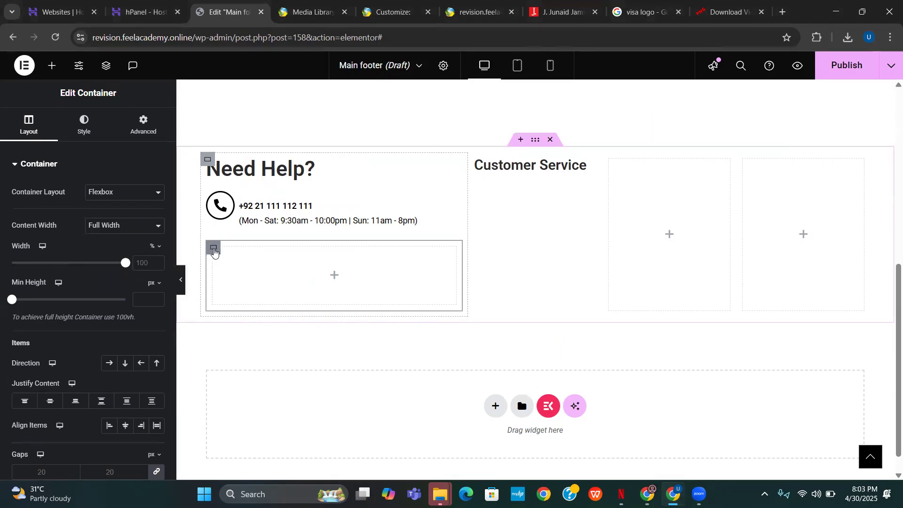
Step: Lay out the empty container below the phone details as a horizontal row and add an Icon widget inside it
click(114, 370)
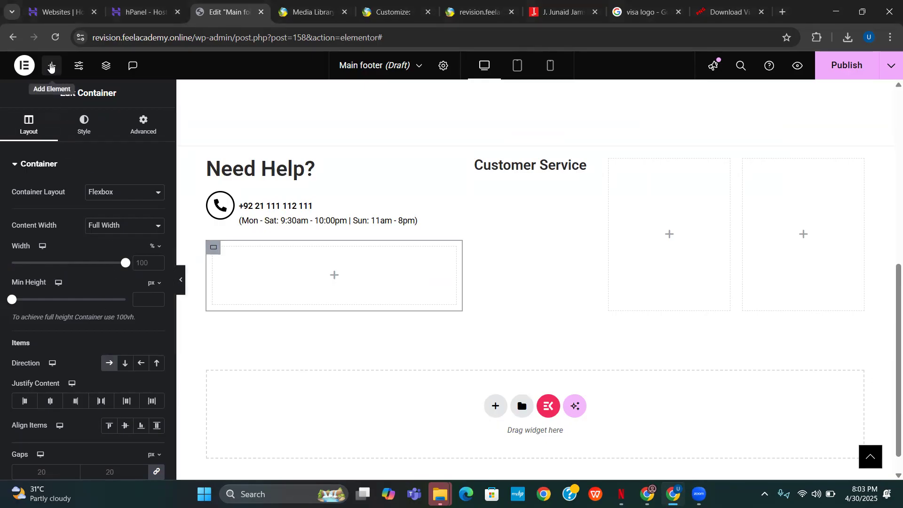
click(51, 67)
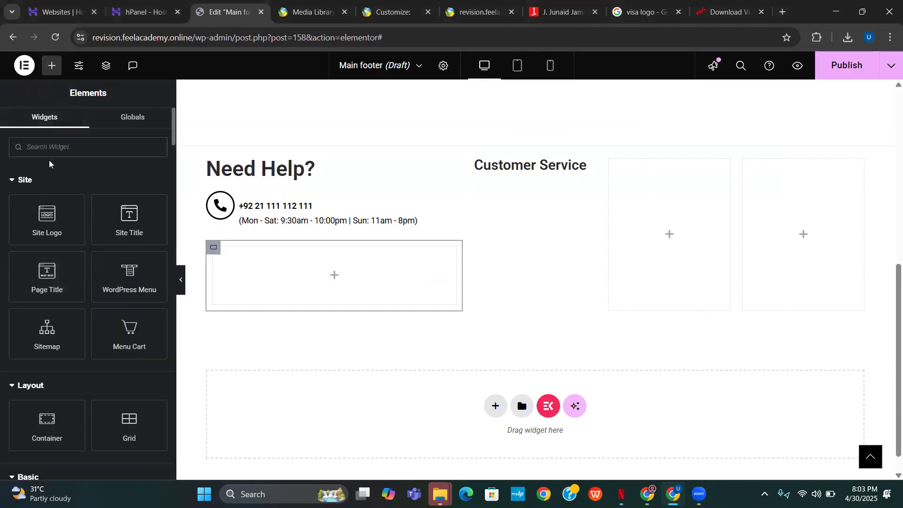
click(59, 152)
text(icon)
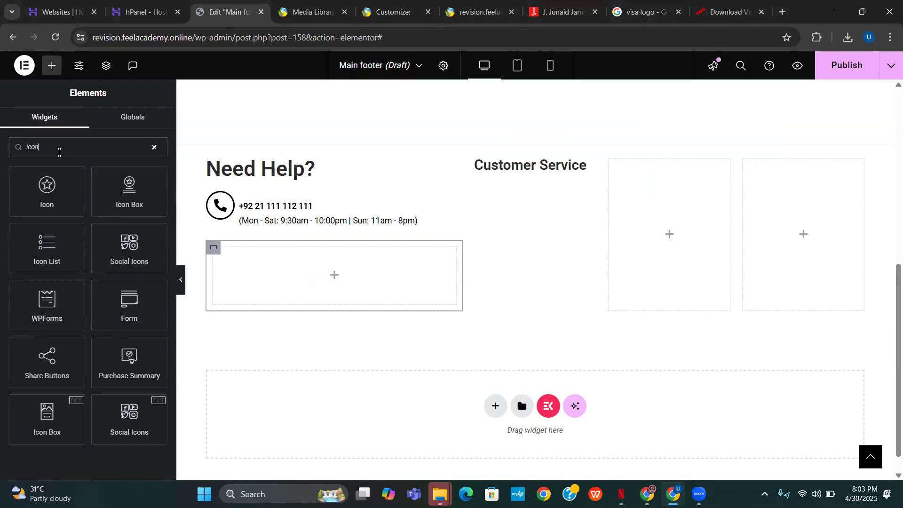
drag(58, 196, 315, 285)
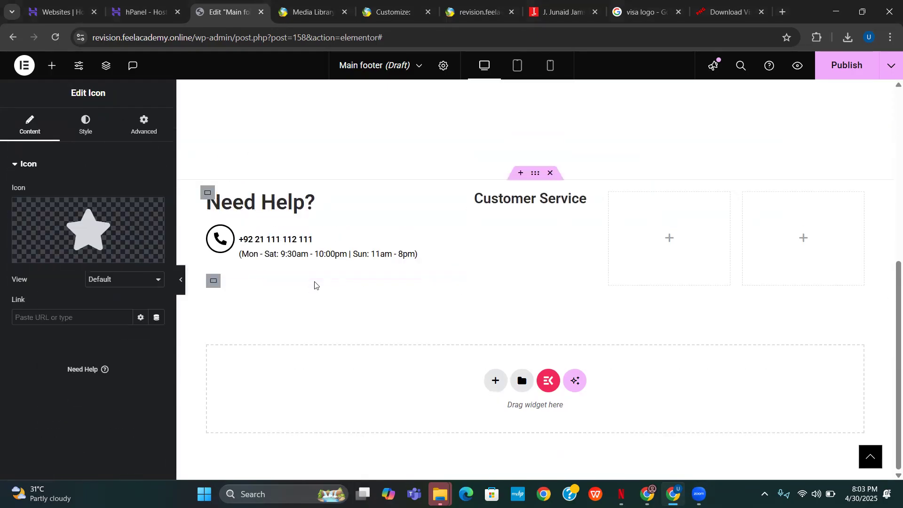
right_click(217, 280)
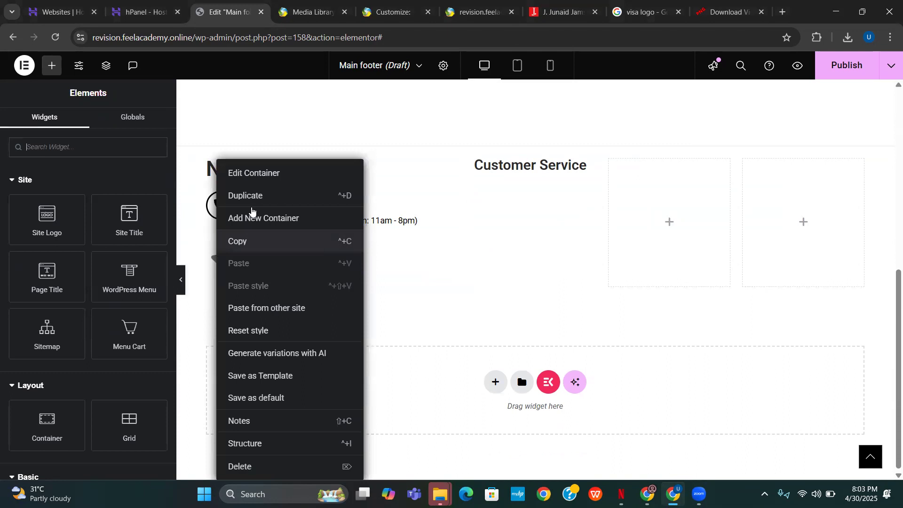
click(254, 201)
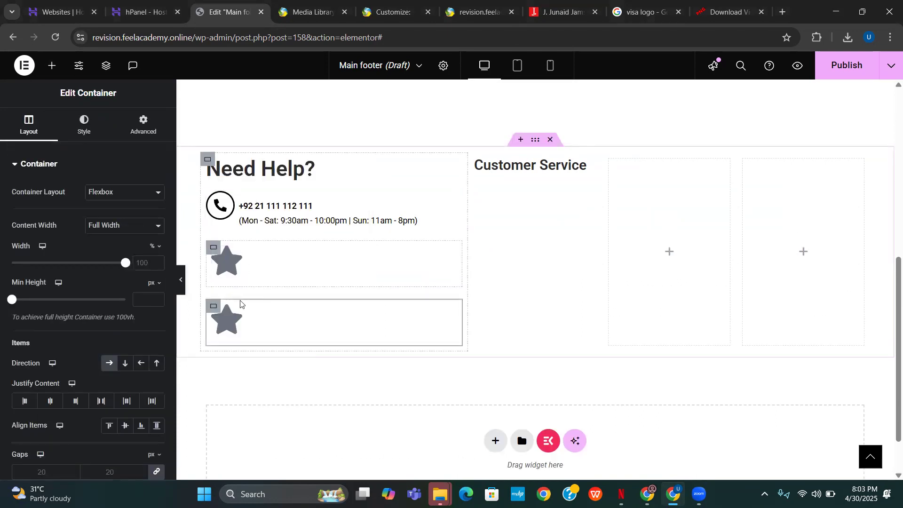
right_click(216, 308)
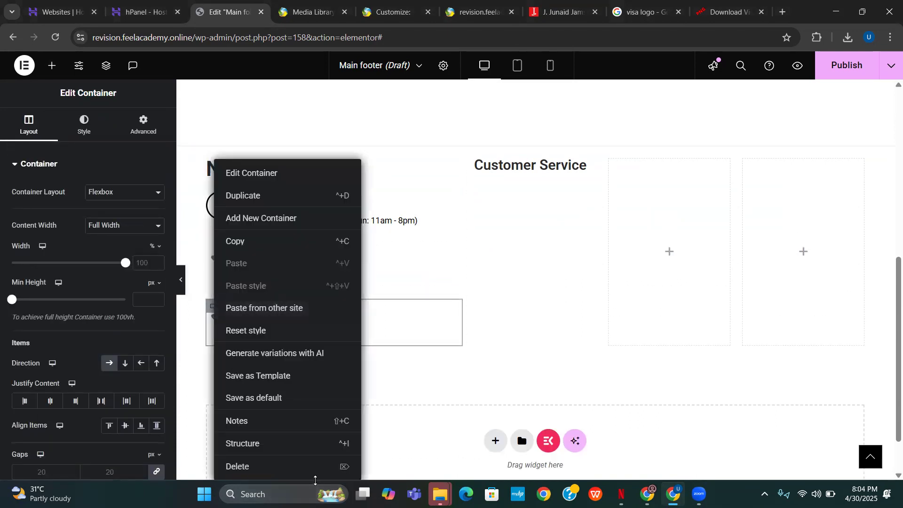
click(314, 470)
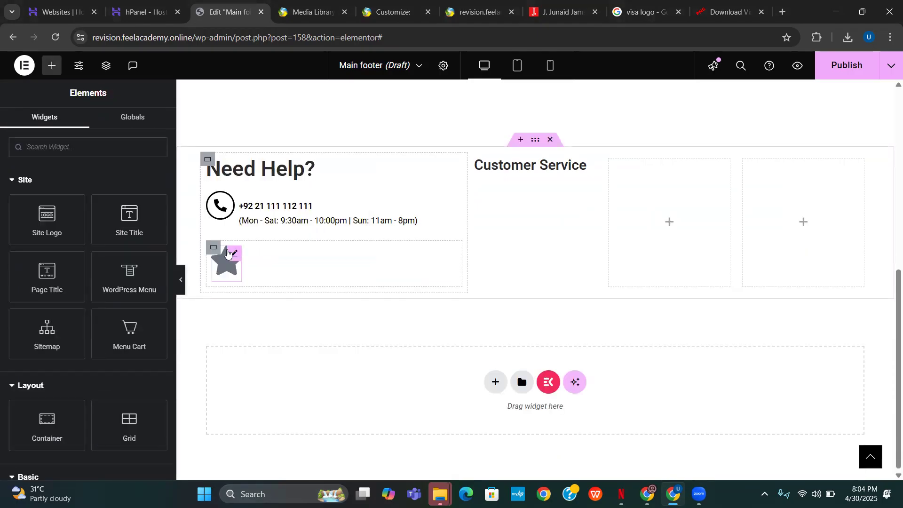
Step: Keep the star icon's container in horizontal row direction and justify its content to the start
click(213, 249)
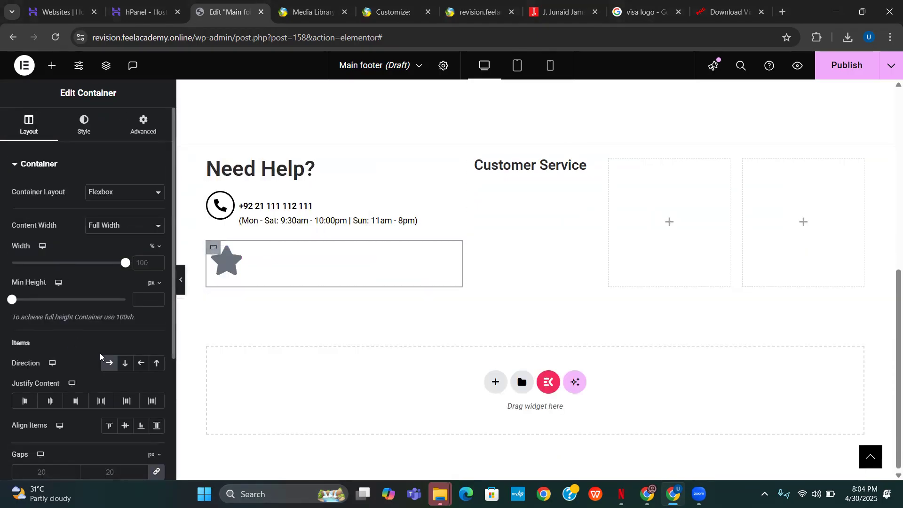
click(112, 363)
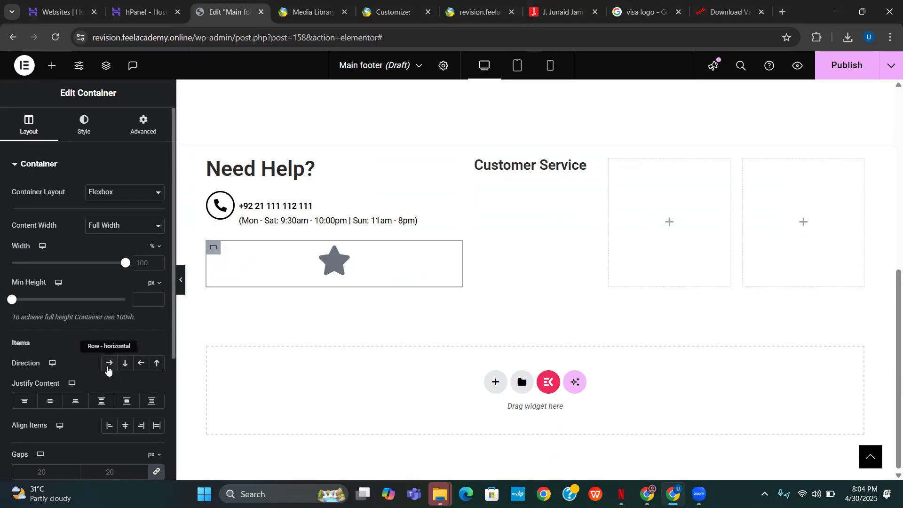
click(109, 365)
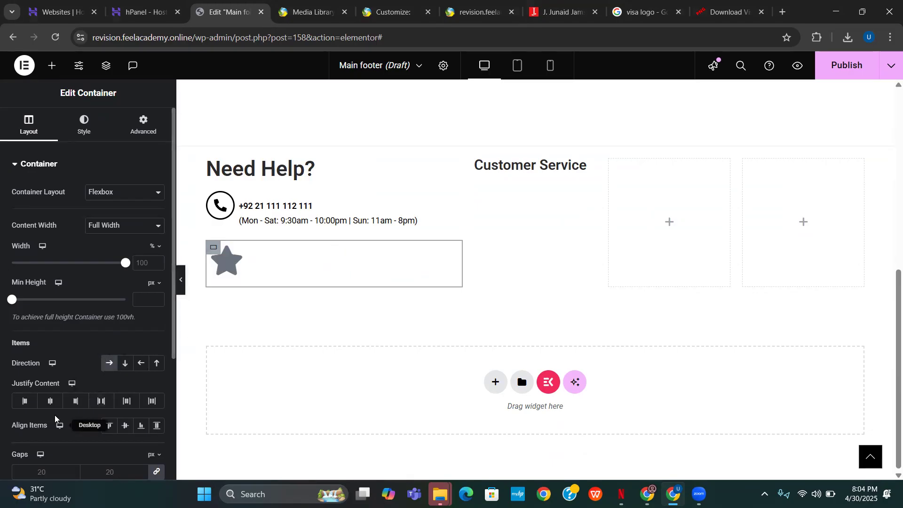
click(27, 402)
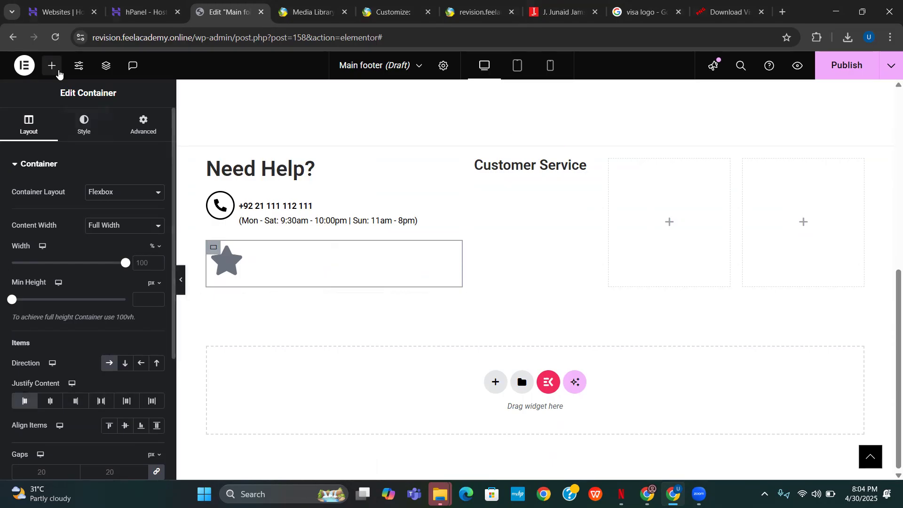
right_click(233, 258)
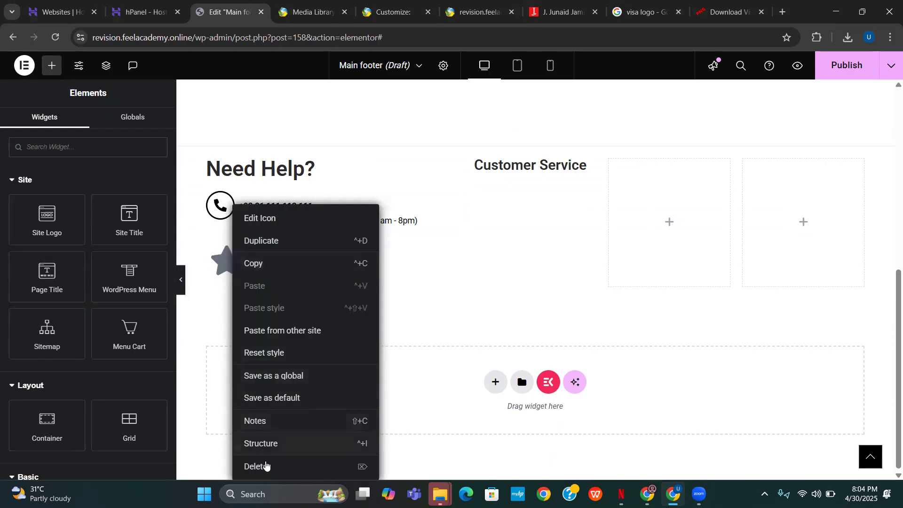
click(289, 245)
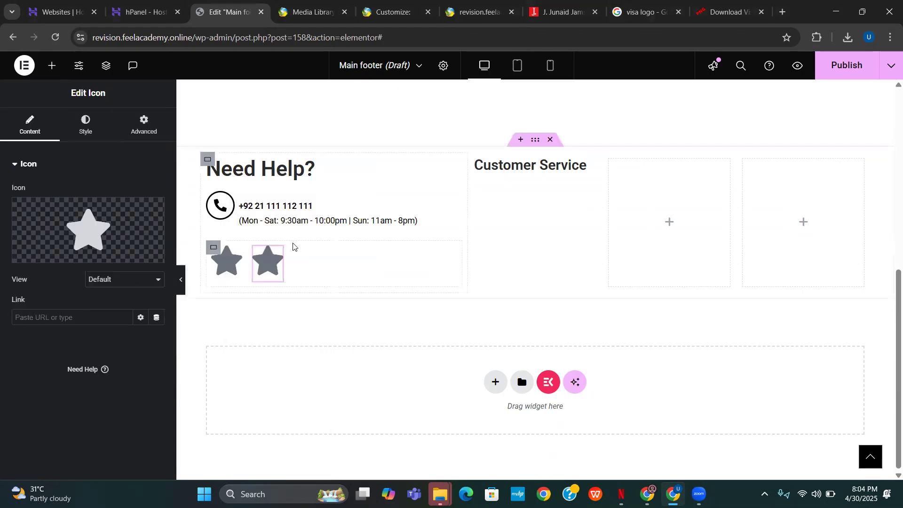
right_click(269, 254)
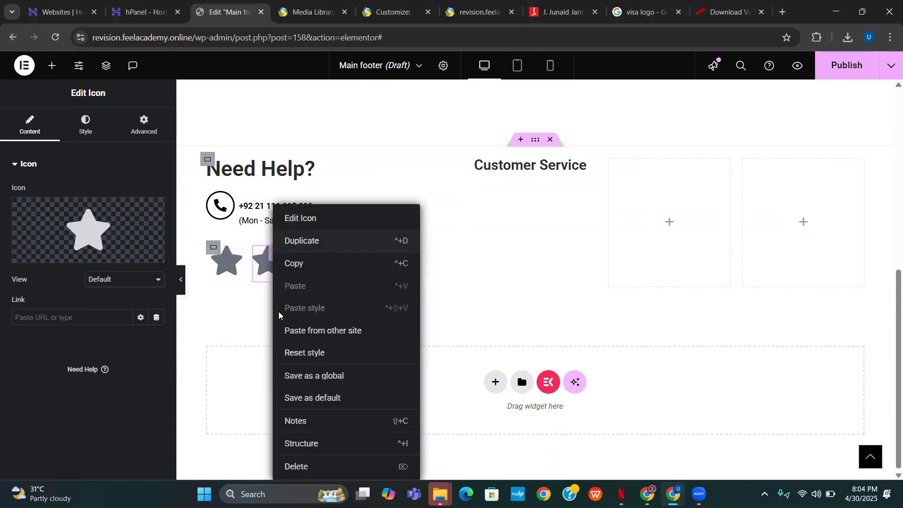
click(323, 474)
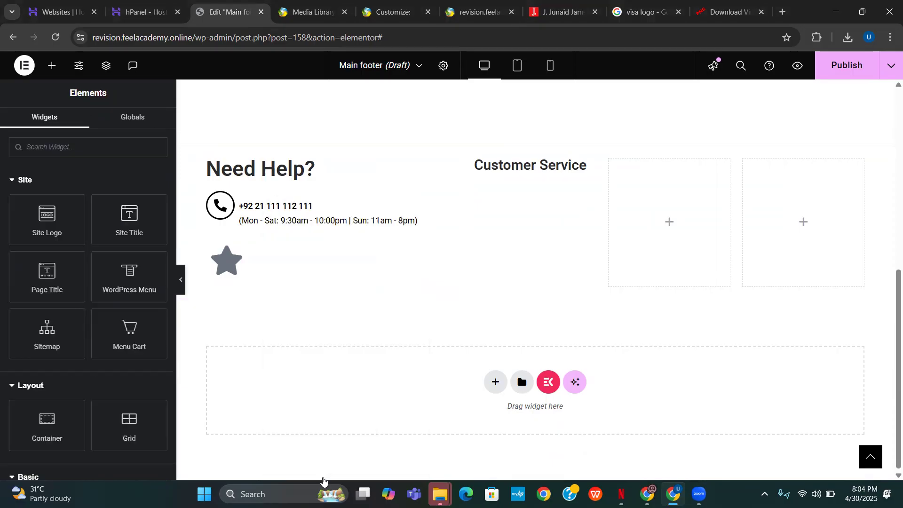
Step: Replace the star icon with 294654_visa_icon.svg from the media library and set its size to 91 px
click(230, 268)
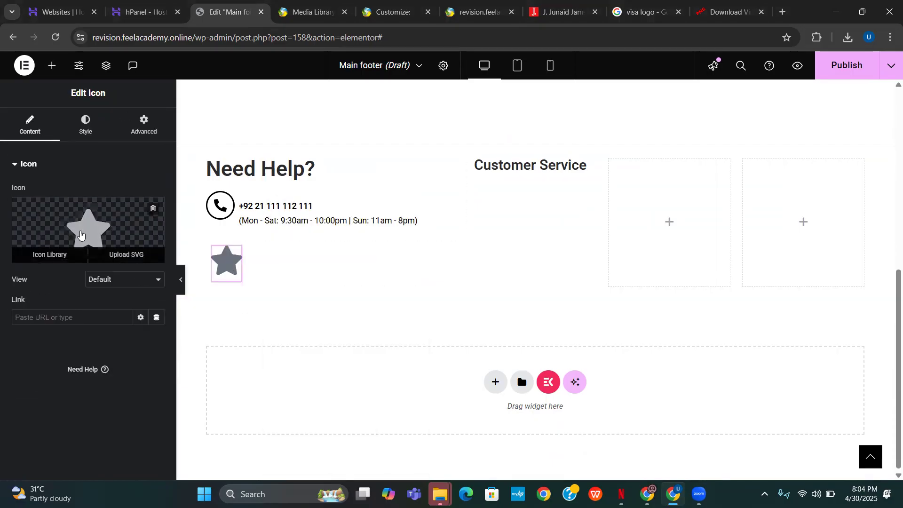
click(81, 236)
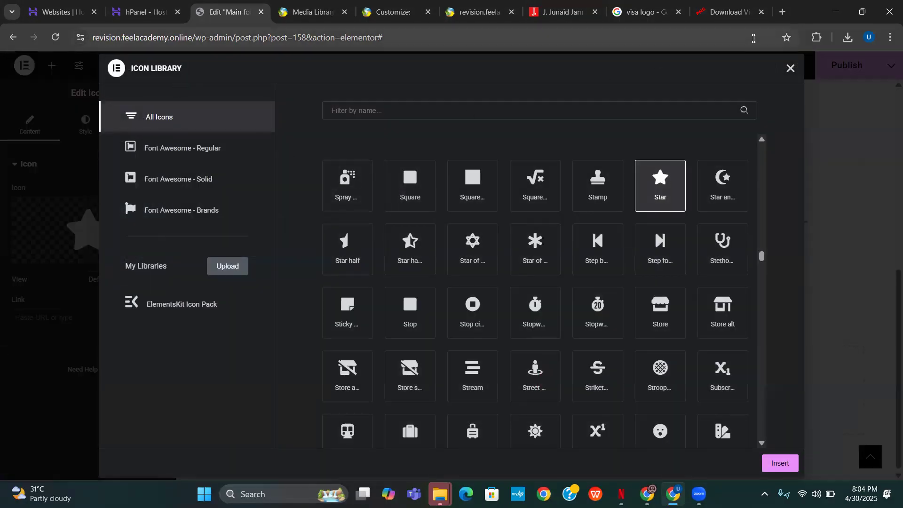
click(796, 71)
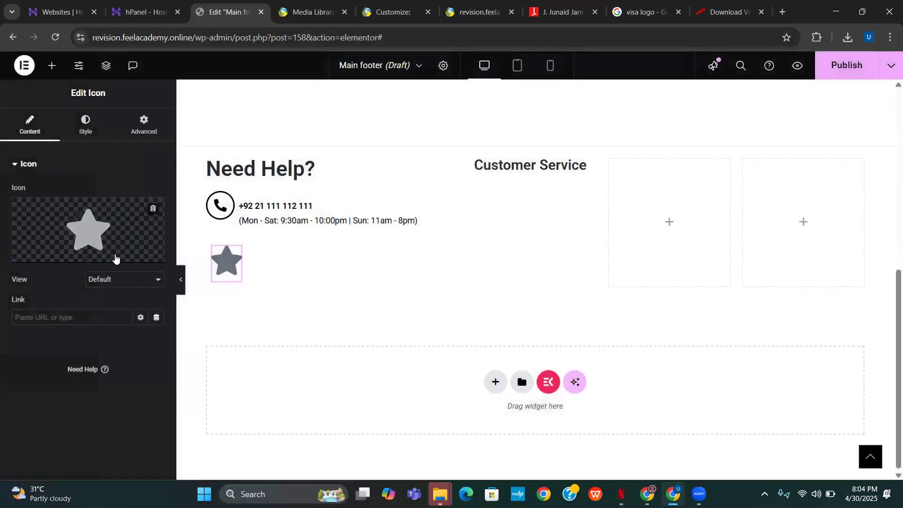
click(115, 256)
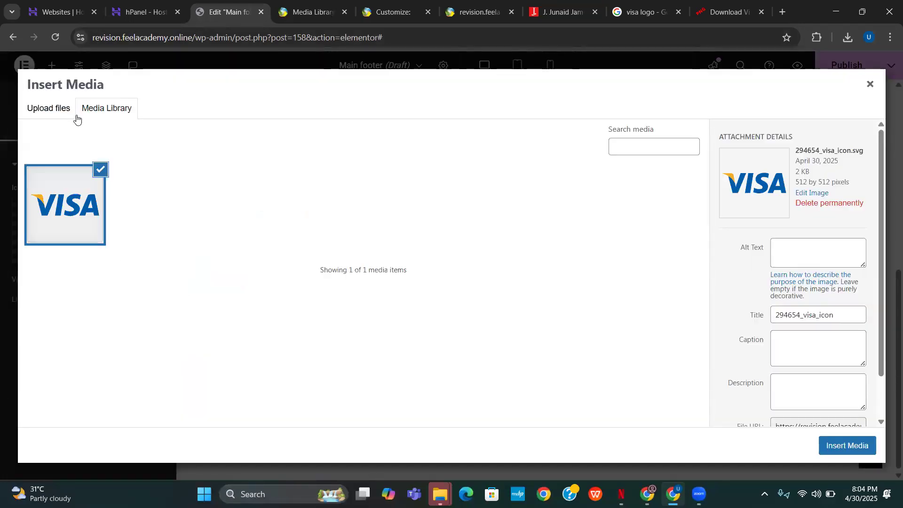
click(847, 445)
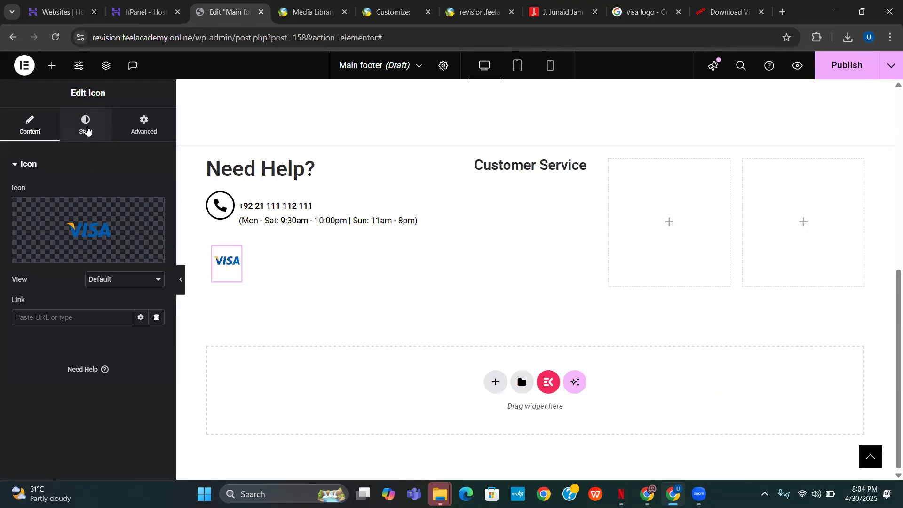
click(86, 127)
mouse_move(29, 288)
mouse_down()
mouse_move(19, 287)
mouse_move(90, 282)
mouse_move(44, 286)
mouse_up()
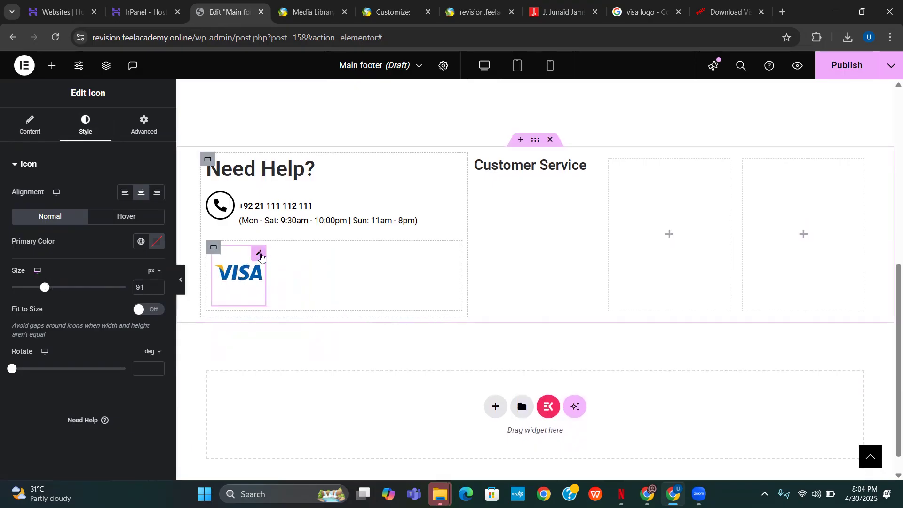
Step: Duplicate the Visa icon twice to make a row of three logos in the Need Help column
right_click(261, 257)
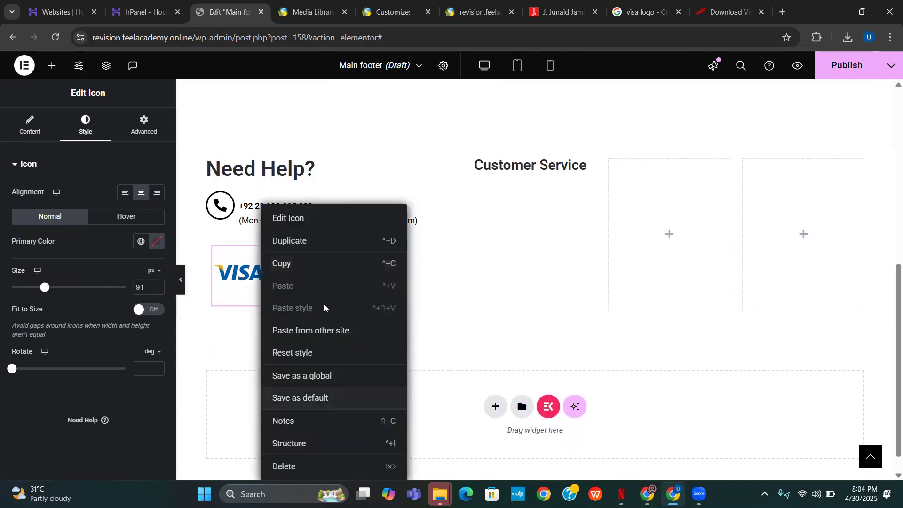
click(323, 240)
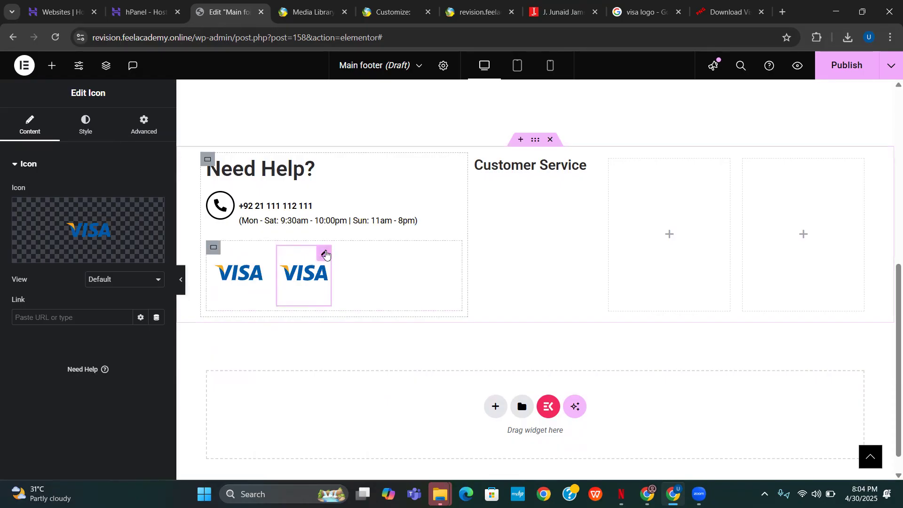
right_click(326, 254)
click(379, 240)
click(326, 262)
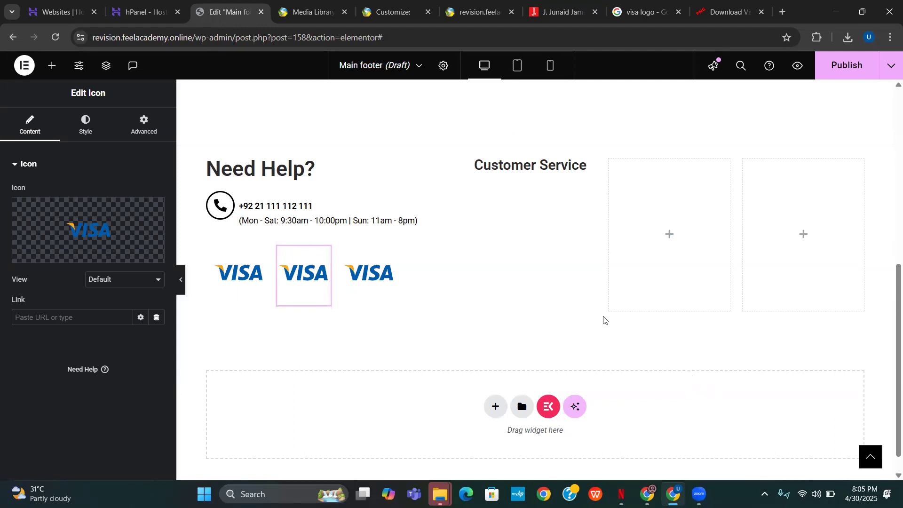
Step: Publish the footer template with a display condition that includes the Entire Site
scroll(605, 329, up, 4)
scroll(605, 318, down, 4)
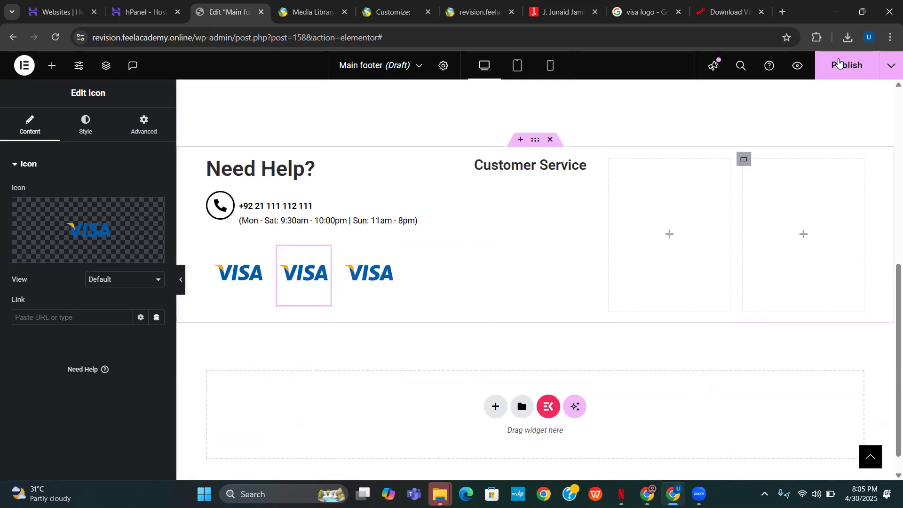
click(840, 62)
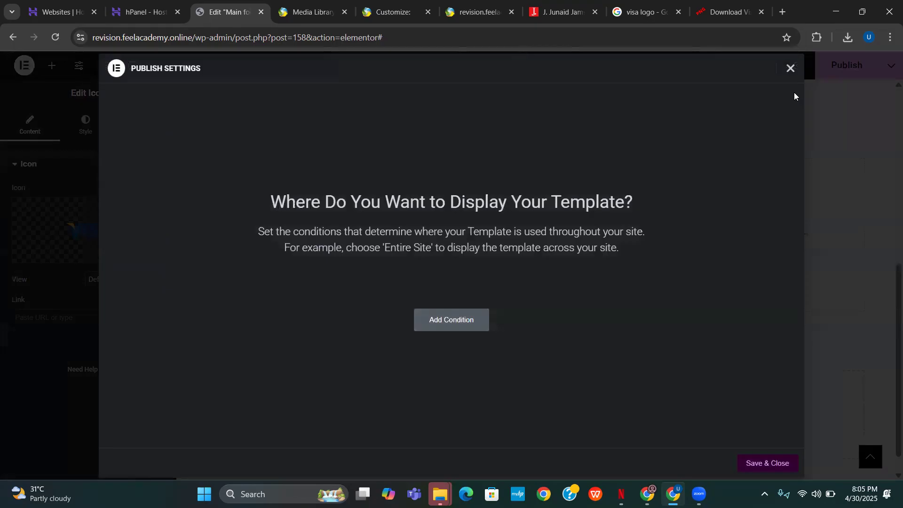
click(435, 325)
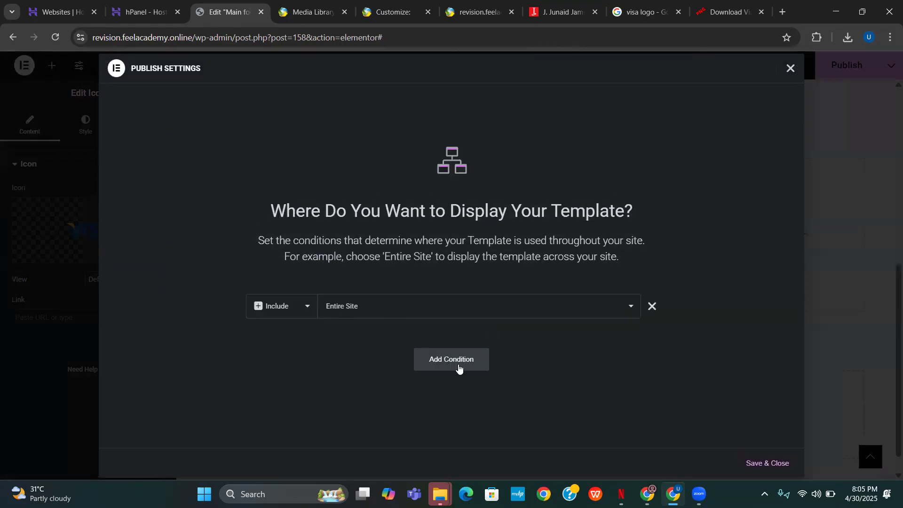
click(768, 463)
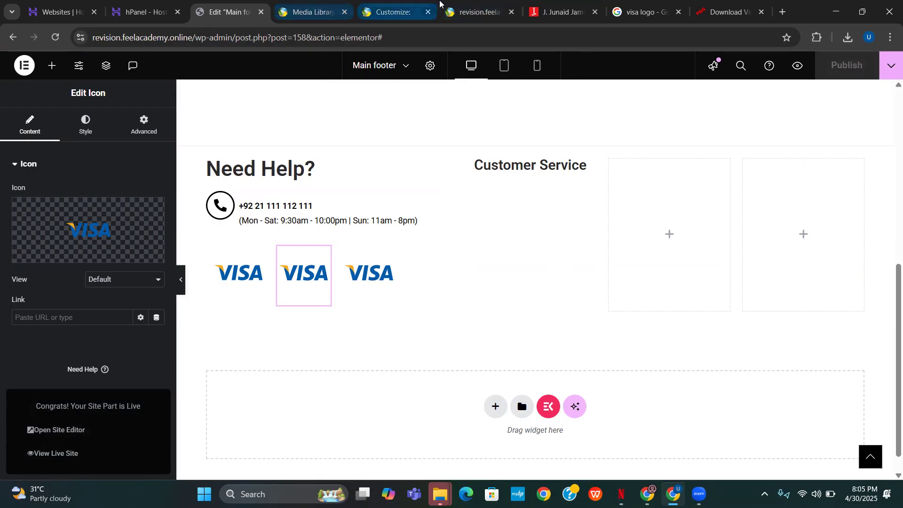
Step: Reload the live site's home page and examine its sections, the sign-up form and the published footer
click(475, 12)
click(50, 35)
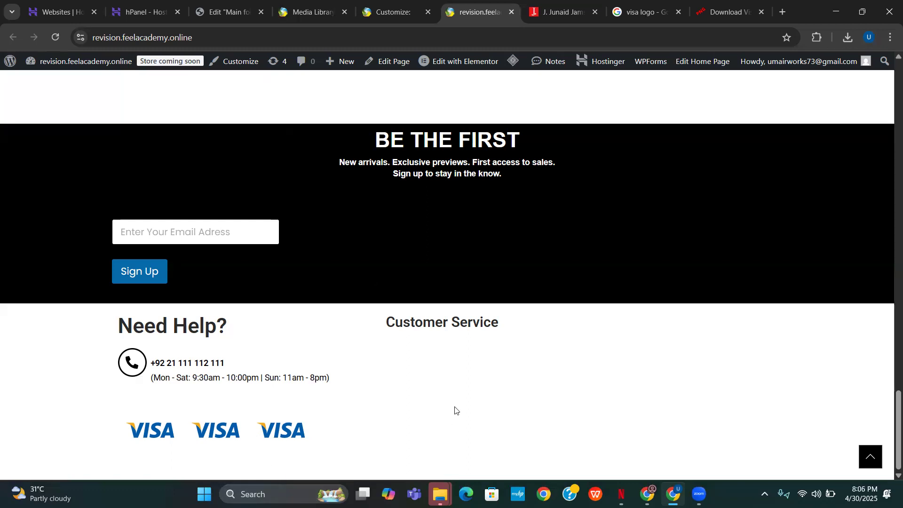
scroll(422, 318, up, 2)
scroll(421, 314, up, 20)
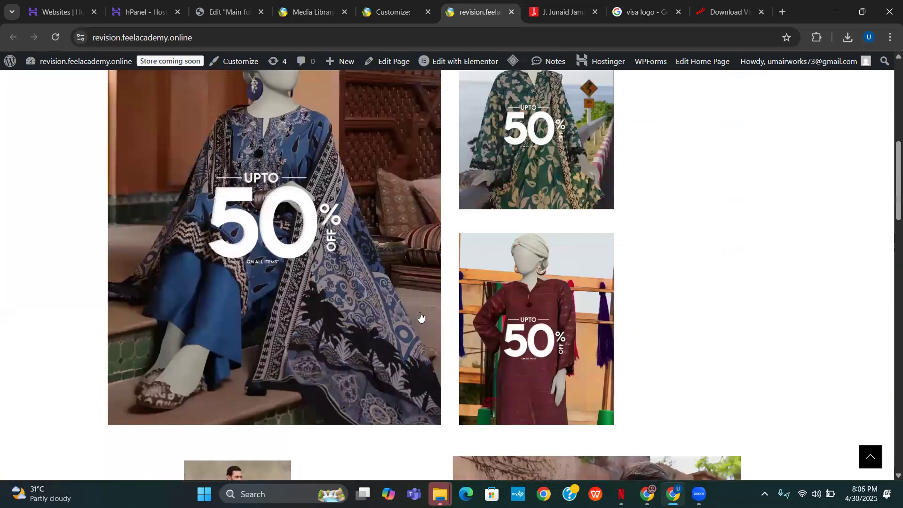
scroll(420, 312, down, 20)
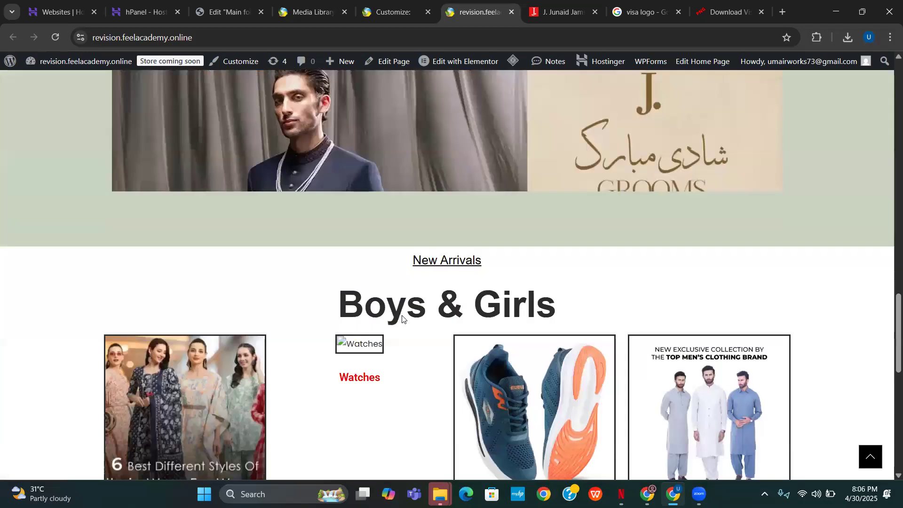
scroll(401, 315, down, 2)
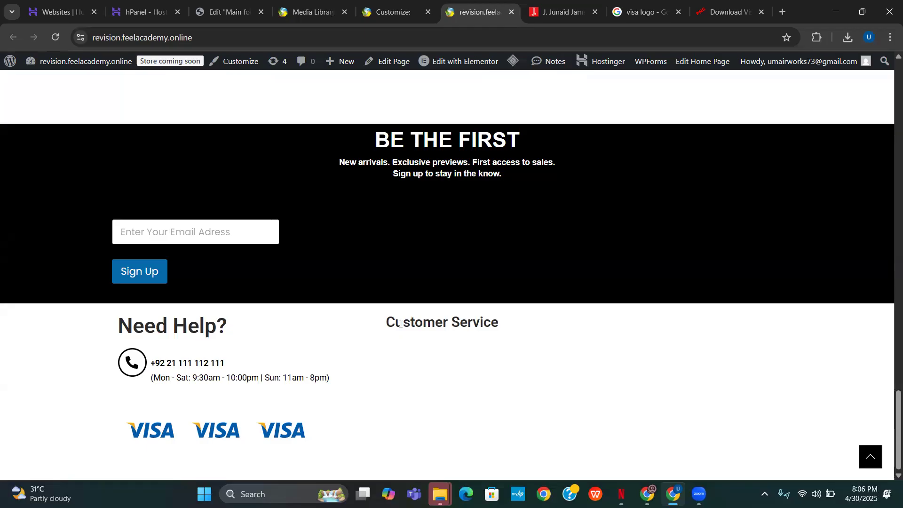
scroll(320, 266, up, 8)
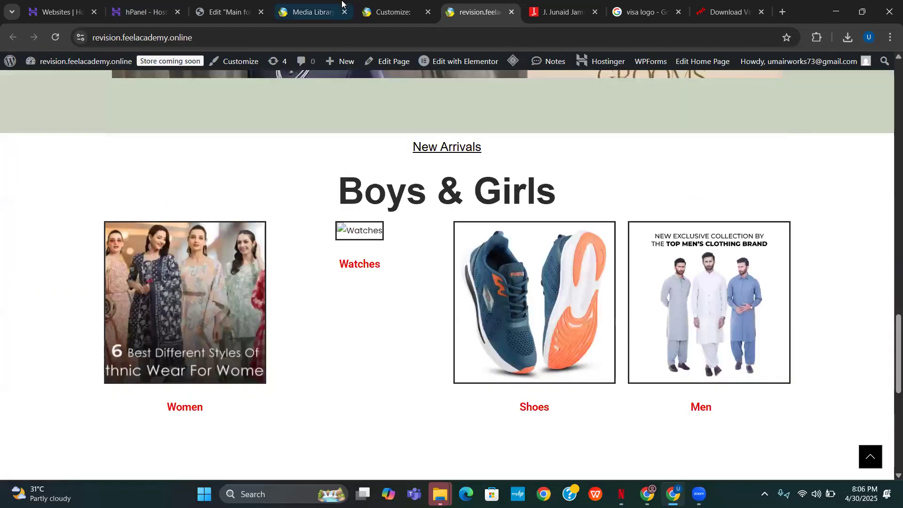
scroll(211, 235, down, 8)
click(213, 235)
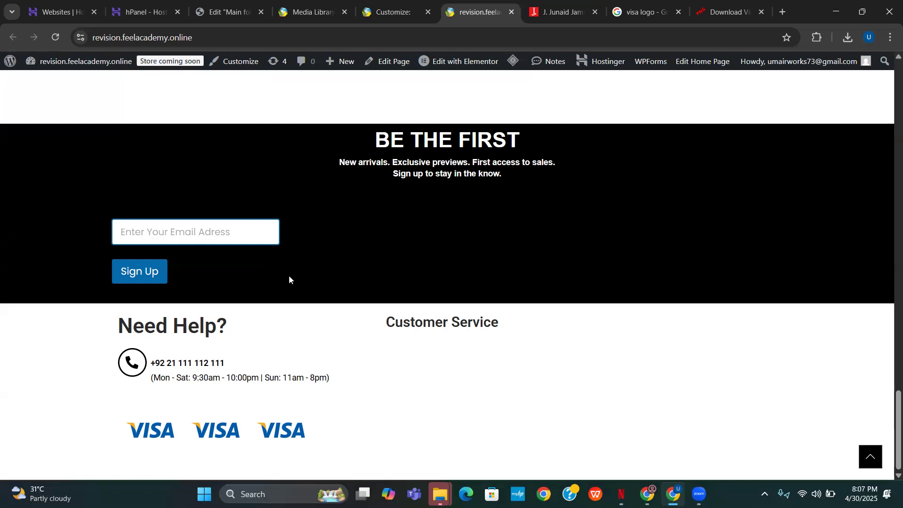
Step: Examine the live home page's banner, product sections and footer contact details, plus the Shop mega menu in the header
scroll(325, 315, up, 6)
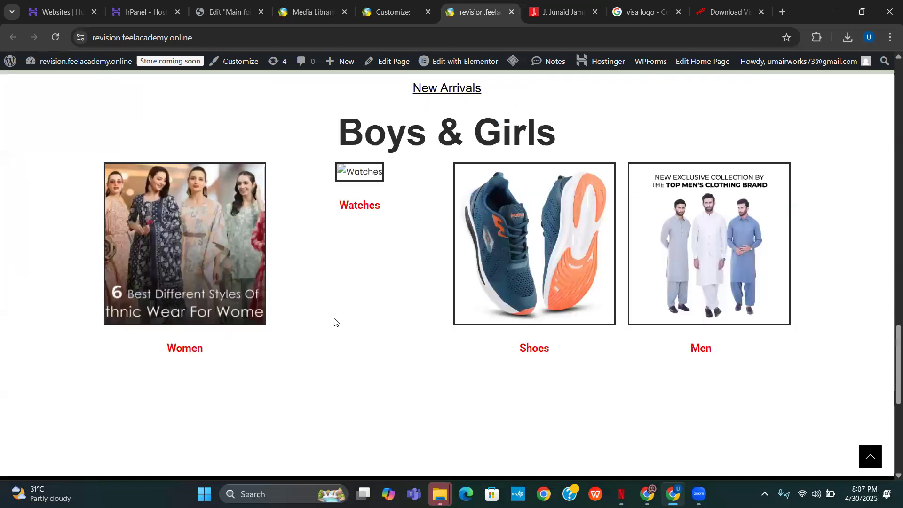
scroll(333, 319, up, 20)
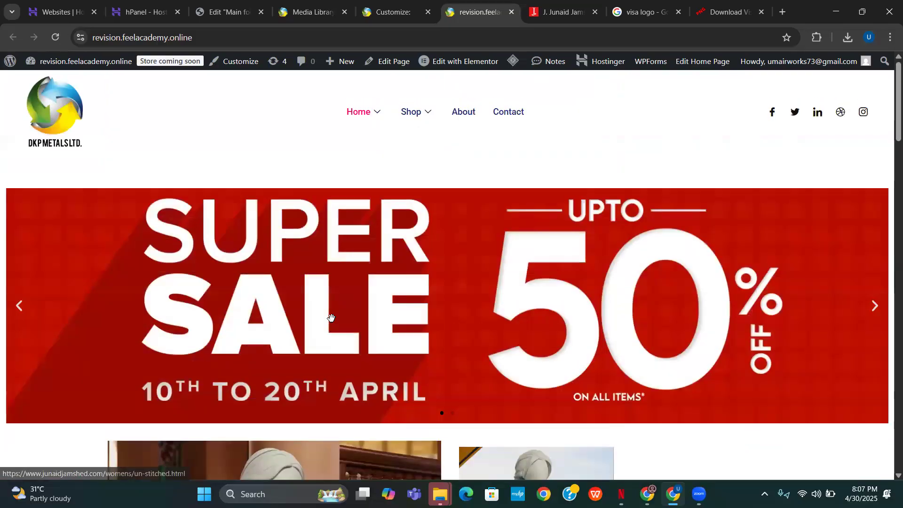
scroll(333, 318, down, 8)
scroll(332, 320, up, 8)
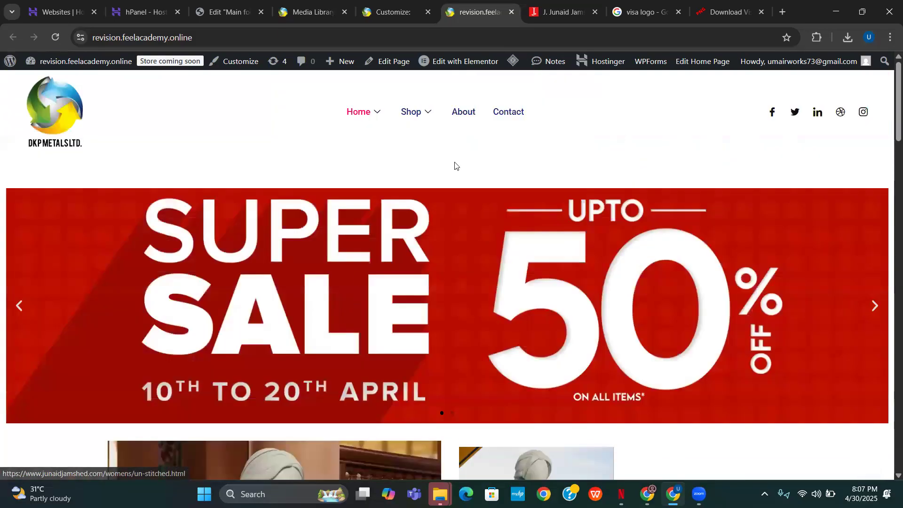
scroll(288, 265, down, 10)
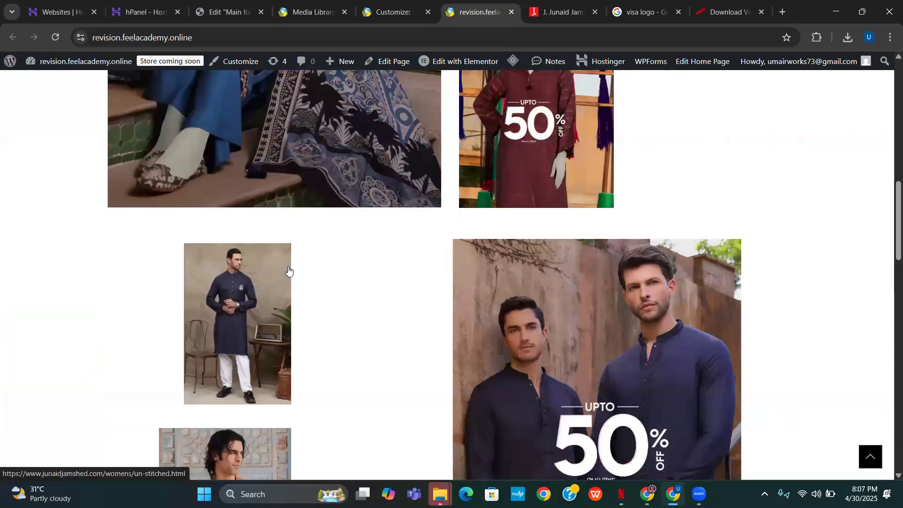
scroll(289, 268, down, 15)
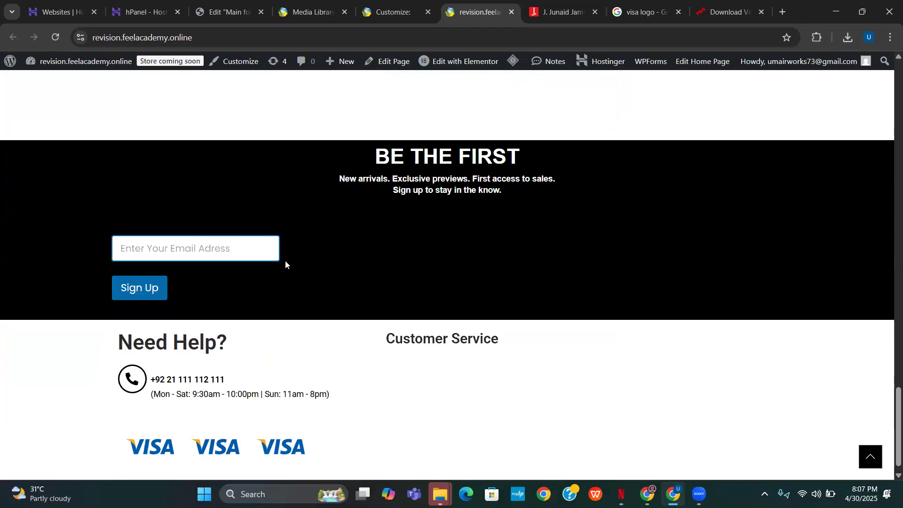
scroll(332, 256, down, 1)
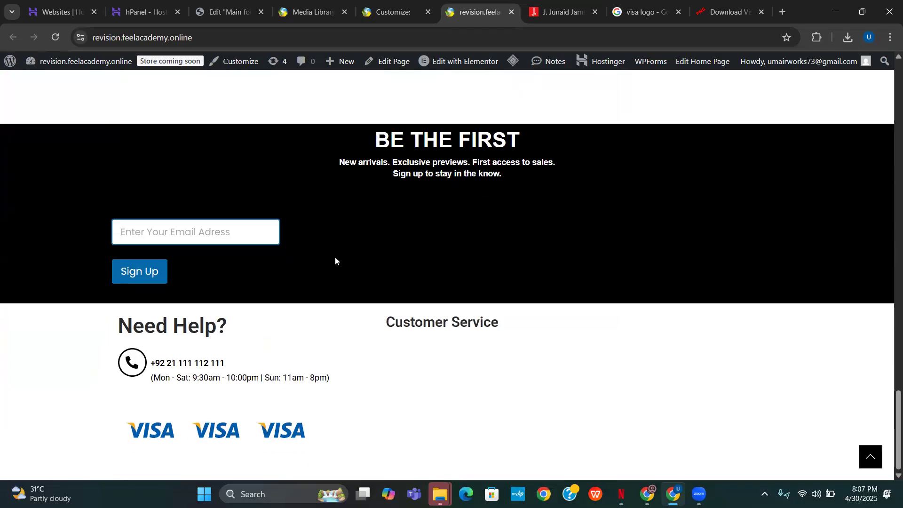
drag(352, 382, 152, 361)
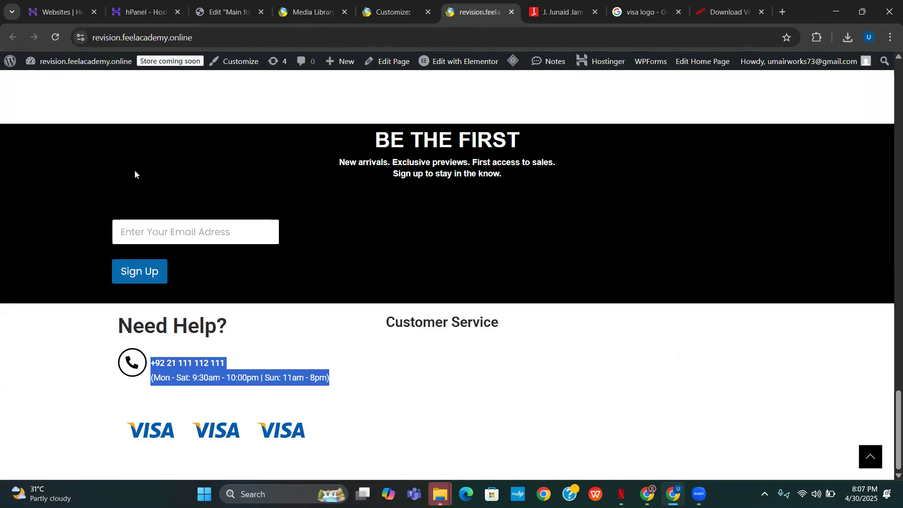
scroll(340, 186, up, 20)
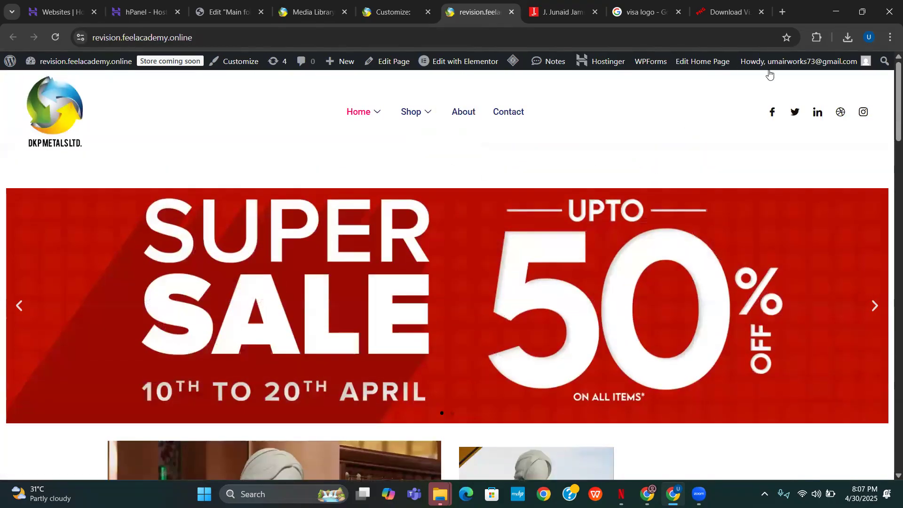
mouse_move(800, 61)
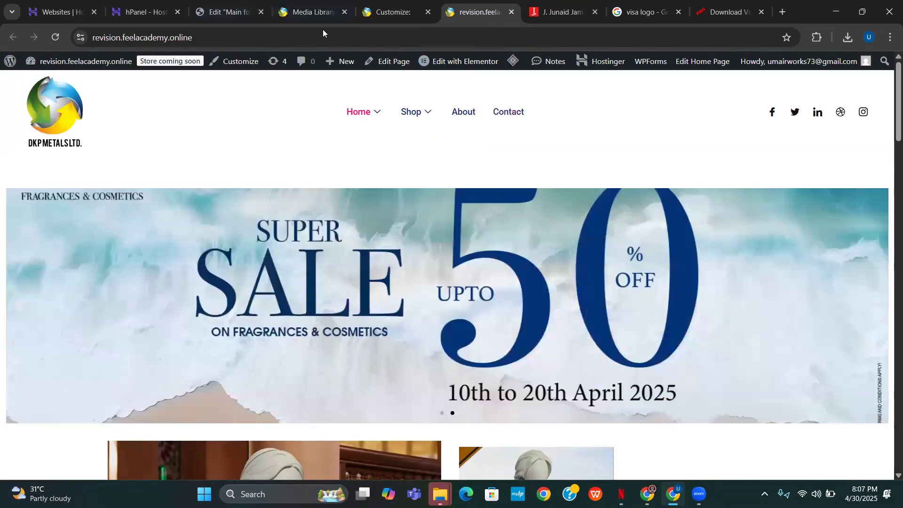
mouse_move(485, 123)
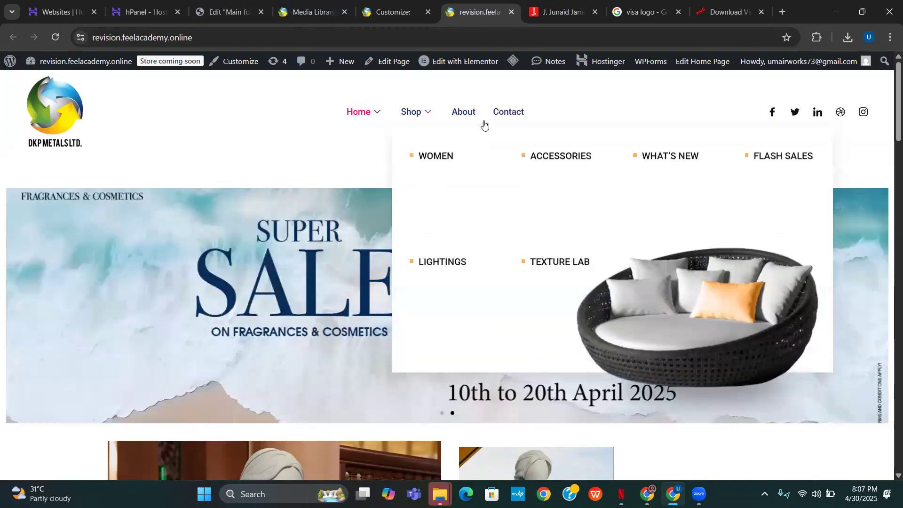
mouse_move(369, 126)
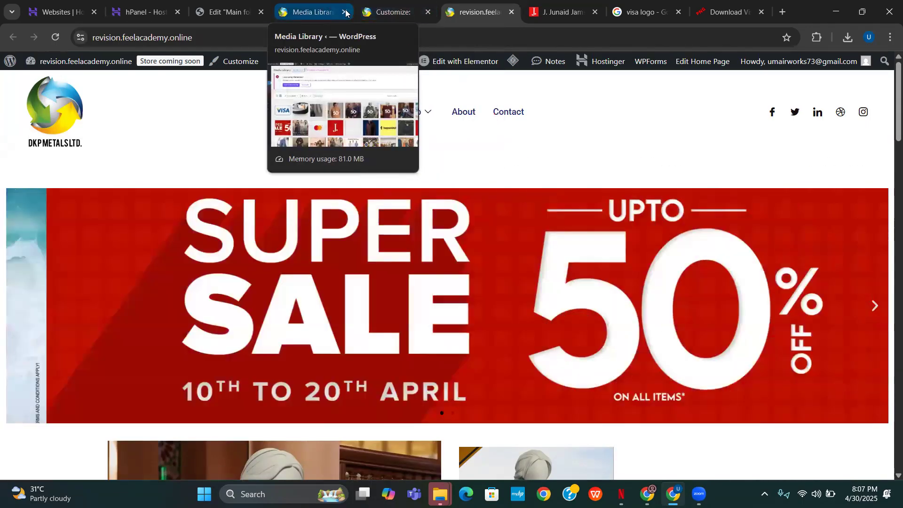
Step: Close the Media Library tab, leave the Main footer editor and open the Saved Templates list
click(345, 12)
click(227, 12)
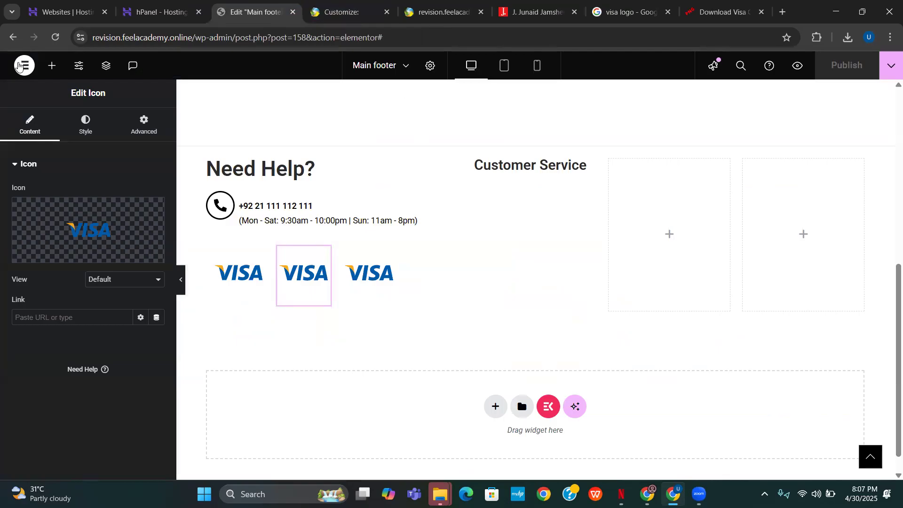
click(14, 40)
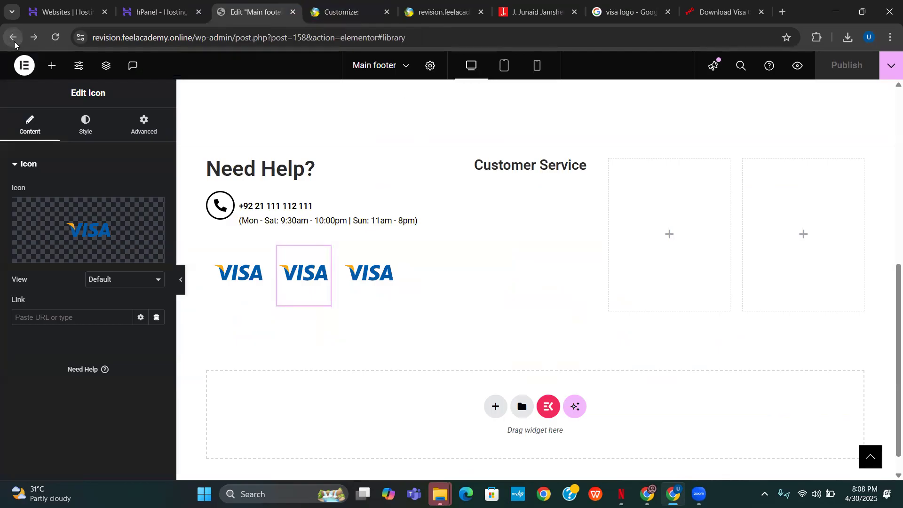
click(14, 43)
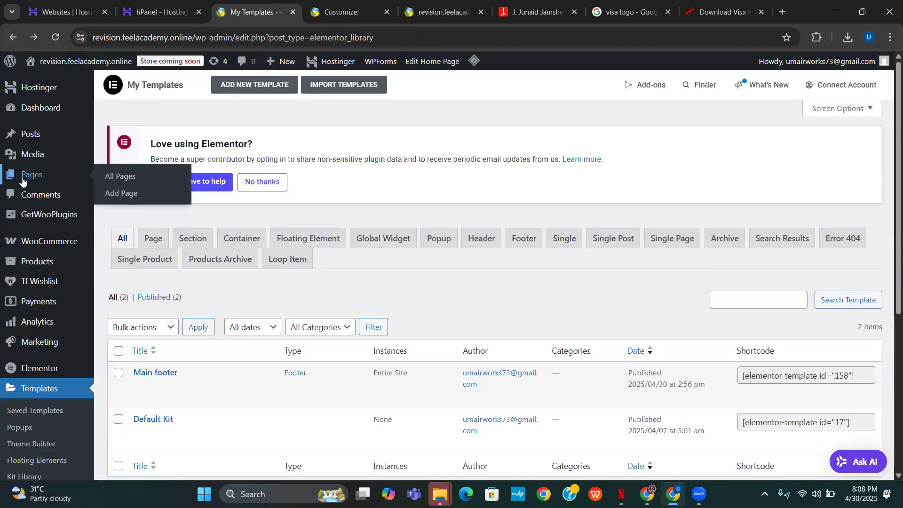
scroll(41, 188, down, 4)
mouse_move(45, 197)
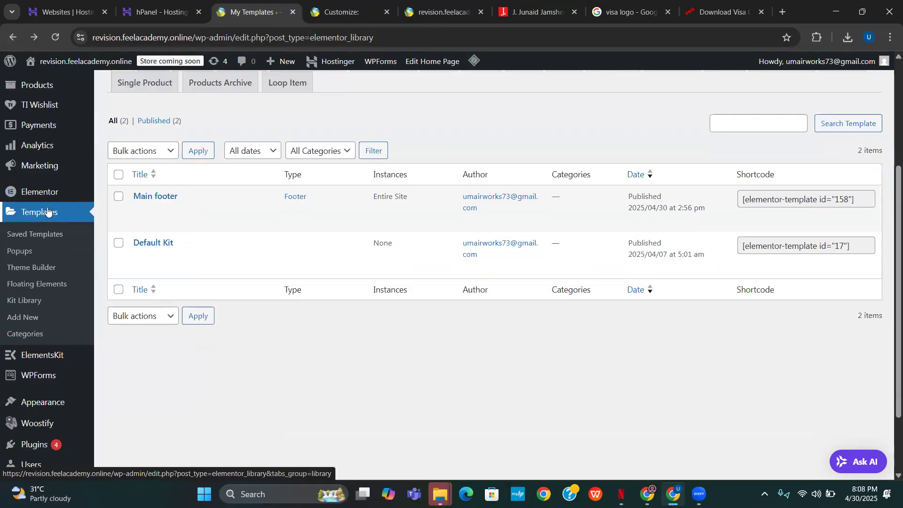
click(47, 211)
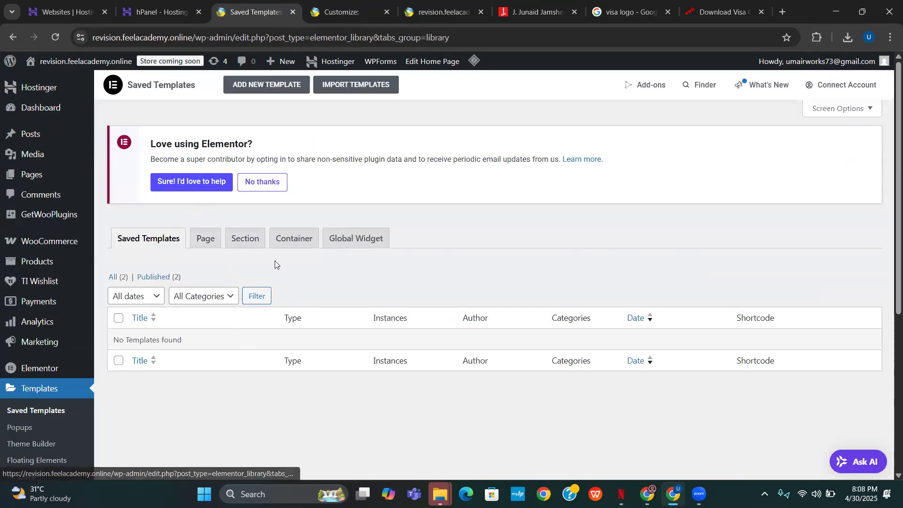
Step: Create a new Header template named H2 and bring up its Elementor editor
click(262, 88)
click(551, 264)
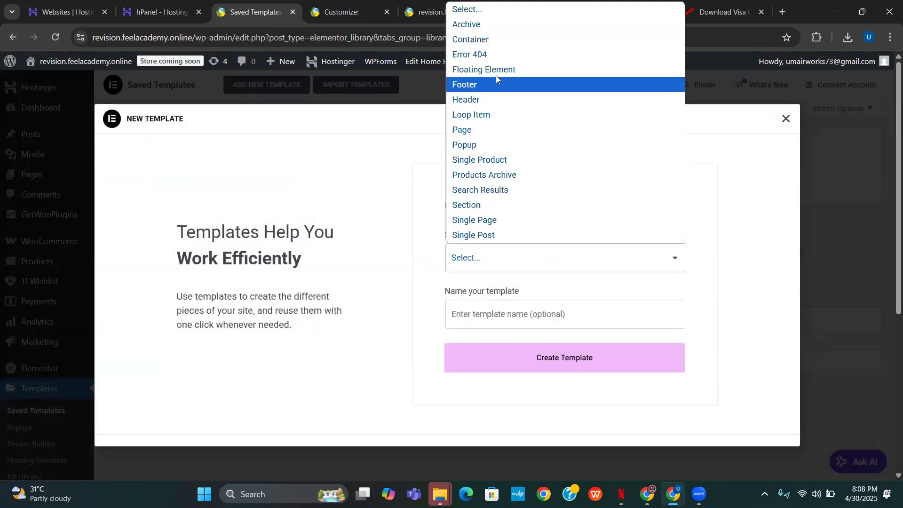
click(480, 99)
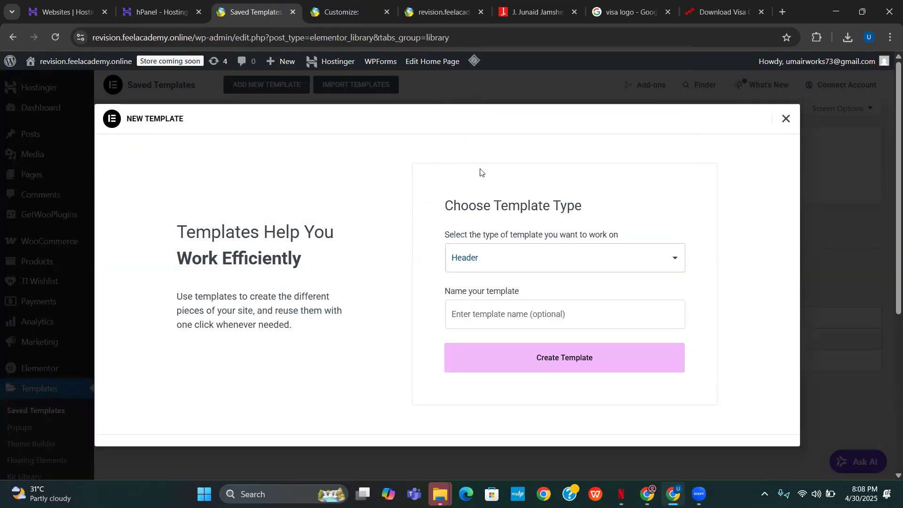
click(500, 313)
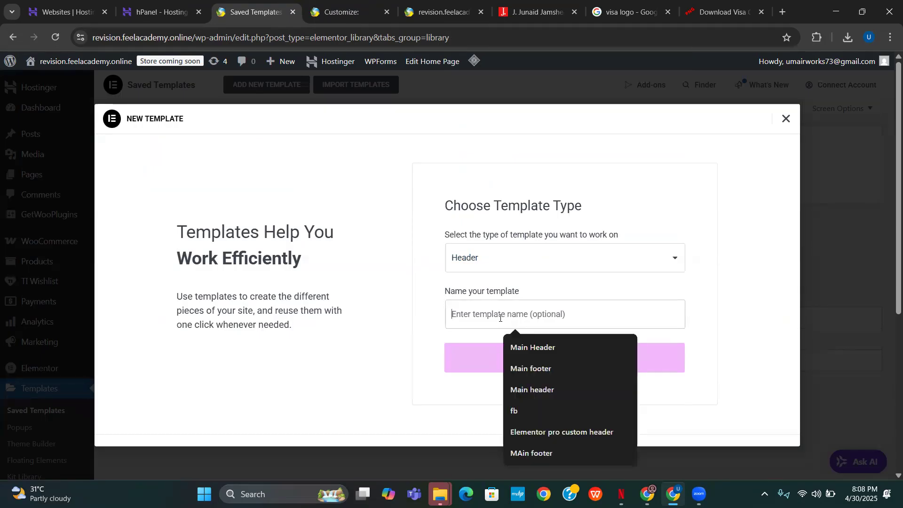
text(H#)
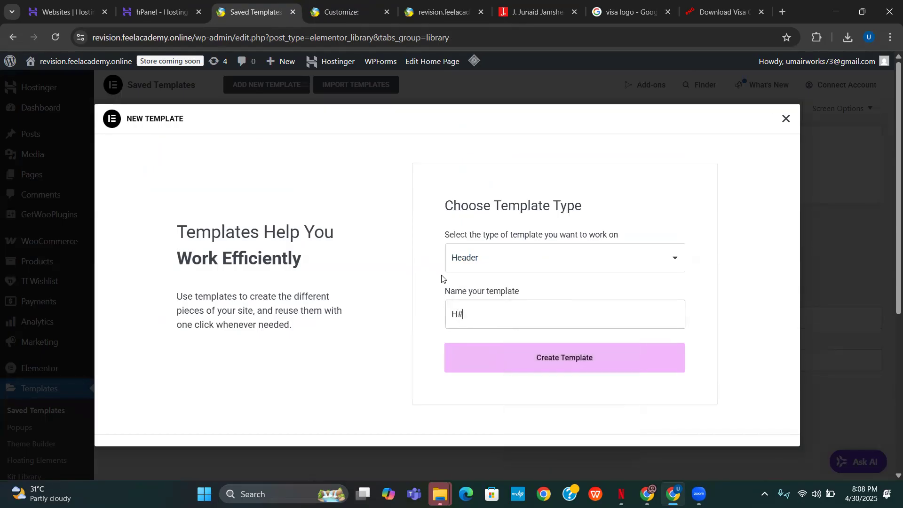
key(BackSpace)
text(@)
key(BackSpace)
text(2)
click(600, 374)
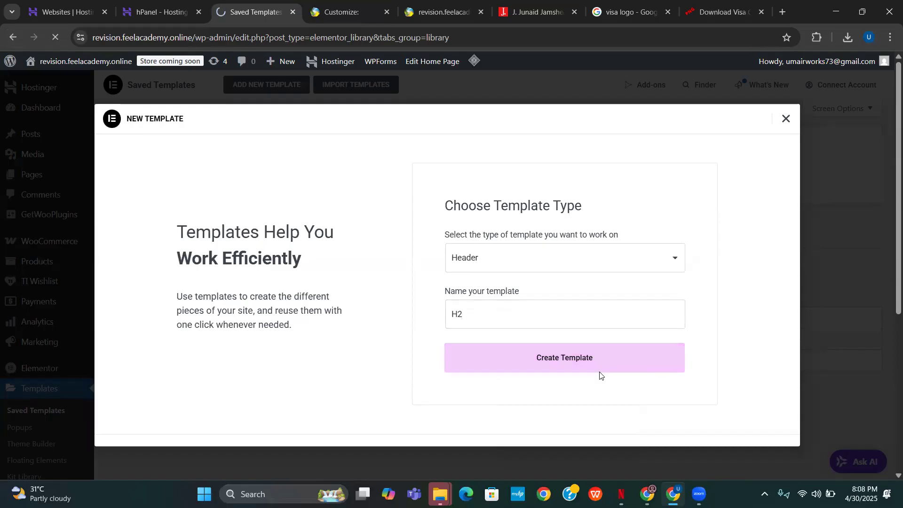
click(416, 12)
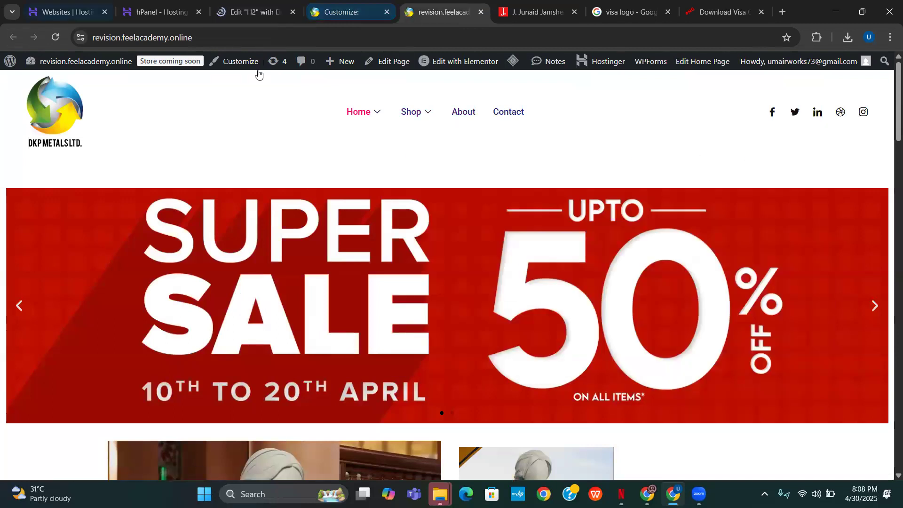
click(253, 11)
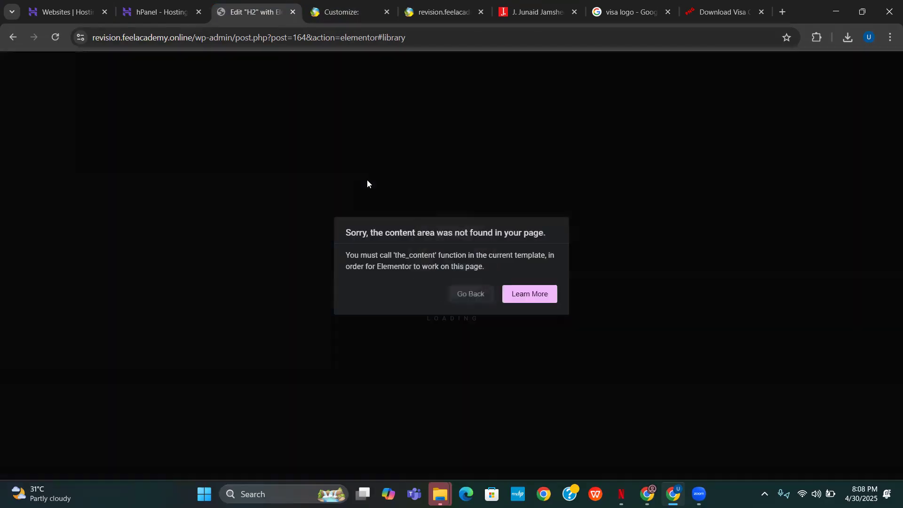
Step: Leave the H2 template editor and open the list of installed plugins
click(468, 302)
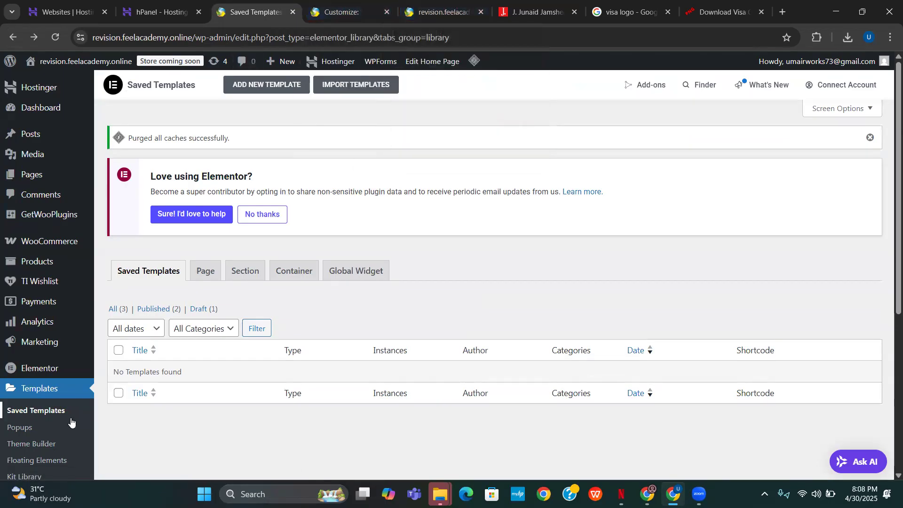
scroll(71, 422, down, 5)
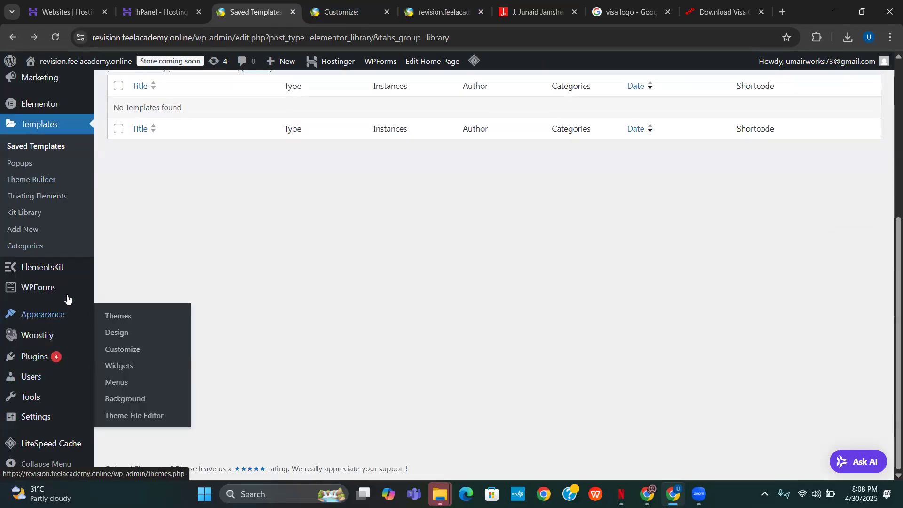
mouse_move(73, 361)
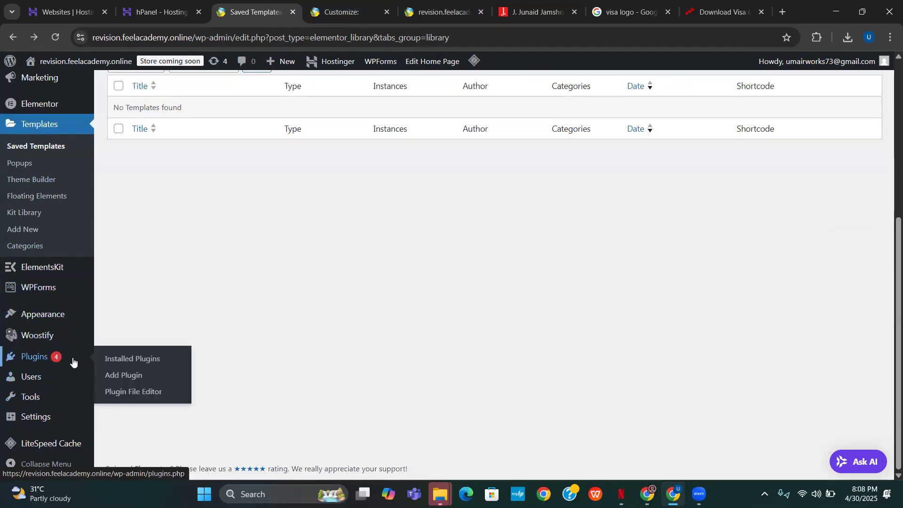
click(134, 361)
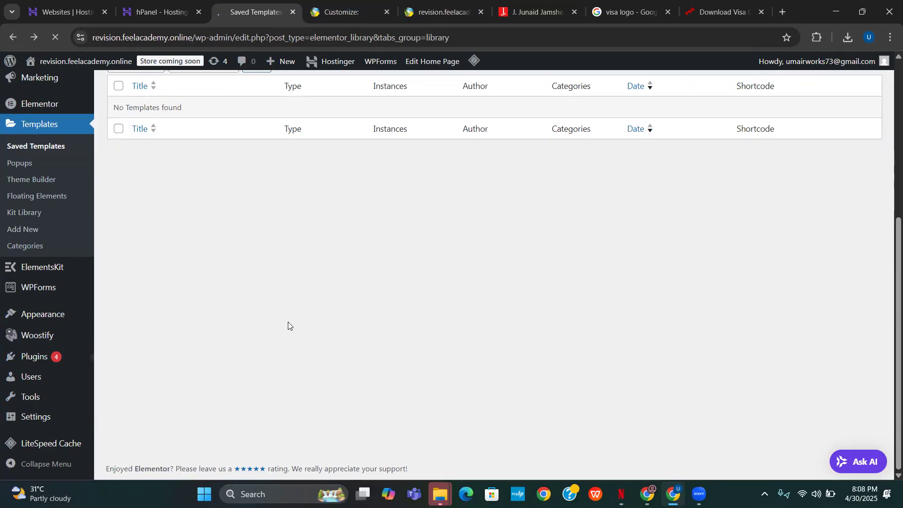
Step: Look through the installed plugins and deactivate ElementsKit Lite
scroll(258, 295, down, 5)
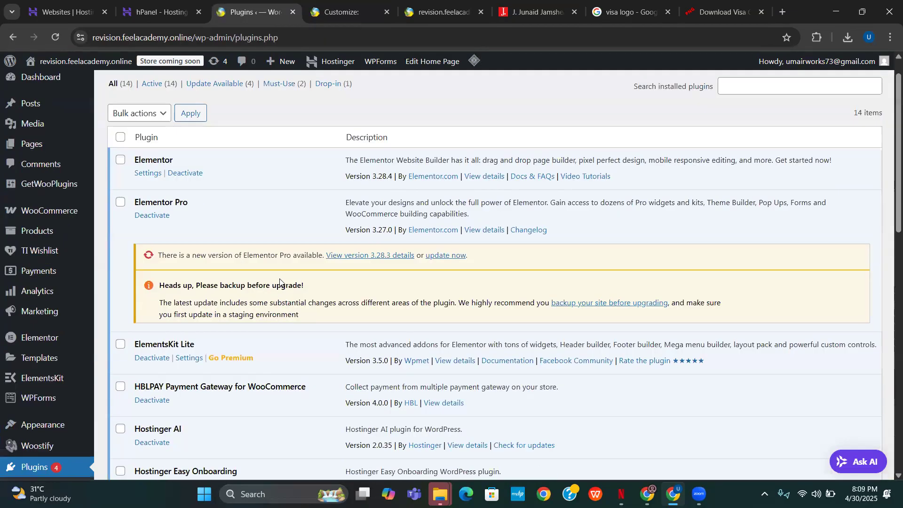
scroll(257, 295, down, 5)
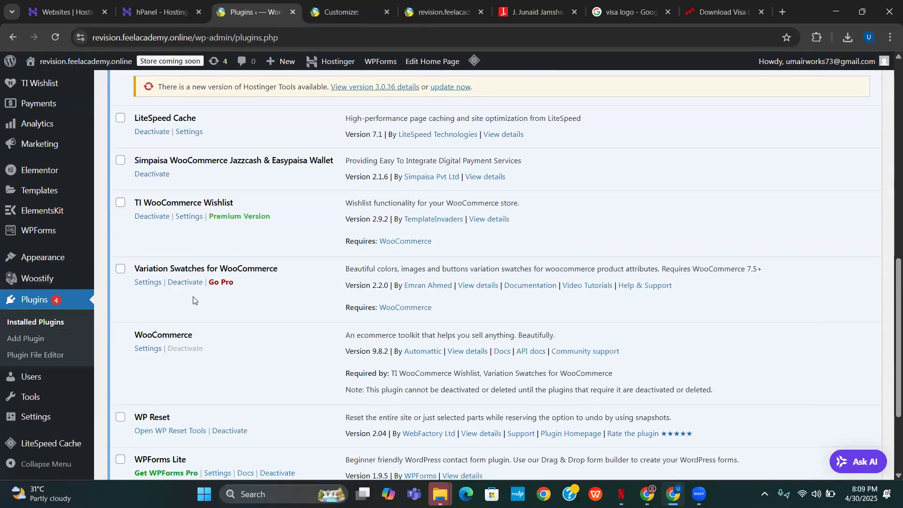
scroll(193, 300, down, 1)
scroll(192, 301, up, 12)
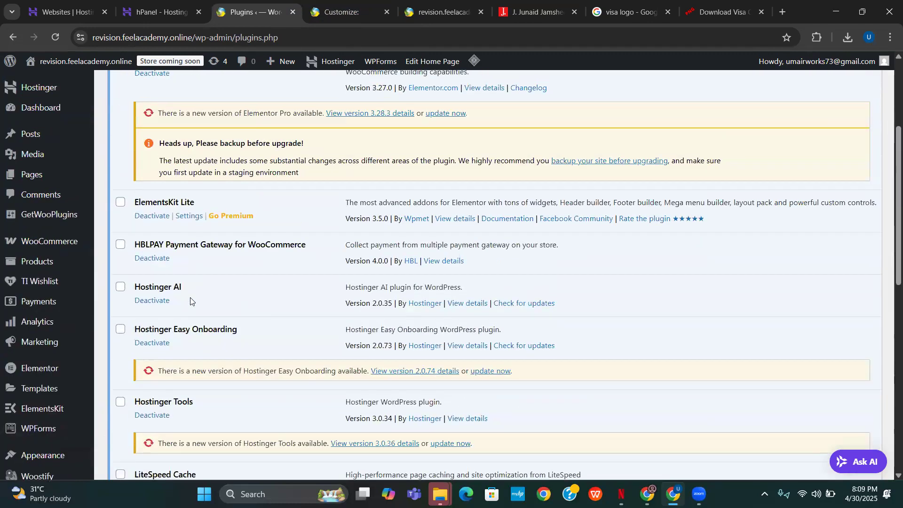
scroll(181, 351, down, 2)
click(151, 271)
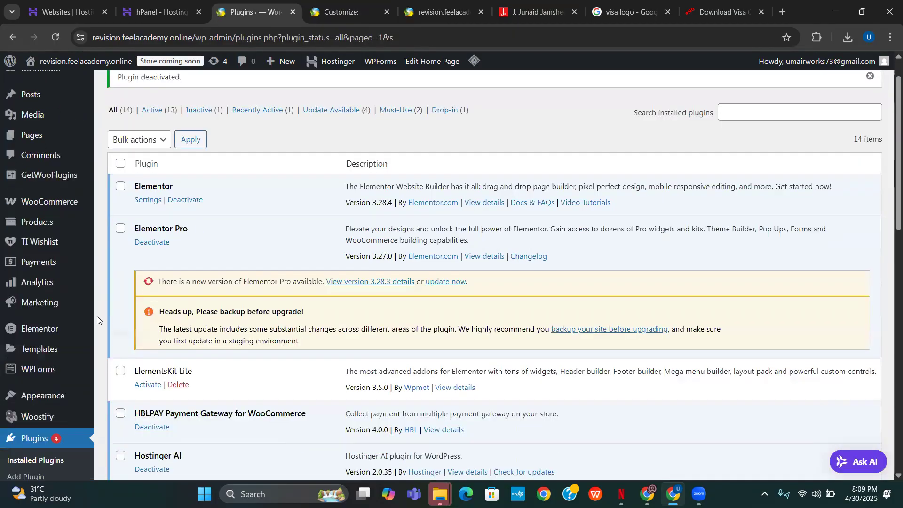
Step: Review the Elementor entries in the plugin list and return to the Saved Templates page
scroll(97, 316, down, 4)
mouse_move(53, 208)
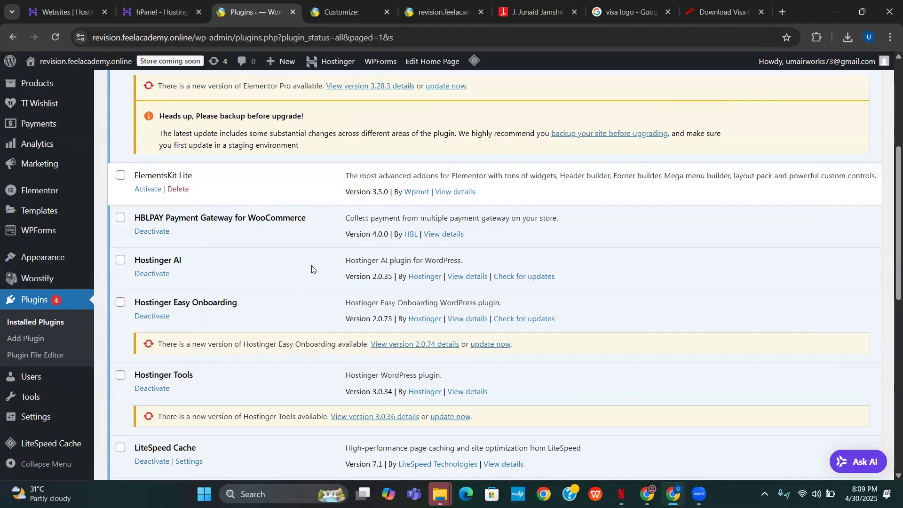
scroll(316, 263, up, 4)
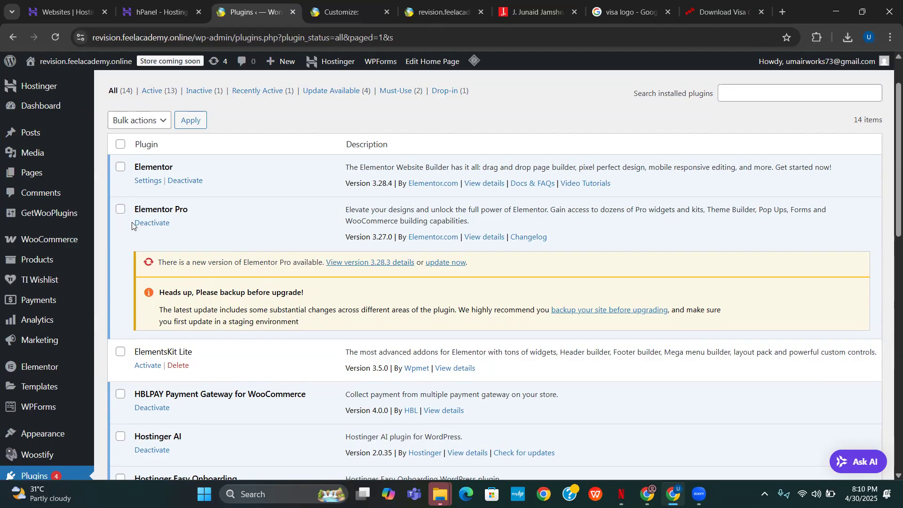
scroll(149, 259, down, 1)
scroll(148, 405, down, 3)
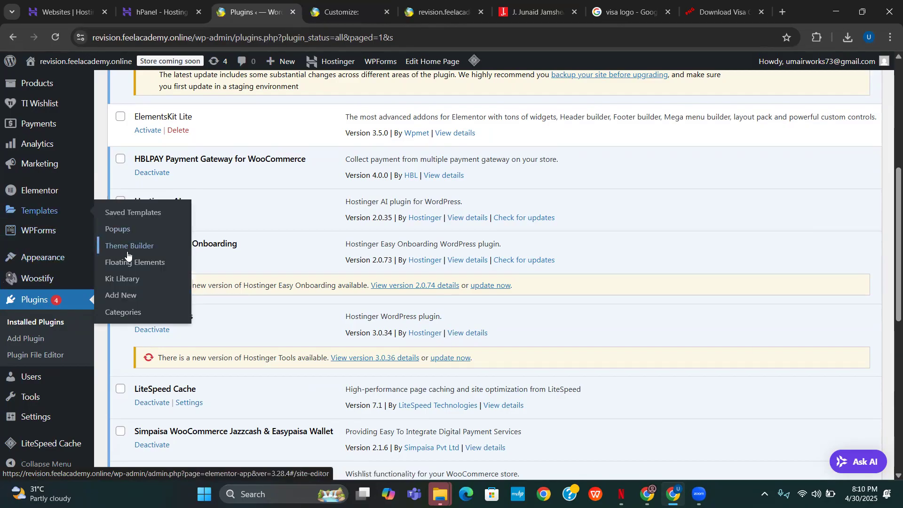
click(56, 215)
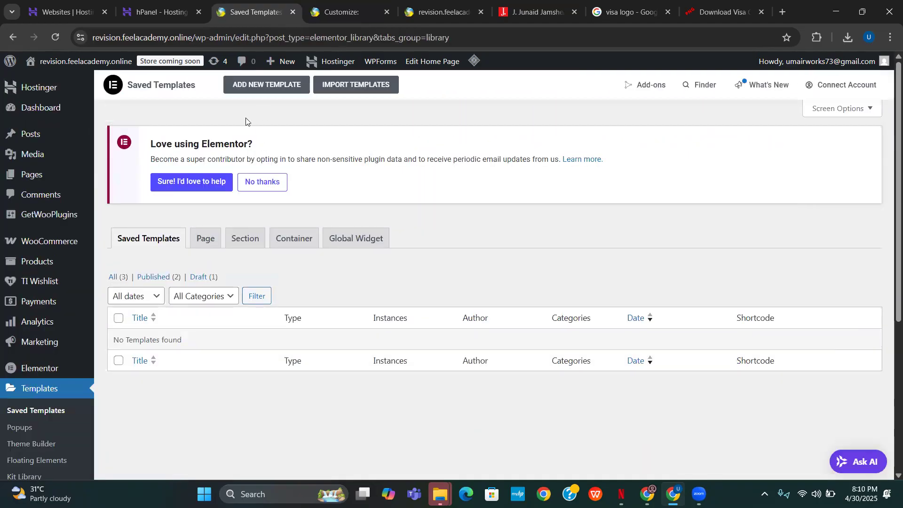
Step: Create a new Elementor template of type Header named hh and bring up its editor
click(267, 85)
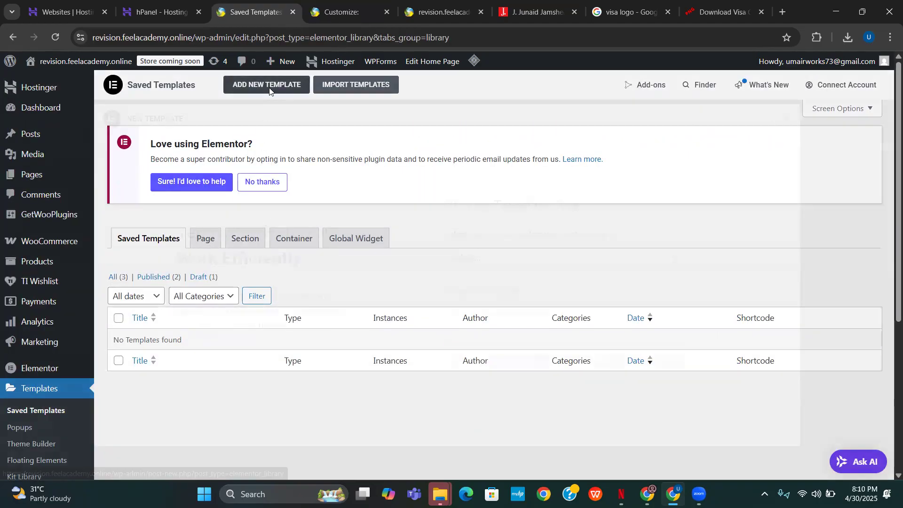
click(501, 268)
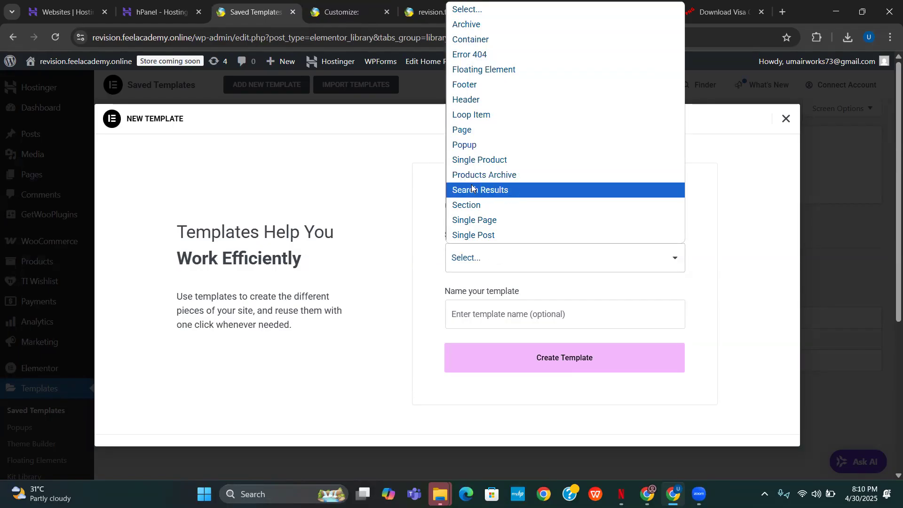
click(486, 97)
click(489, 315)
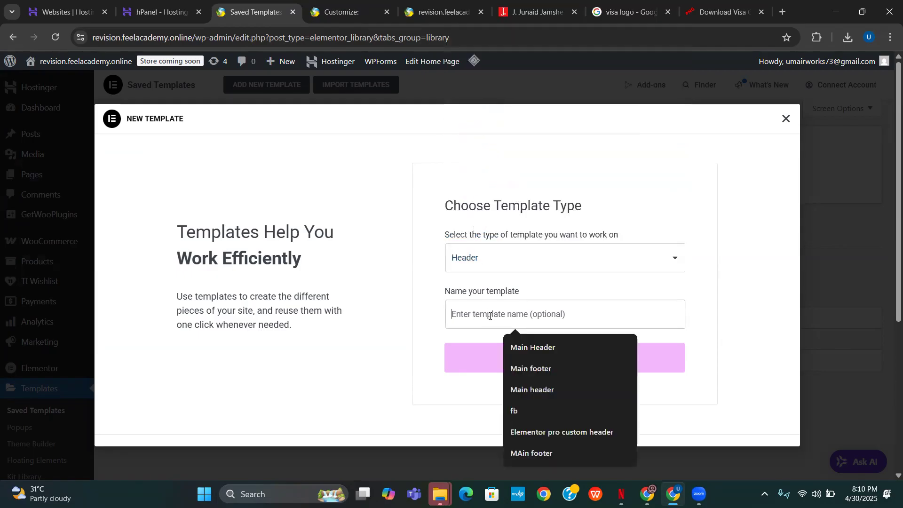
text(hh)
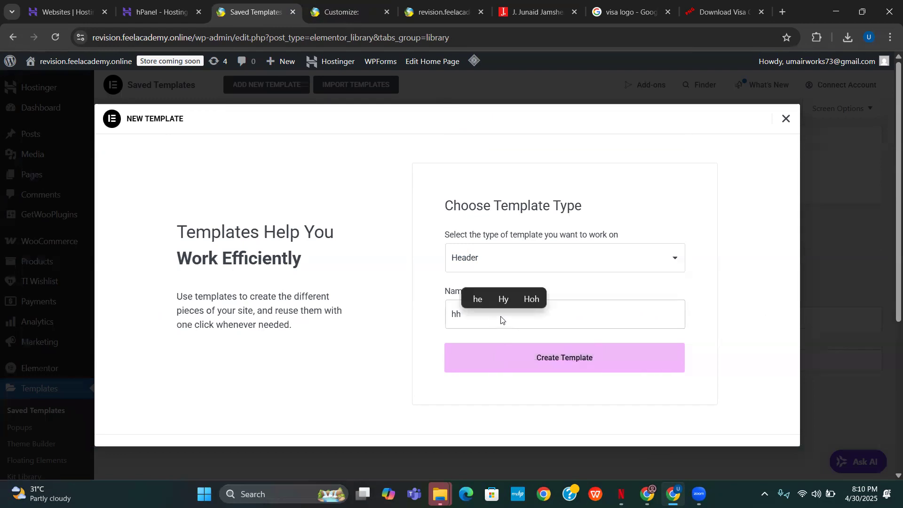
click(559, 353)
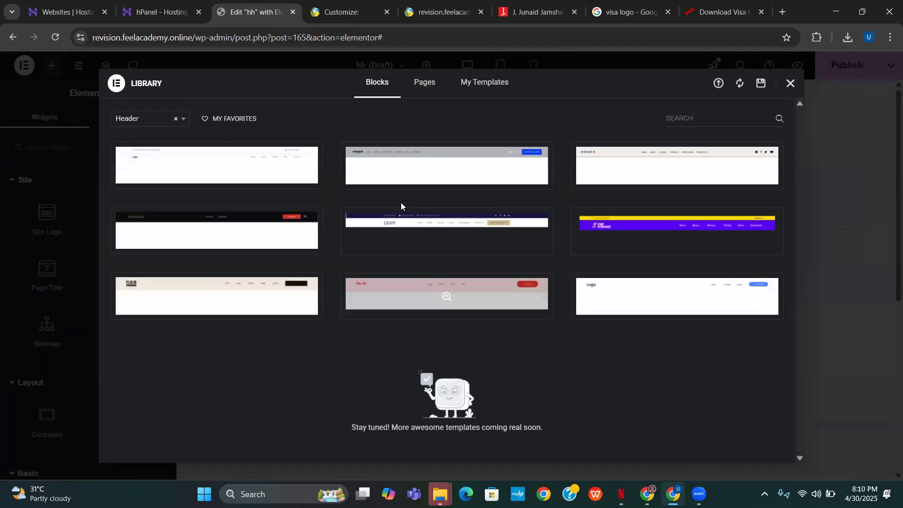
Step: Dismiss the template library and add a Flexbox container with the single horizontal row structure to the header
click(792, 84)
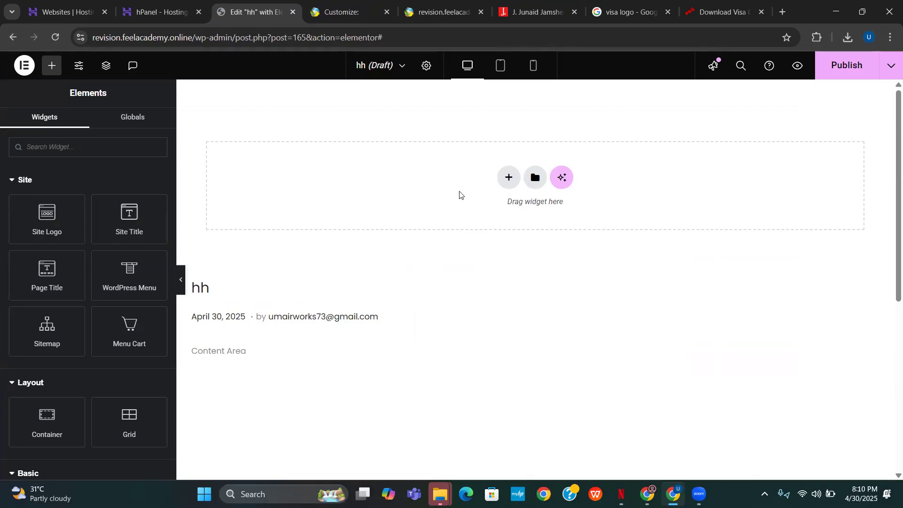
click(506, 177)
click(495, 202)
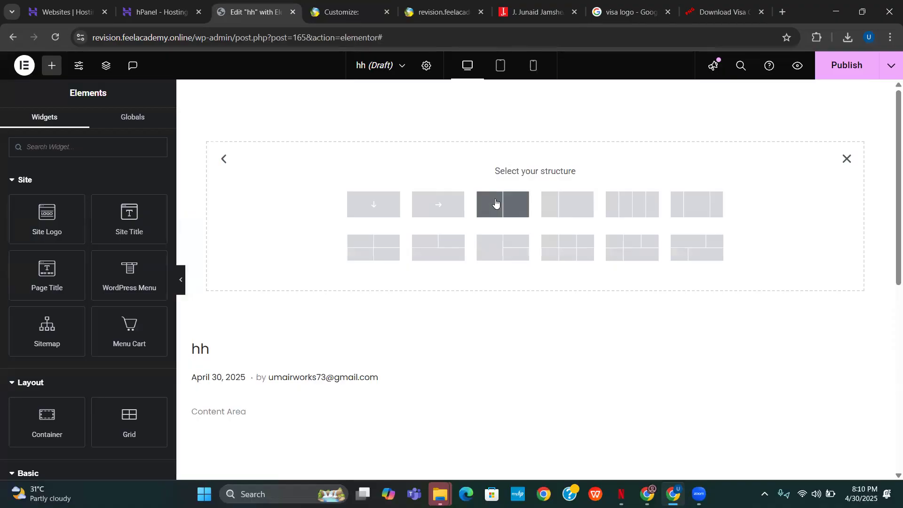
click(419, 206)
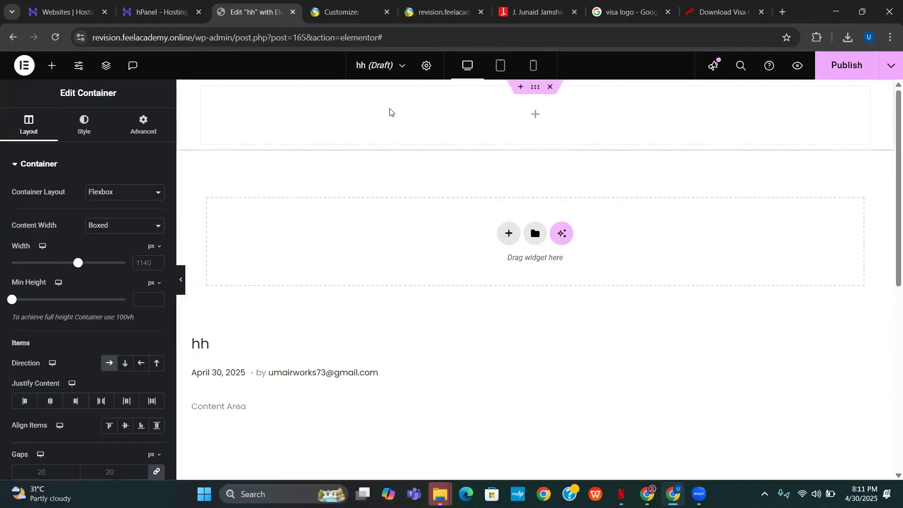
Step: Give the header container a Classic background in black, #000000
click(86, 127)
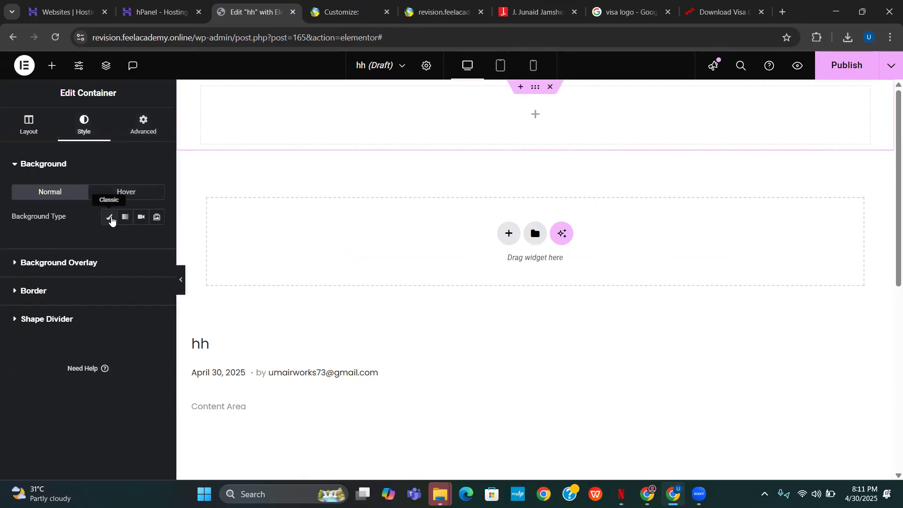
click(110, 218)
click(155, 241)
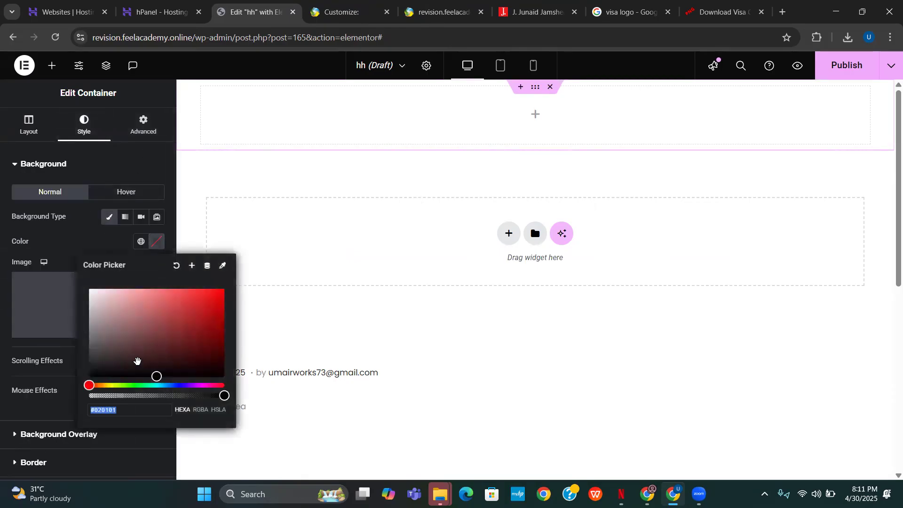
click(97, 376)
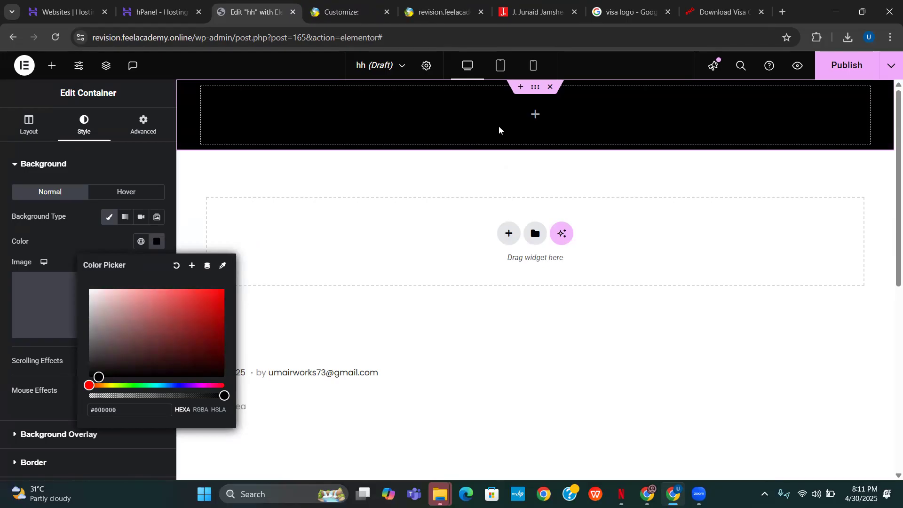
Step: Set the header container's hover background to Classic with the yellow colour #FFD202, then return to the normal background settings
click(156, 196)
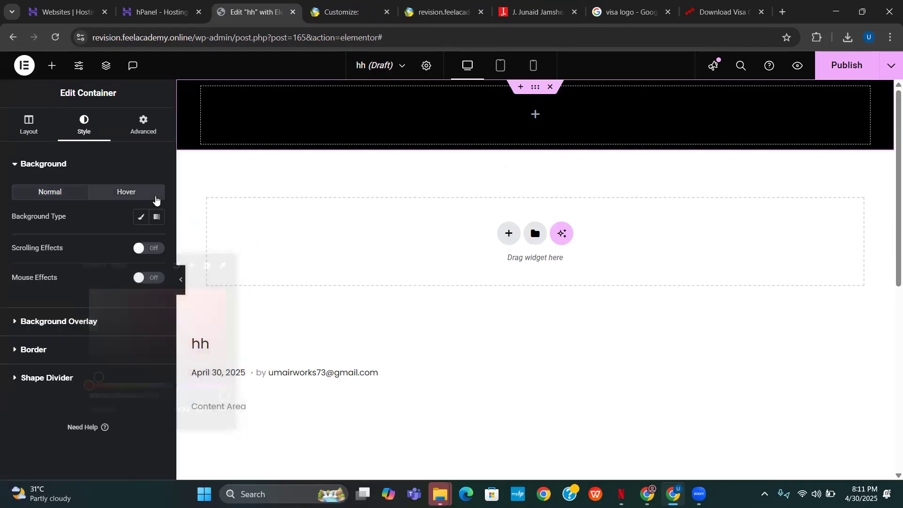
click(140, 217)
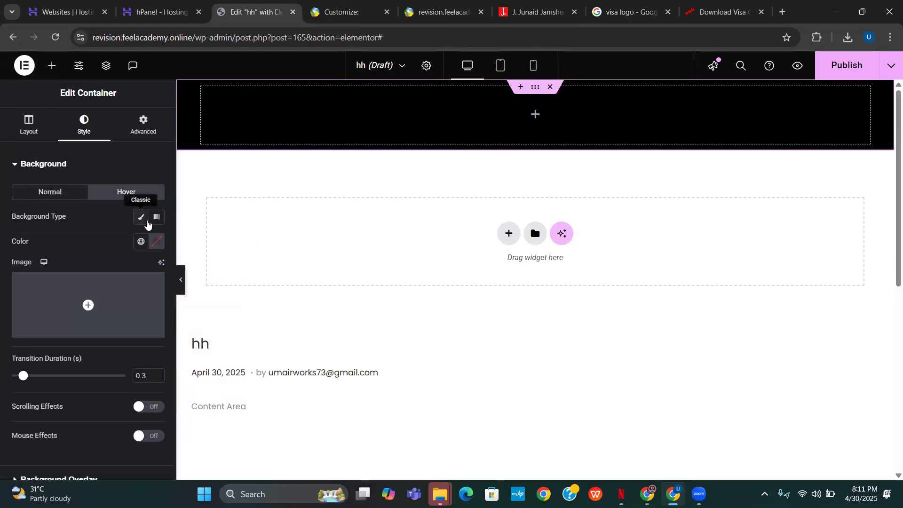
click(157, 243)
drag(189, 301, 224, 289)
click(107, 385)
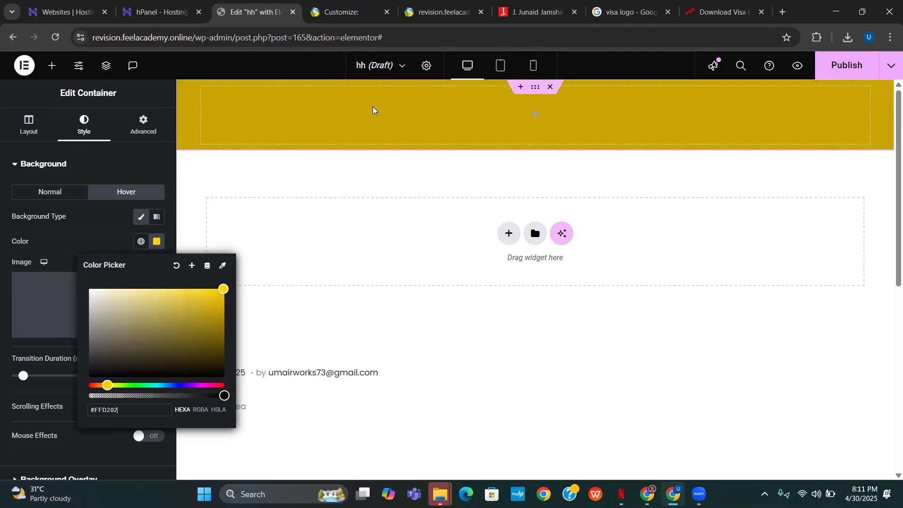
click(283, 190)
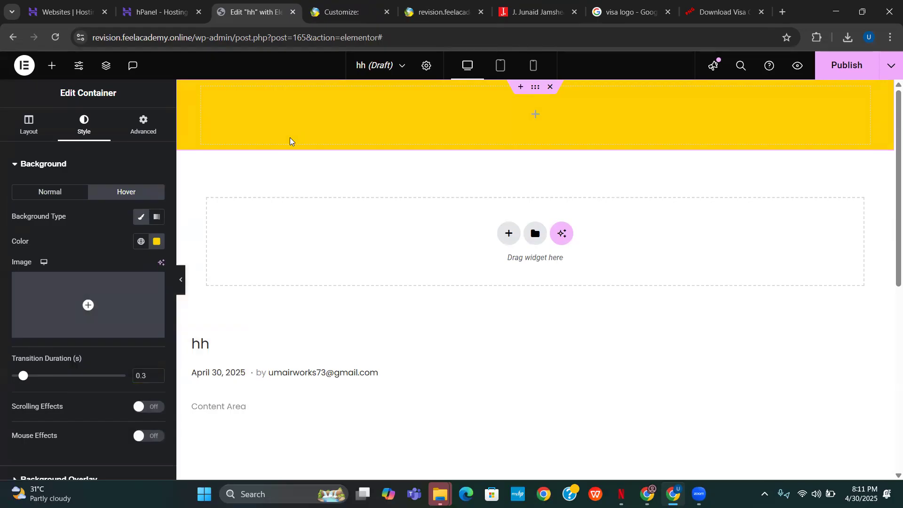
click(86, 197)
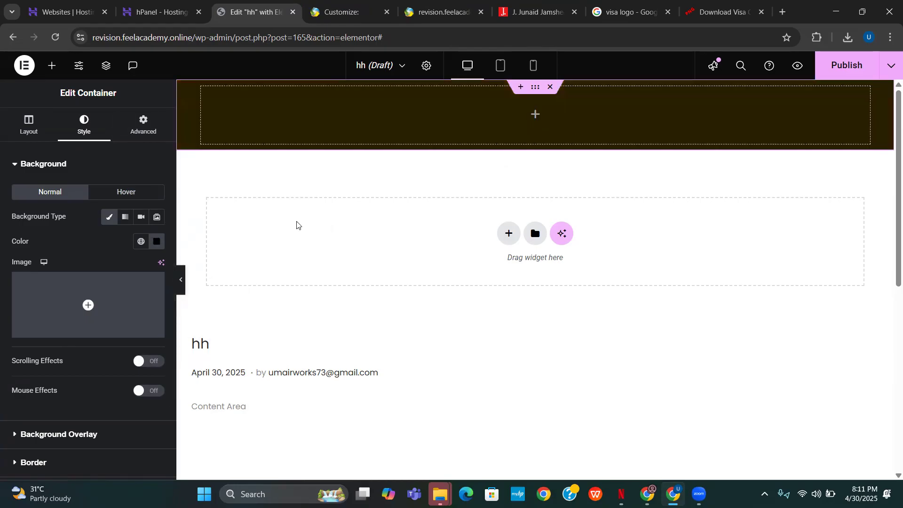
Step: Clear the header container's hover background colour and return to its normal background settings
click(126, 193)
click(163, 246)
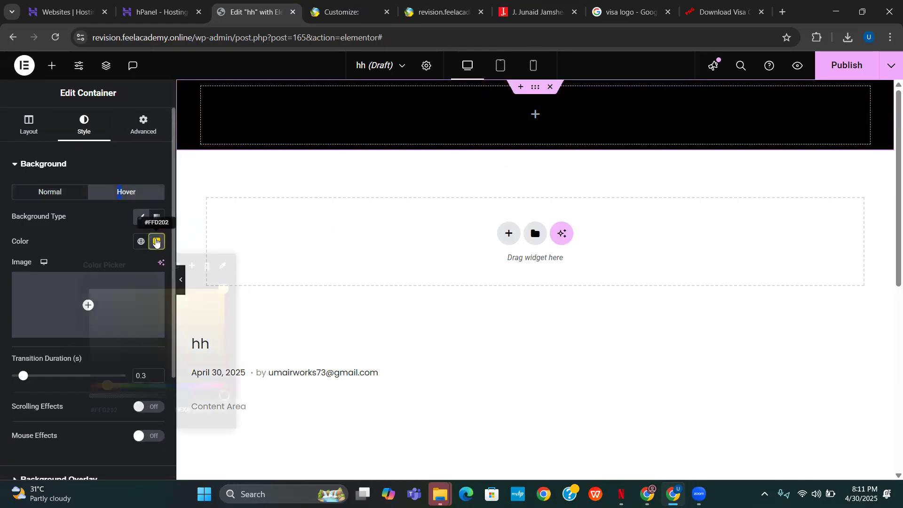
click(176, 266)
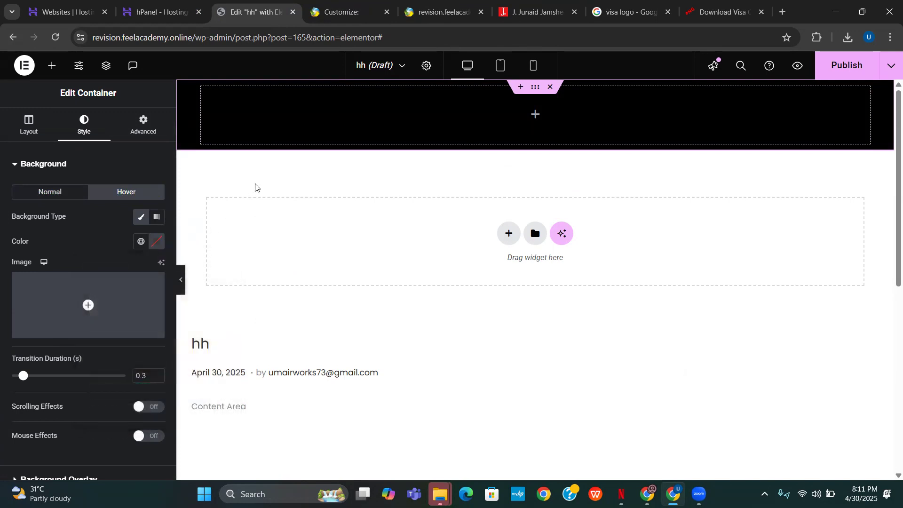
click(72, 192)
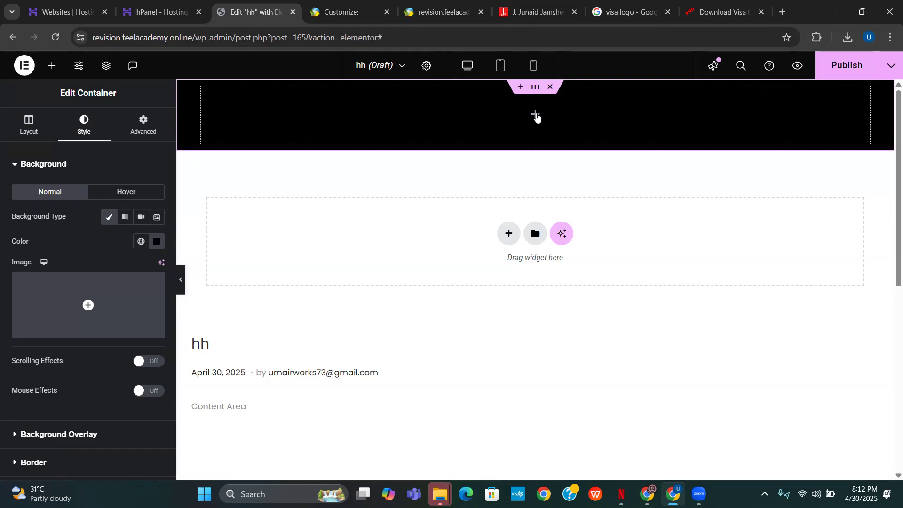
Step: Nest a container inside the black header container and duplicate it twice to form three equal columns
click(536, 116)
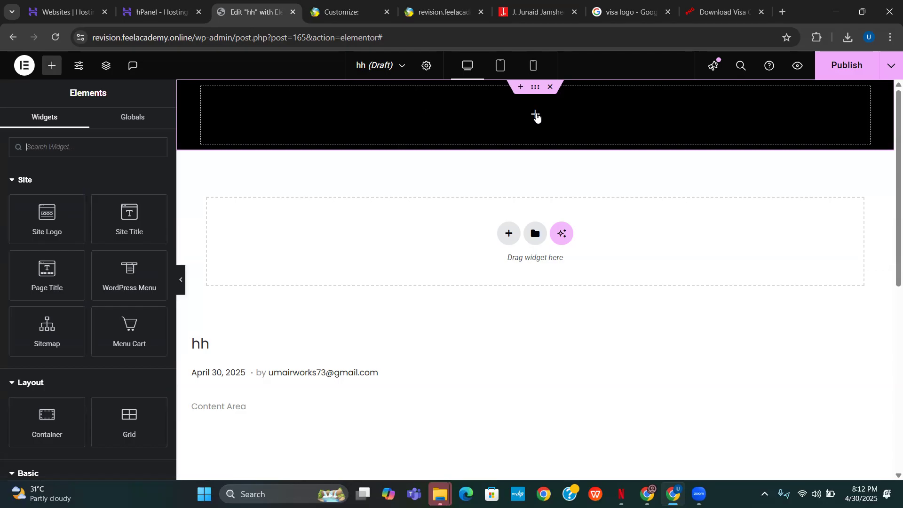
drag(40, 404, 451, 129)
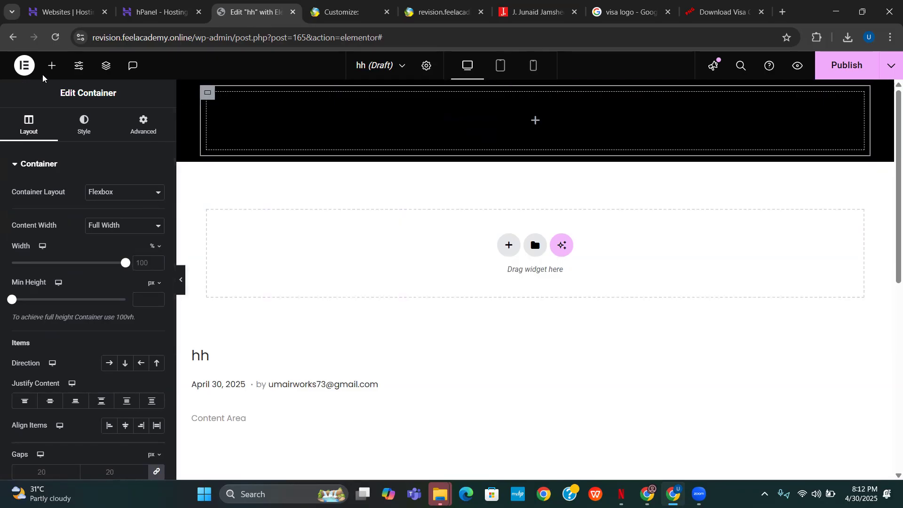
right_click(210, 94)
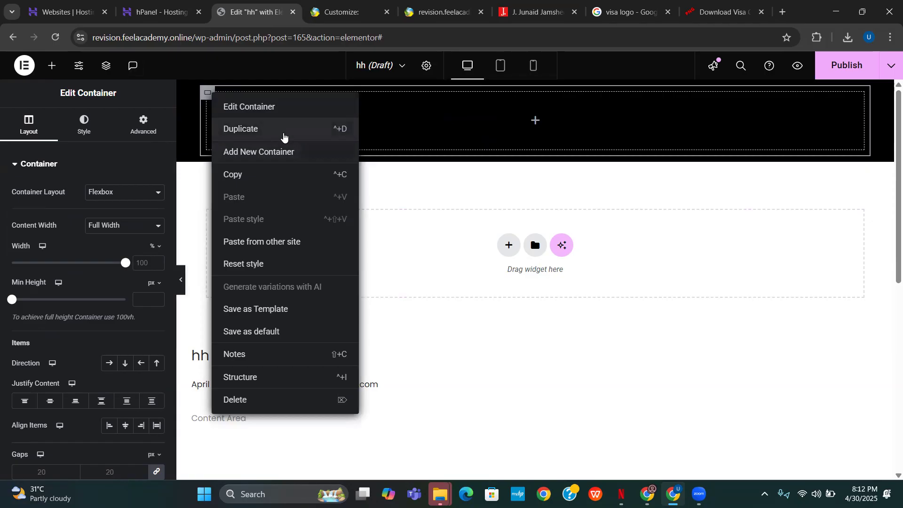
click(284, 137)
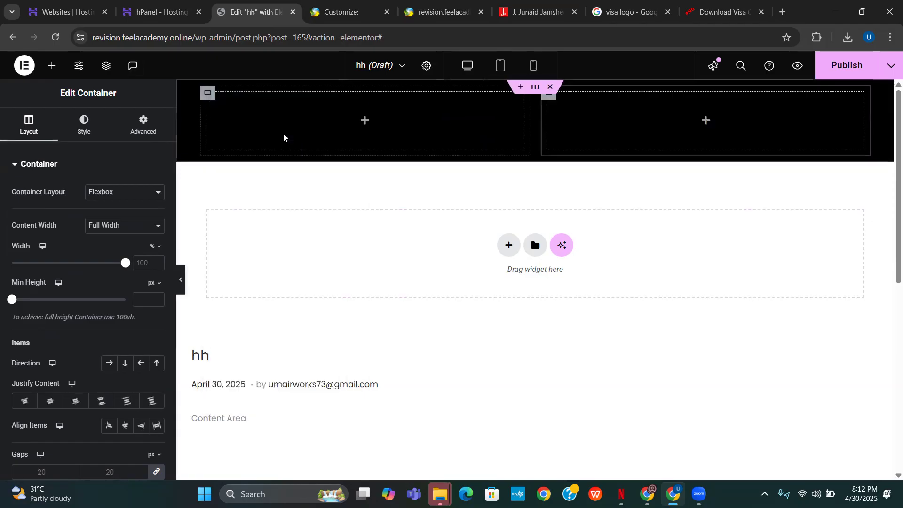
right_click(208, 93)
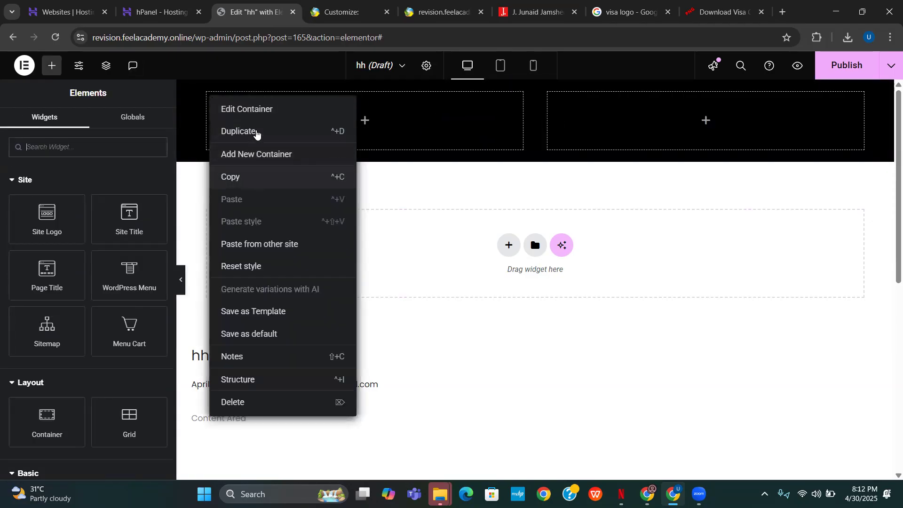
click(255, 132)
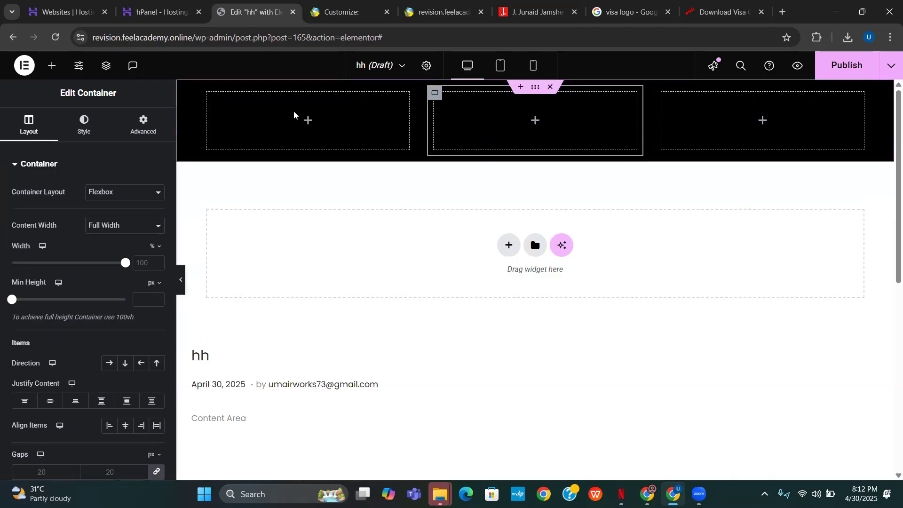
Step: Insert a Site Logo widget into the first column, set its width to 24% and align it left
click(307, 120)
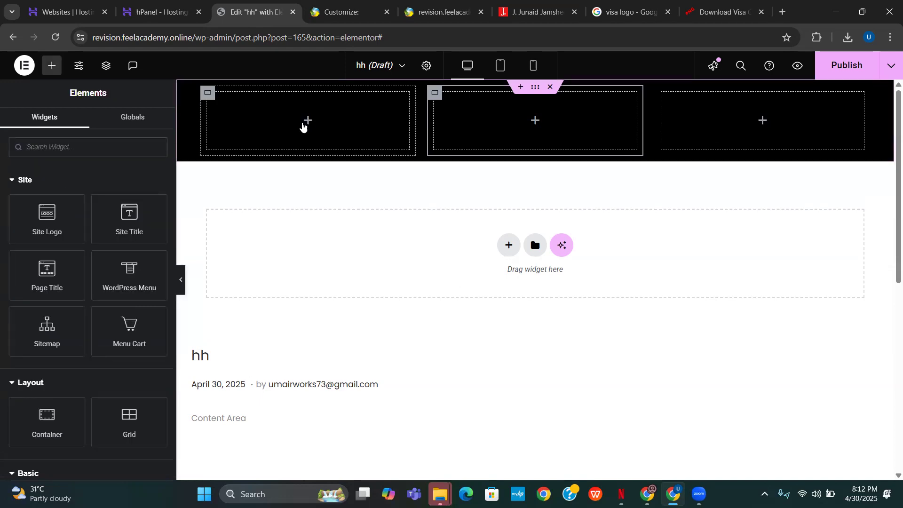
drag(49, 227, 307, 118)
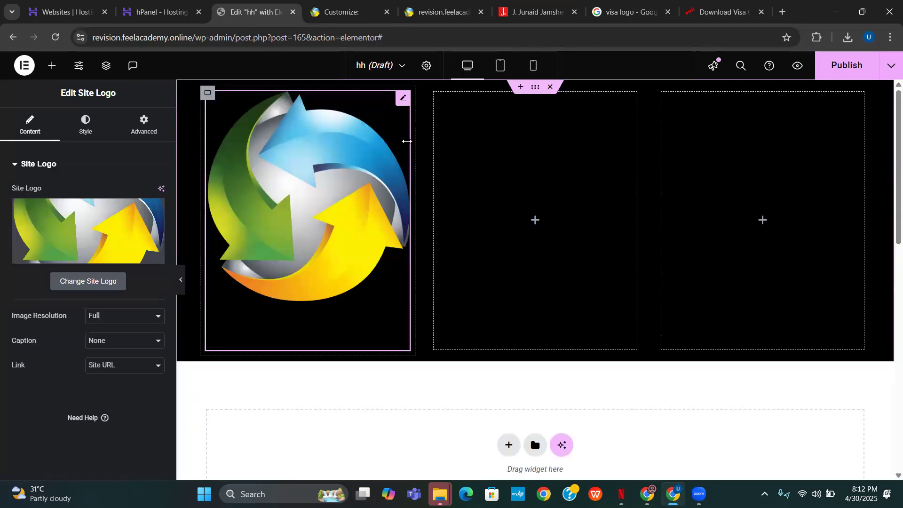
click(89, 133)
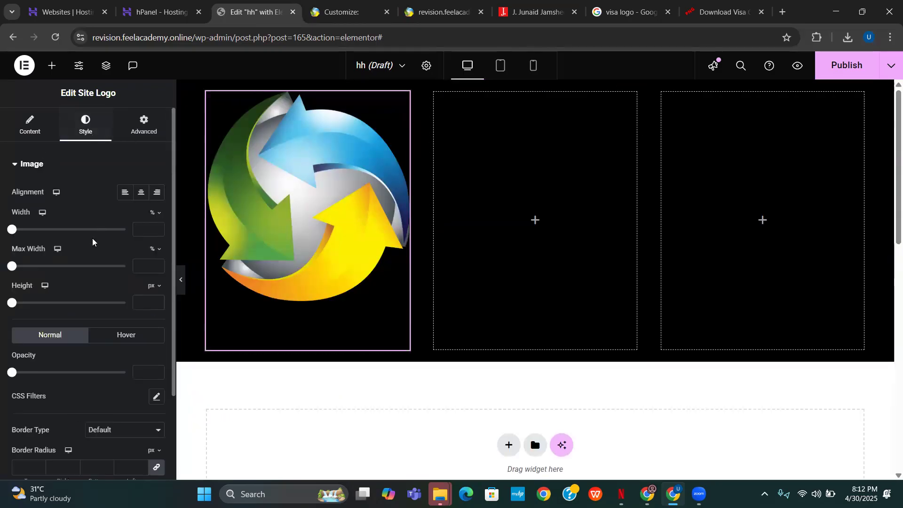
drag(11, 229, 38, 229)
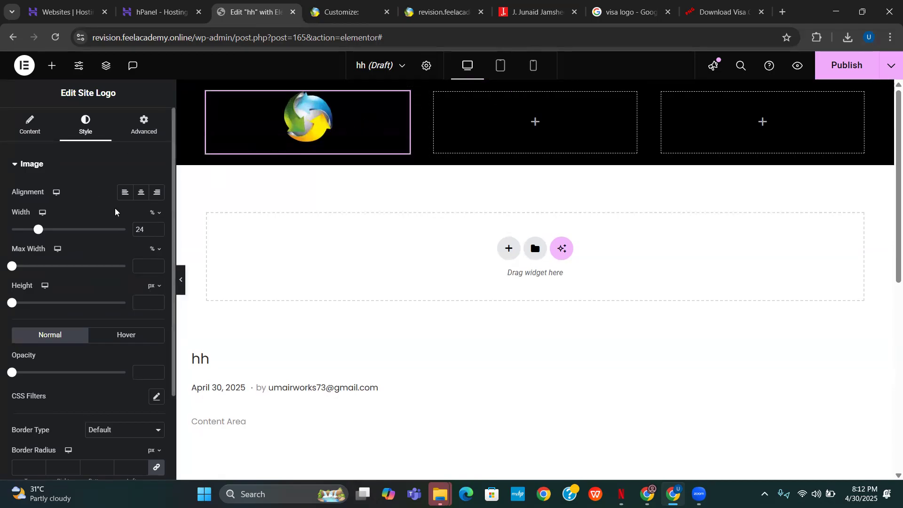
click(121, 196)
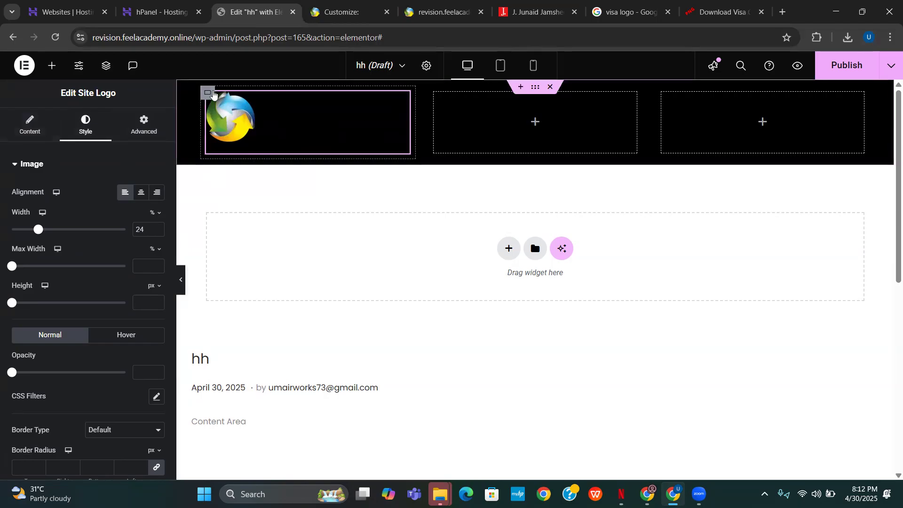
Step: Narrow the first column's container to about half its current width, leaving more room for the other two columns
click(209, 98)
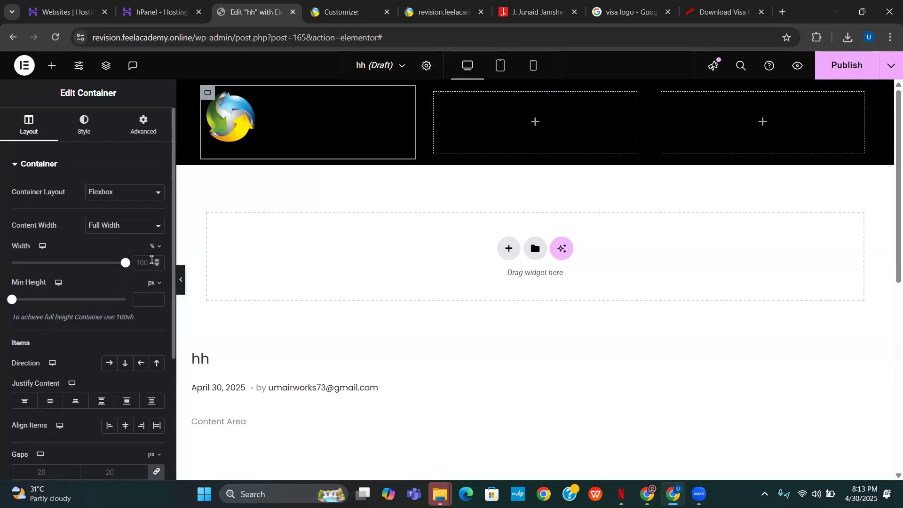
drag(124, 262, 54, 254)
click(83, 126)
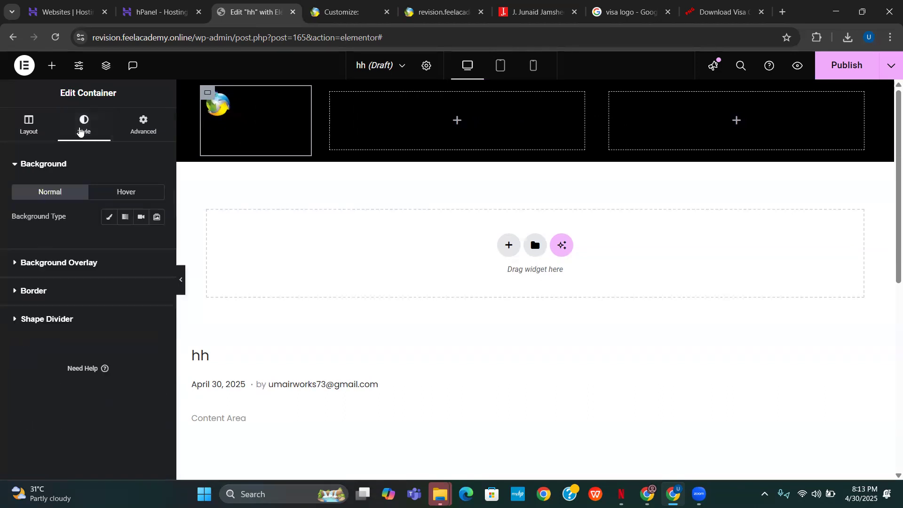
Step: Set the Site Logo's width to 50% and reselect the first column's container
click(217, 105)
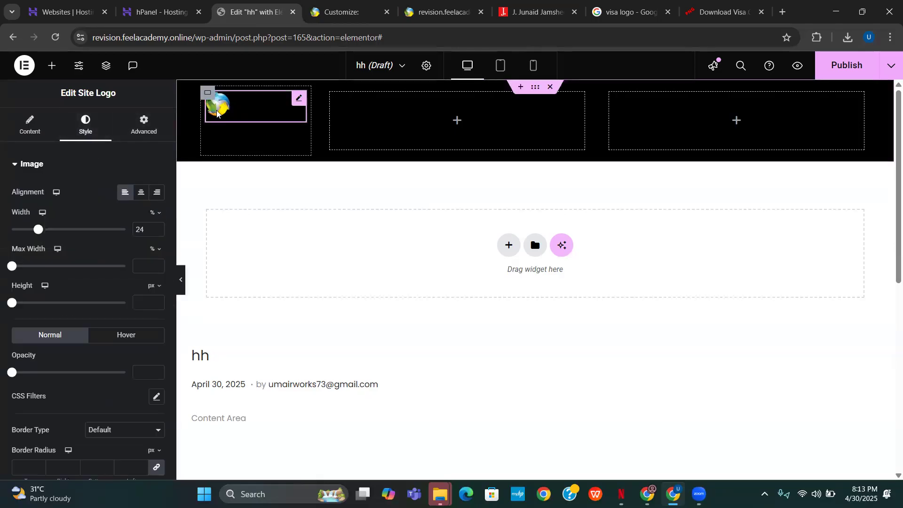
drag(42, 231, 71, 254)
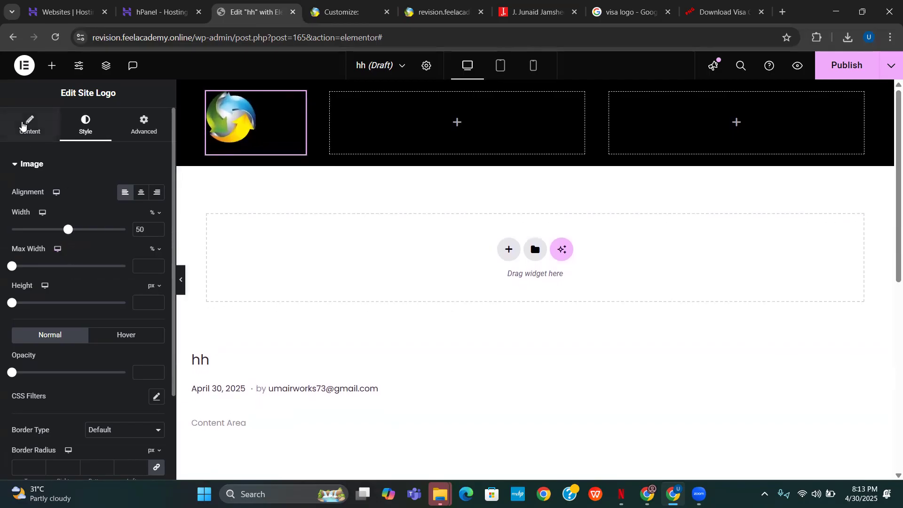
click(29, 125)
click(208, 99)
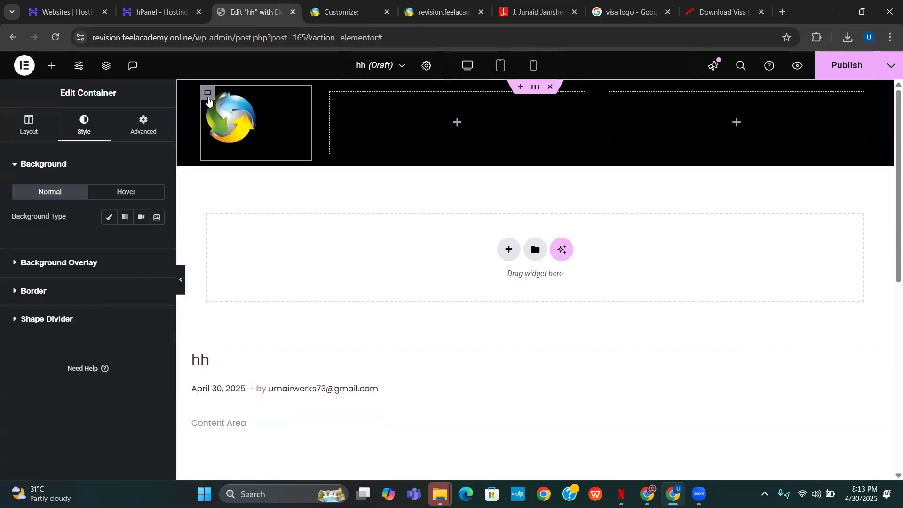
Step: Find the WordPress Menu widget and insert it into the middle header column
click(28, 125)
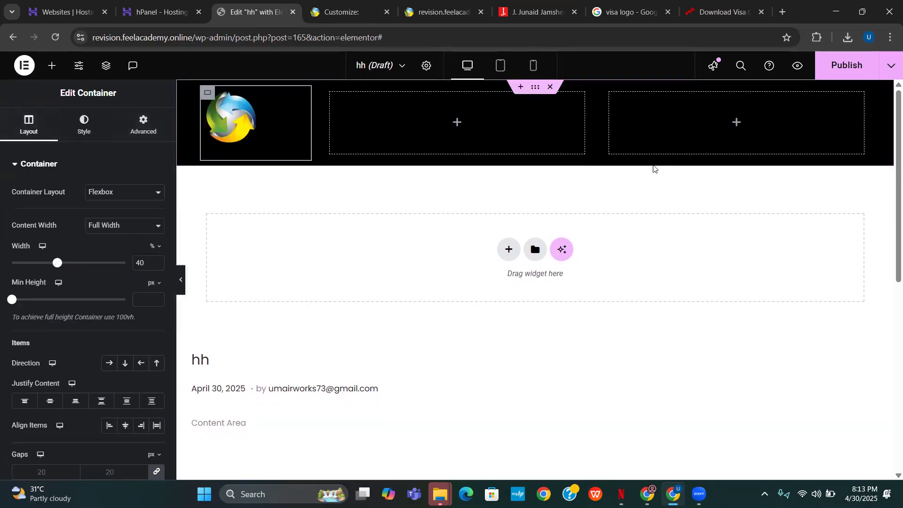
click(331, 102)
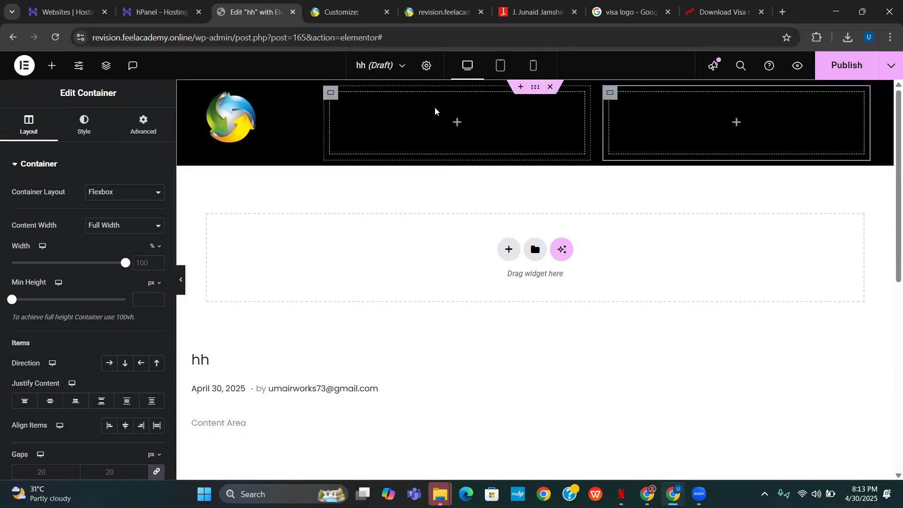
click(457, 125)
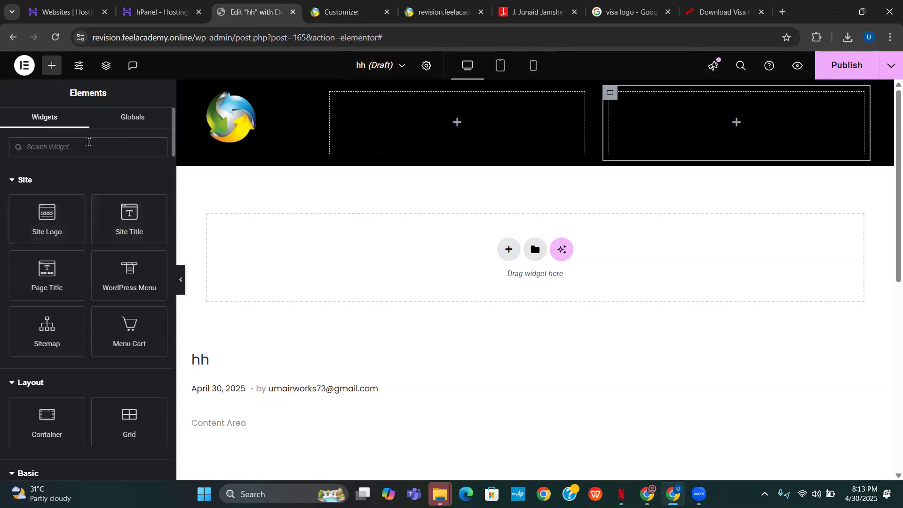
text(menu)
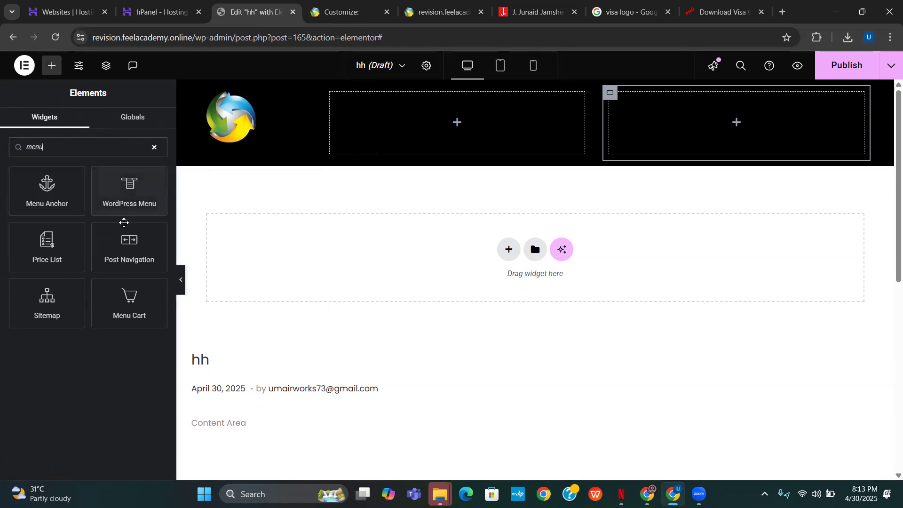
drag(132, 194, 452, 116)
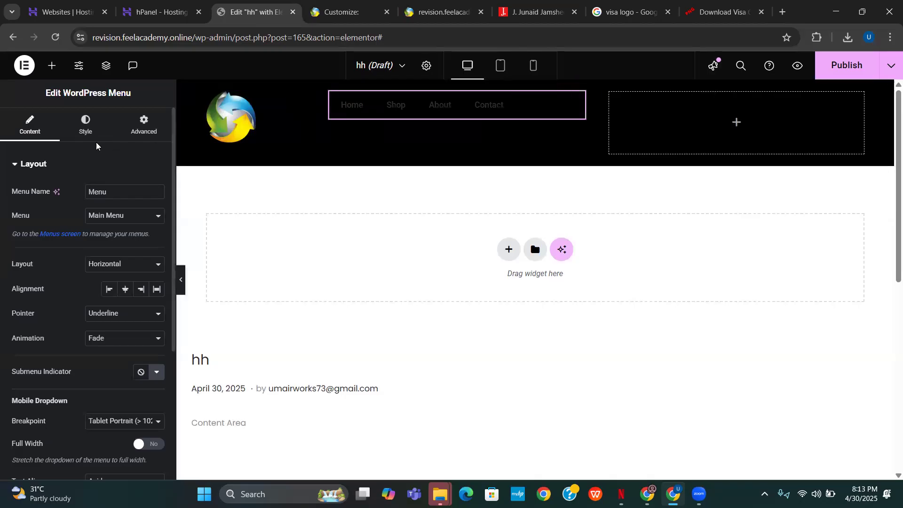
Step: Set the WordPress Menu's normal text color to #FFFFFF
click(87, 126)
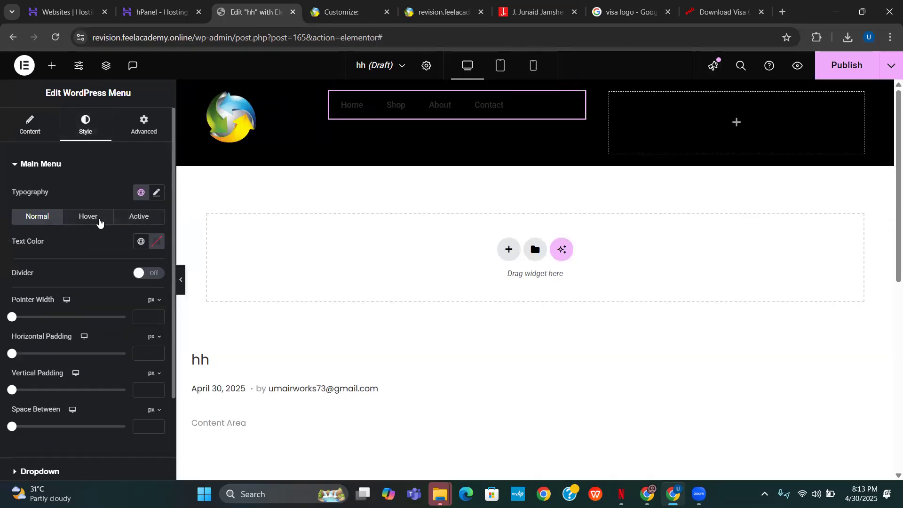
click(156, 241)
text(#FFFFFF)
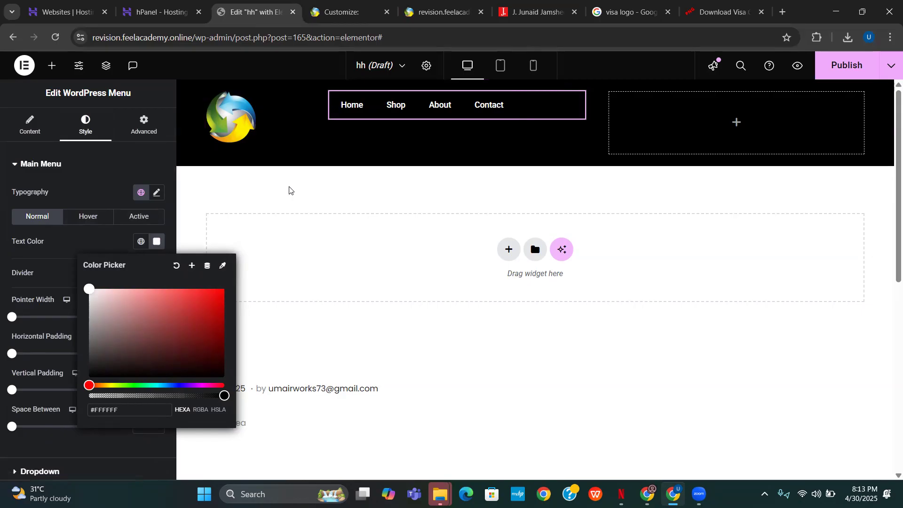
click(46, 259)
Step: Set the menu's hover text color to yellow, #EBC30E
click(88, 216)
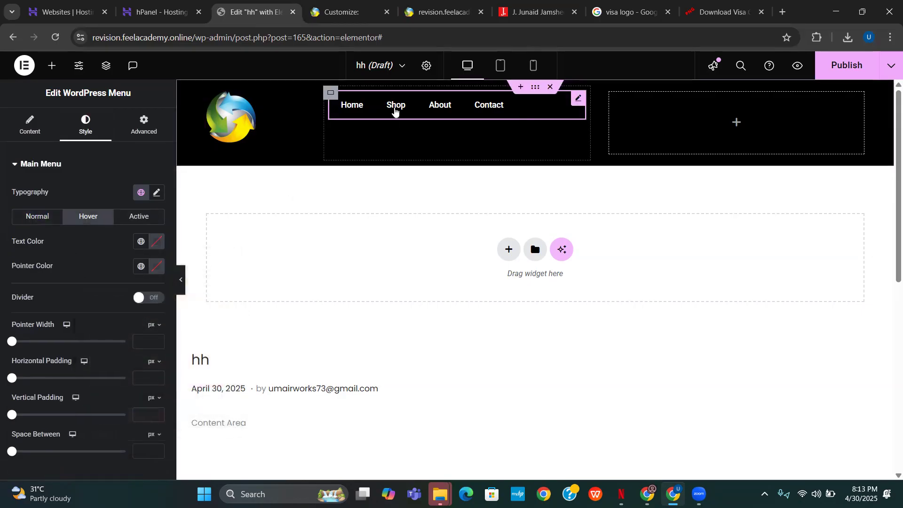
click(155, 241)
drag(88, 385, 108, 382)
drag(191, 296, 217, 295)
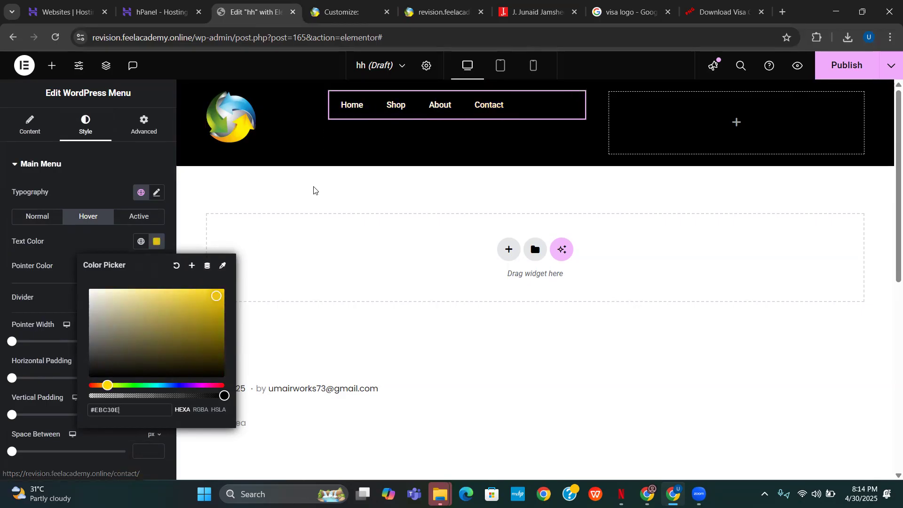
click(302, 198)
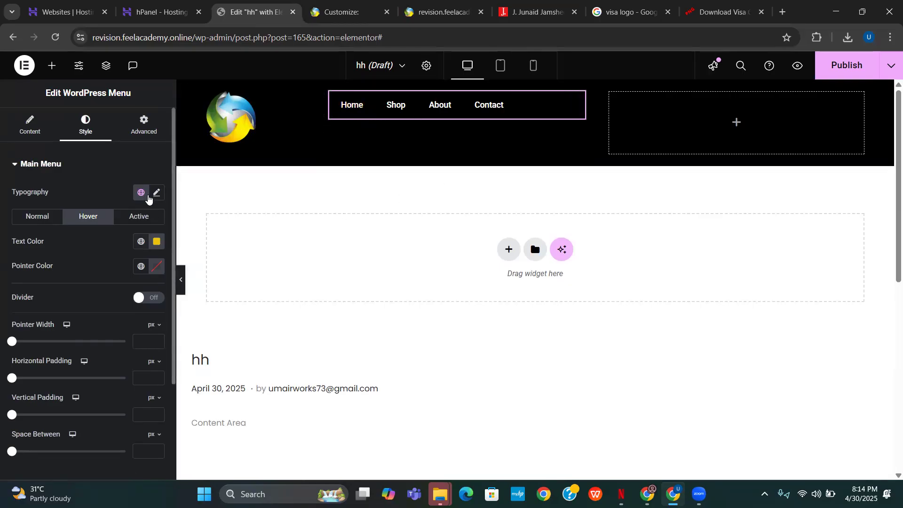
Step: Set the menu's active-item text color to a bright cyan
click(143, 218)
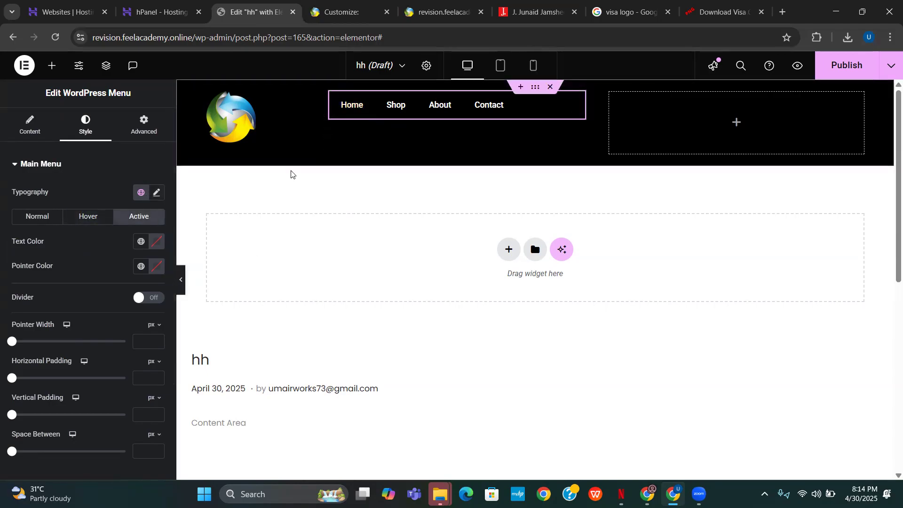
click(156, 242)
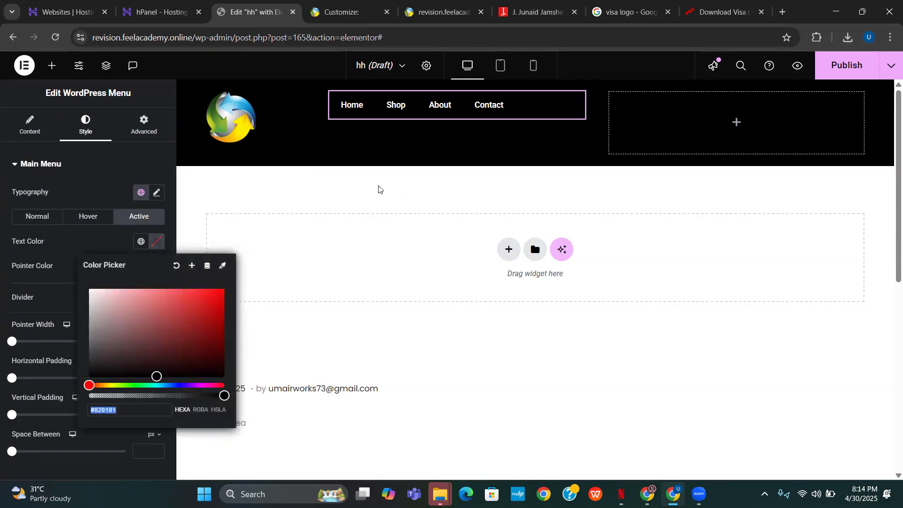
click(155, 375)
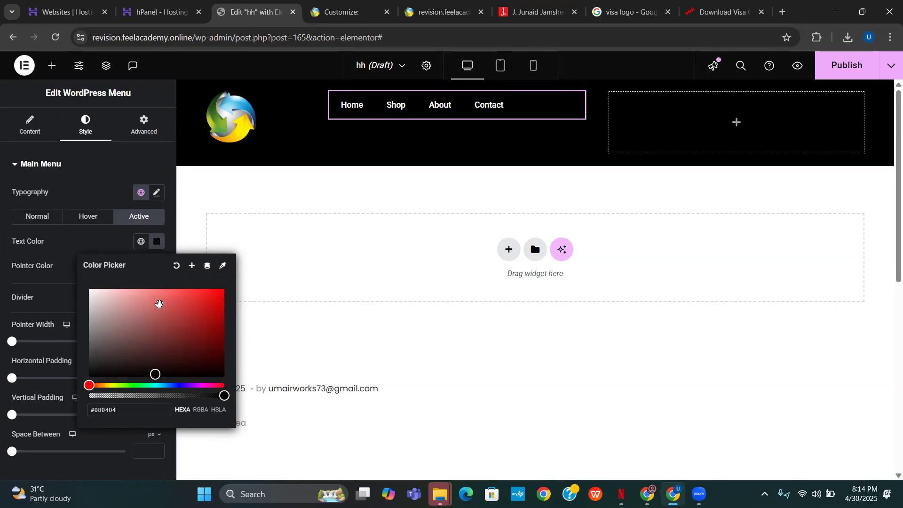
drag(89, 385, 160, 384)
drag(191, 300, 195, 292)
click(298, 203)
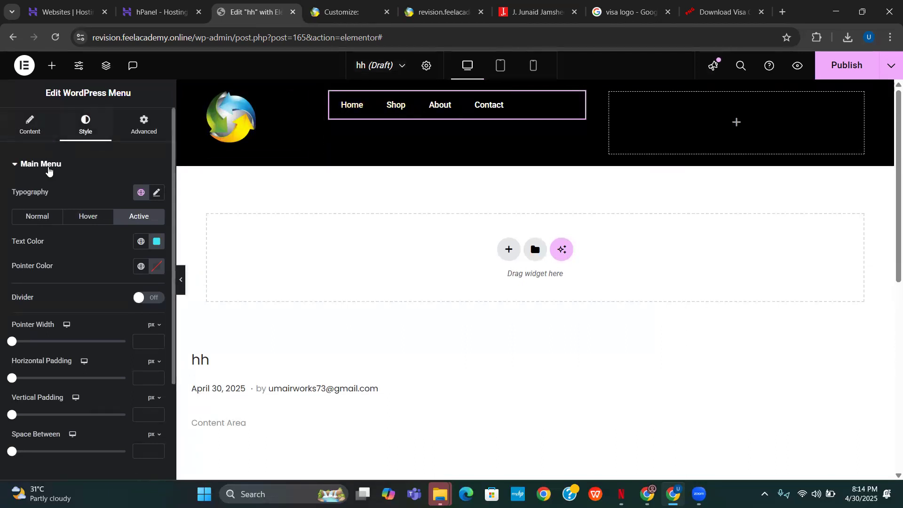
Step: Set the space between the main menu items to 7 px
click(17, 164)
click(17, 223)
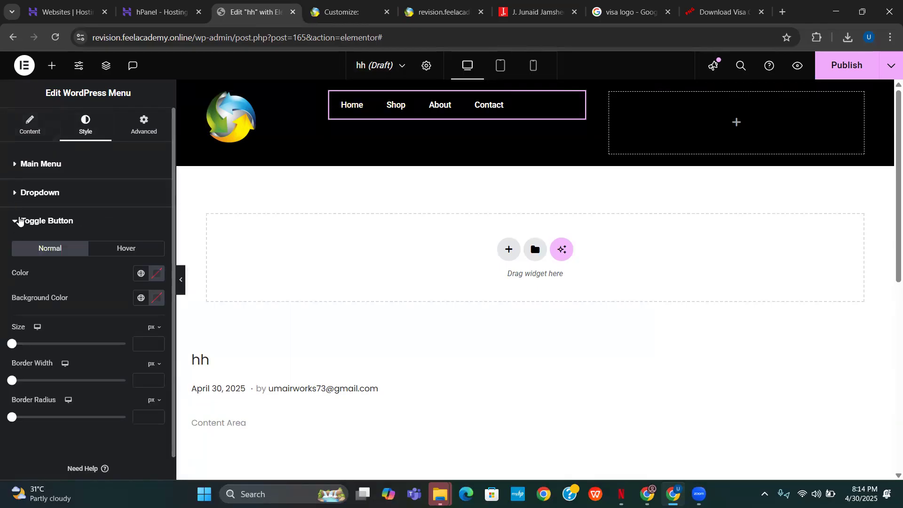
click(21, 220)
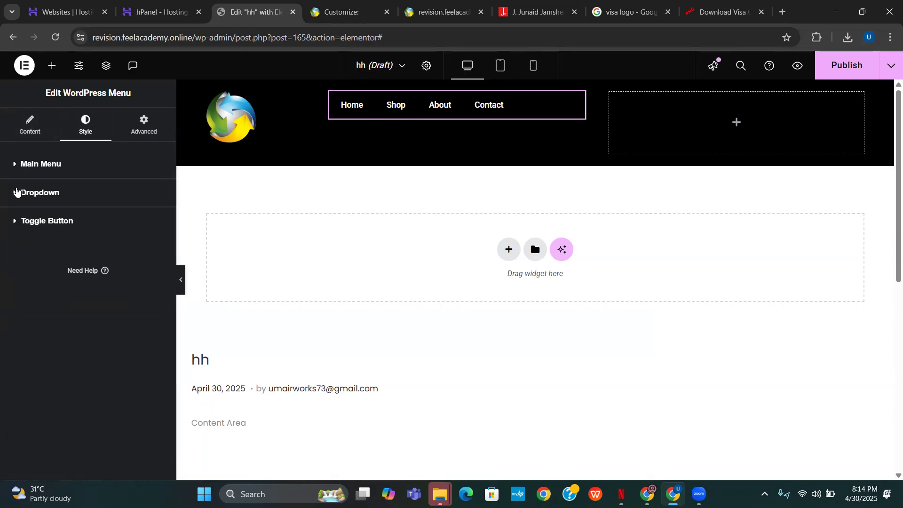
click(16, 191)
click(18, 165)
scroll(111, 251, down, 2)
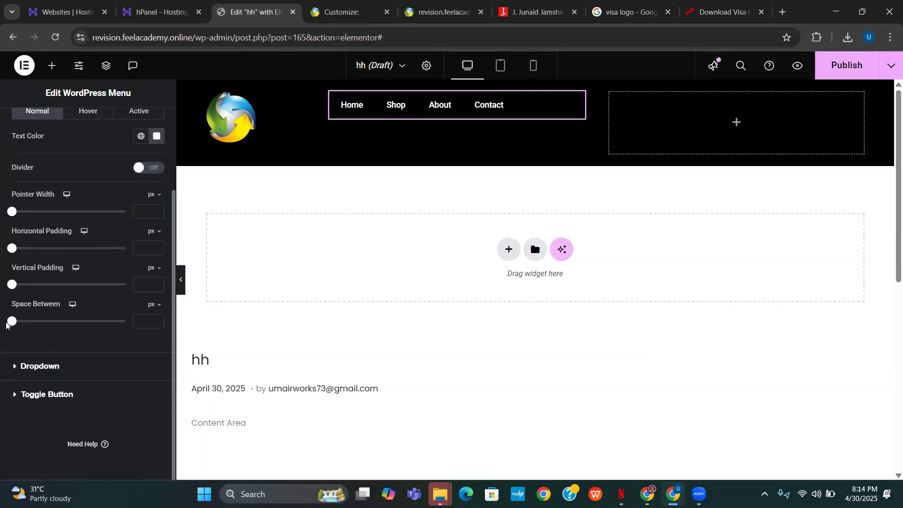
mouse_move(12, 321)
mouse_down()
mouse_move(31, 320)
mouse_move(5, 316)
mouse_up()
click(19, 323)
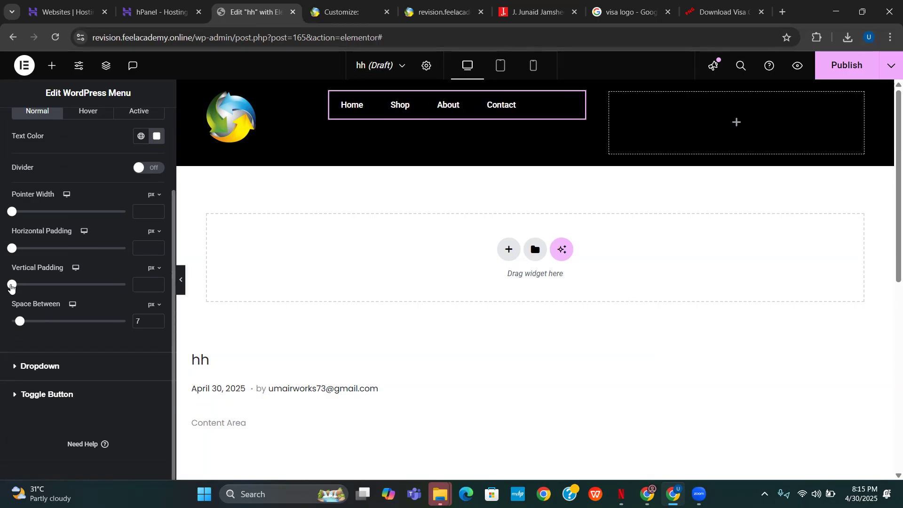
scroll(35, 225, up, 2)
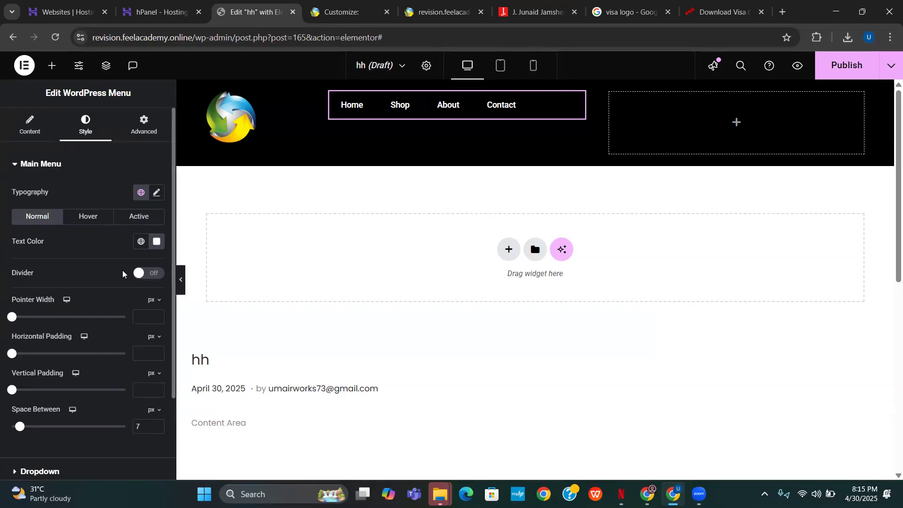
Step: Try a Double-style divider between the menu items, colored #D06262
click(155, 274)
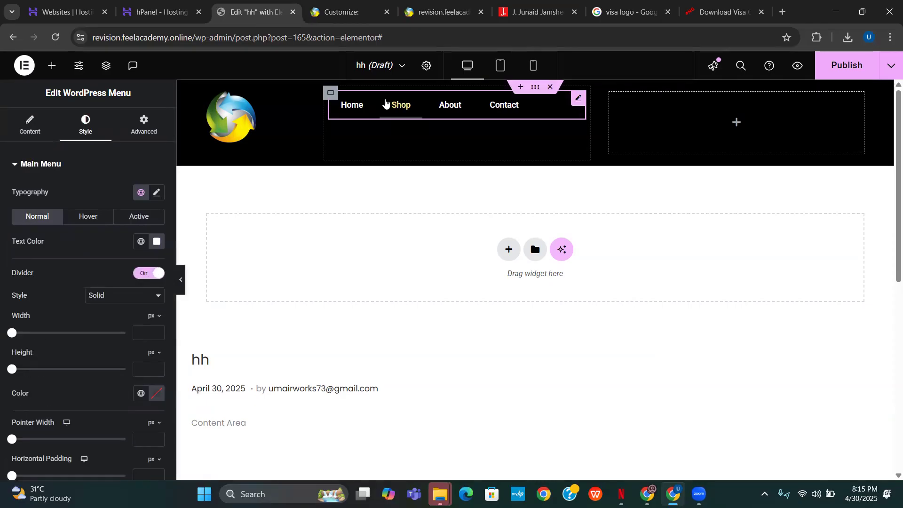
click(121, 294)
click(109, 323)
click(107, 298)
click(100, 322)
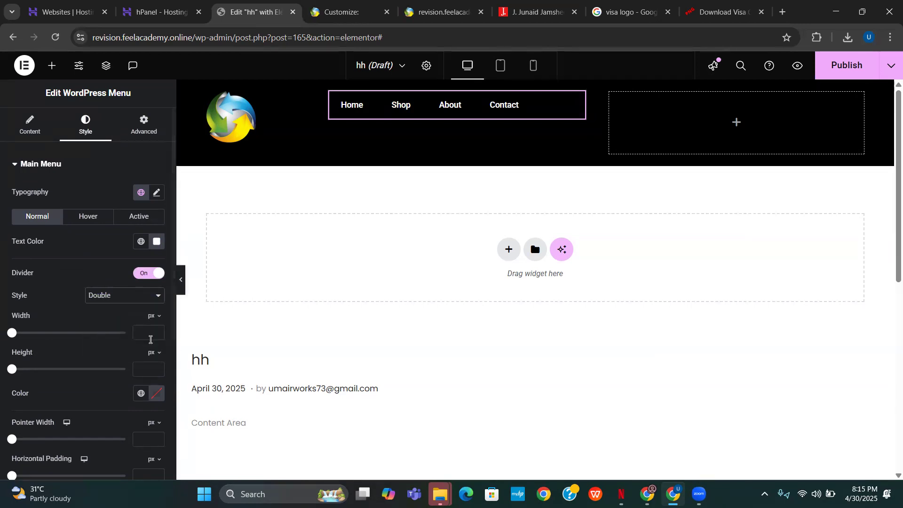
click(157, 394)
click(146, 291)
click(160, 258)
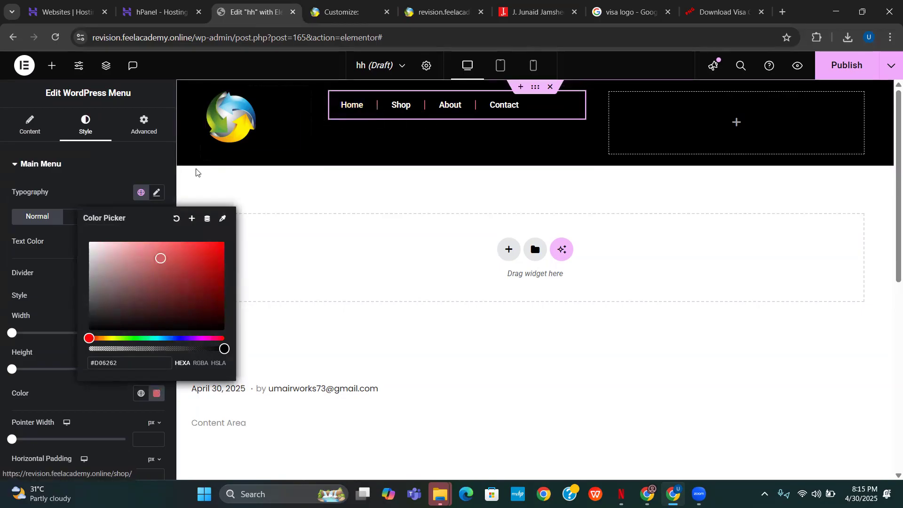
click(377, 100)
Step: Try other divider styles between the menu items and turn the divider off
click(107, 297)
click(108, 309)
click(112, 296)
click(115, 339)
click(122, 297)
click(127, 353)
click(155, 296)
click(155, 296)
click(150, 273)
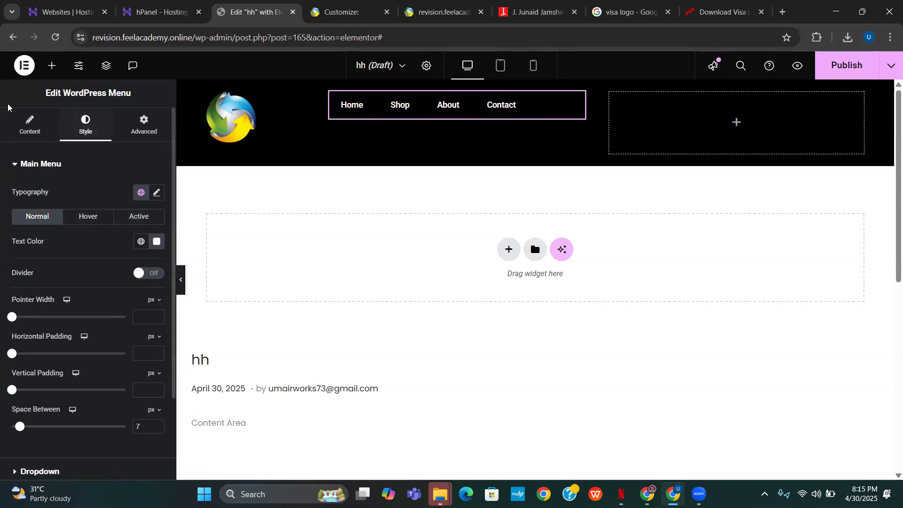
Step: Center the menu within its column using Align Self and set its size to Grow
click(135, 125)
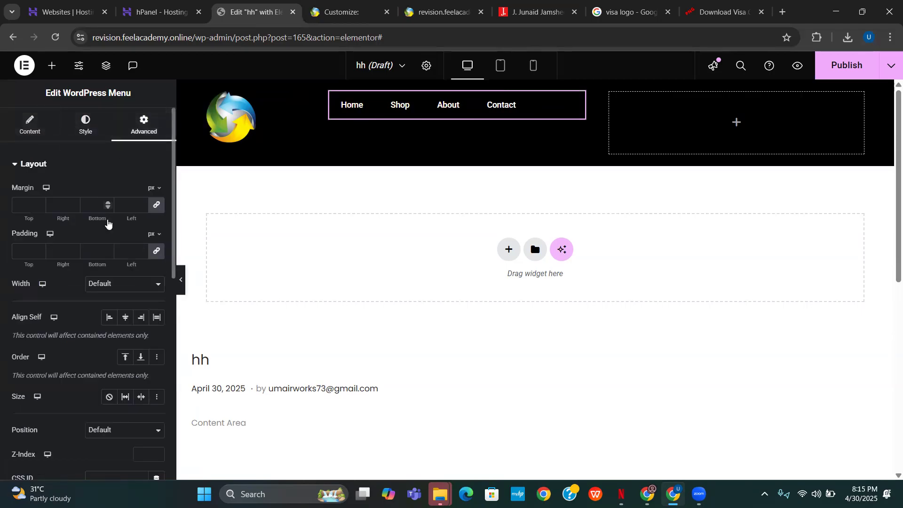
scroll(106, 263, down, 1)
click(124, 258)
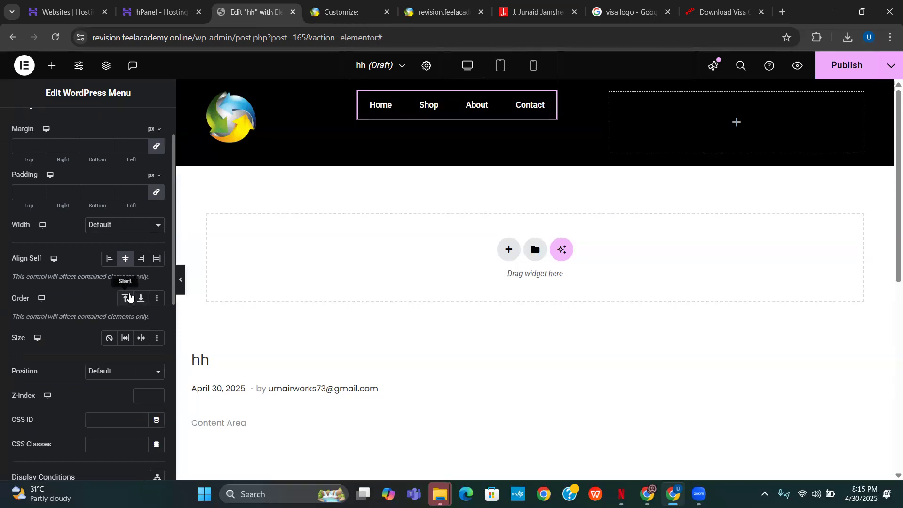
click(126, 340)
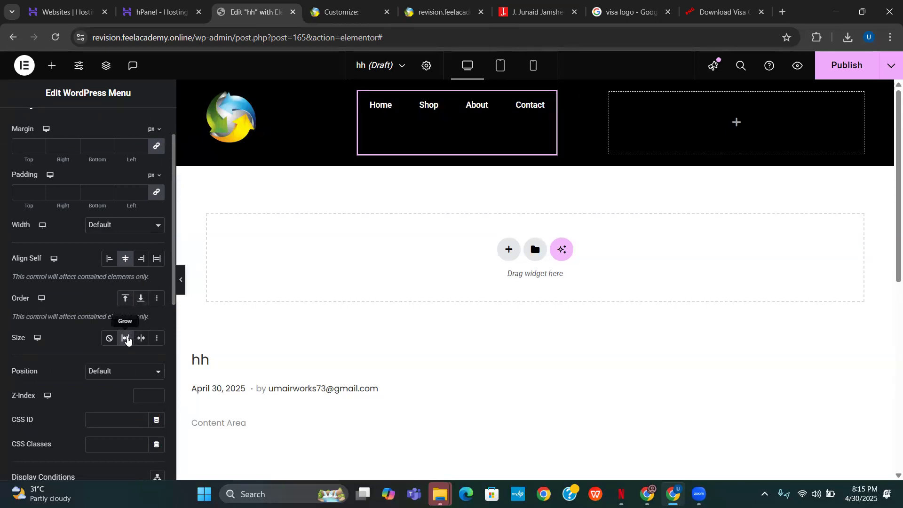
scroll(129, 335, down, 4)
scroll(126, 329, up, 5)
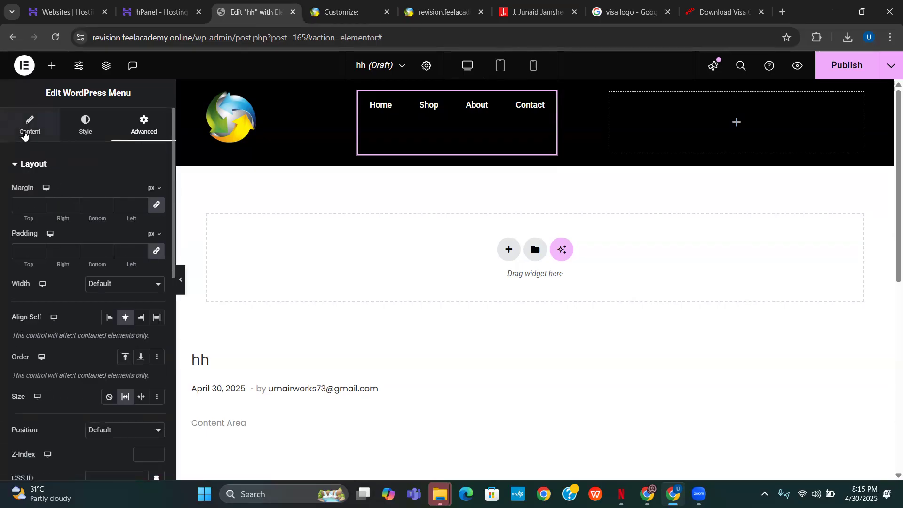
click(24, 134)
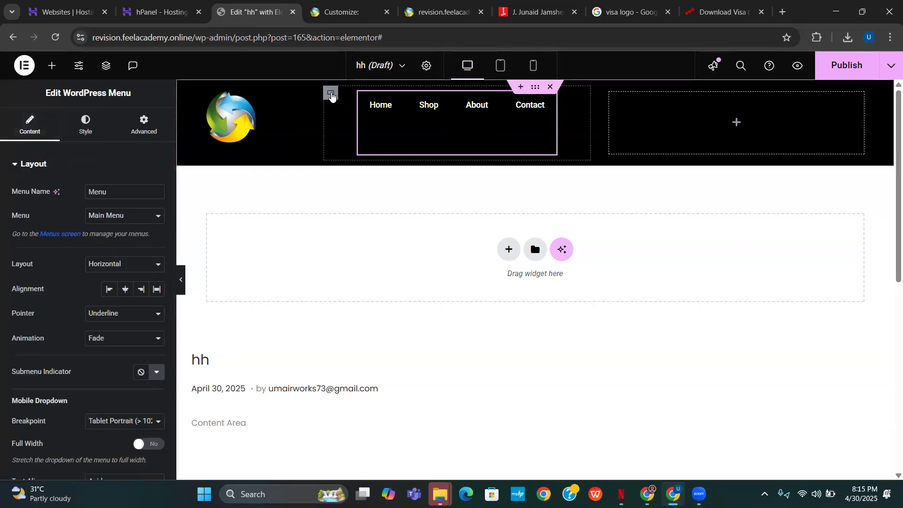
Step: Set the width of the middle column's container to 80%
click(332, 95)
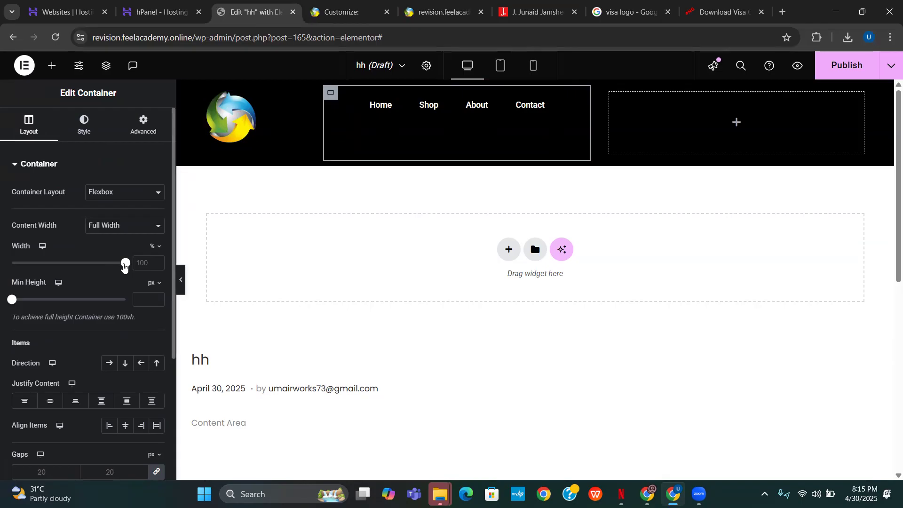
drag(125, 264, 114, 285)
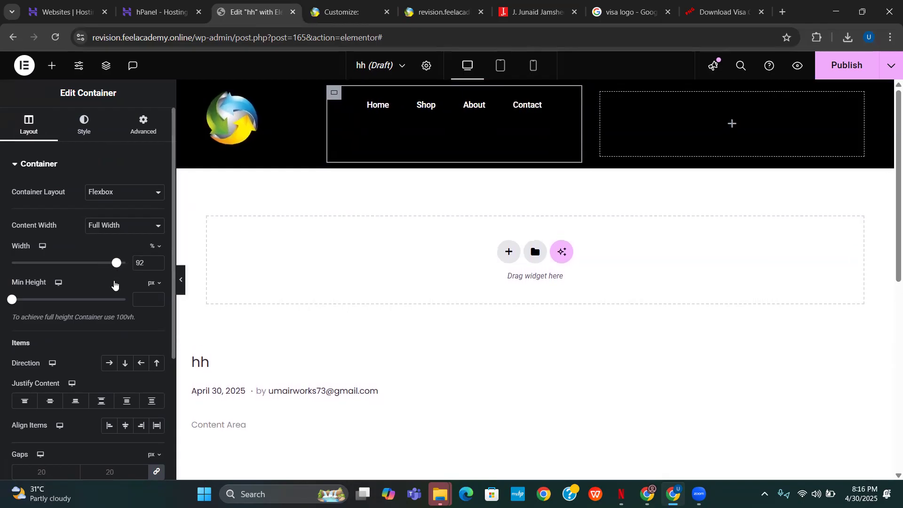
text(80)
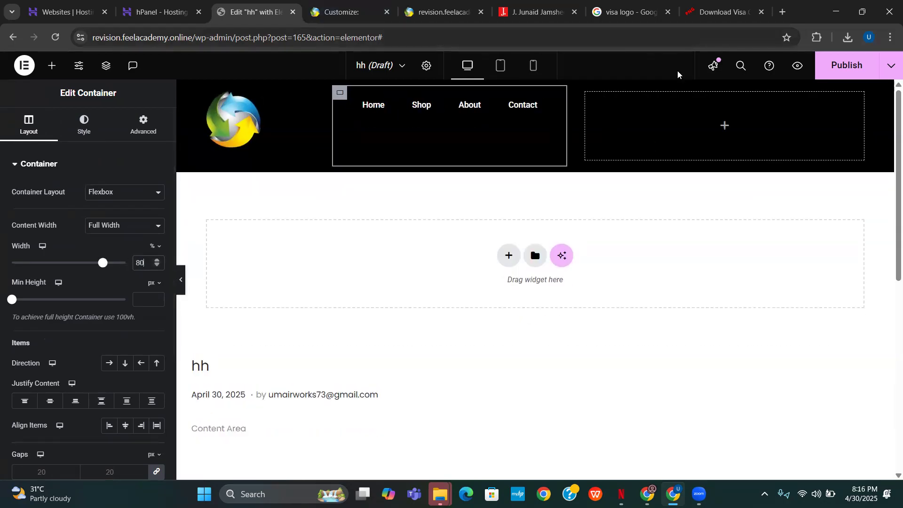
Step: Set the direction of the header's empty third column container to a horizontal row
click(586, 94)
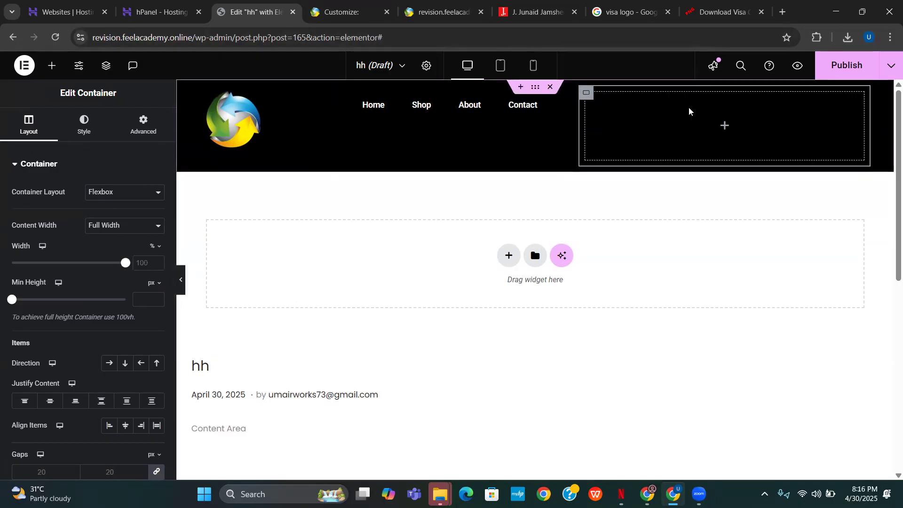
click(724, 126)
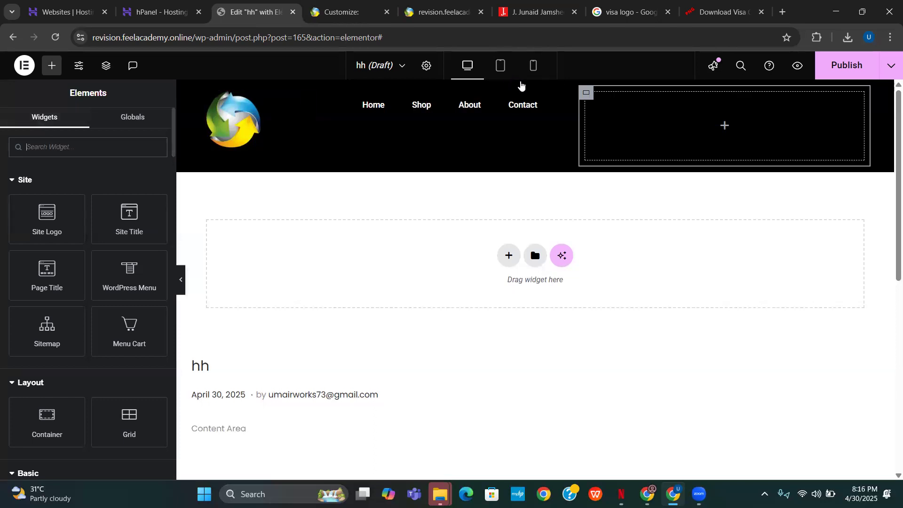
click(591, 99)
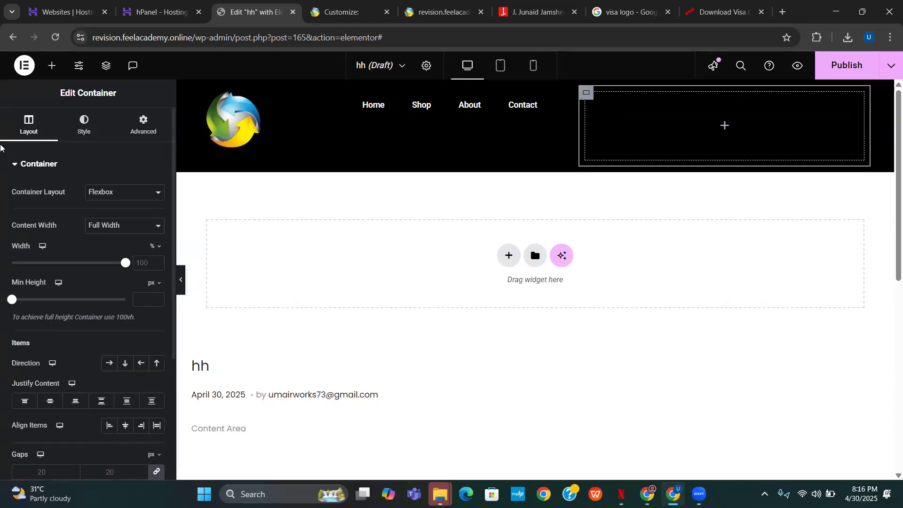
scroll(38, 308, down, 4)
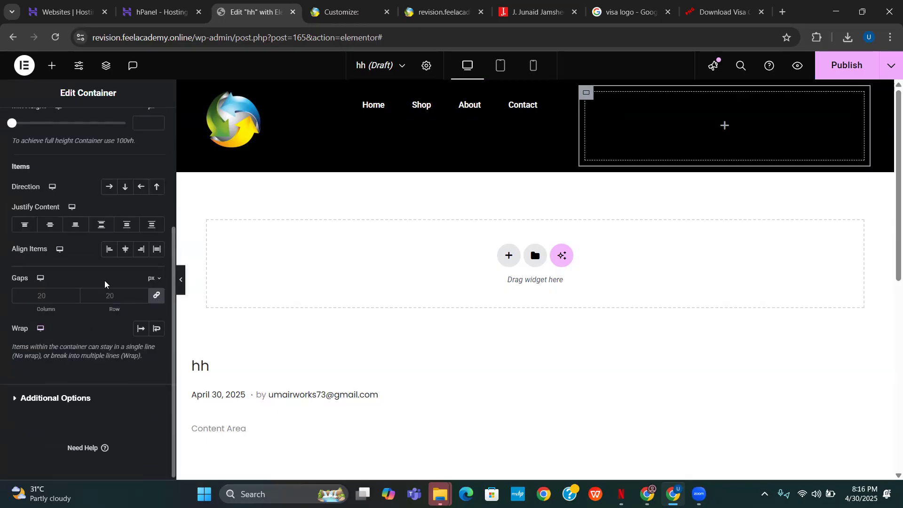
click(110, 187)
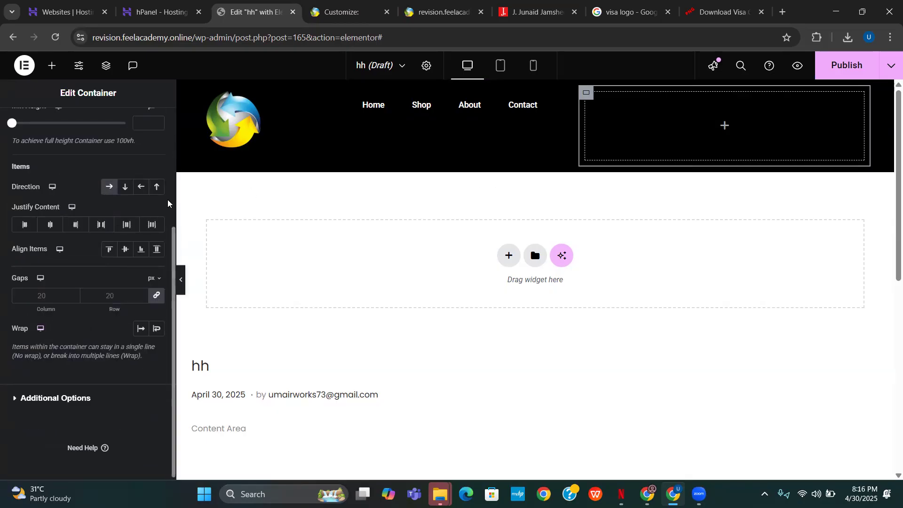
scroll(95, 207, up, 3)
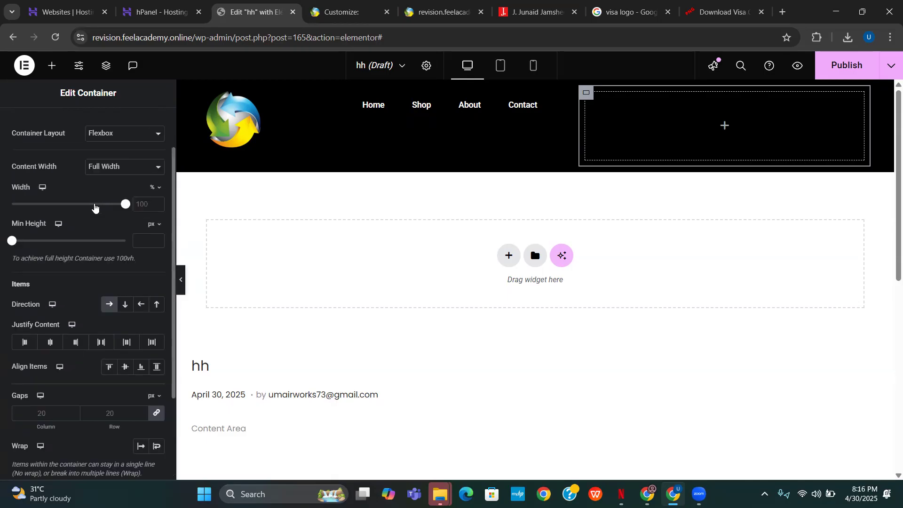
Step: Find the Search widget and add it to the header's third column
click(51, 66)
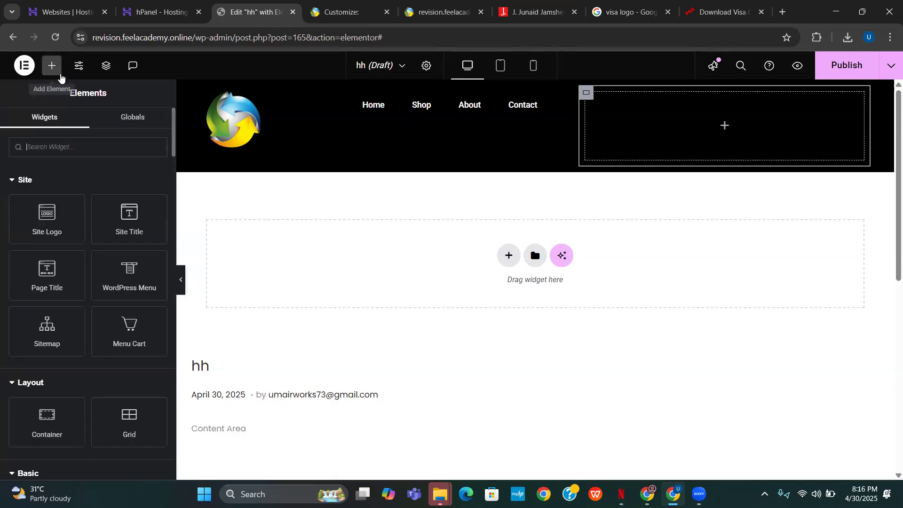
click(54, 144)
text(search)
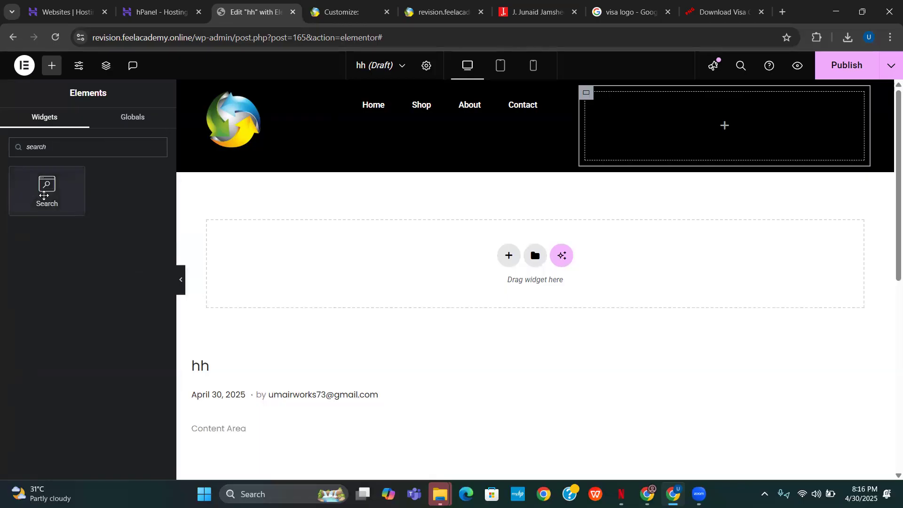
drag(30, 191, 679, 125)
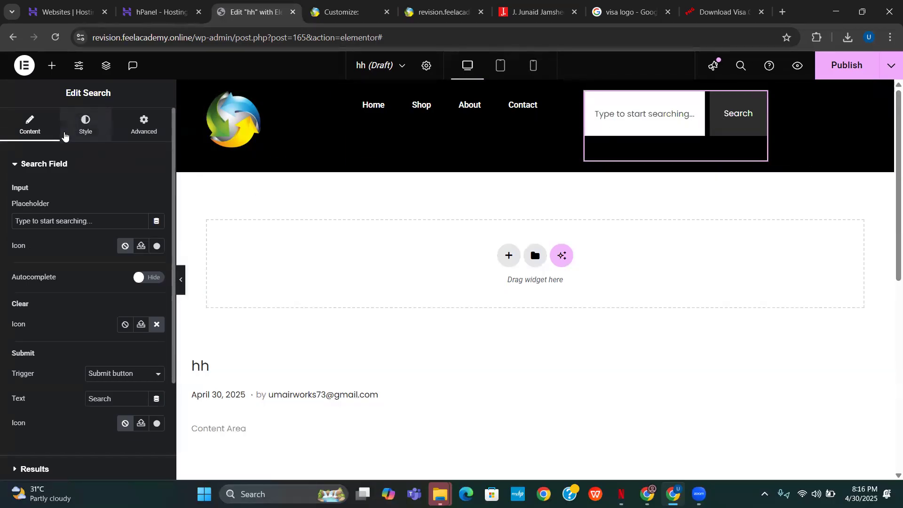
Step: Find the Menu Cart widget and place it before the search field in the third column
click(54, 65)
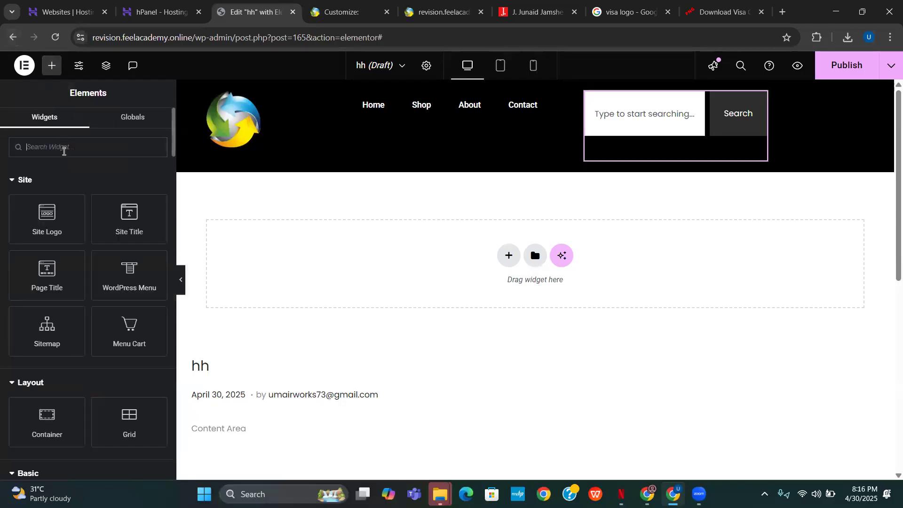
text(m)
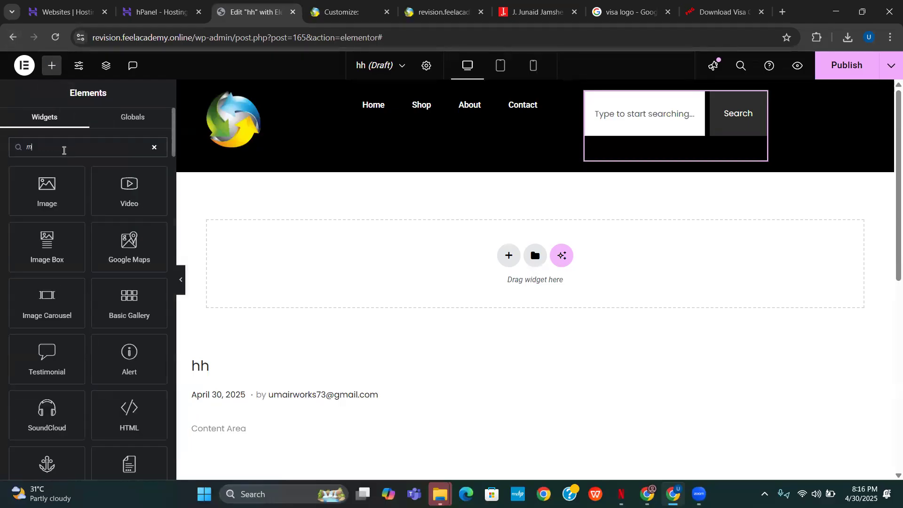
text(enu)
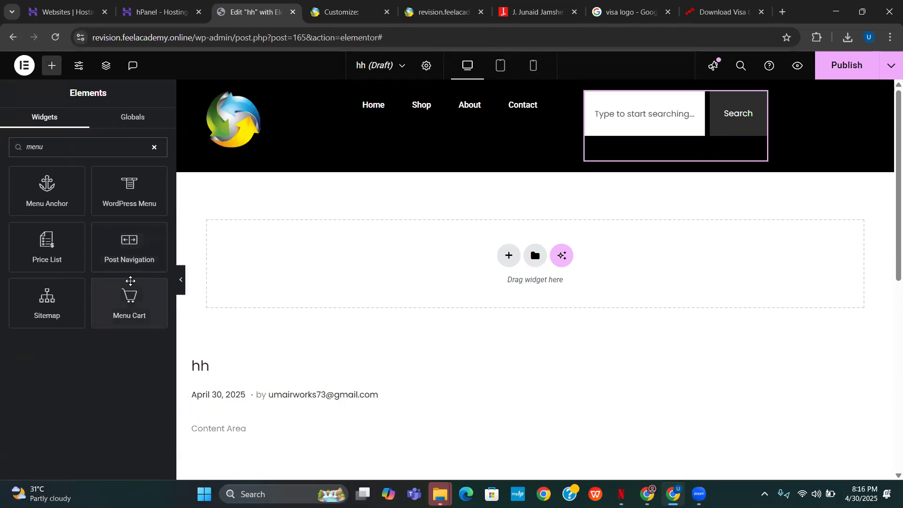
drag(118, 305, 601, 125)
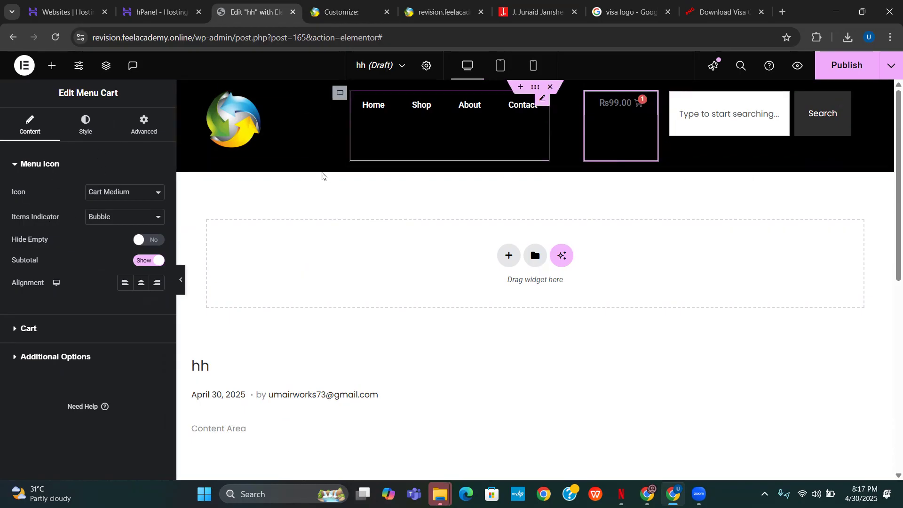
Step: Try a My Account widget in front of the menu cart and delete it from the header
click(53, 67)
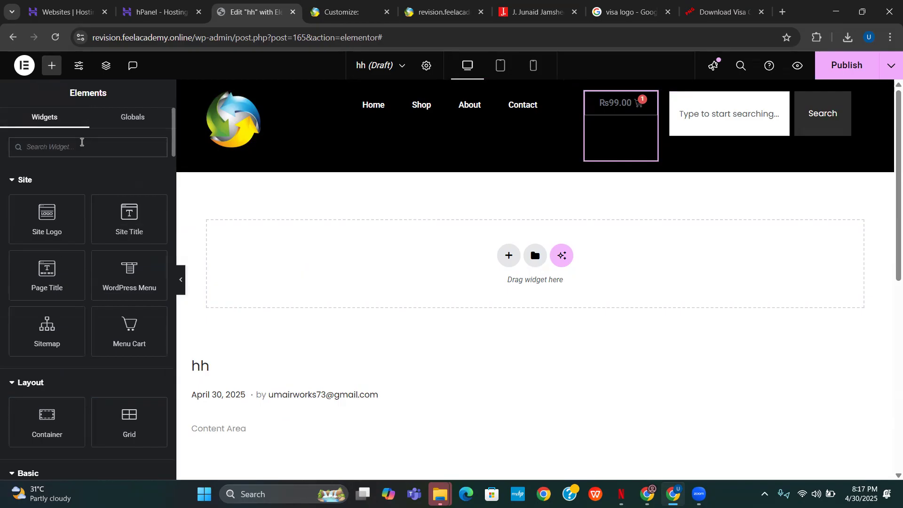
text(icon)
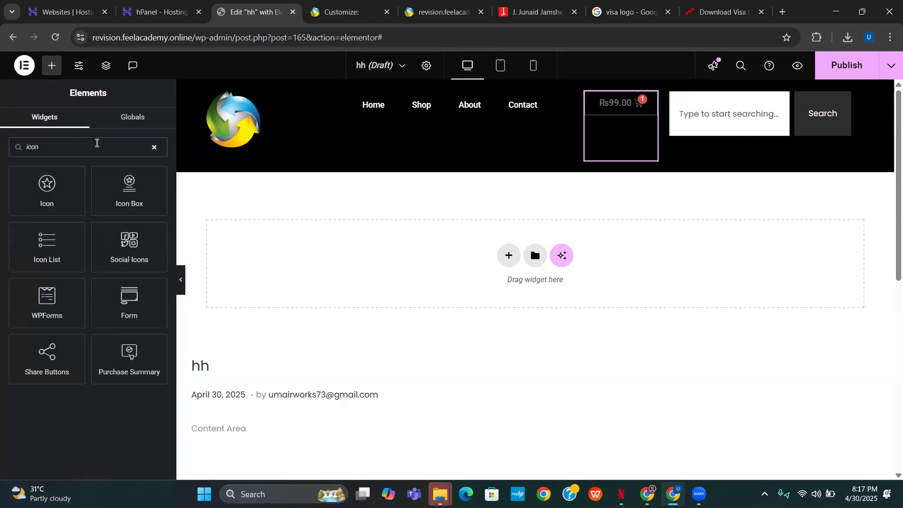
key(ctrl+a)
text(mya)
key(BackSpace)
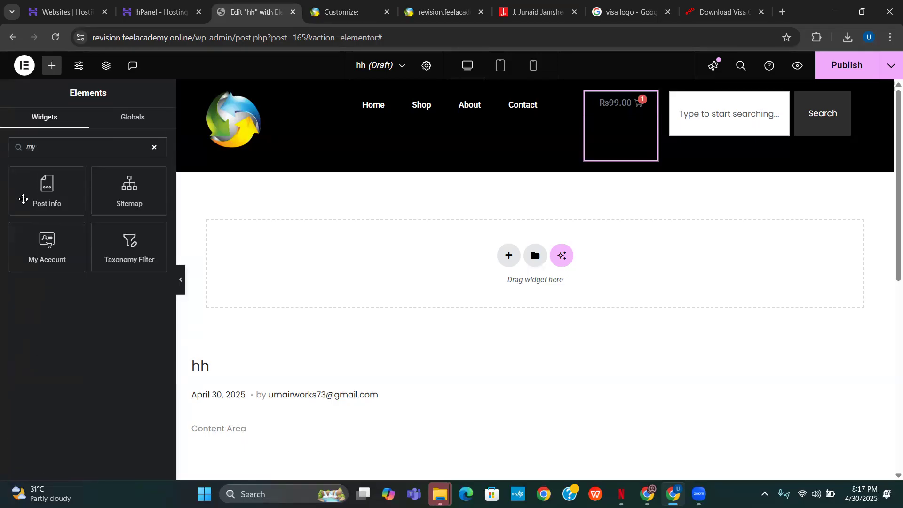
drag(44, 242, 600, 113)
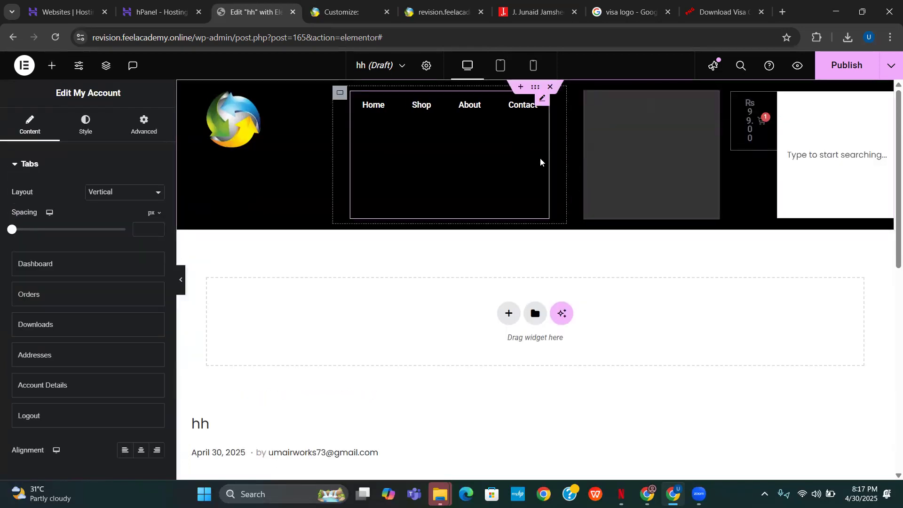
scroll(668, 212, down, 4)
scroll(659, 223, up, 3)
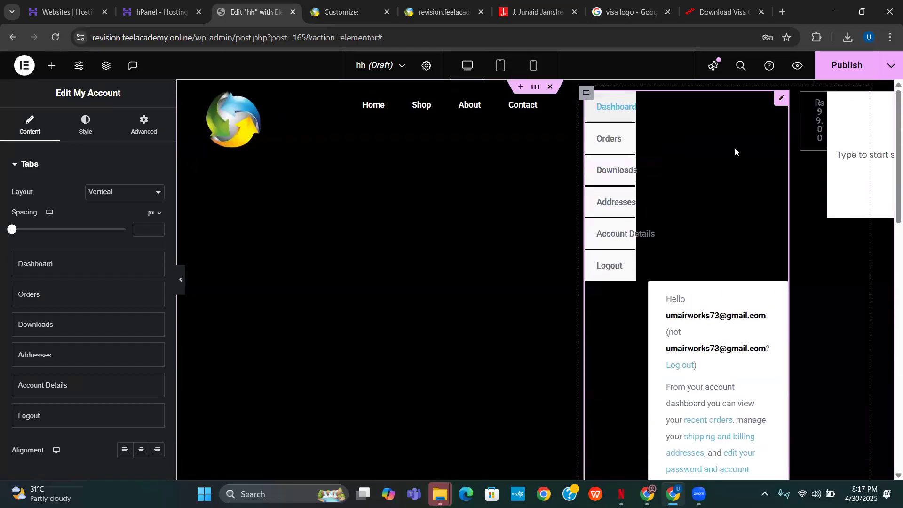
key(Delete)
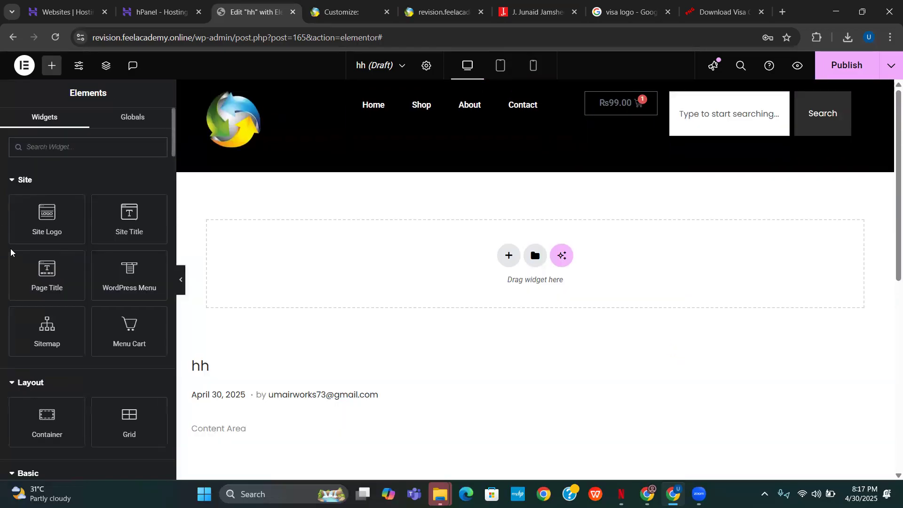
Step: Find the Icon widget and place it in front of the menu cart in the third column
click(66, 146)
text(icon)
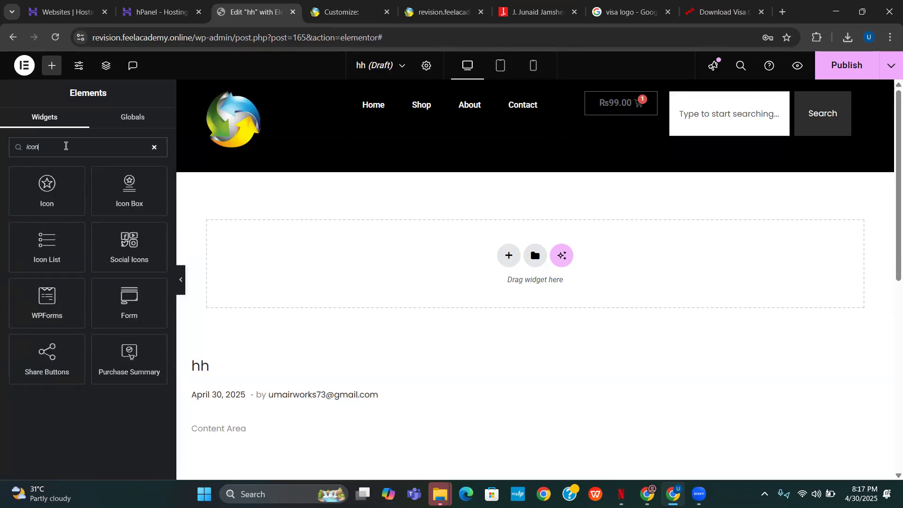
drag(49, 187, 606, 105)
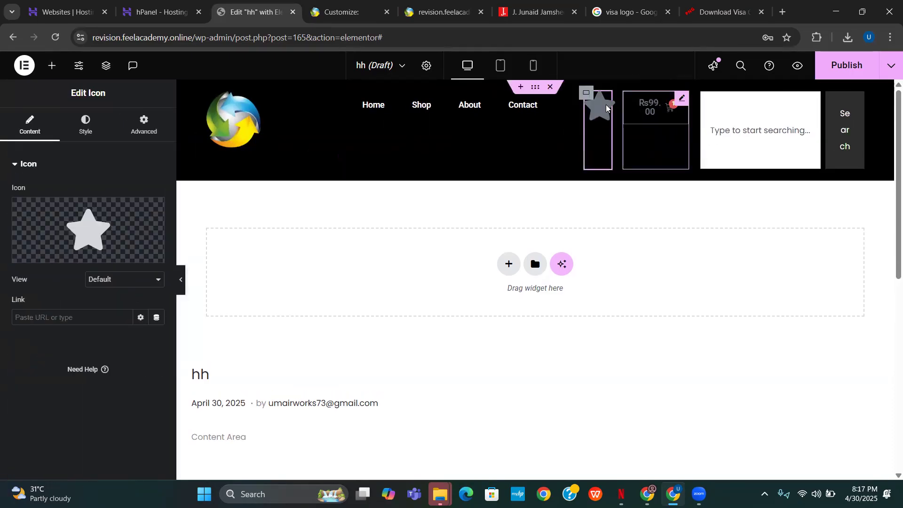
Step: Open the icon library for the star icon and filter it by "pro", "peop", "per" and "hea"
click(75, 215)
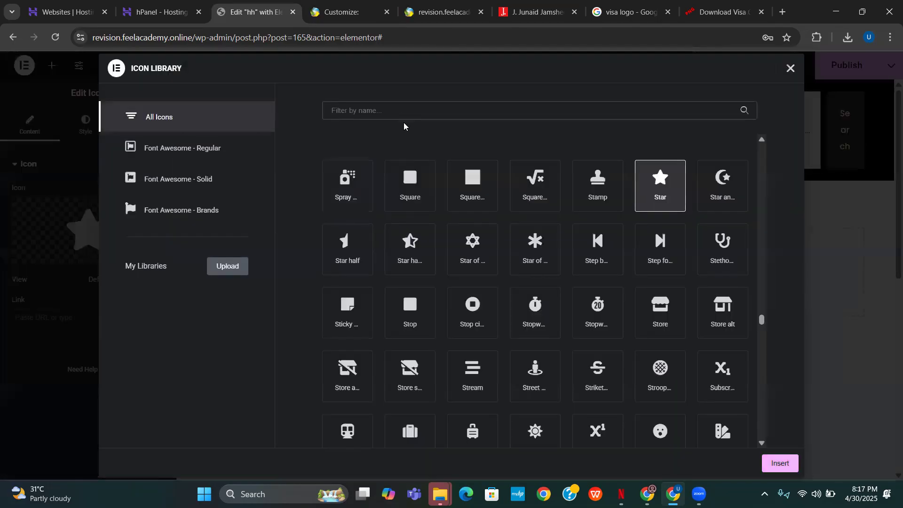
text(pro)
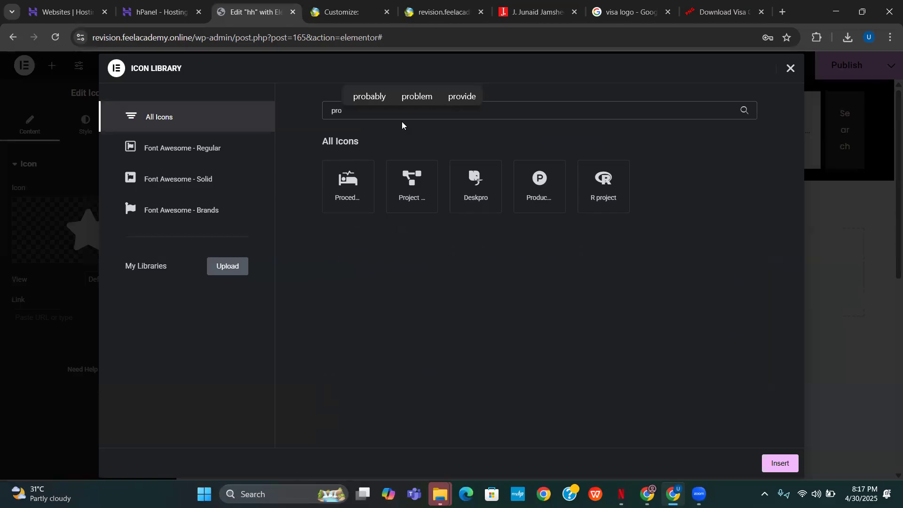
key(BackSpace)
key(BackSpace)
text(eop)
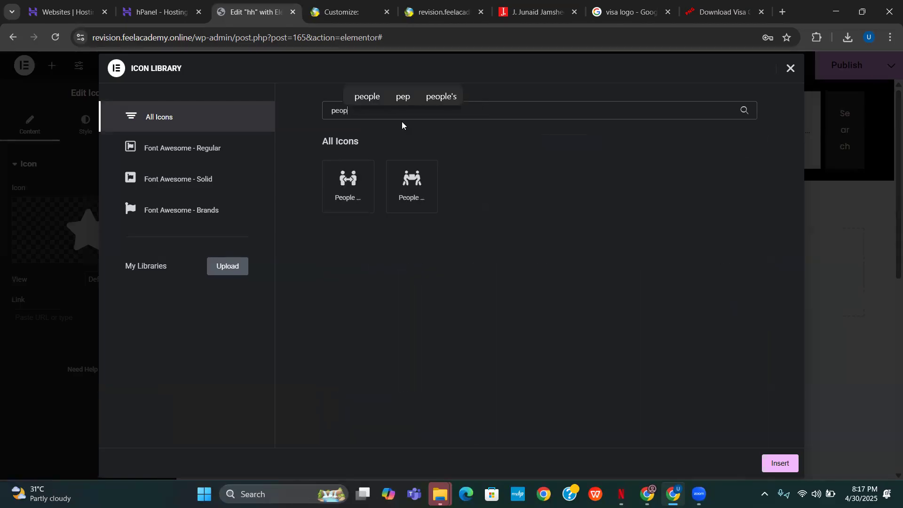
key(BackSpace)
key(BackSpace)
text(er)
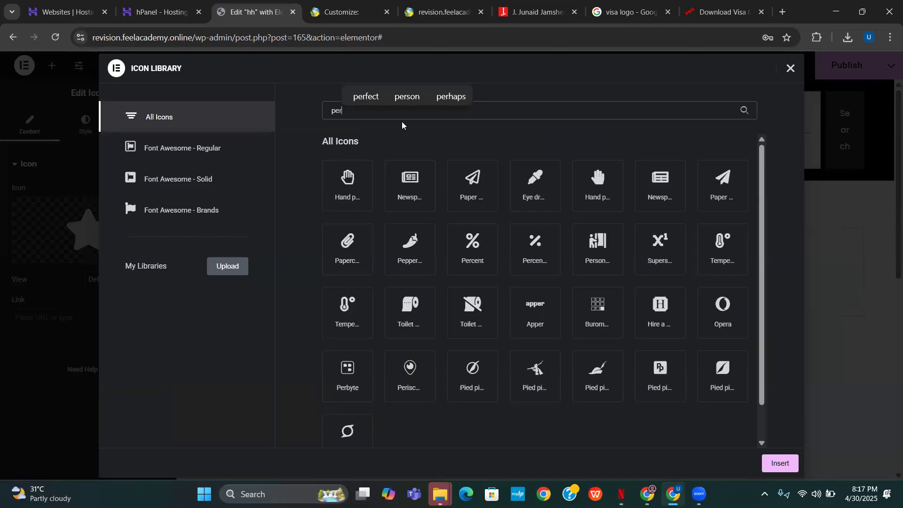
key(BackSpace)
key(BackSpace)
key(BackSpace)
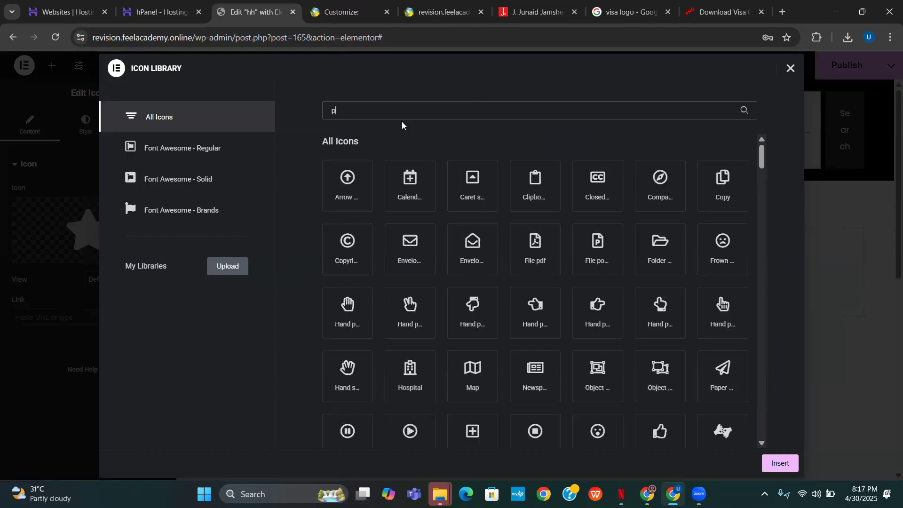
text(hea)
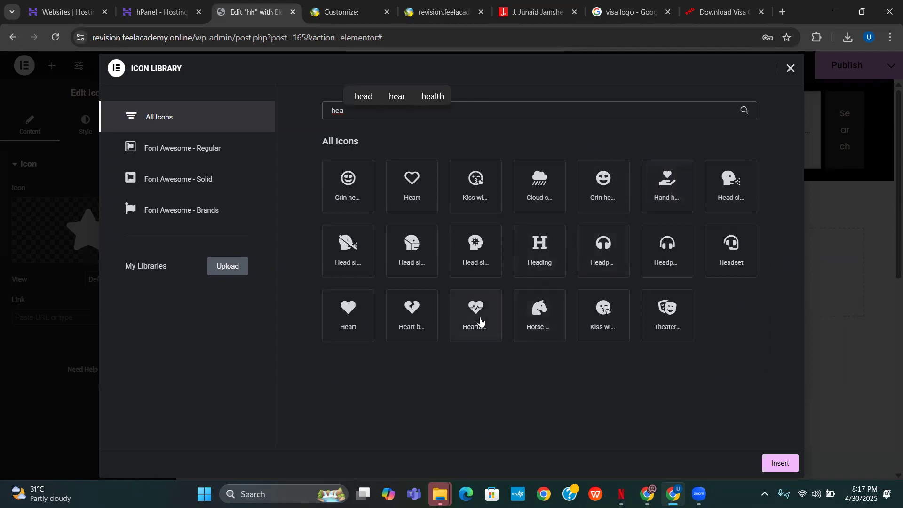
Step: Clear the icon filter and browse the full icon library for a suitable account icon
click(374, 128)
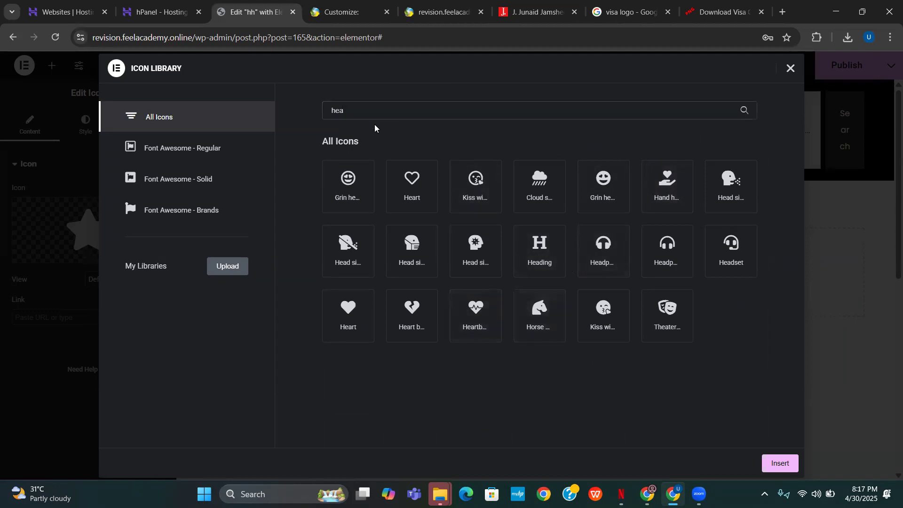
drag(351, 113, 313, 113)
key(BackSpace)
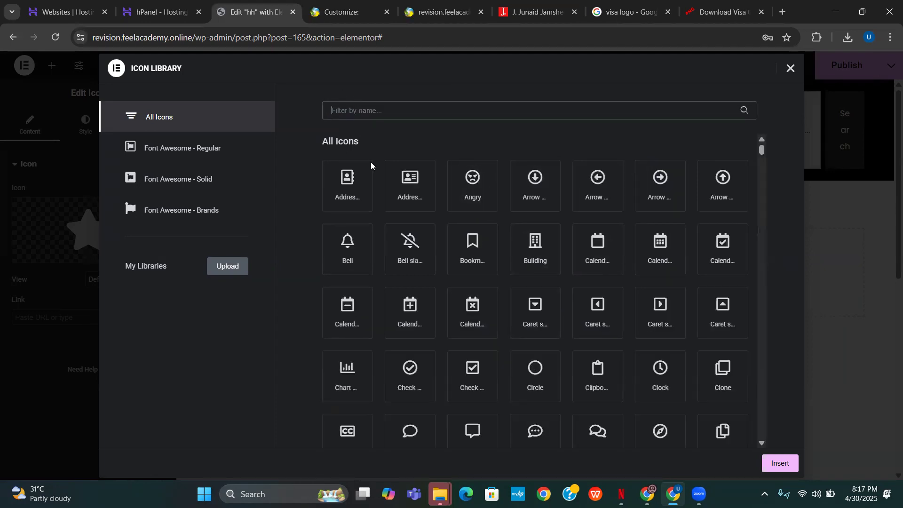
scroll(453, 233, down, 10)
scroll(453, 234, down, 5)
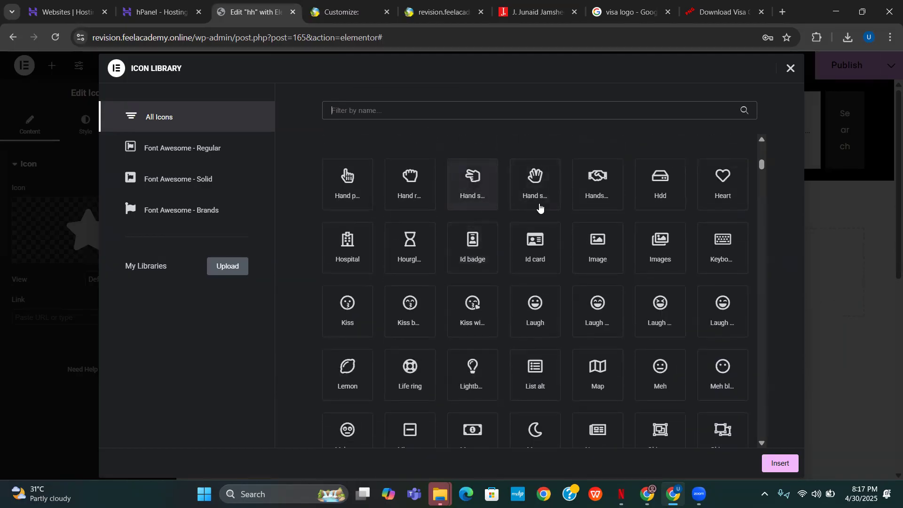
scroll(541, 216, down, 9)
scroll(542, 227, down, 9)
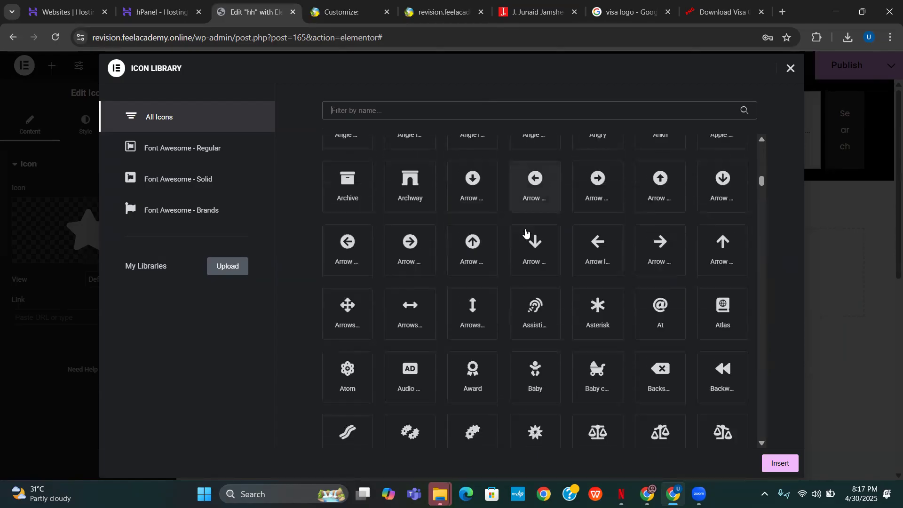
scroll(526, 232, down, 15)
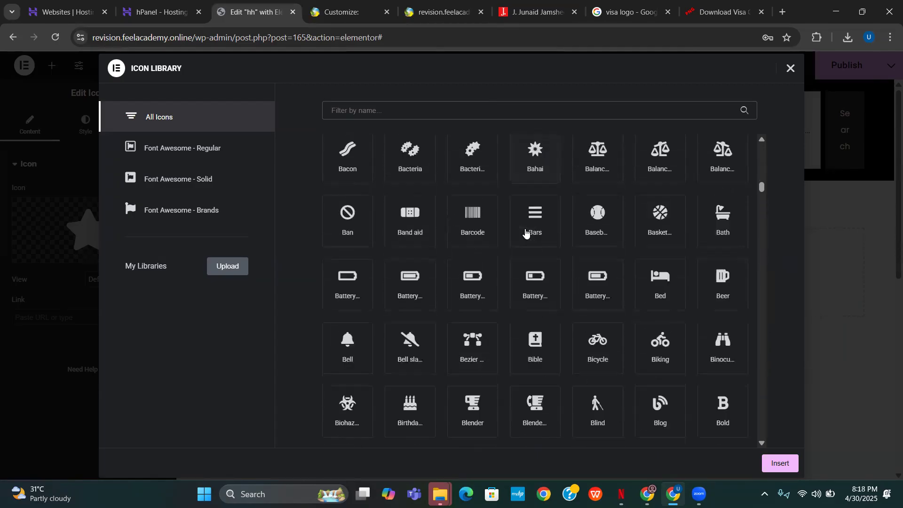
scroll(525, 232, down, 15)
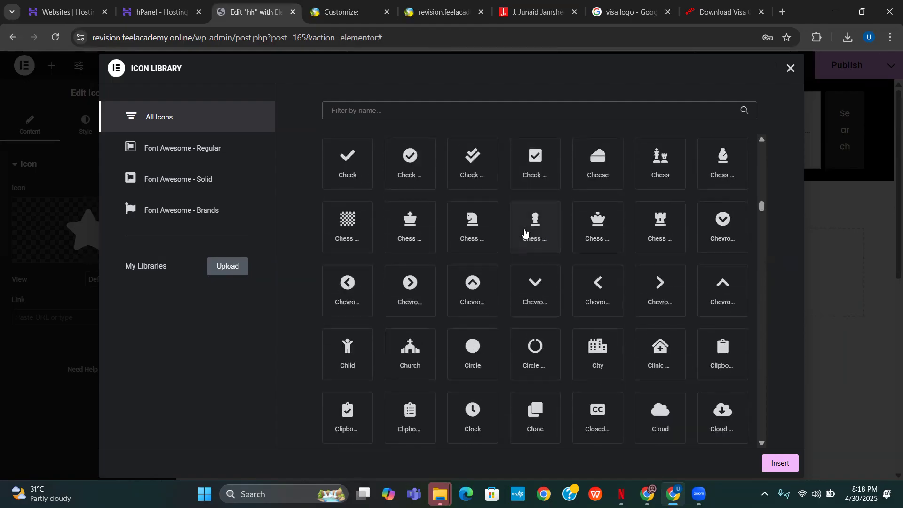
scroll(525, 231, up, 4)
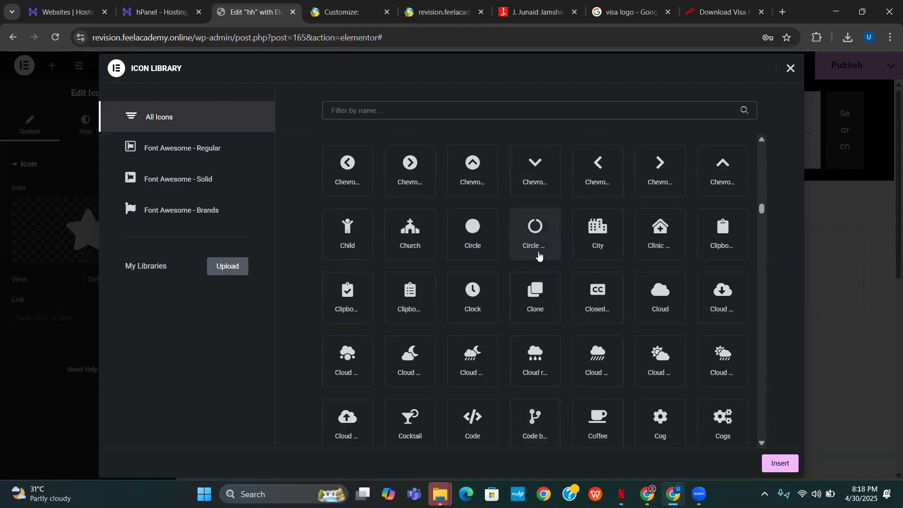
scroll(536, 235, up, 1)
scroll(542, 191, down, 20)
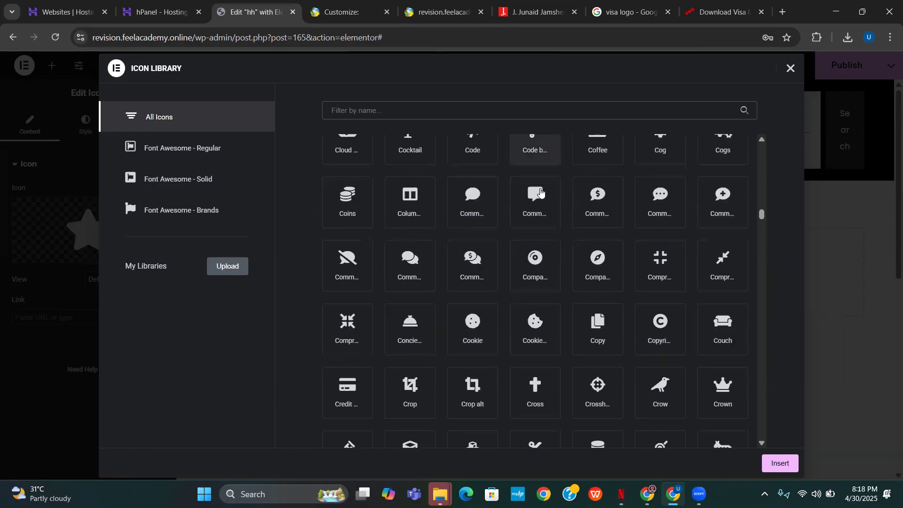
scroll(539, 193, down, 15)
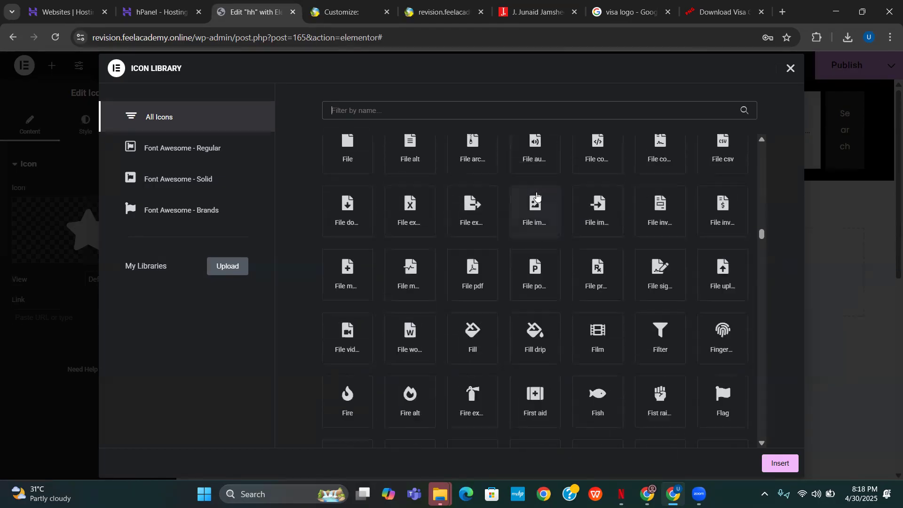
scroll(534, 198, down, 5)
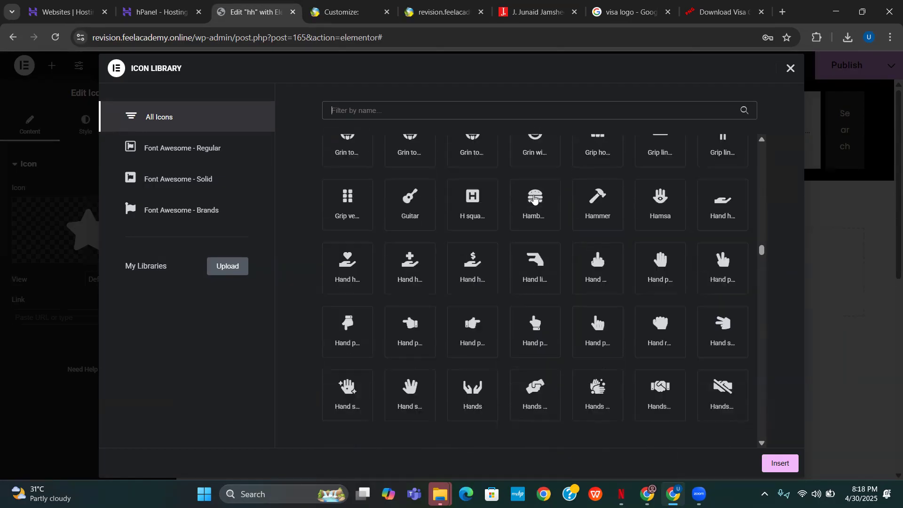
Step: Filter the icon library by "mal" and insert the Male icon into the header's icon widget
text(mal)
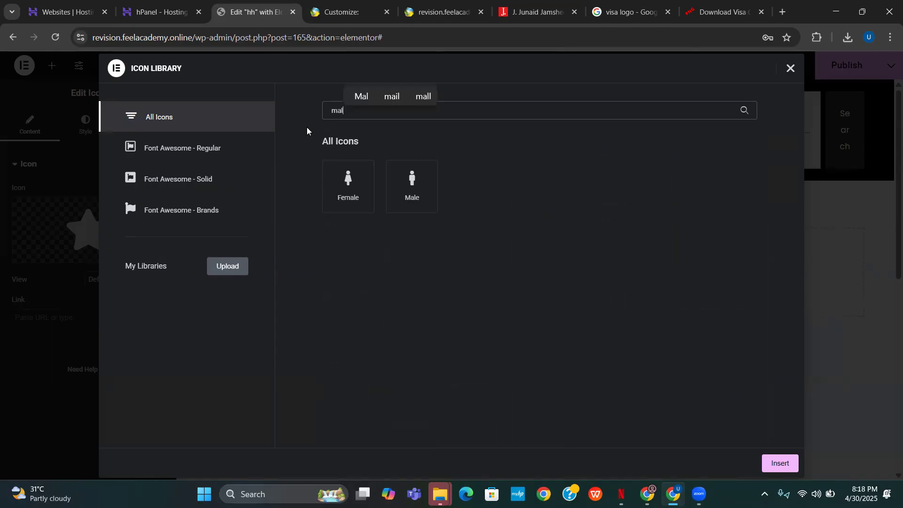
click(406, 183)
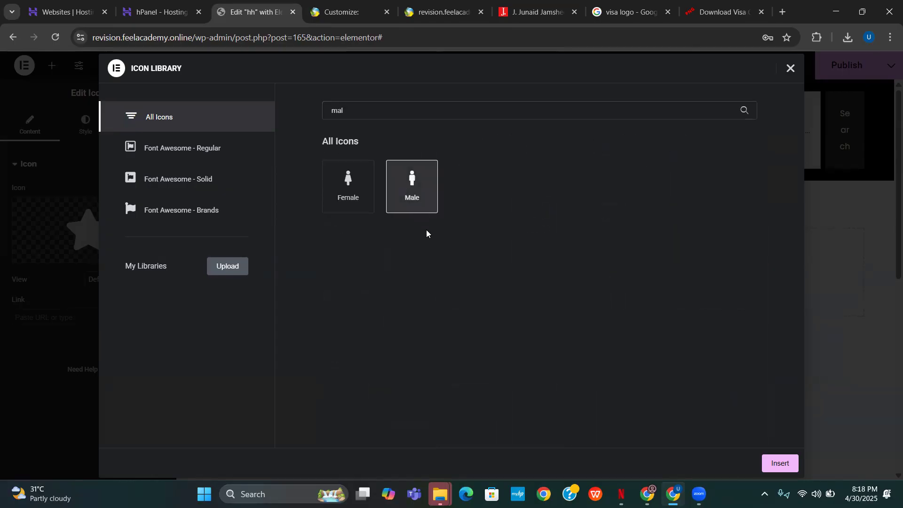
key(Return)
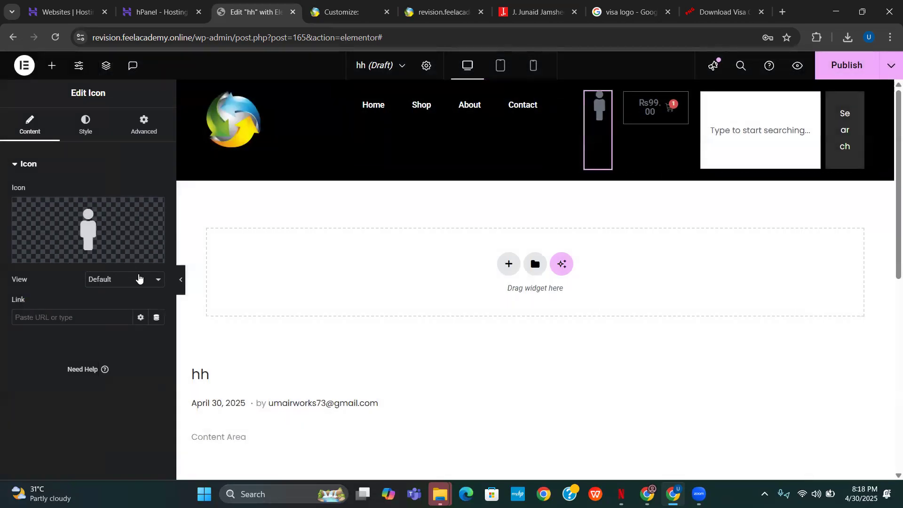
Step: Try the Stacked view for the Male icon and return it to Default
mouse_move(135, 262)
click(125, 279)
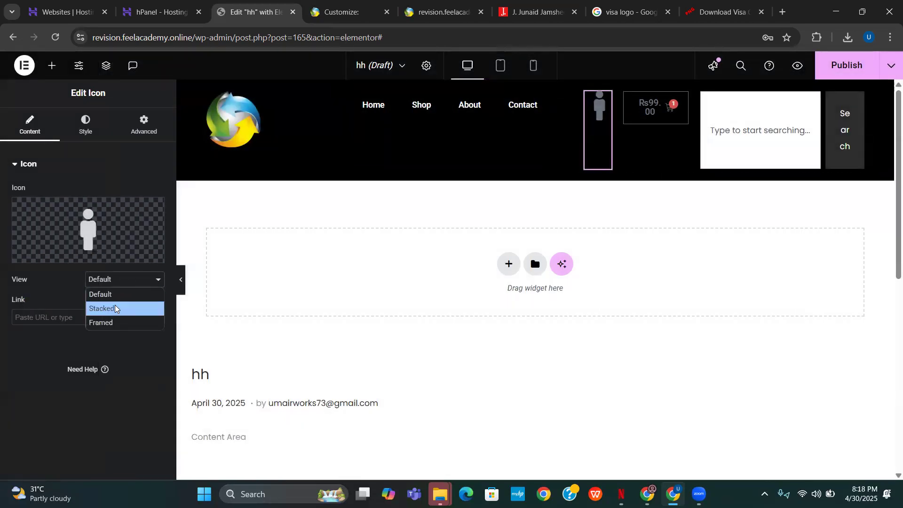
click(117, 309)
click(123, 280)
click(121, 292)
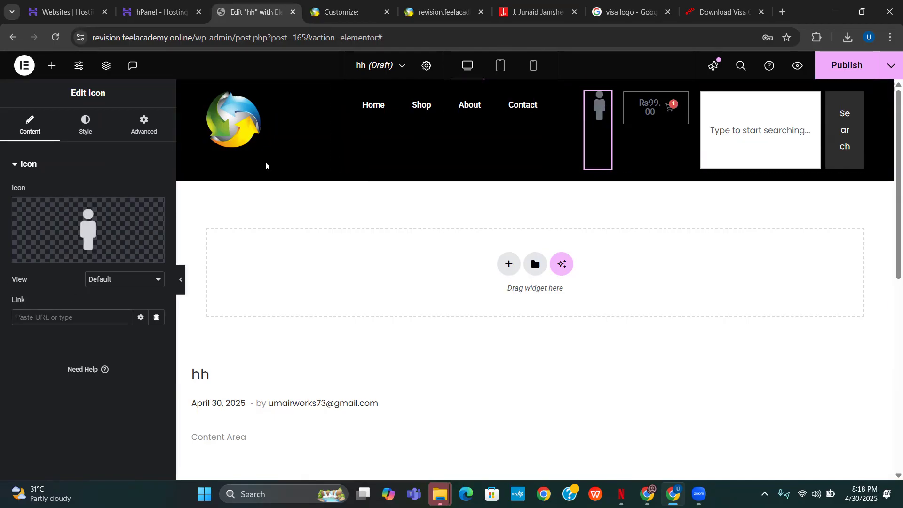
Step: Leave the site Customizer and open the list of all pages in the WordPress dashboard
click(339, 12)
click(440, 11)
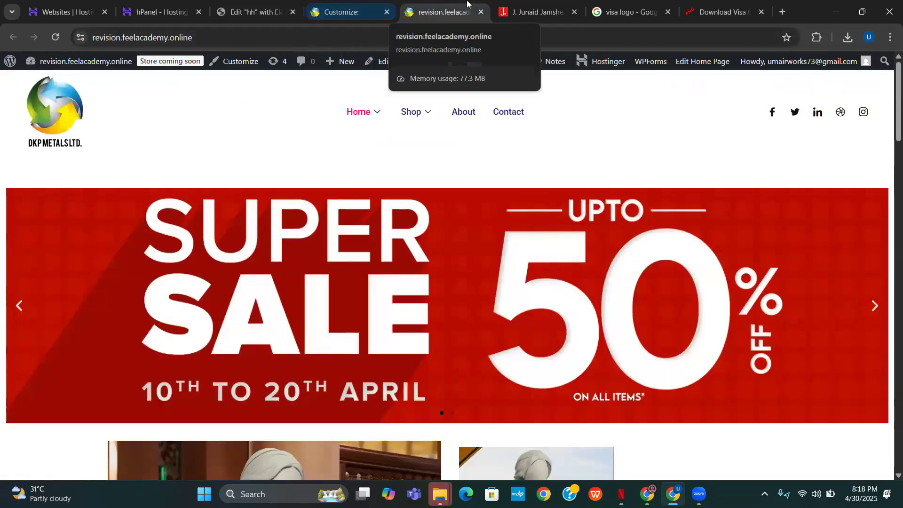
click(392, 5)
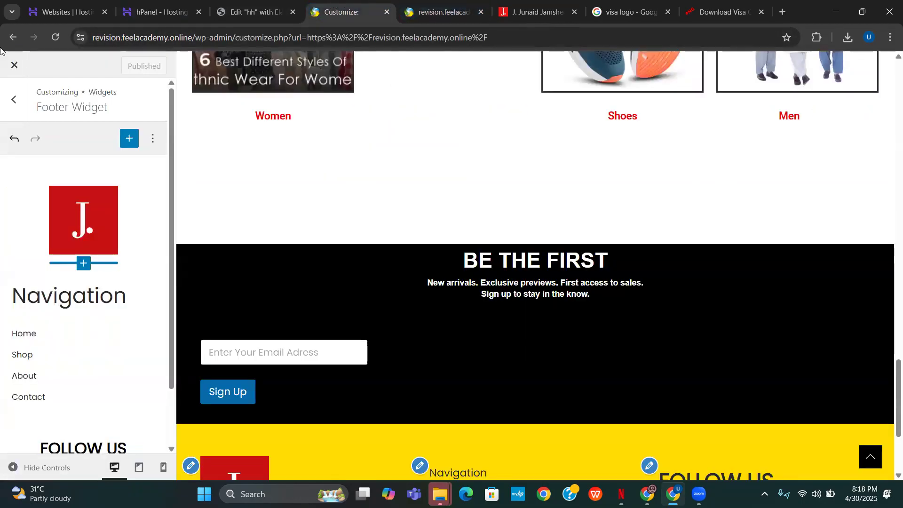
click(197, 84)
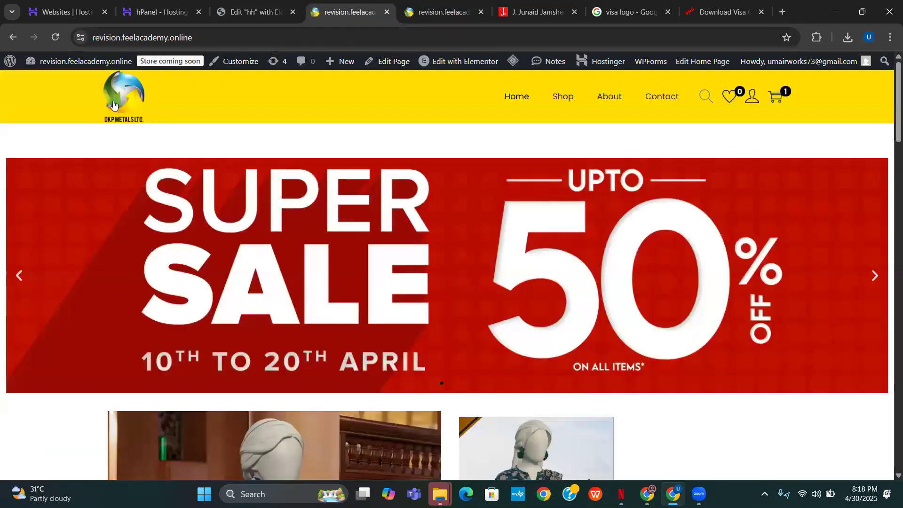
mouse_move(91, 66)
click(68, 87)
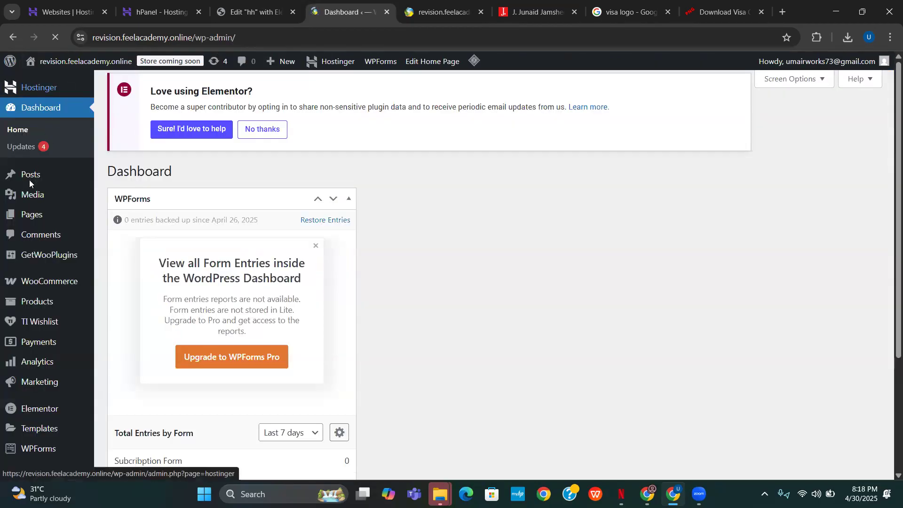
click(108, 216)
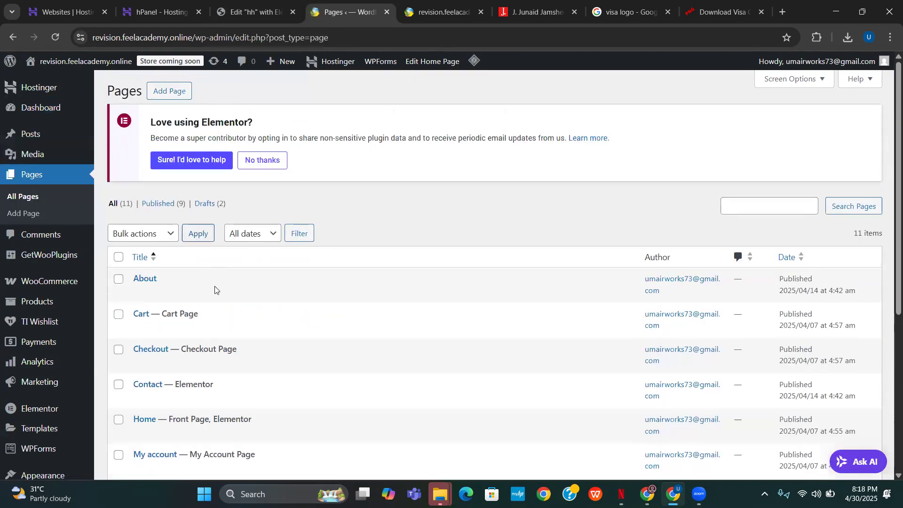
Step: Find the My account page in the list and open its editor in a new browser tab
scroll(215, 289, down, 1)
scroll(214, 289, down, 5)
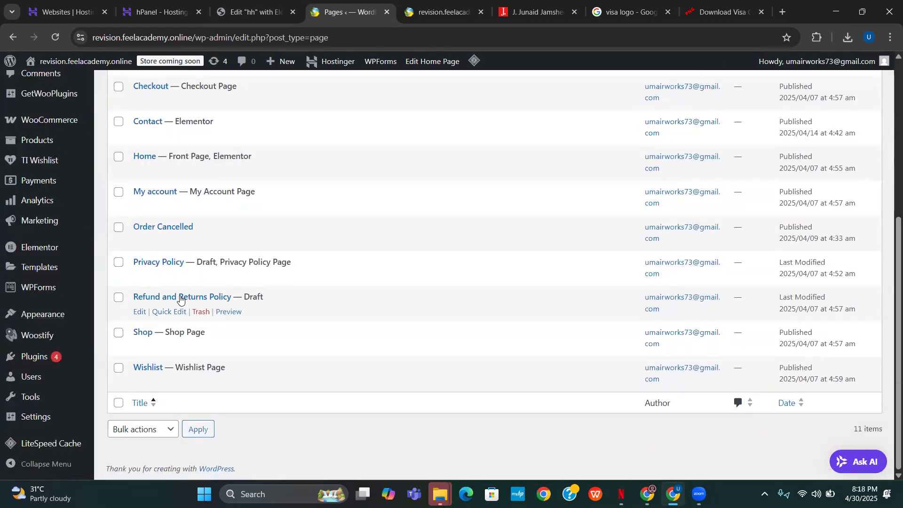
scroll(182, 348, up, 3)
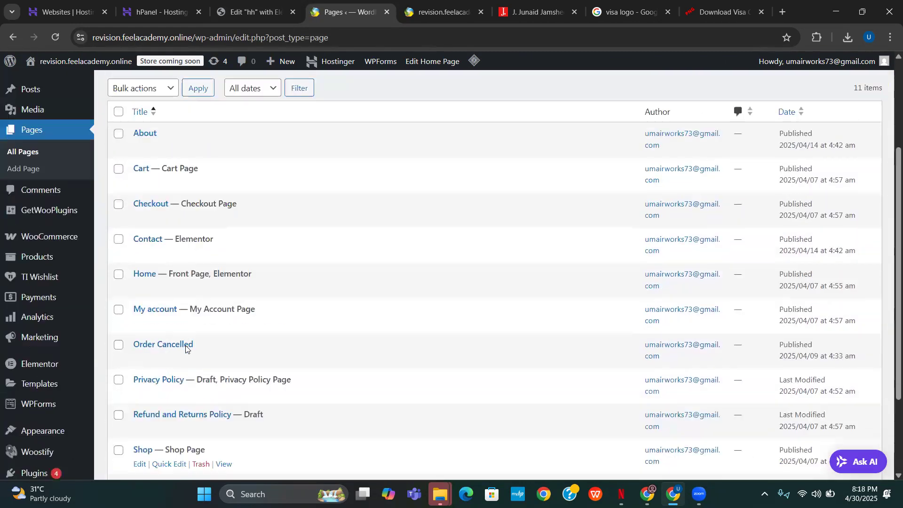
right_click(147, 311)
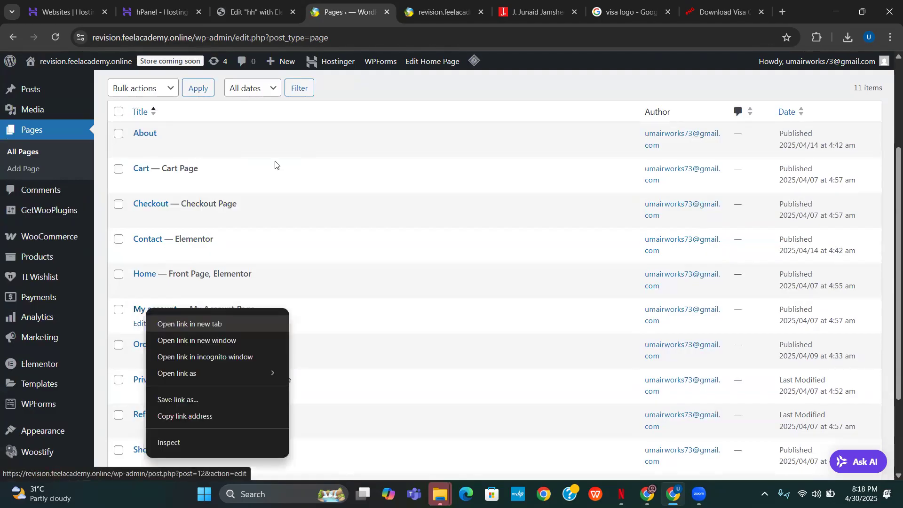
click(189, 323)
click(394, 12)
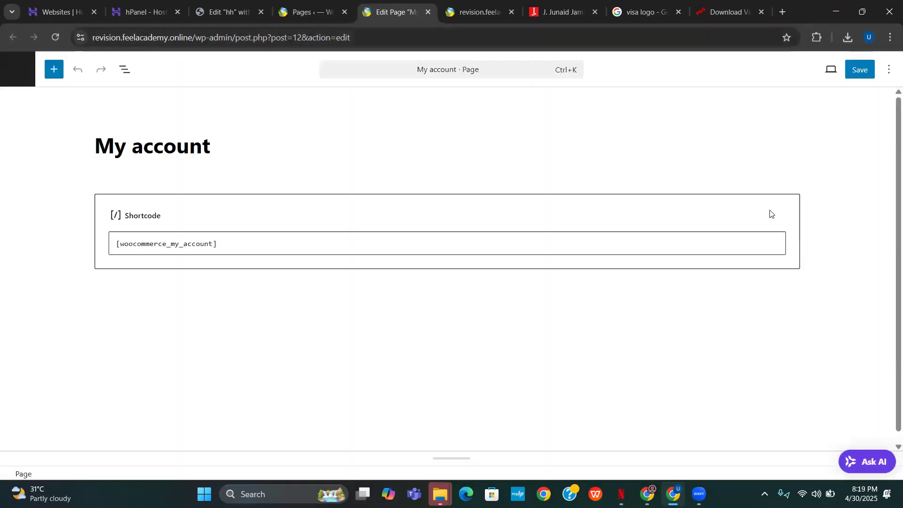
Step: Copy the My account page's permalink from its slug settings and paste it as the Male icon's link in the header template
scroll(819, 266, down, 6)
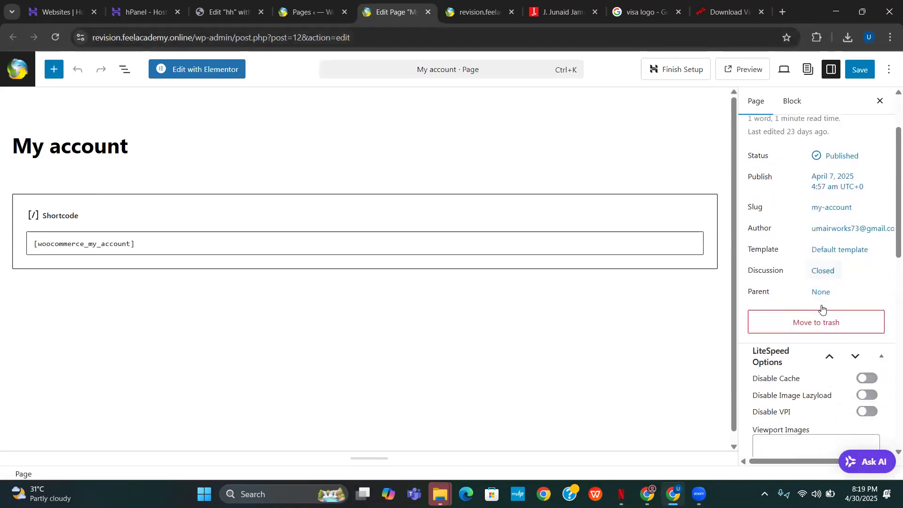
scroll(820, 263, up, 8)
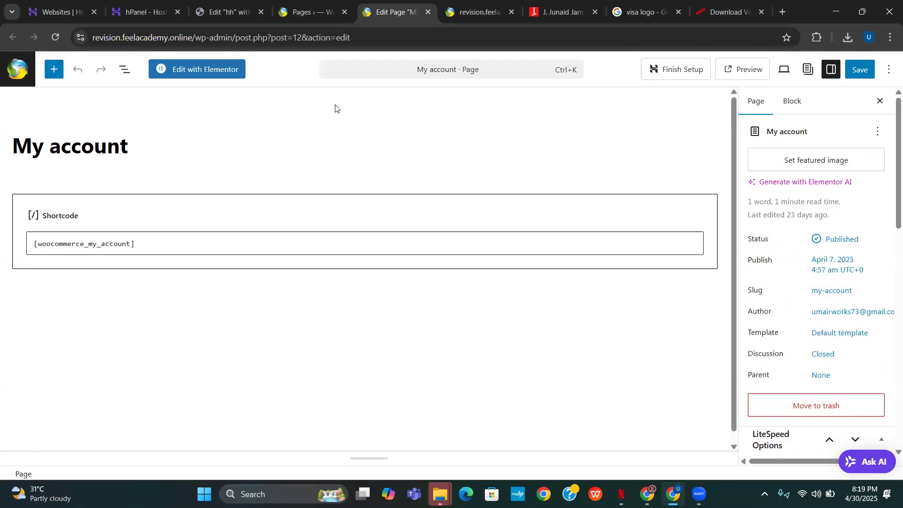
click(192, 39)
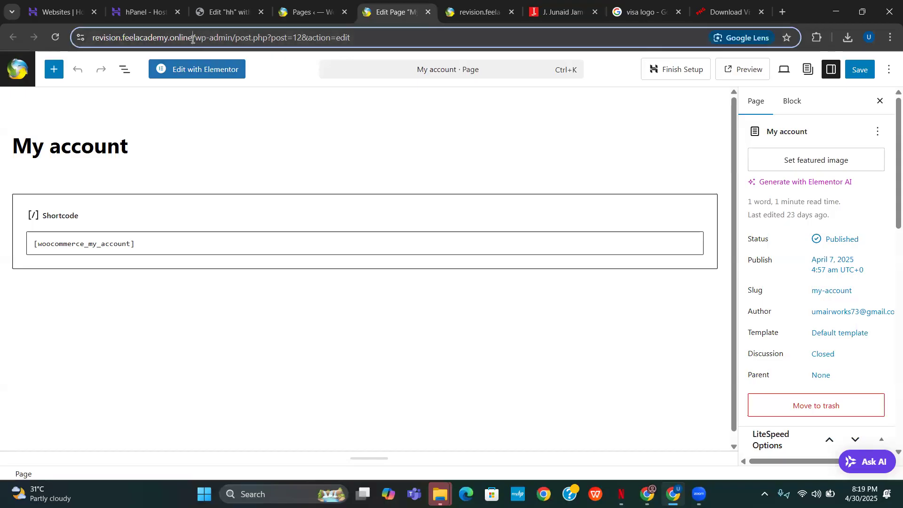
key(ctrl+a)
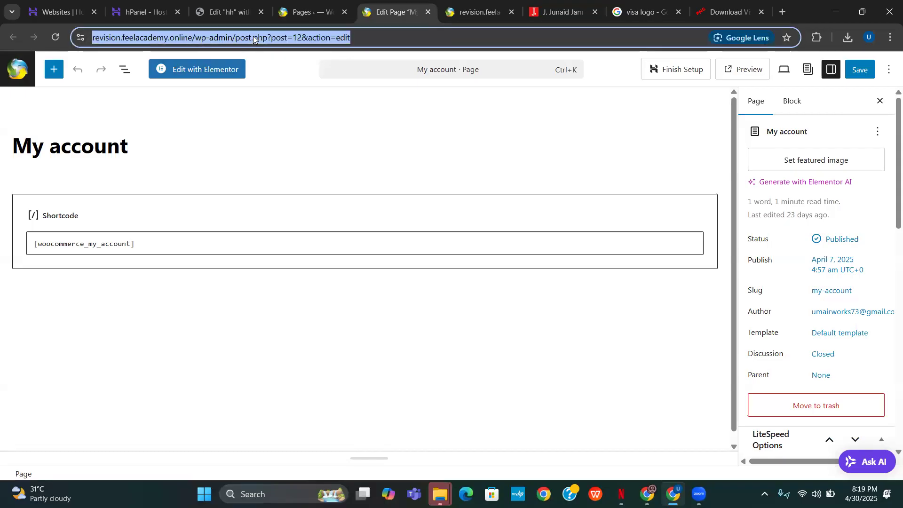
scroll(764, 231, down, 3)
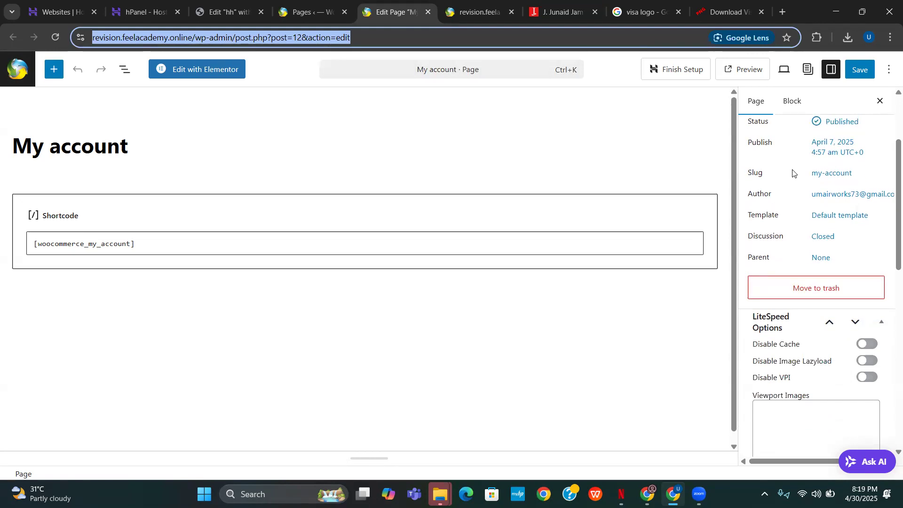
click(809, 174)
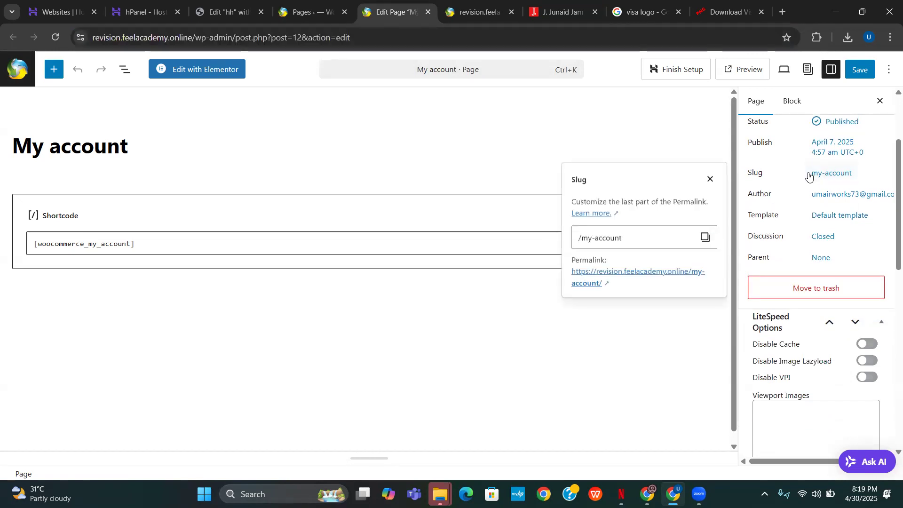
drag(607, 282, 573, 272)
right_click(576, 271)
click(611, 162)
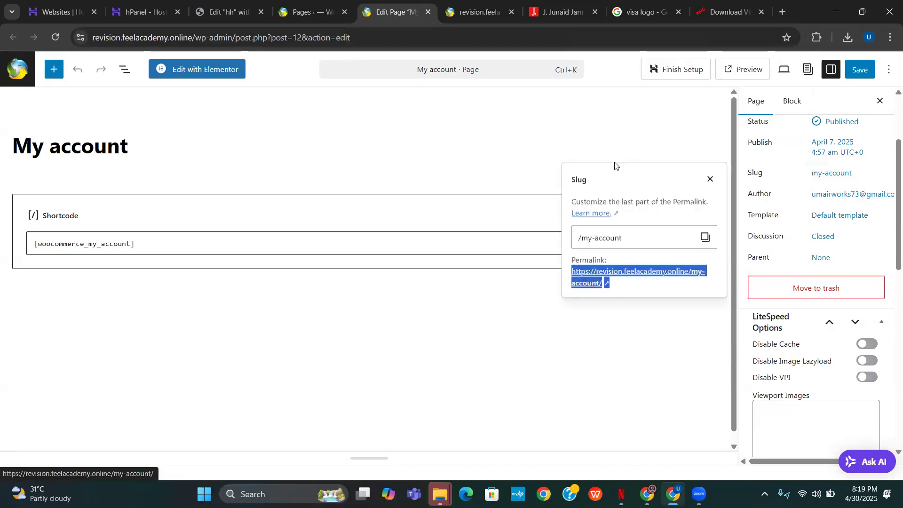
click(227, 12)
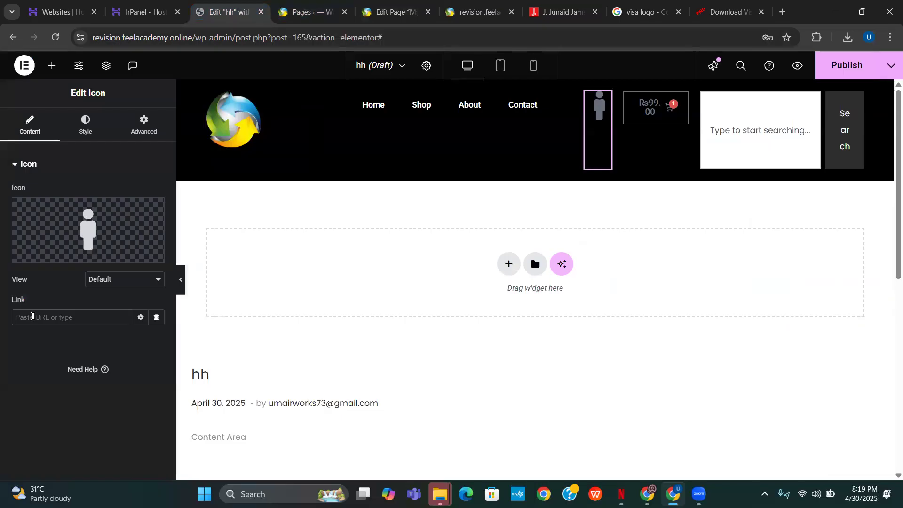
key(ctrl+v)
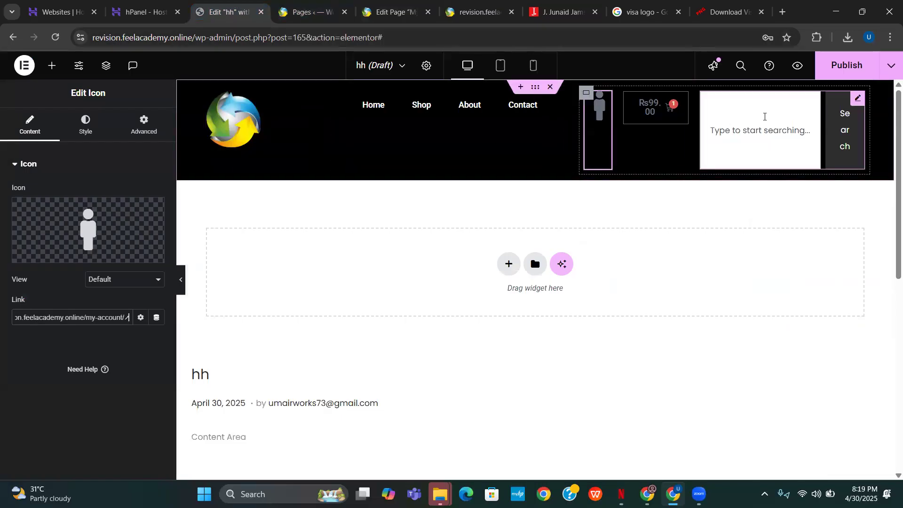
Step: Open the Search widget's settings in the header and look over its content options
click(854, 102)
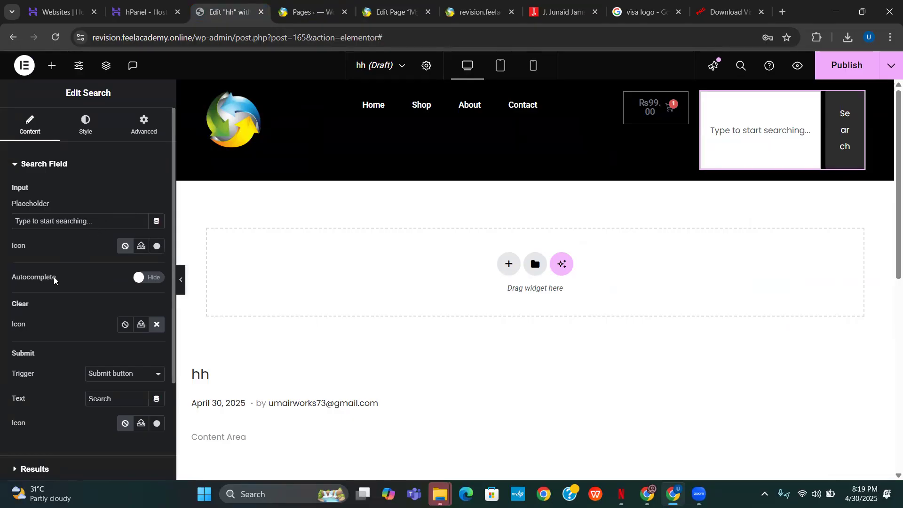
scroll(54, 282, down, 3)
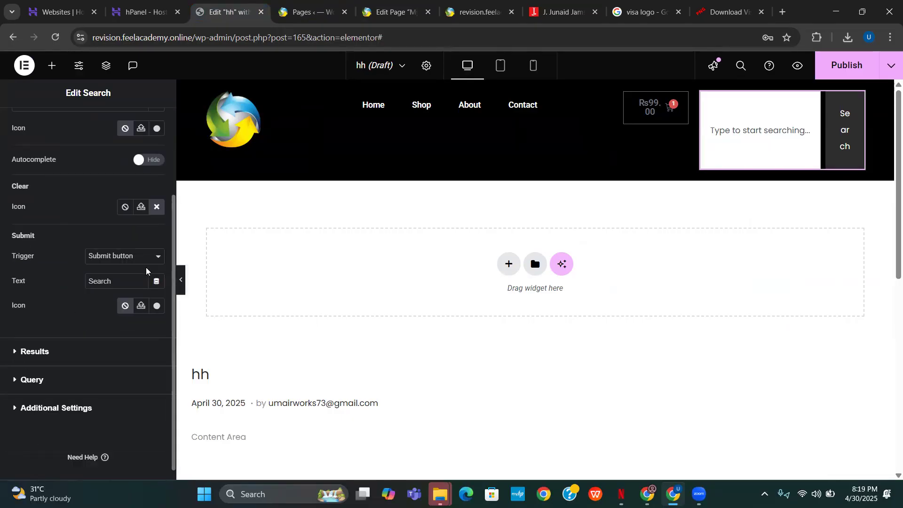
scroll(72, 309, up, 4)
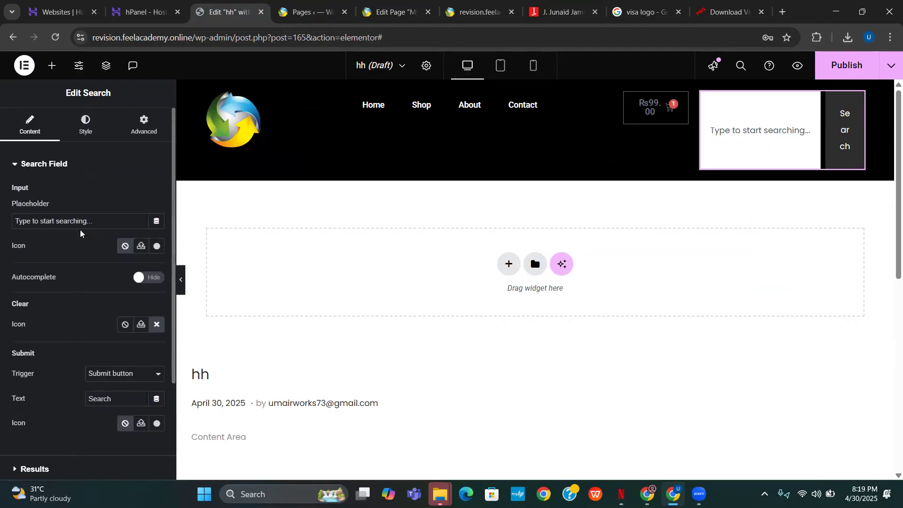
click(75, 131)
click(23, 127)
click(141, 246)
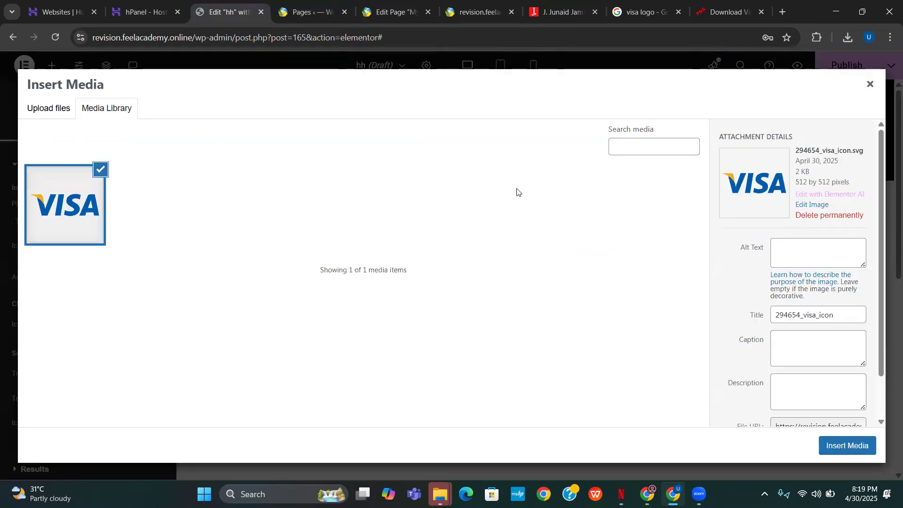
click(869, 84)
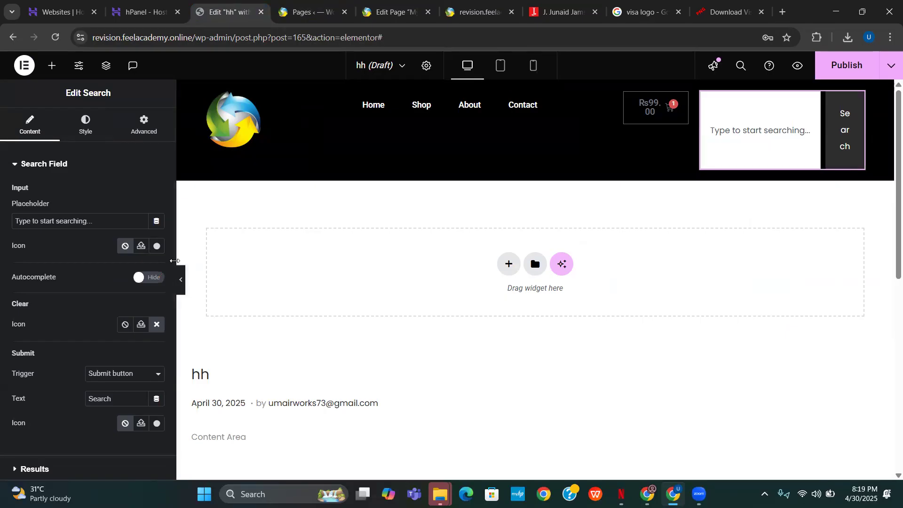
Step: Find the Search magnifier in the icon library and insert it as the search field's input icon
click(157, 246)
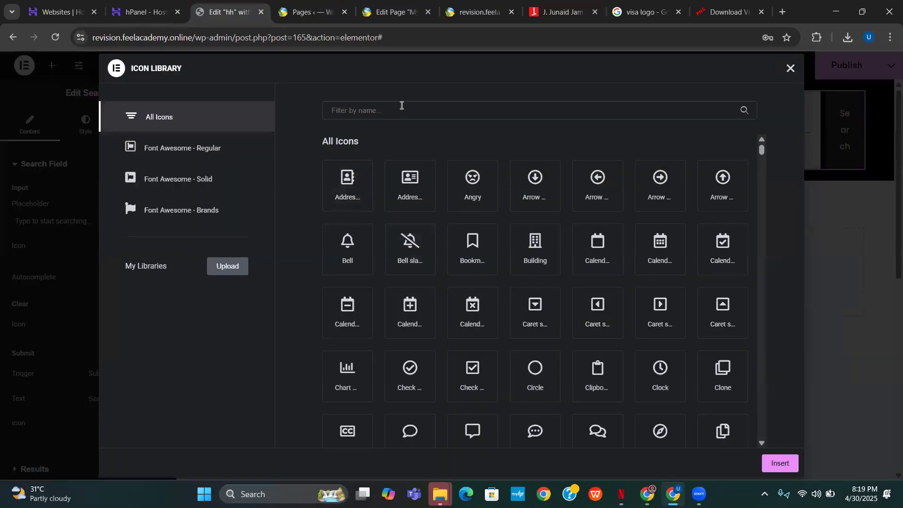
click(405, 111)
text(seqa)
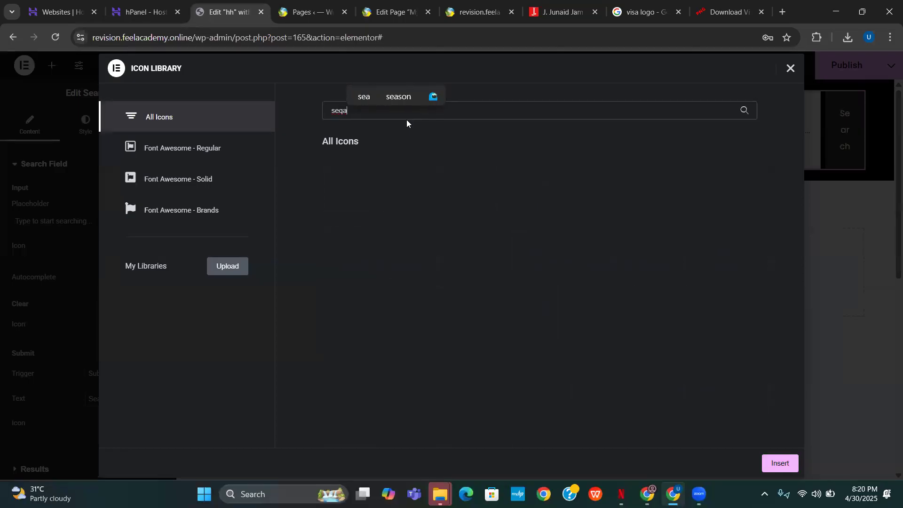
key(BackSpace)
key(BackSpace)
text(arch)
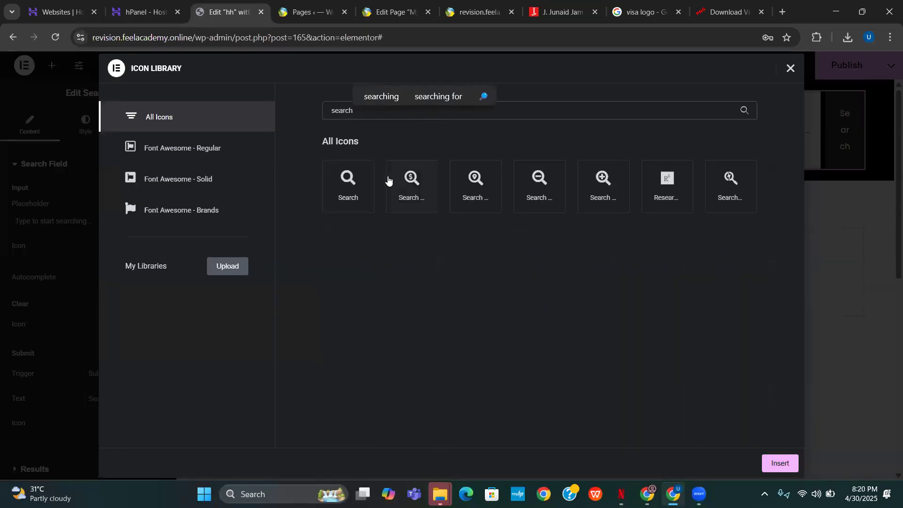
click(347, 188)
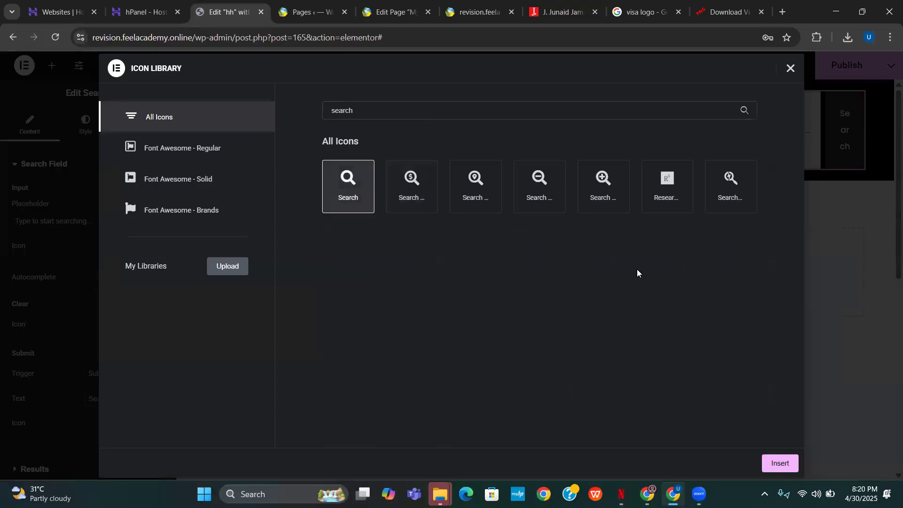
key(Return)
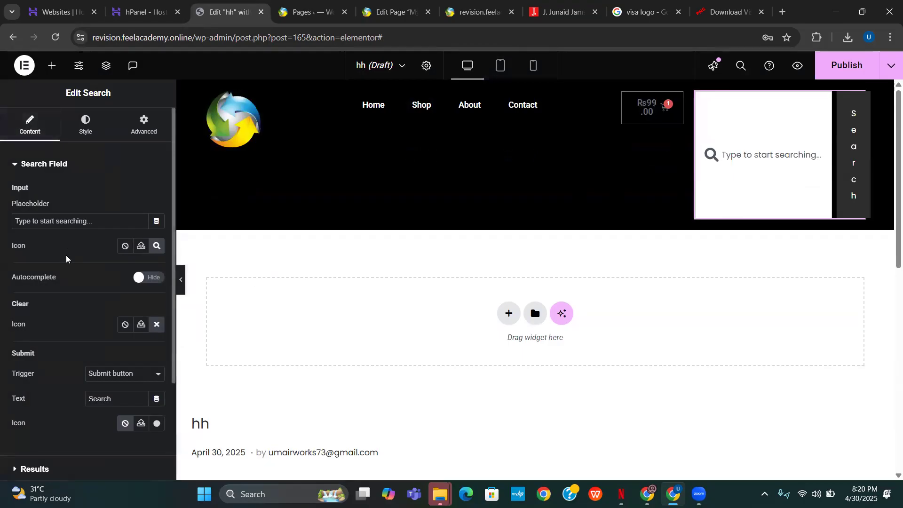
Step: Remove the text label from the Search widget's submit button
scroll(66, 259, down, 1)
scroll(66, 252, down, 1)
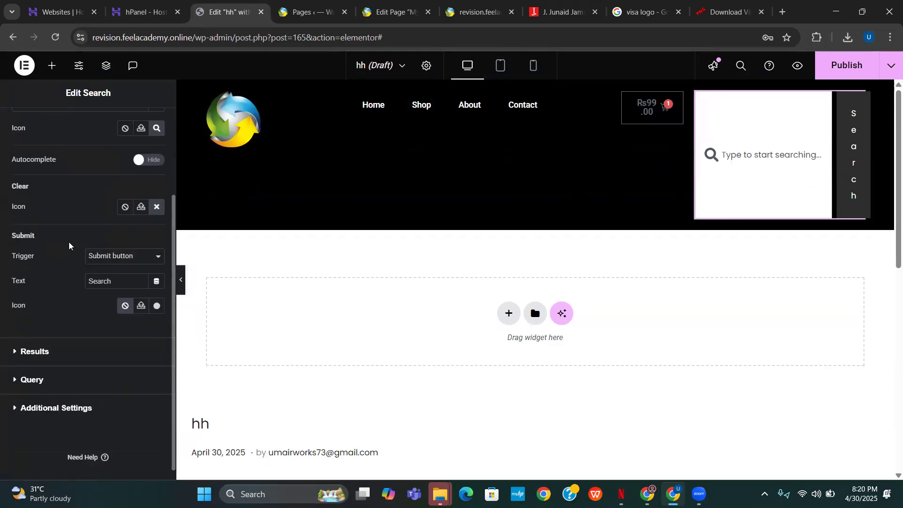
scroll(70, 245, down, 1)
drag(116, 265, 80, 267)
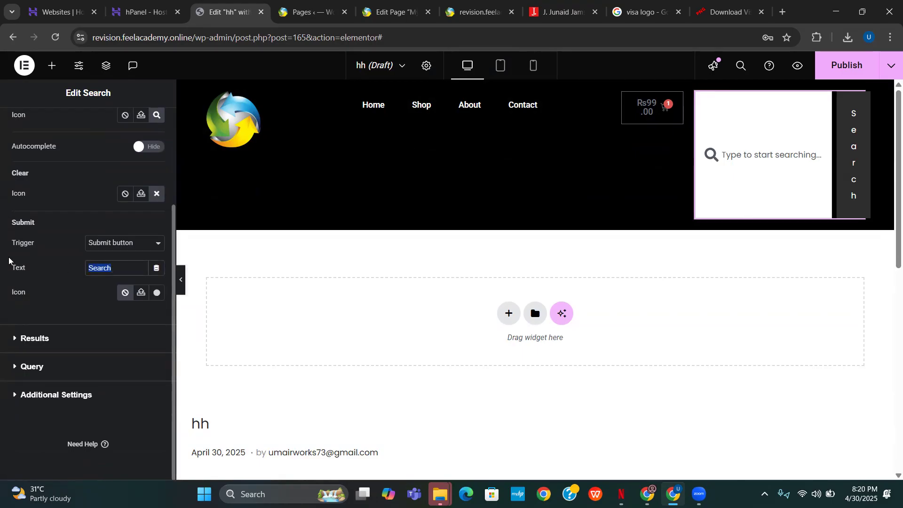
key(BackSpace)
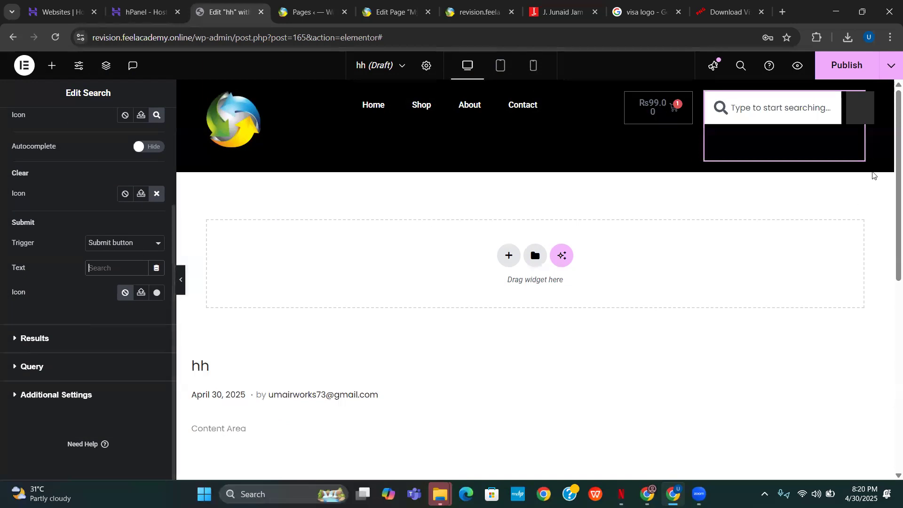
Step: Find the Search magnifier in the icon library and use it as the submit button's icon
click(156, 294)
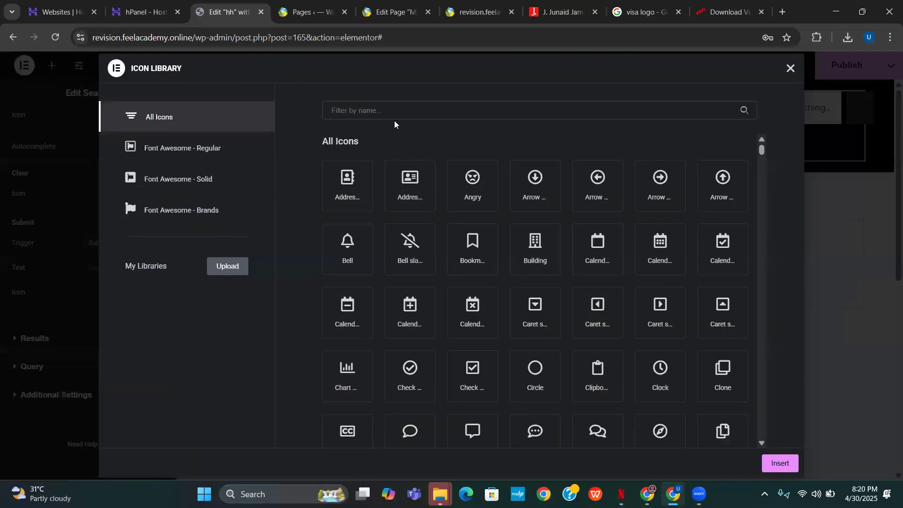
click(357, 110)
text(se)
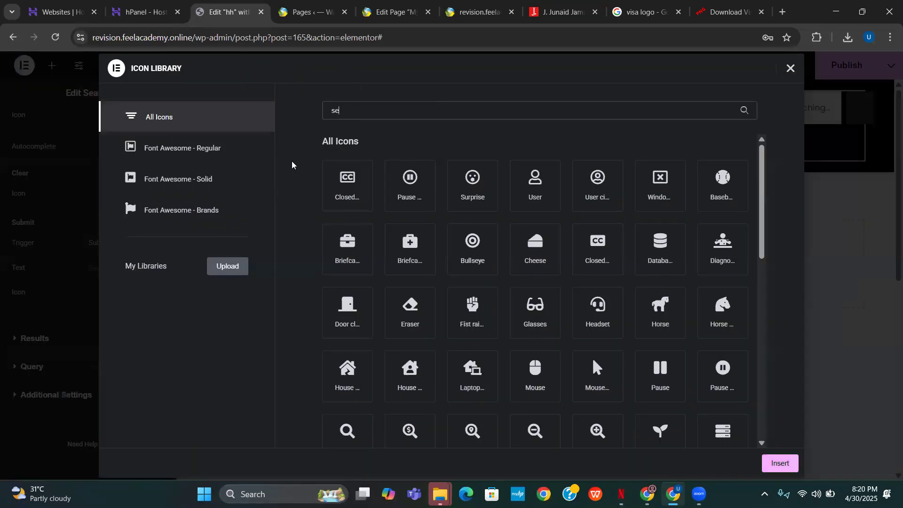
text(ar)
click(330, 182)
key(Escape)
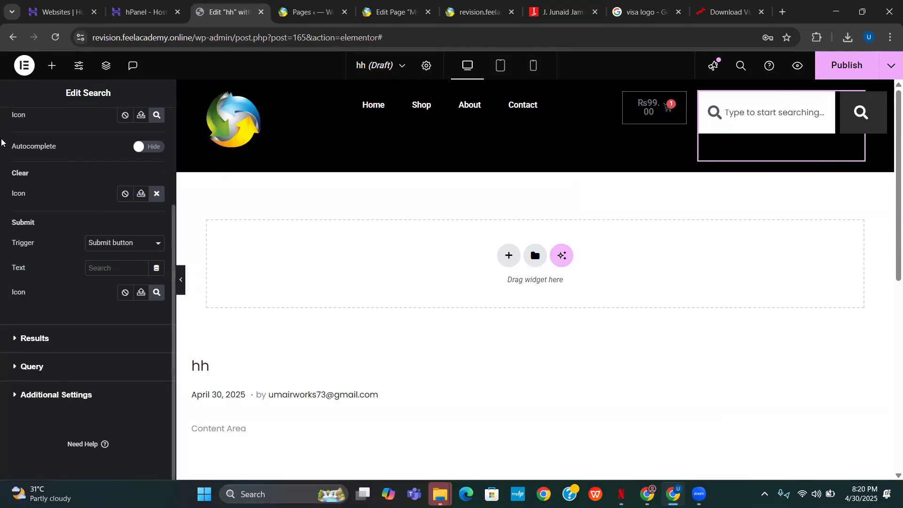
Step: Set the search field's icon size and its gap between text and icon to 0 px
scroll(50, 168, up, 5)
click(89, 127)
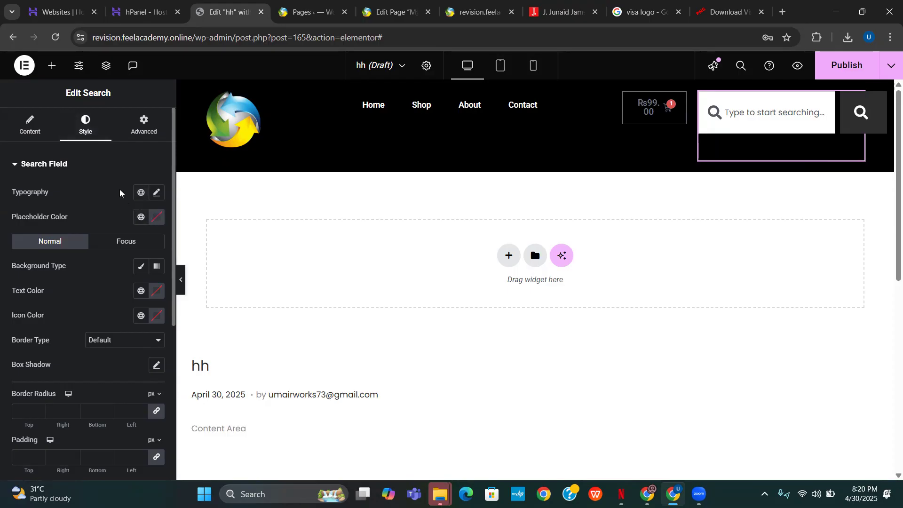
click(128, 126)
scroll(86, 164, down, 3)
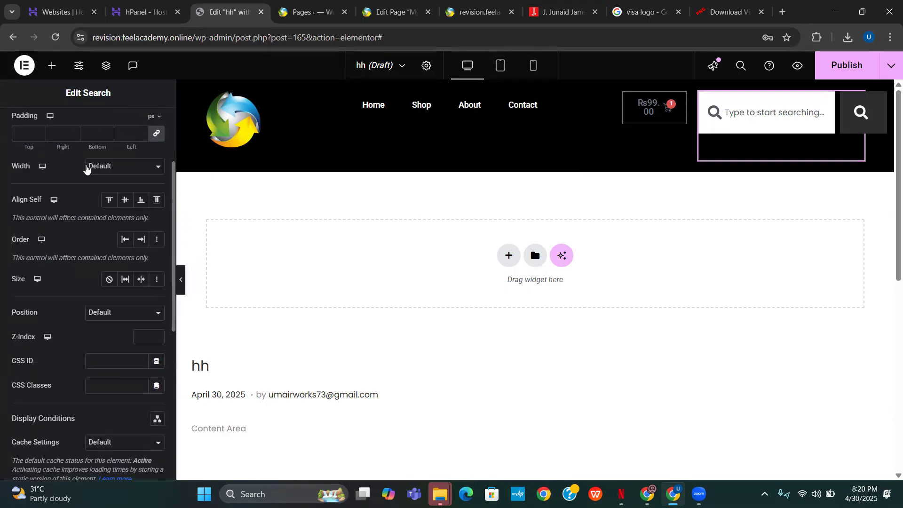
scroll(123, 189, up, 3)
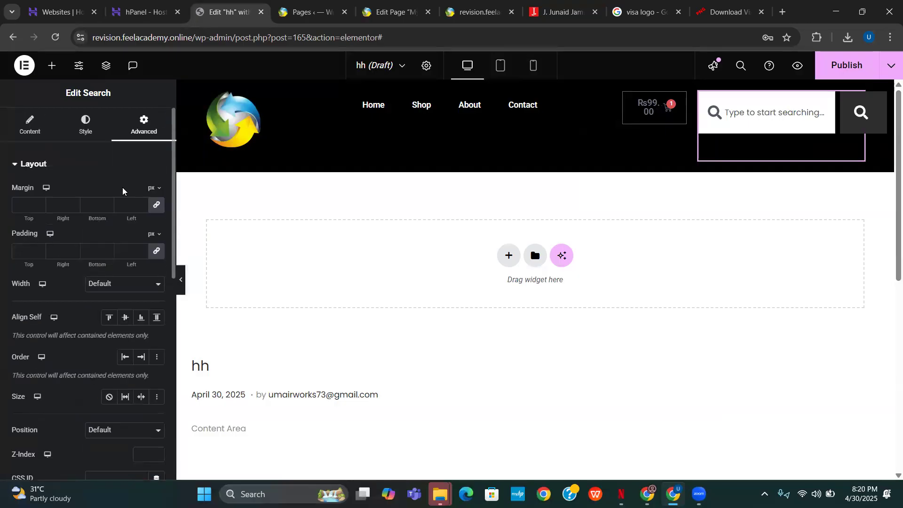
click(77, 139)
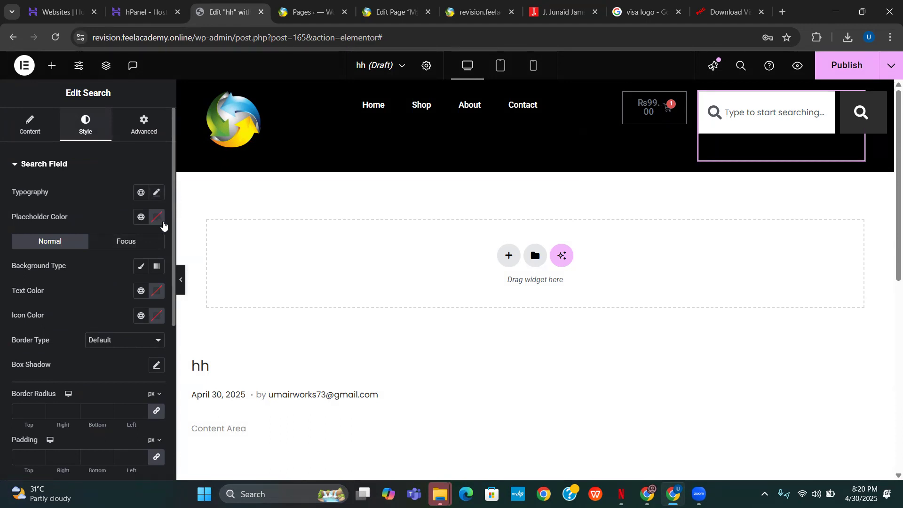
scroll(166, 225, down, 5)
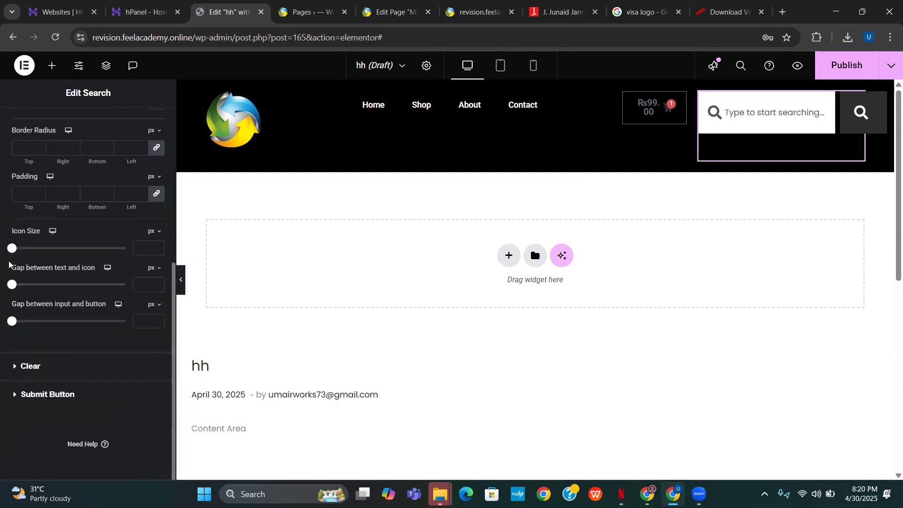
mouse_move(12, 249)
mouse_down()
mouse_move(40, 248)
mouse_move(6, 249)
mouse_up()
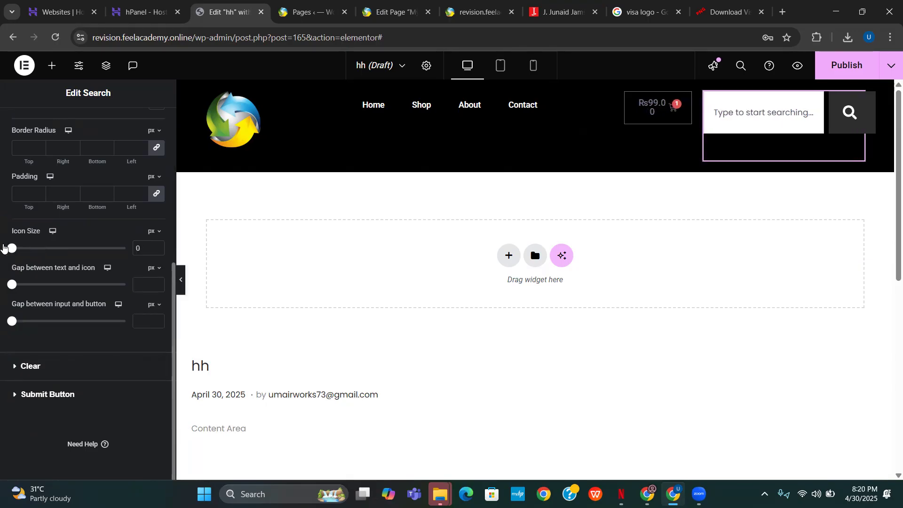
mouse_move(11, 285)
mouse_down()
mouse_move(77, 285)
mouse_move(0, 279)
mouse_up()
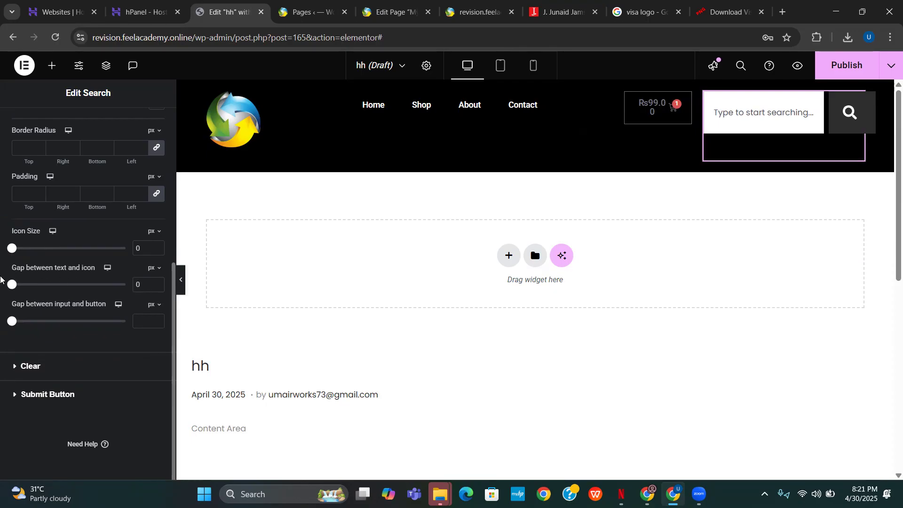
Step: Set the normal colour of the search field's Clear icon to red #A53232
click(16, 368)
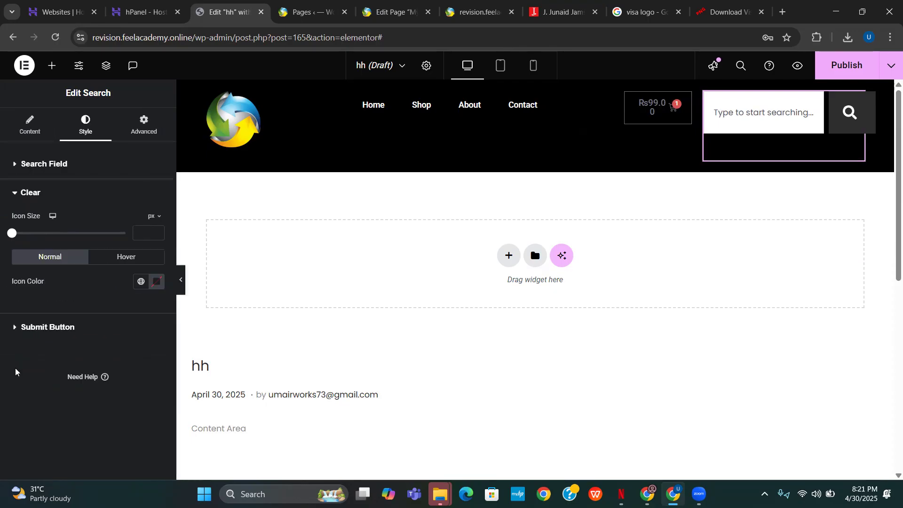
click(157, 282)
drag(140, 353, 183, 359)
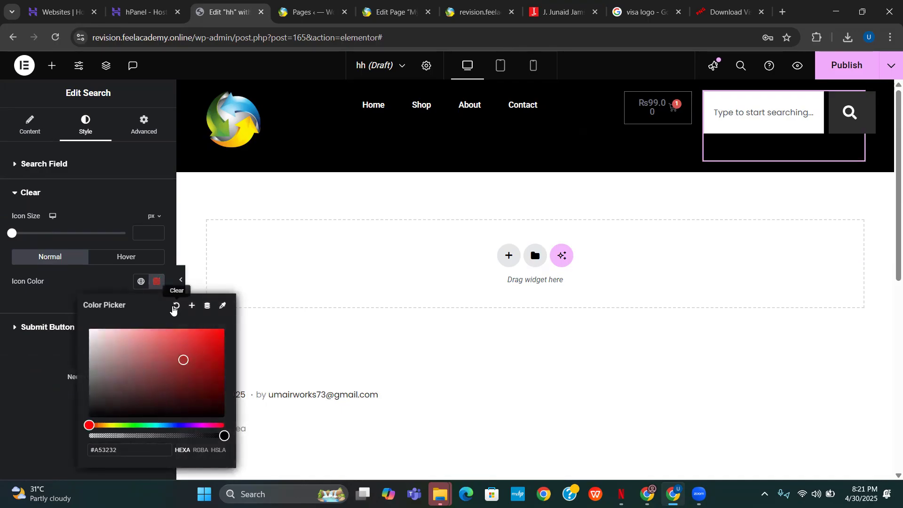
click(28, 346)
Step: Set the submit button's icon size to 10 px in the Search widget's styling
click(18, 331)
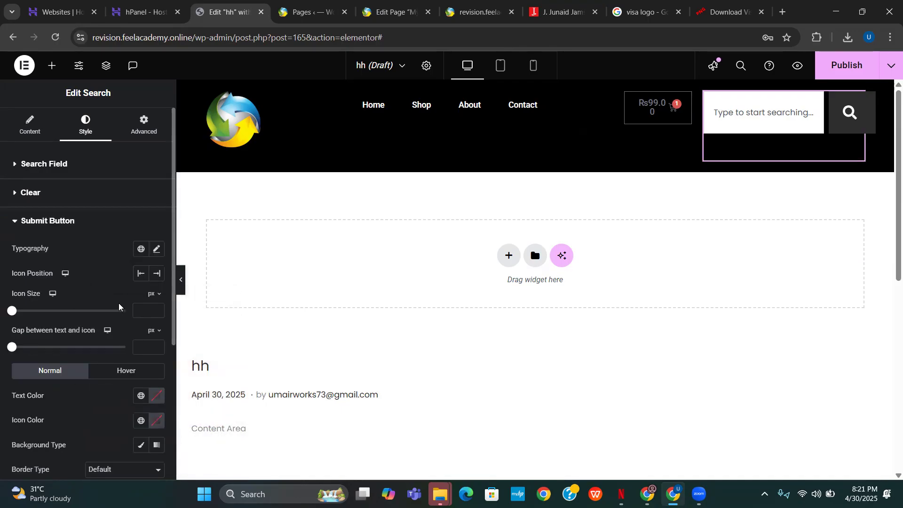
drag(12, 311, 33, 314)
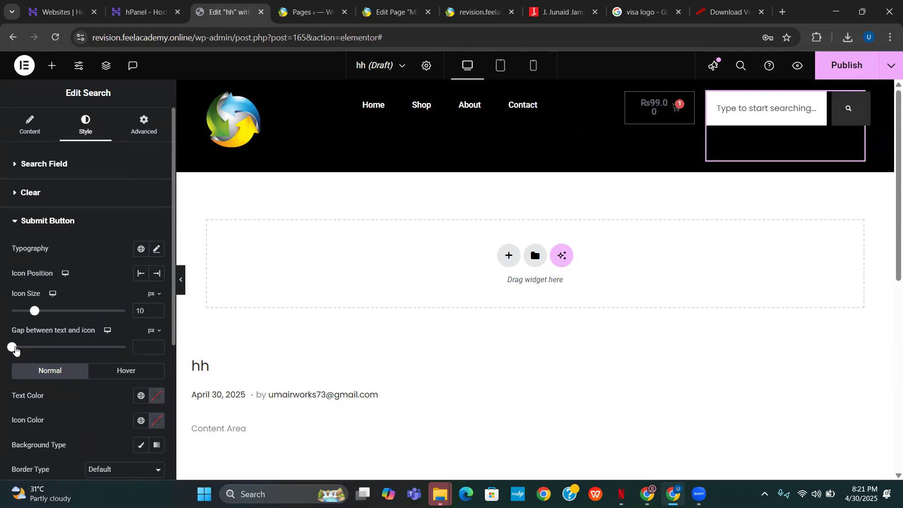
scroll(86, 373, down, 4)
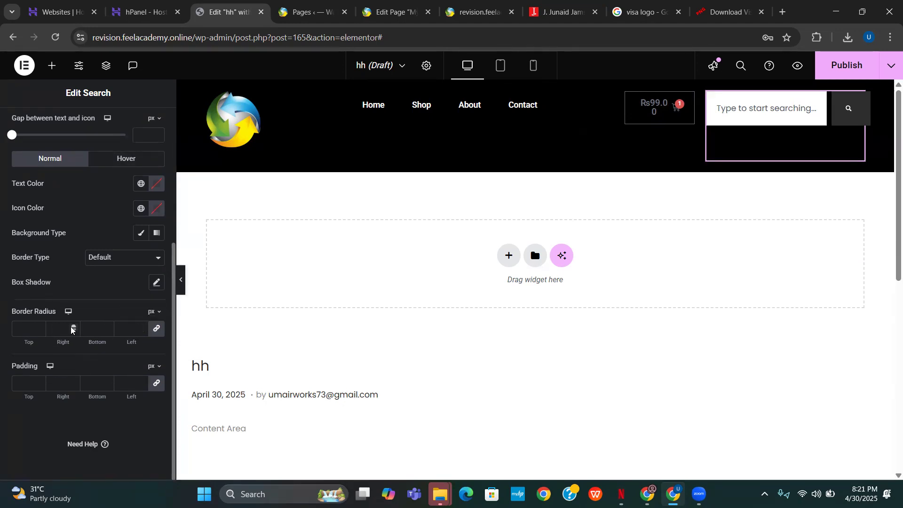
Step: Set the search submit button's border radius to 0 px on all corners and its icon size to 13 px
drag(73, 326, 76, 328)
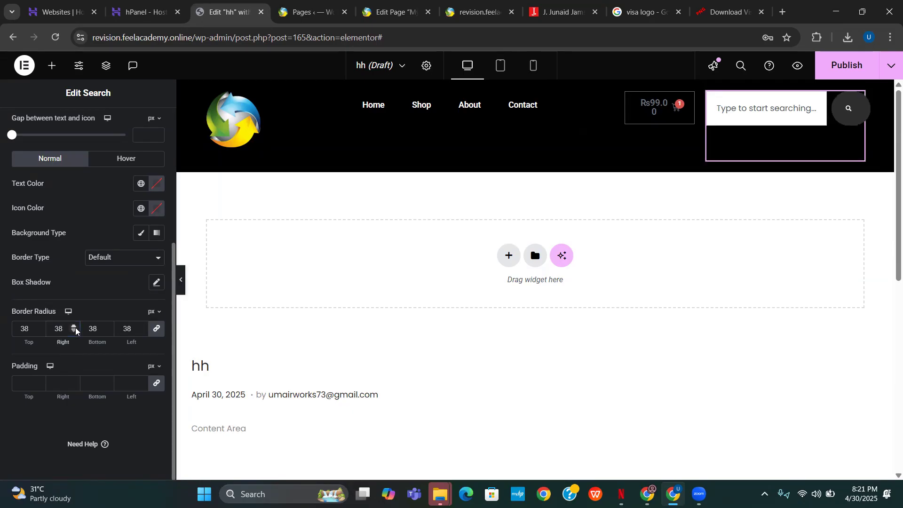
drag(72, 330, 69, 328)
click(39, 332)
text(0)
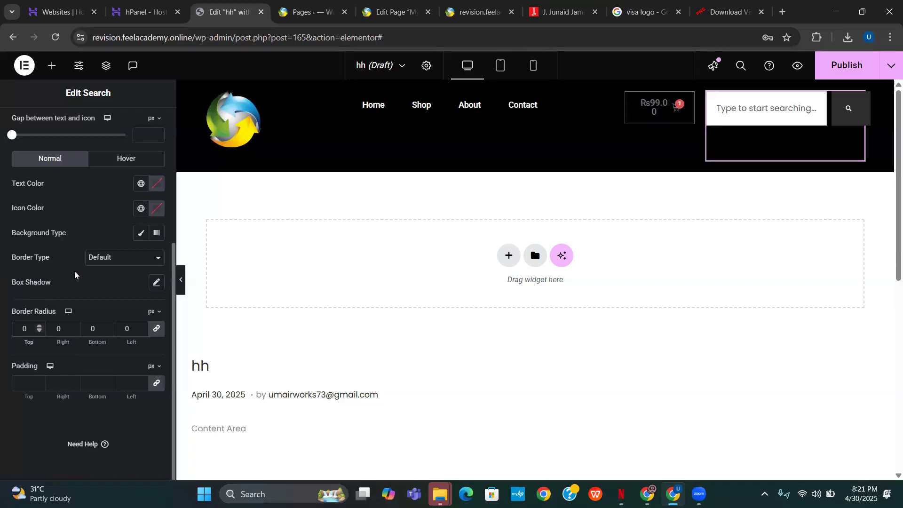
scroll(75, 271, up, 5)
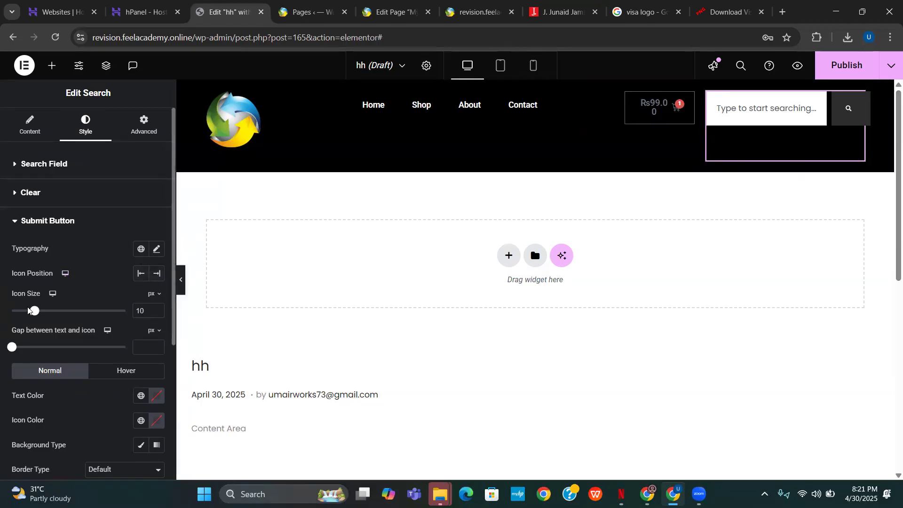
mouse_move(34, 312)
mouse_down()
mouse_move(16, 312)
mouse_move(41, 318)
mouse_up()
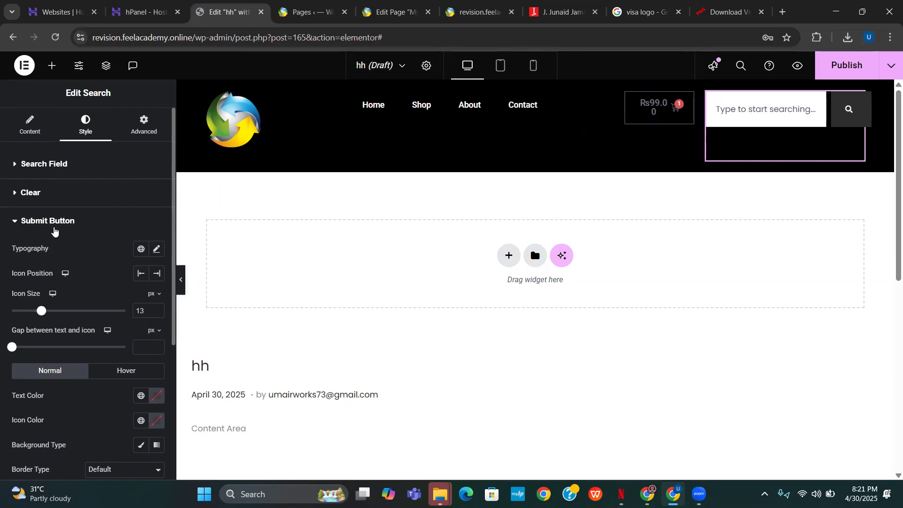
Step: Change the search field's icon size unit to em and set the size to 0.1
click(28, 164)
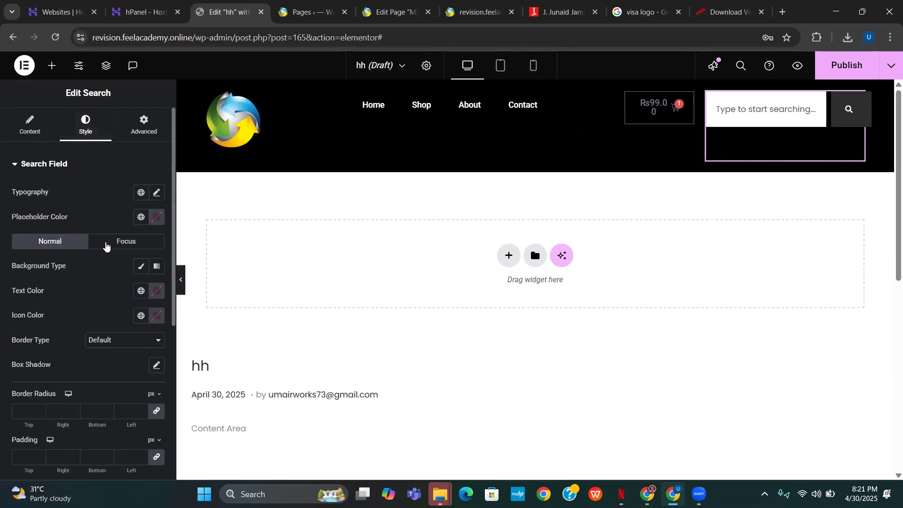
scroll(113, 258, down, 4)
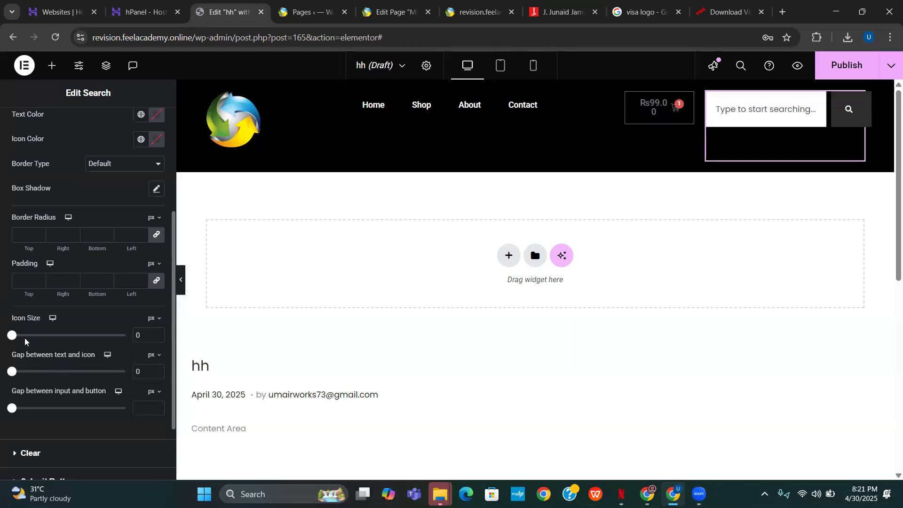
drag(11, 335, 2, 297)
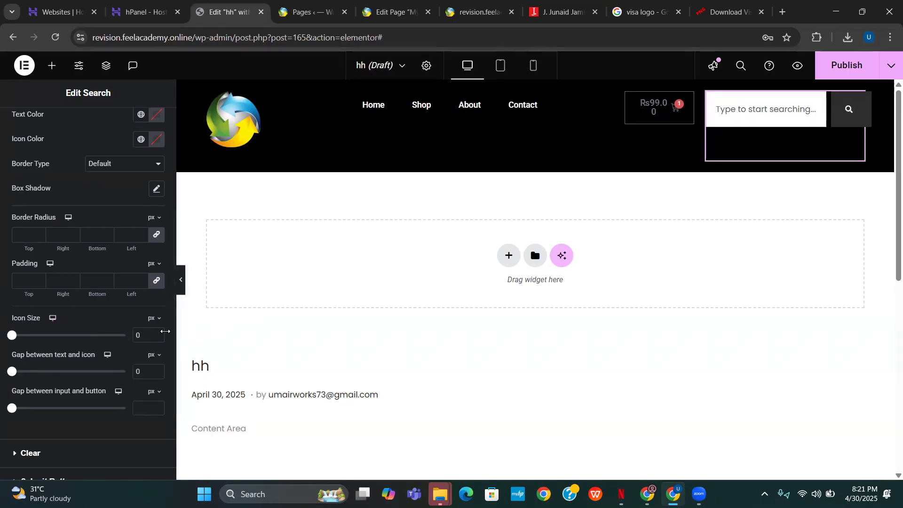
click(153, 318)
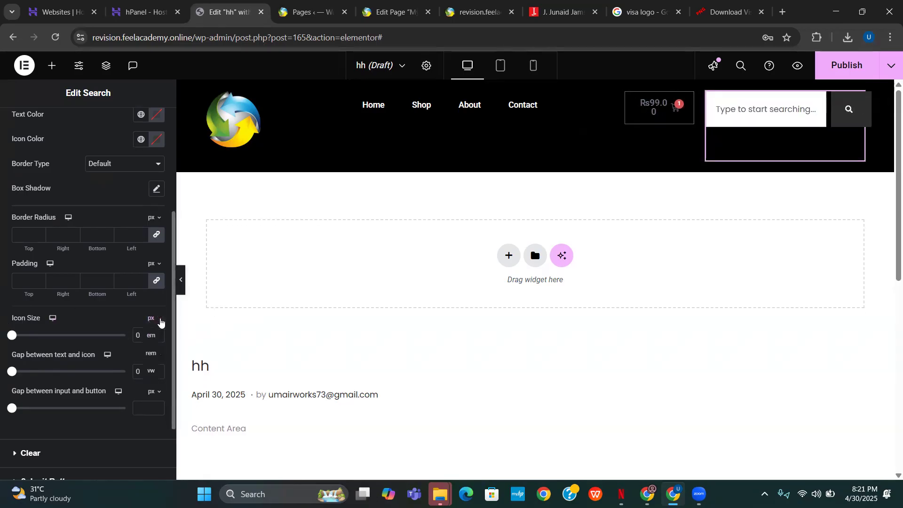
click(152, 354)
mouse_move(12, 335)
mouse_down()
mouse_move(32, 332)
mouse_move(9, 335)
mouse_up()
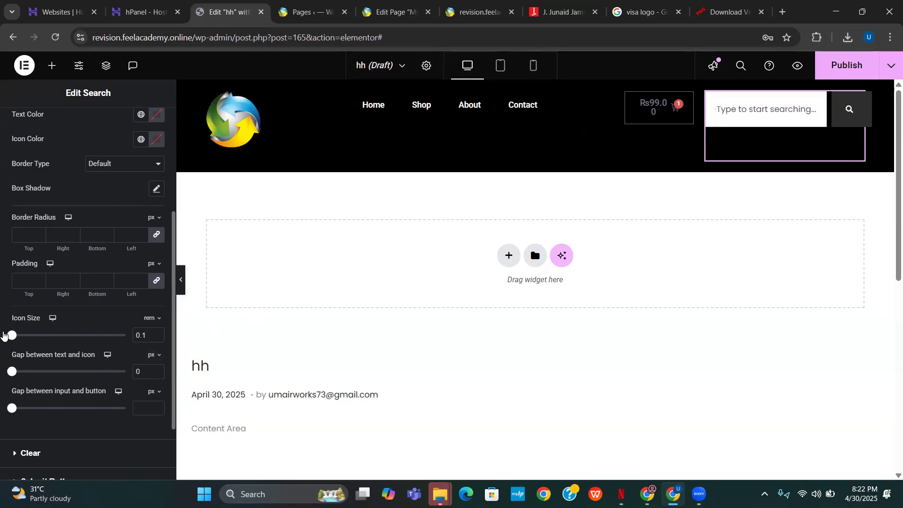
click(154, 319)
click(146, 335)
mouse_move(10, 337)
mouse_down()
mouse_move(40, 336)
mouse_move(5, 340)
mouse_up()
scroll(26, 362, down, 2)
Step: Try full width and custom widths of 11% and 4% for the Search widget, returning the width to Default
scroll(91, 254, up, 6)
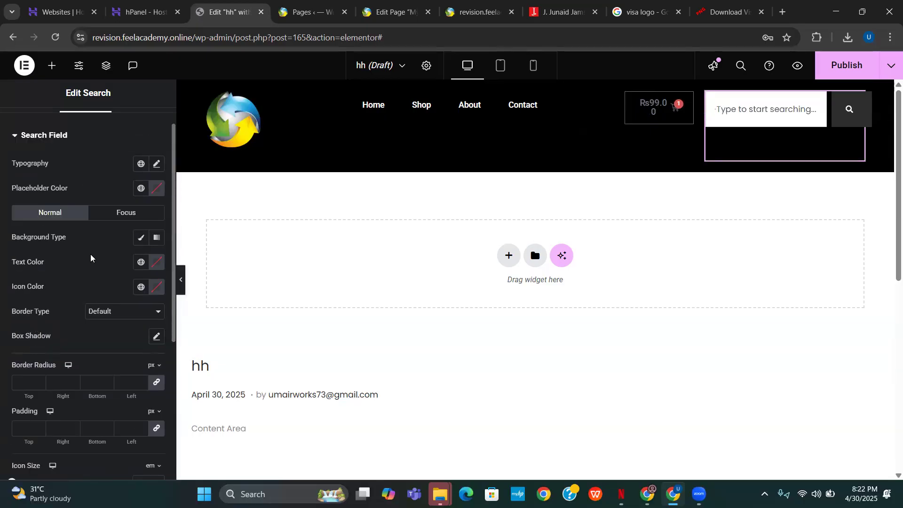
click(144, 125)
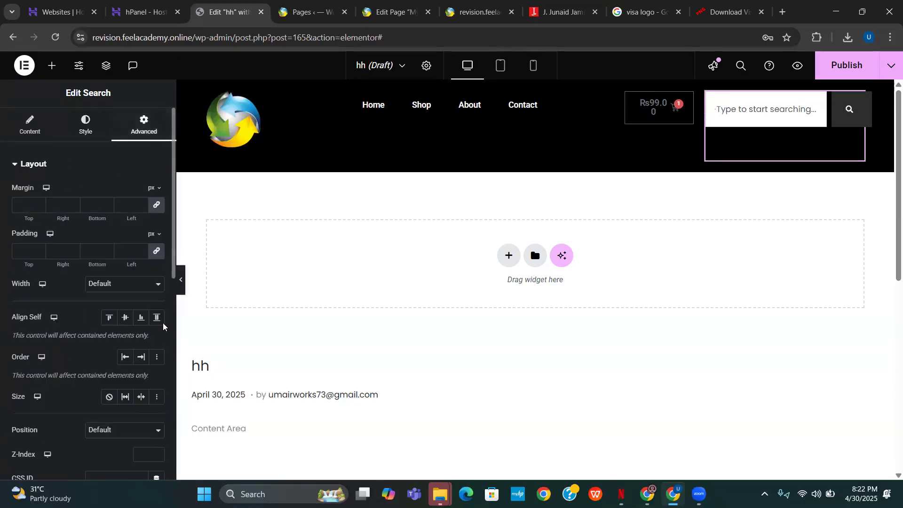
click(139, 284)
click(118, 312)
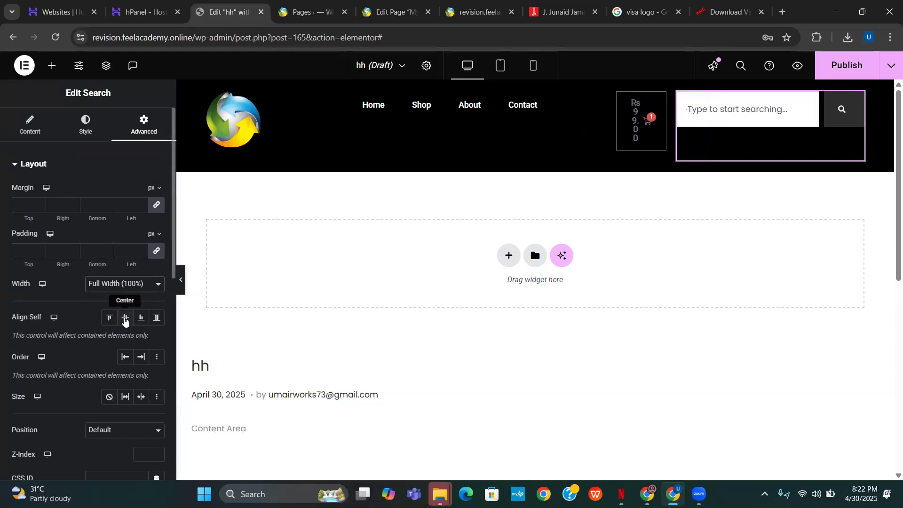
click(132, 285)
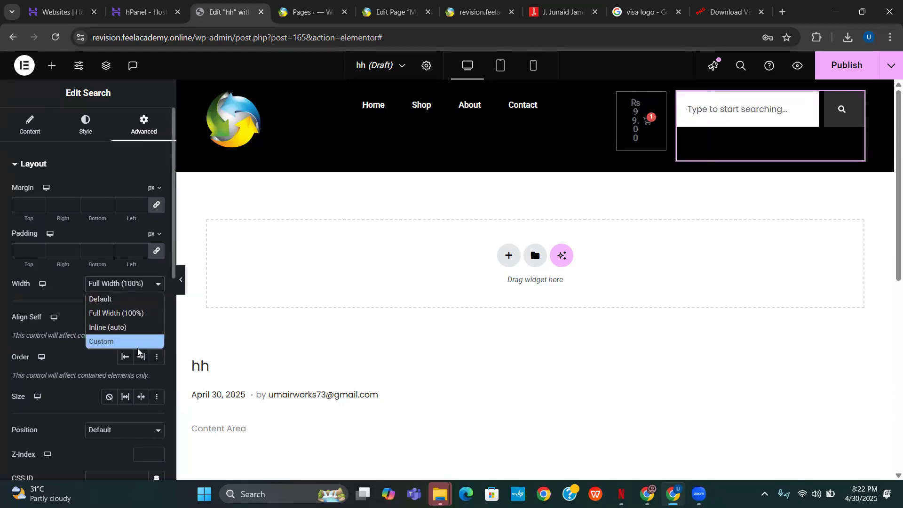
click(136, 339)
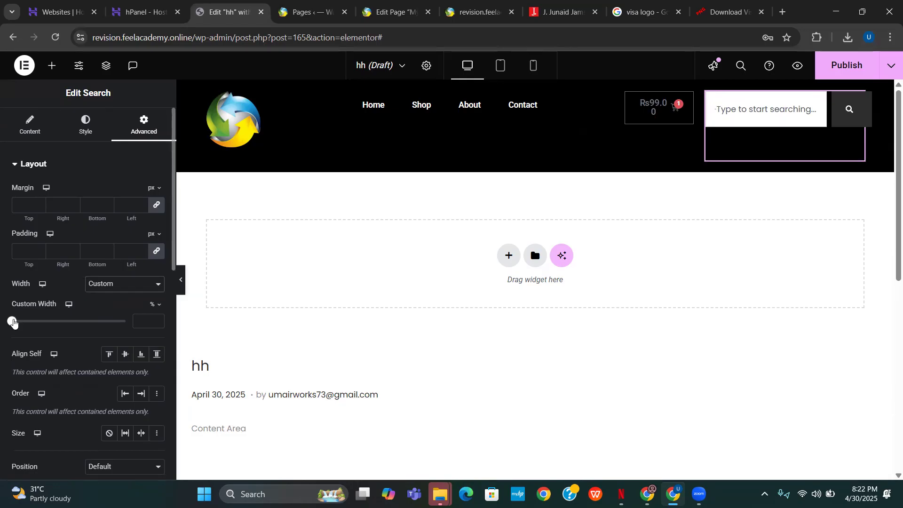
drag(18, 324, 27, 328)
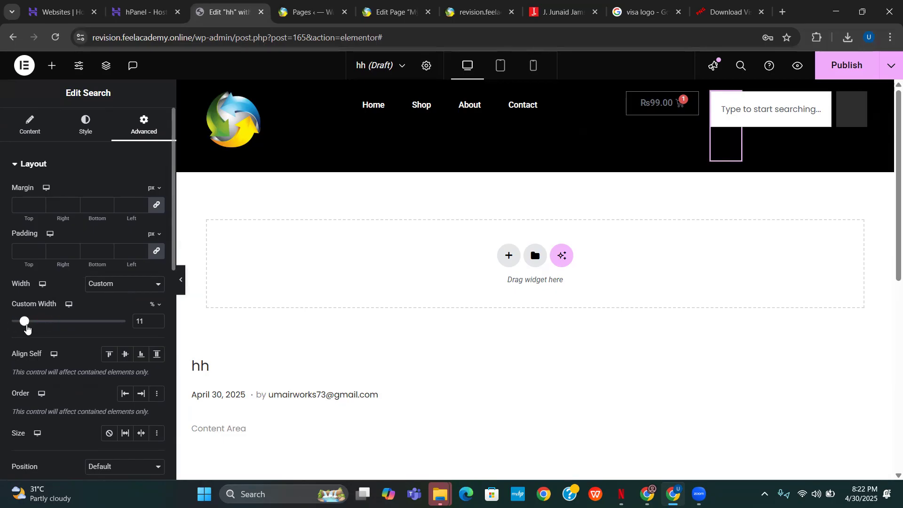
click(17, 323)
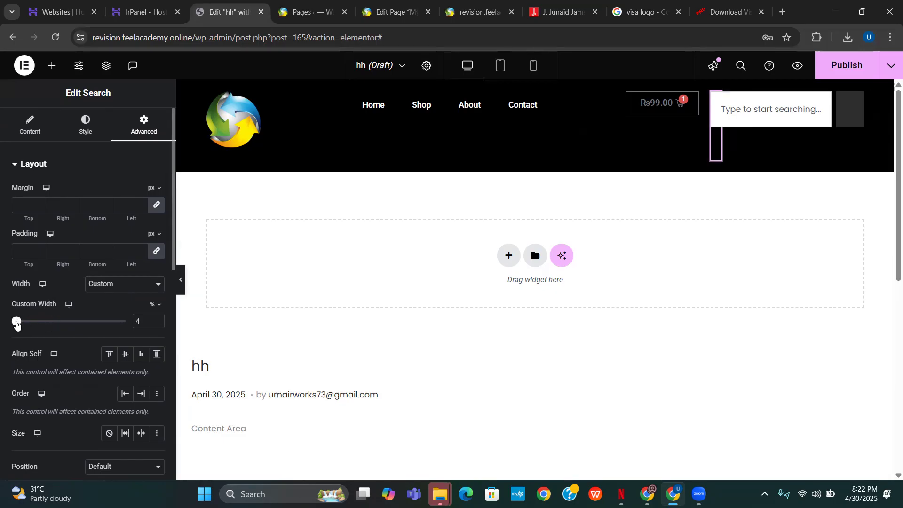
click(147, 286)
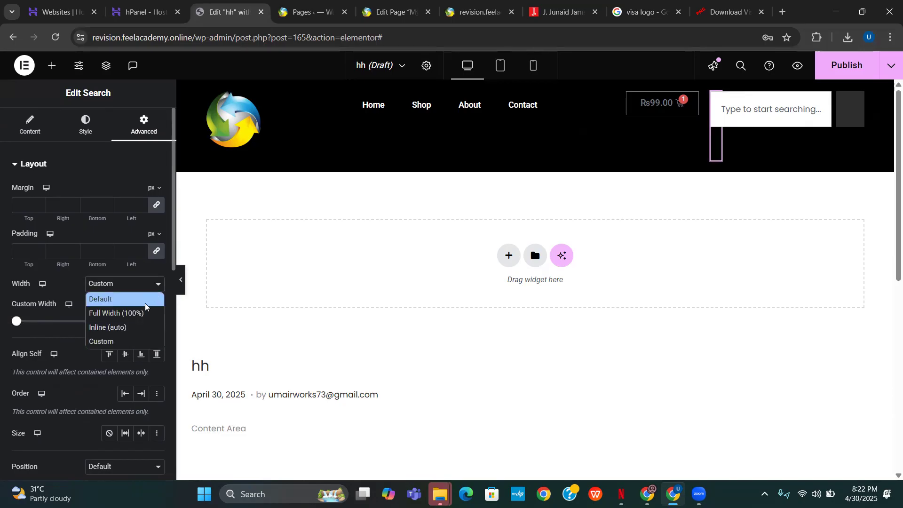
click(144, 300)
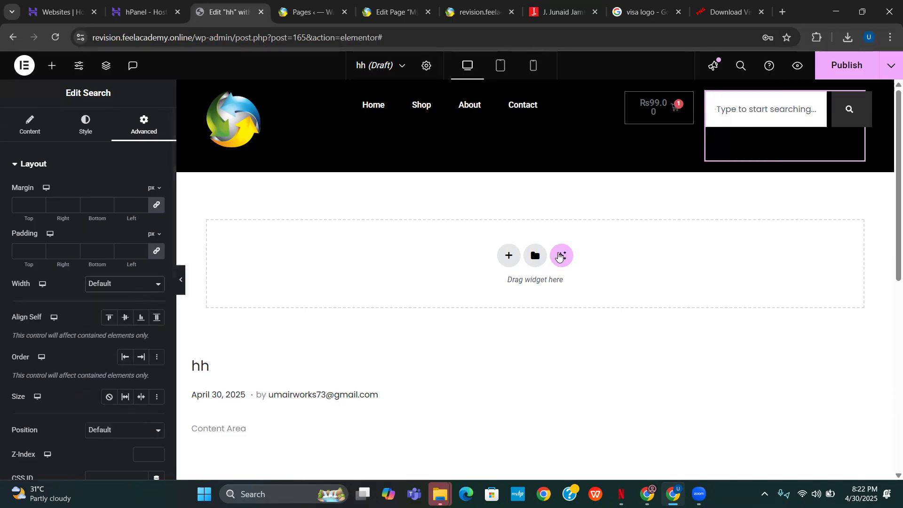
Step: Look through the Search widget's advanced layout options and its search field style settings for sizing controls
scroll(93, 268, down, 5)
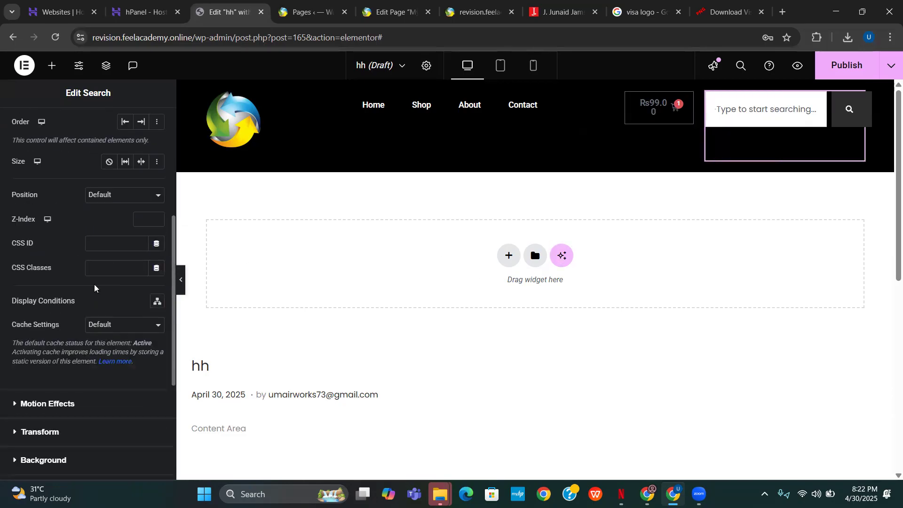
scroll(95, 284, down, 4)
scroll(101, 278, up, 6)
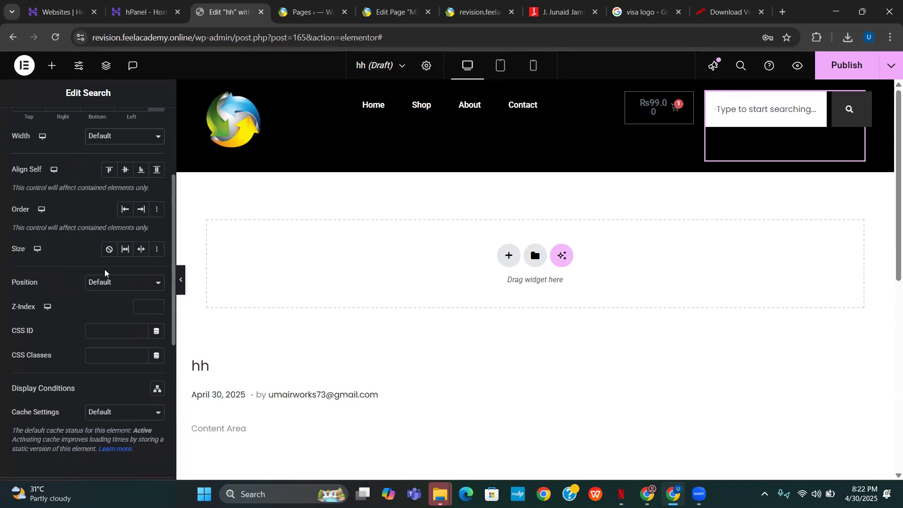
scroll(104, 268, up, 3)
click(95, 125)
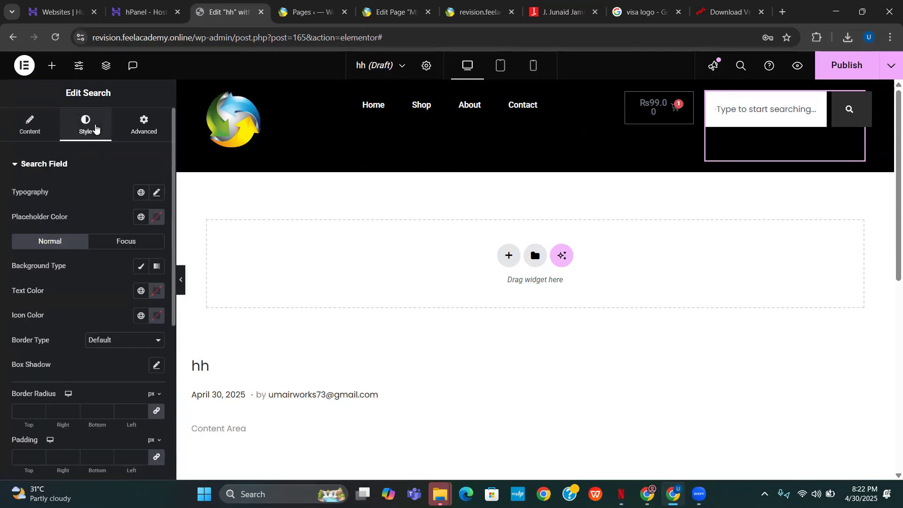
scroll(110, 268, down, 4)
scroll(111, 281, down, 1)
scroll(67, 287, up, 2)
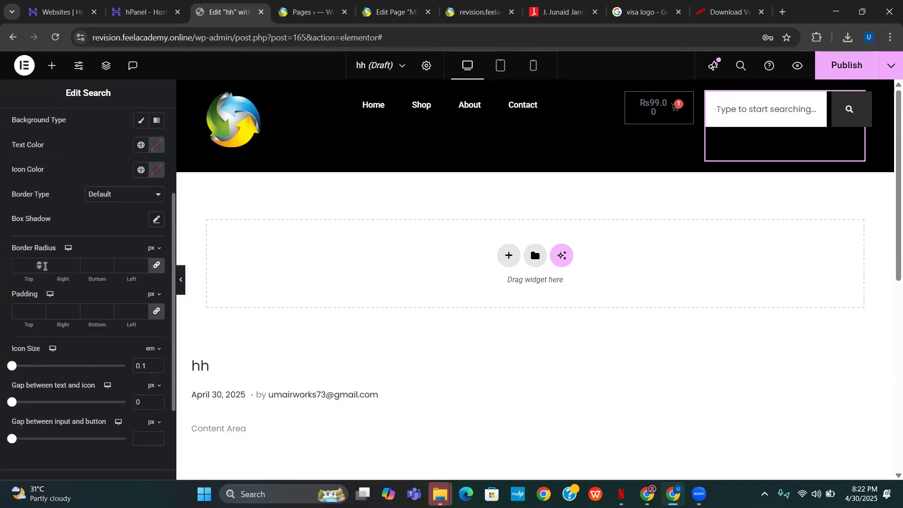
scroll(48, 351, down, 2)
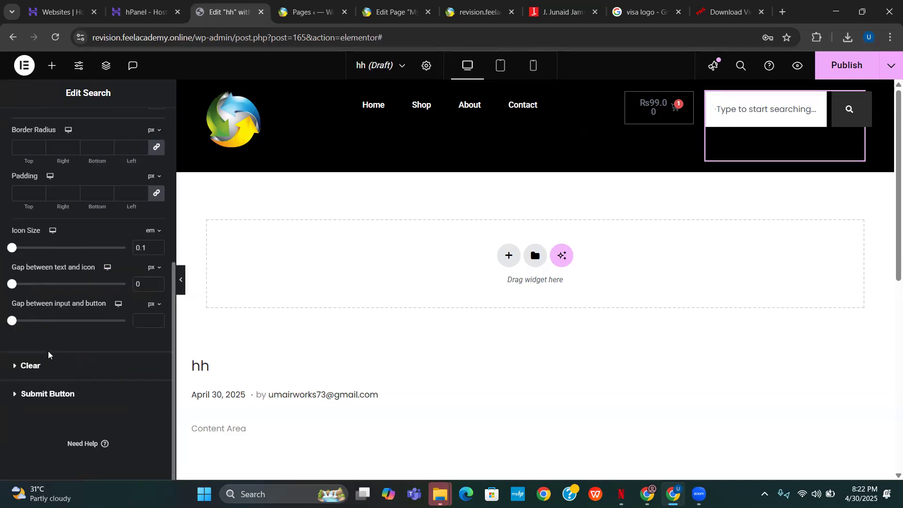
scroll(48, 351, up, 4)
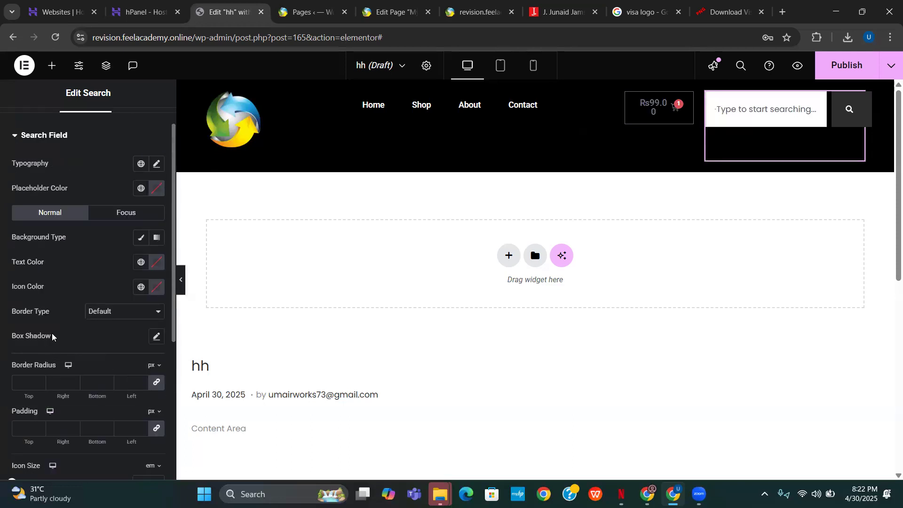
scroll(53, 328, up, 1)
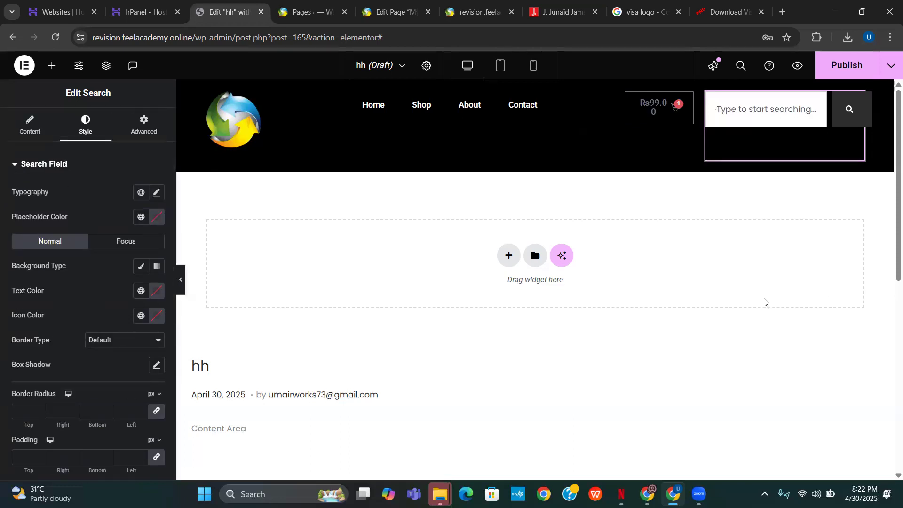
Step: Set the search field's typography size to 13 px
click(158, 194)
drag(24, 285, 31, 288)
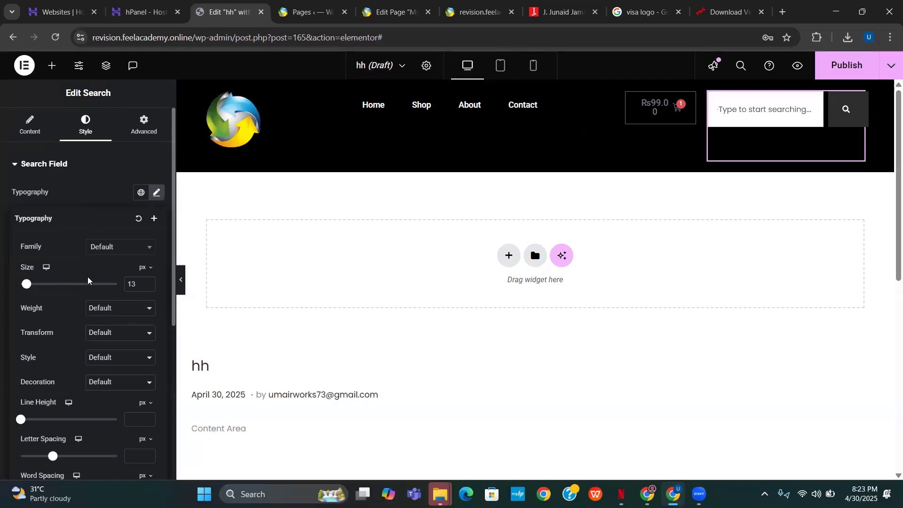
scroll(87, 276, down, 5)
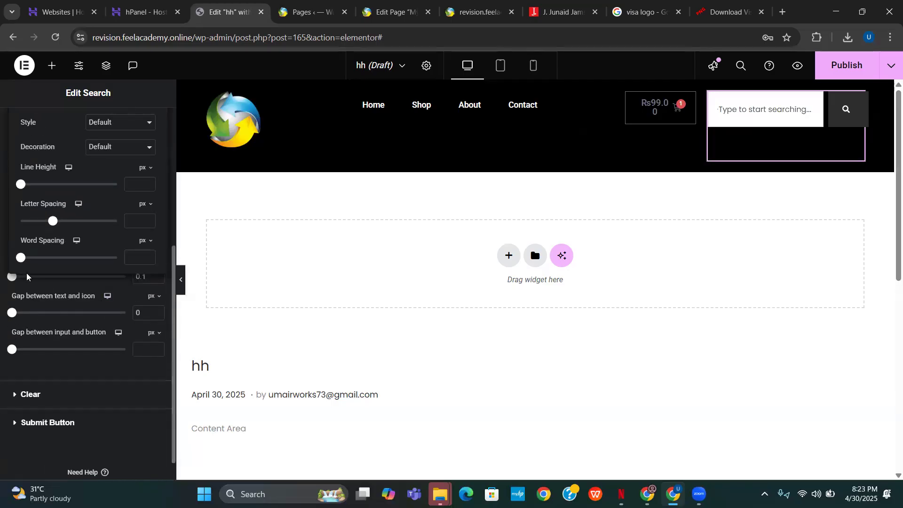
click(18, 281)
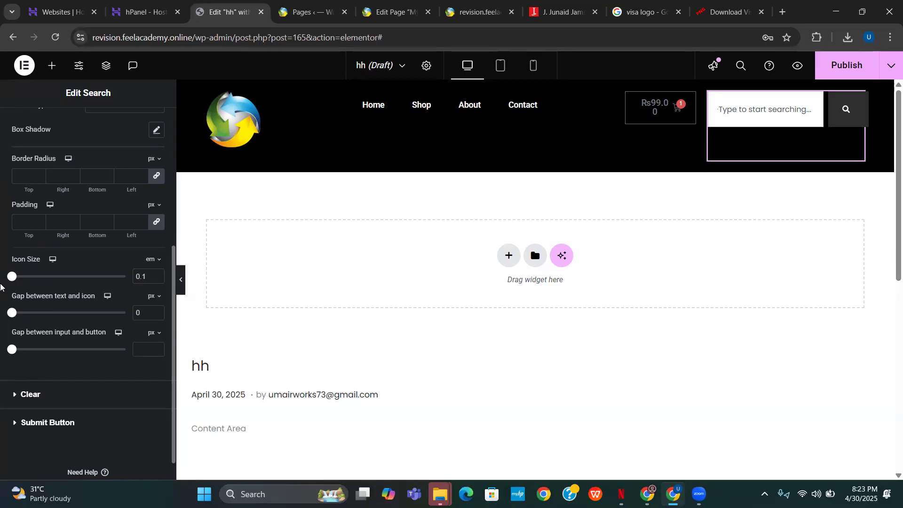
Step: Set the search field's padding to 0 px on all four sides
scroll(21, 275, down, 1)
scroll(21, 274, up, 2)
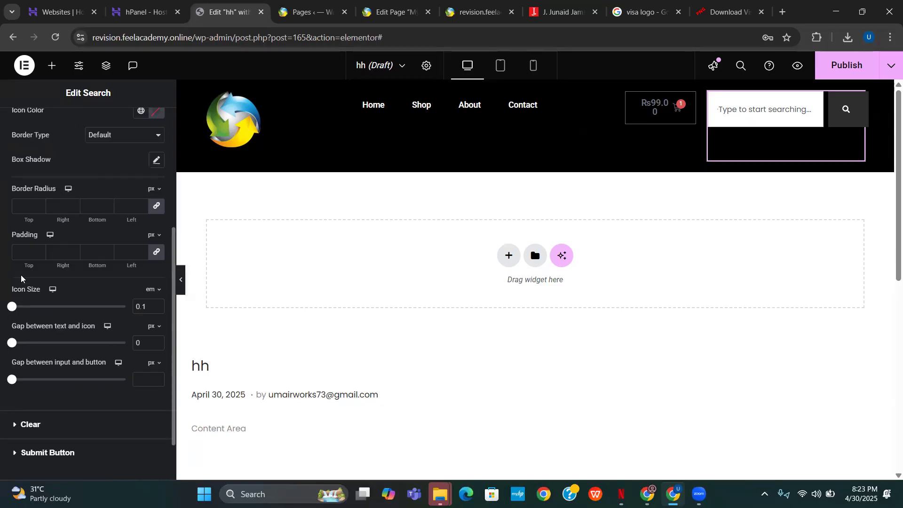
click(38, 252)
click(39, 250)
click(39, 250)
click(39, 250)
click(39, 250)
click(39, 250)
click(39, 249)
click(39, 249)
click(40, 254)
click(40, 254)
click(40, 255)
click(40, 254)
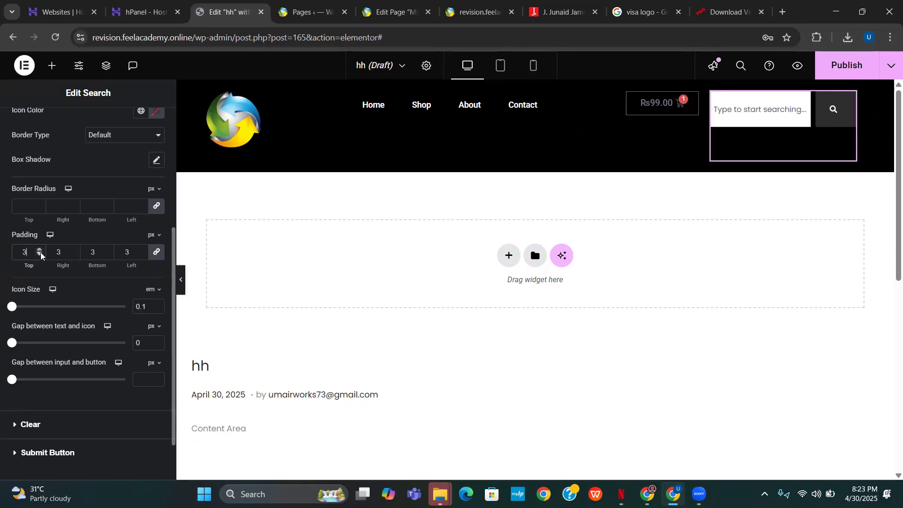
click(41, 252)
click(41, 252)
click(40, 252)
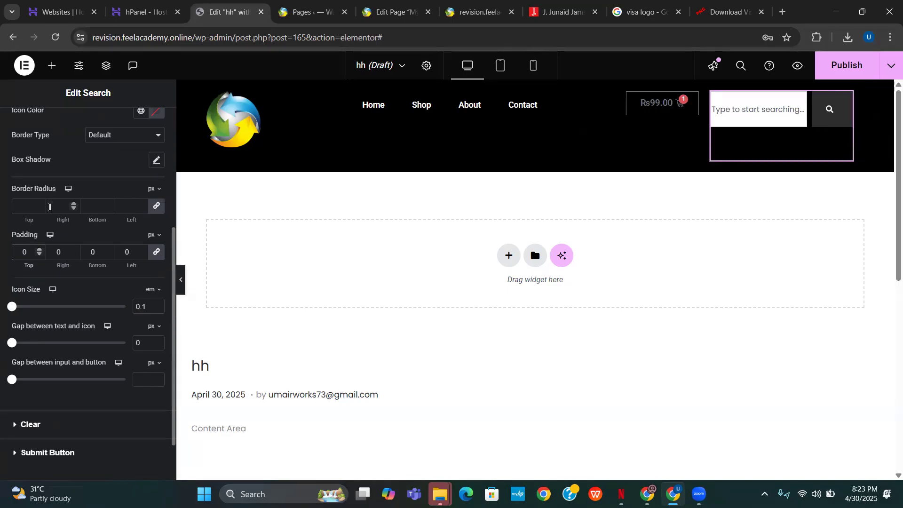
Step: Set the search field's normal-state background type to Classic
scroll(45, 263, down, 2)
scroll(47, 274, up, 5)
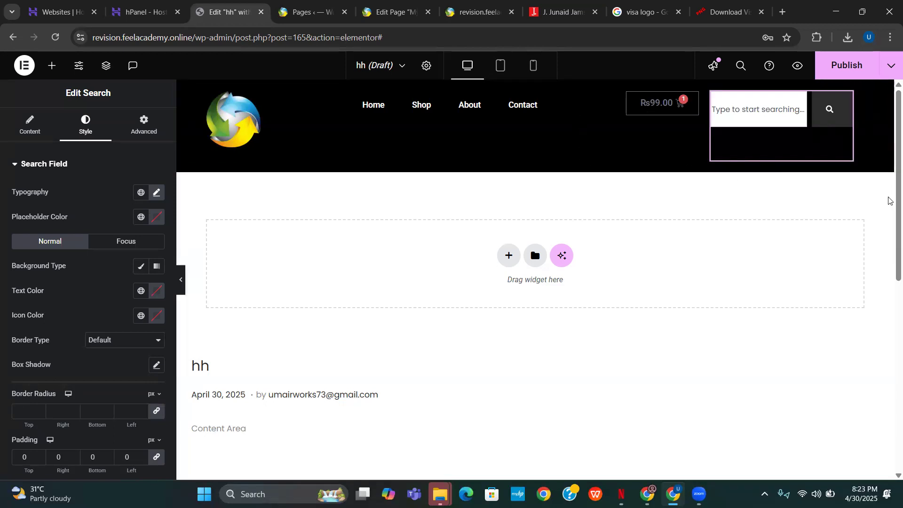
scroll(14, 325, down, 2)
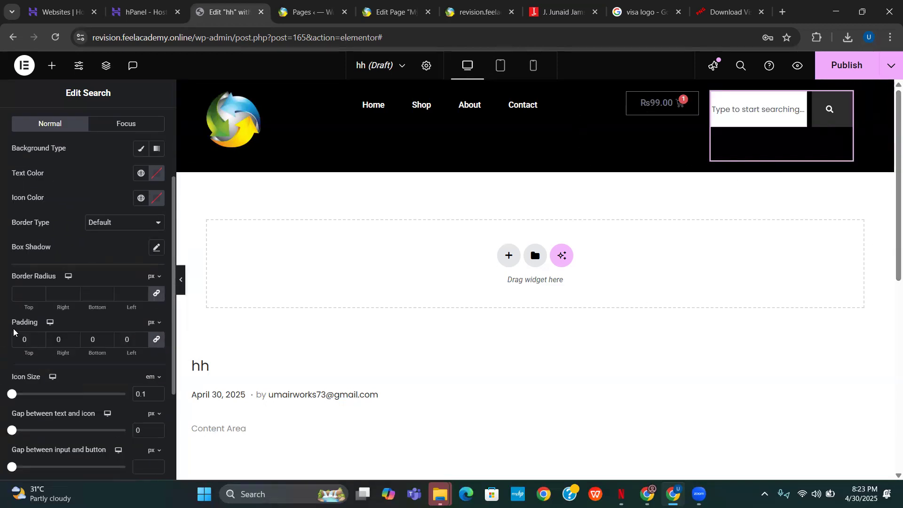
scroll(59, 267, up, 2)
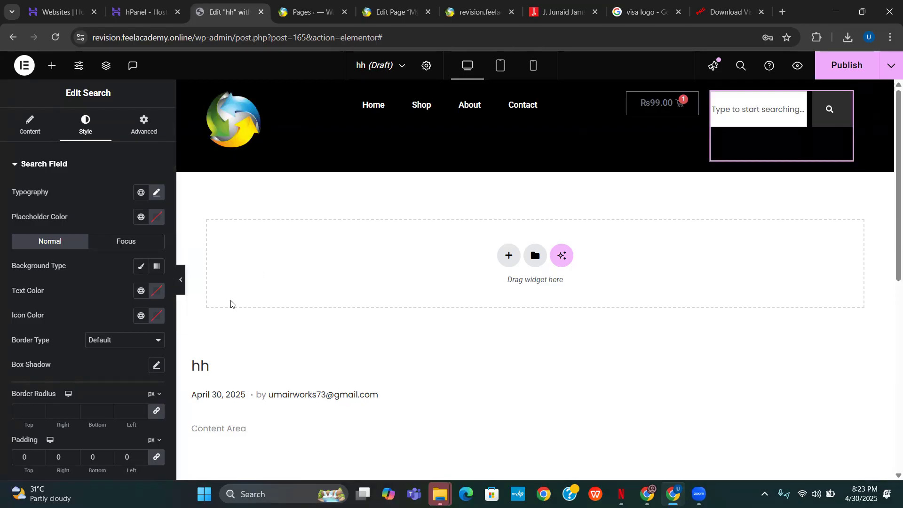
click(145, 268)
click(144, 268)
click(144, 268)
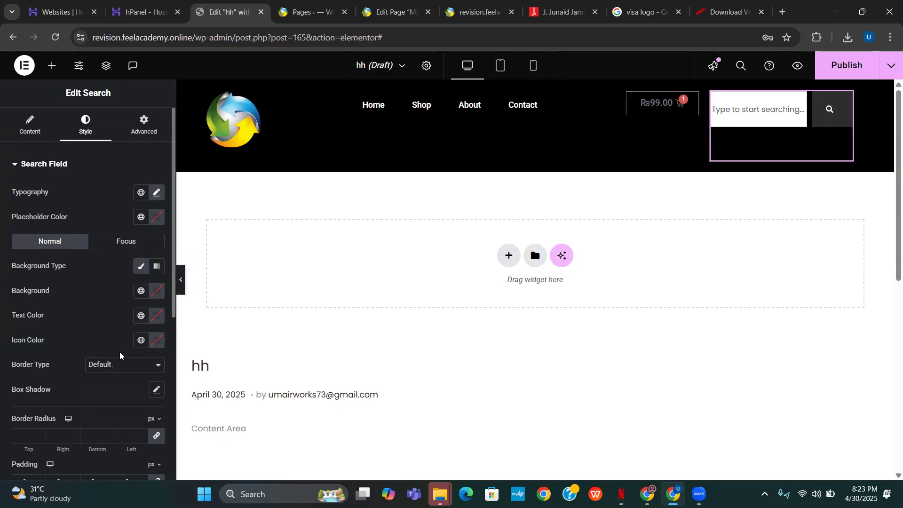
Step: Set the Search widget's submit button text colour to #FFFFFF and its icon colour to #FEFEFE
scroll(121, 346, down, 3)
scroll(123, 335, down, 4)
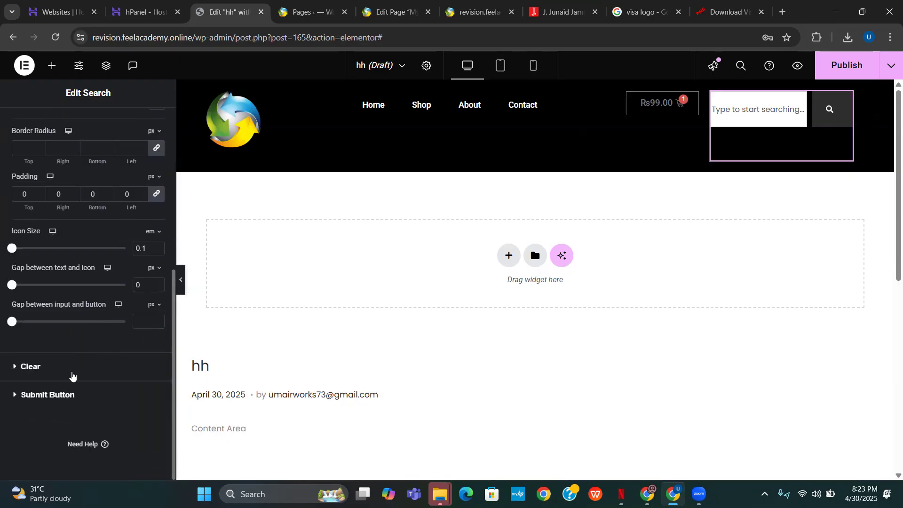
click(70, 394)
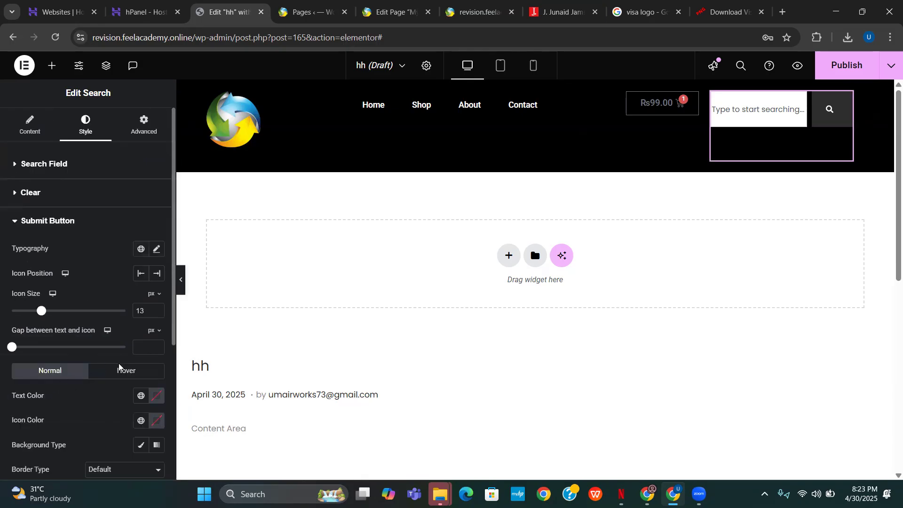
scroll(118, 363, down, 3)
click(156, 219)
drag(143, 292, 77, 250)
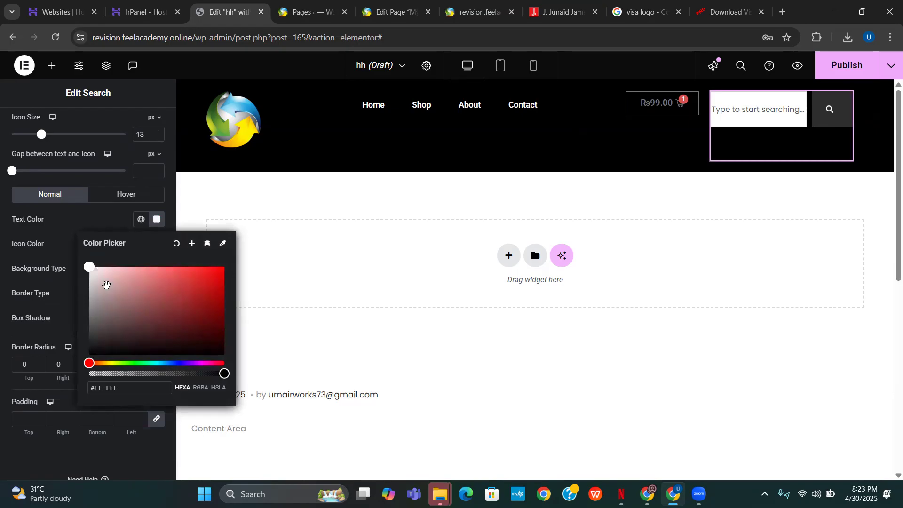
click(23, 266)
click(157, 243)
text(#FEFEFE)
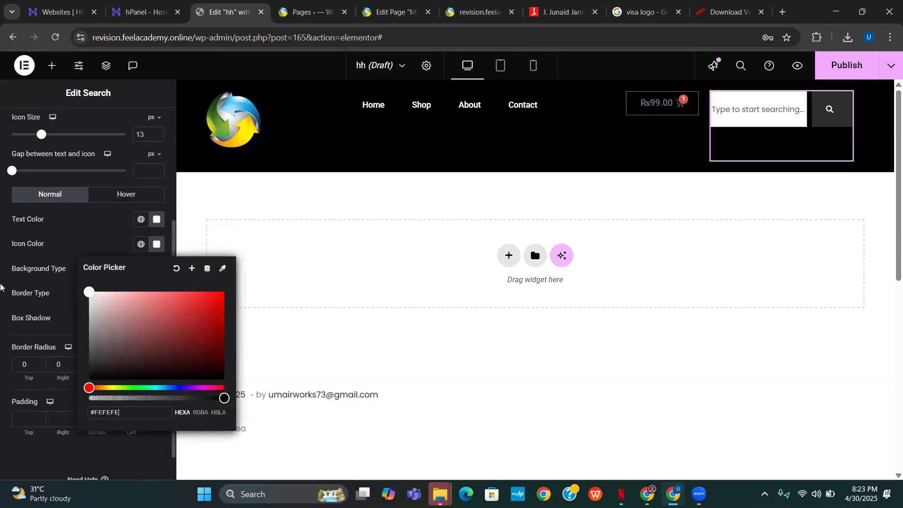
click(35, 284)
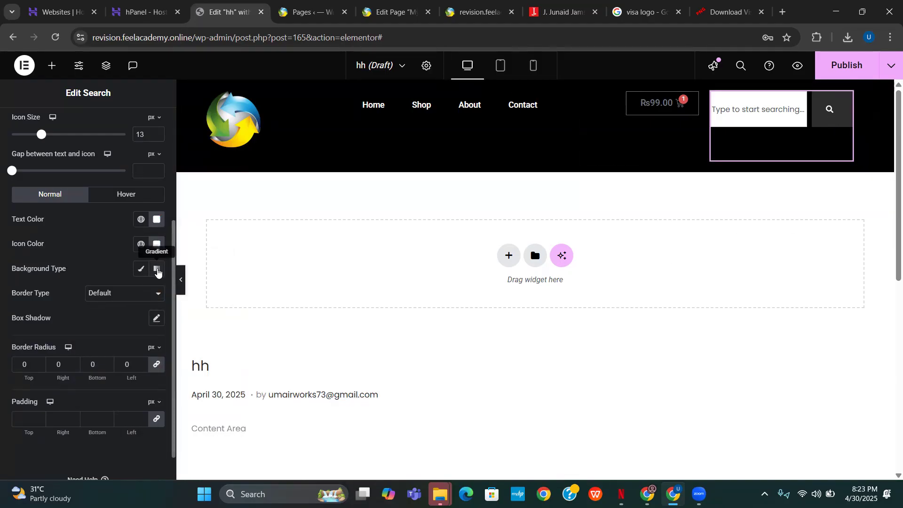
Step: Give the search submit button a Classic background in yellow, #E3DB38
click(141, 269)
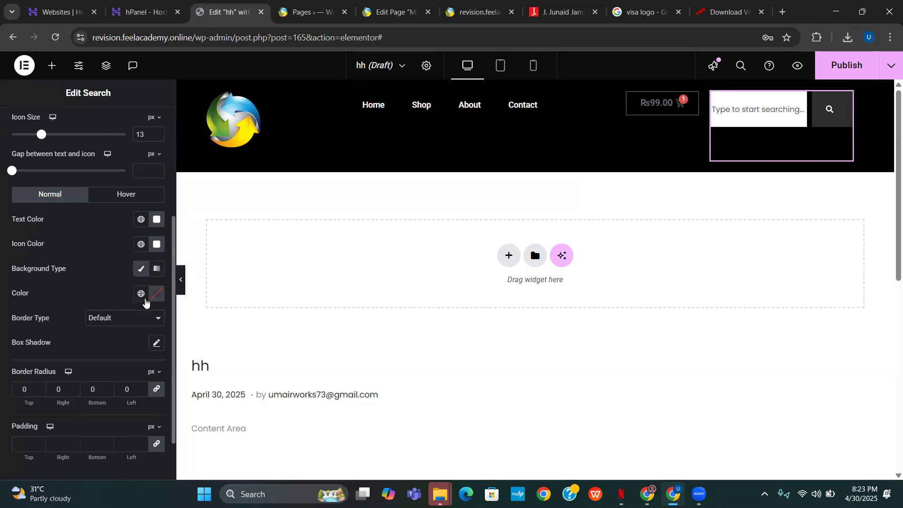
click(157, 293)
mouse_move(120, 355)
mouse_down()
mouse_move(92, 336)
mouse_move(123, 362)
mouse_move(117, 412)
mouse_move(83, 319)
mouse_move(90, 305)
mouse_move(121, 356)
mouse_move(85, 335)
mouse_move(120, 387)
mouse_up()
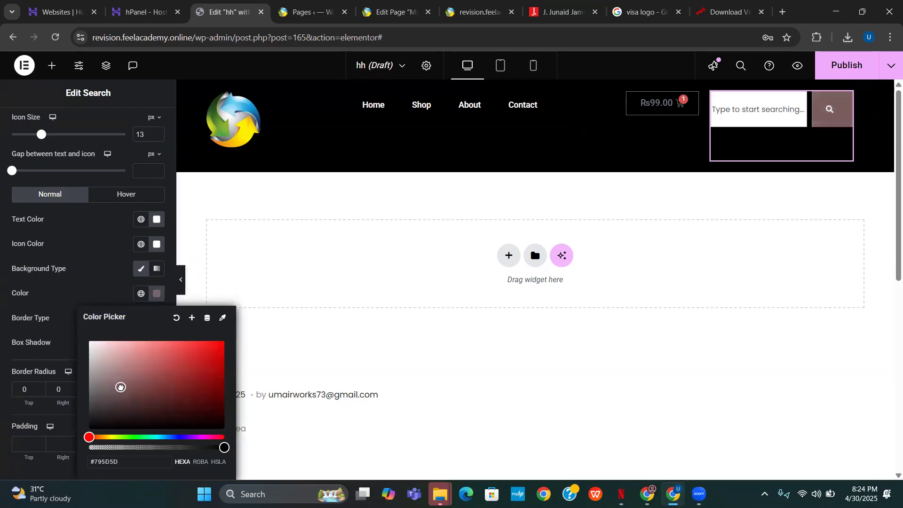
drag(155, 437, 156, 437)
mouse_move(112, 377)
mouse_down()
mouse_move(210, 339)
mouse_move(191, 351)
mouse_up()
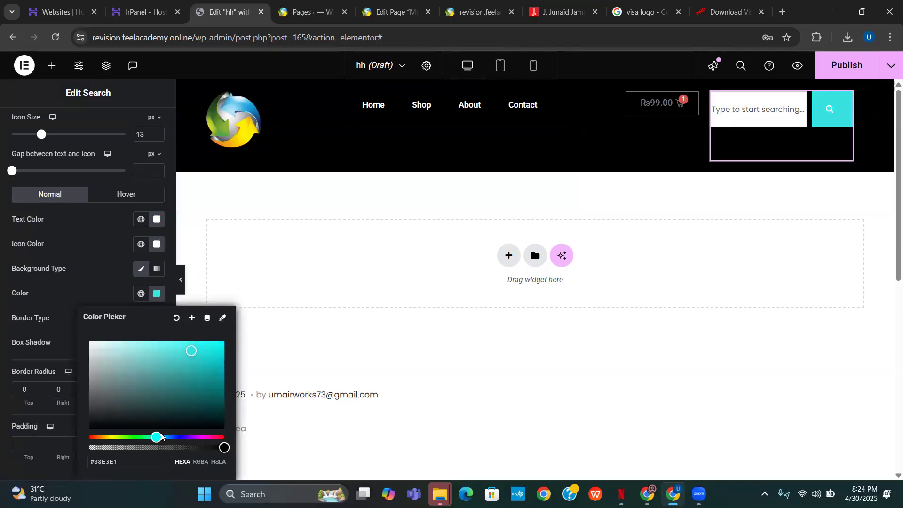
drag(157, 437, 110, 437)
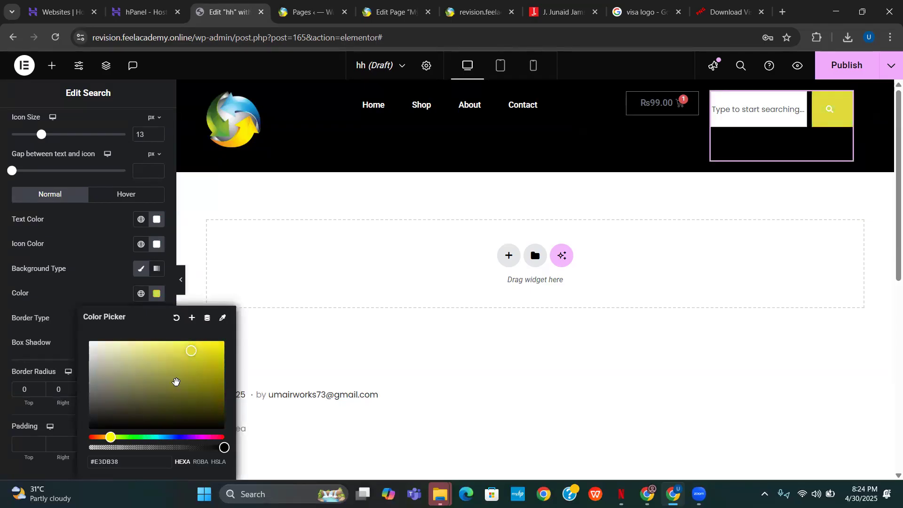
click(333, 215)
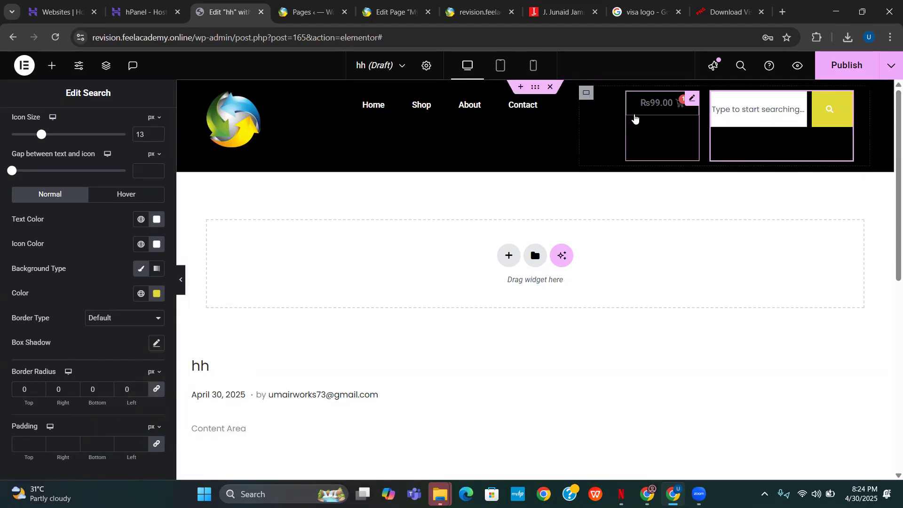
Step: Set the person icon's primary colour to #FFFFFF and its size to 26 px in the header
click(600, 120)
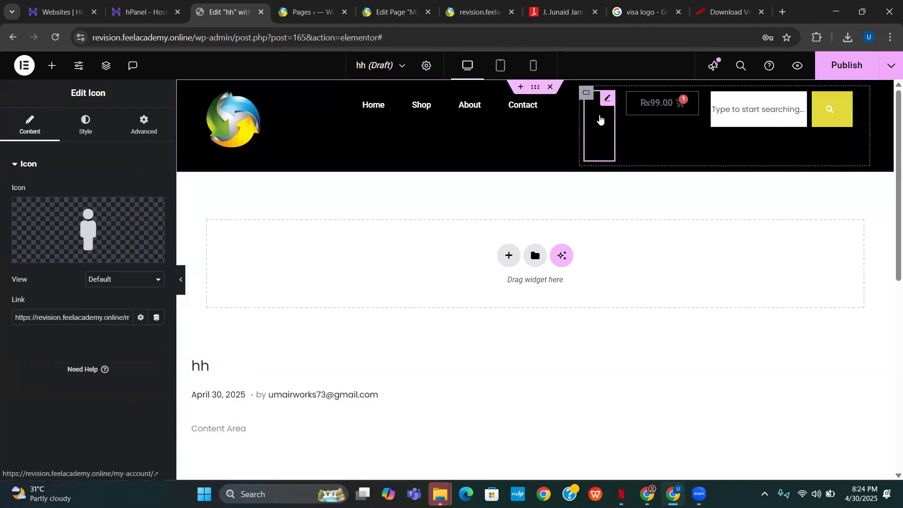
click(85, 123)
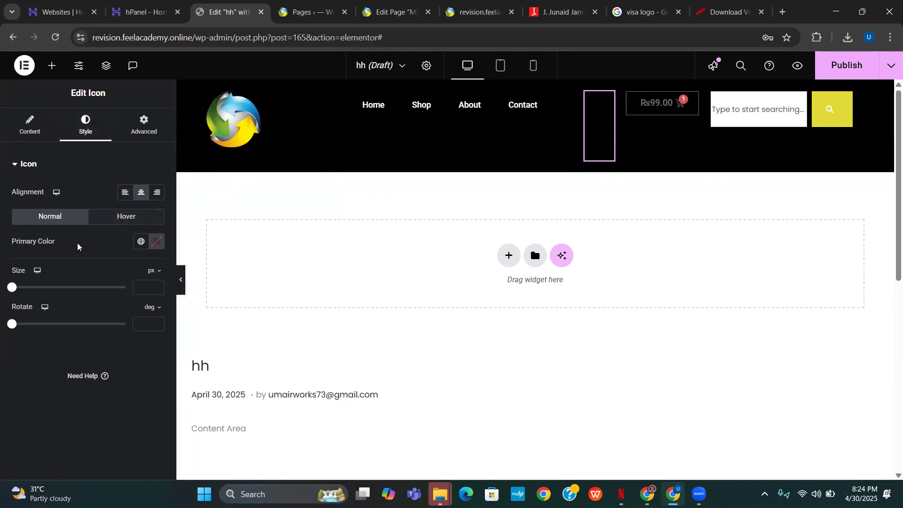
drag(13, 289, 26, 291)
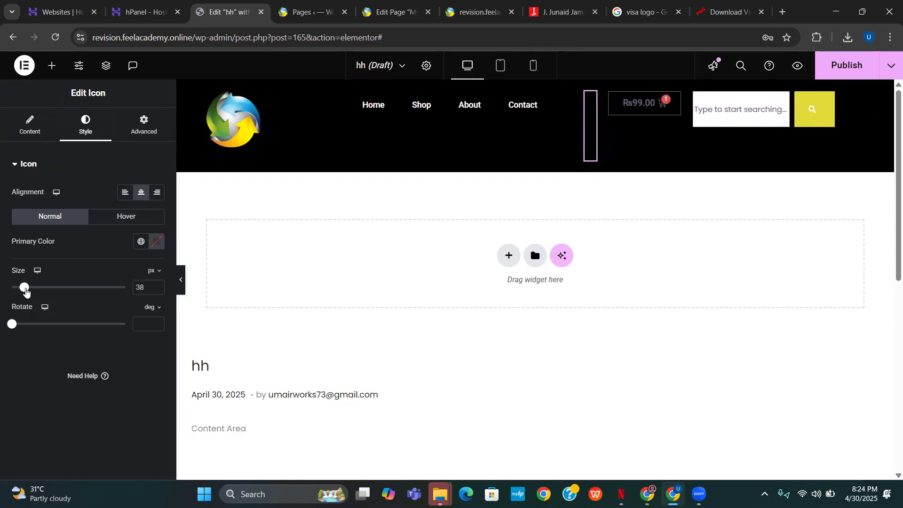
click(157, 241)
text(#FFFFFF)
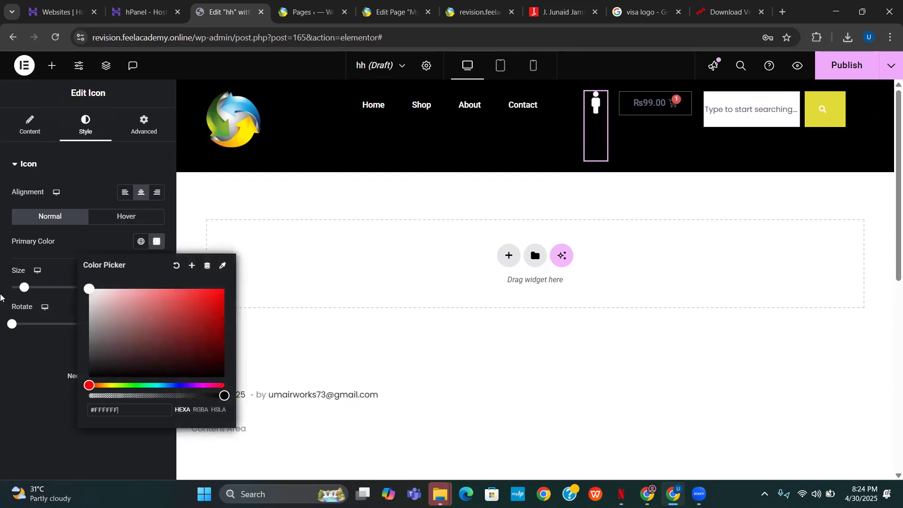
click(32, 291)
mouse_move(24, 288)
mouse_down()
mouse_move(55, 286)
mouse_move(19, 285)
mouse_up()
Step: Try the person icon at 75 px with a 7-degree rotation, and restore 26 px and 0 degrees
click(21, 127)
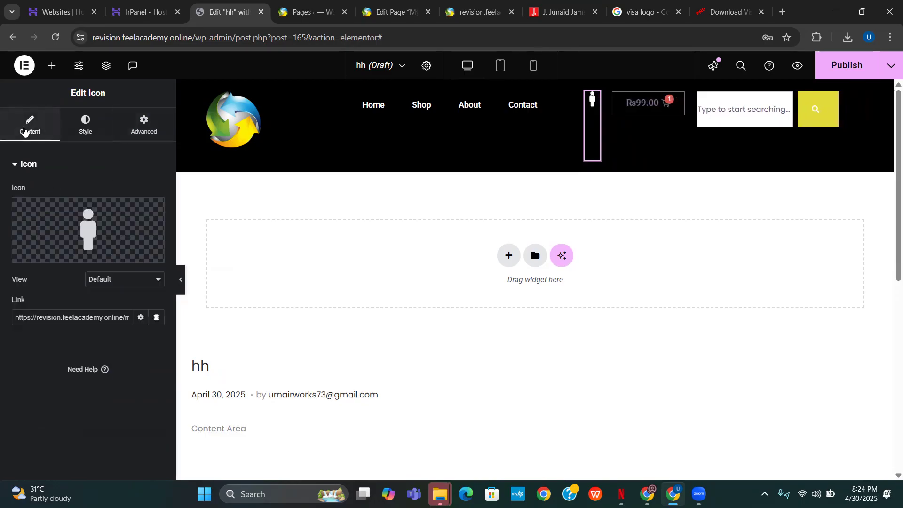
click(114, 284)
click(125, 290)
click(85, 125)
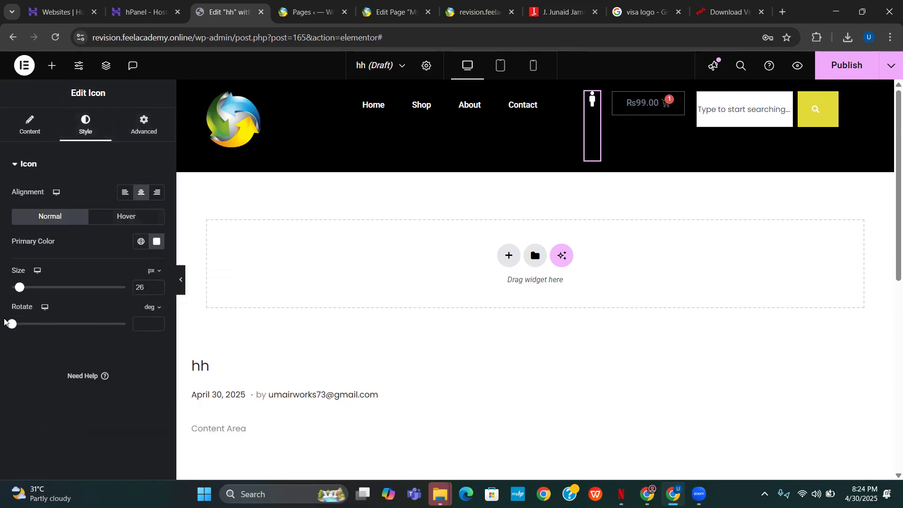
mouse_move(11, 325)
mouse_down()
mouse_move(22, 325)
mouse_move(14, 324)
mouse_up()
drag(20, 288, 37, 288)
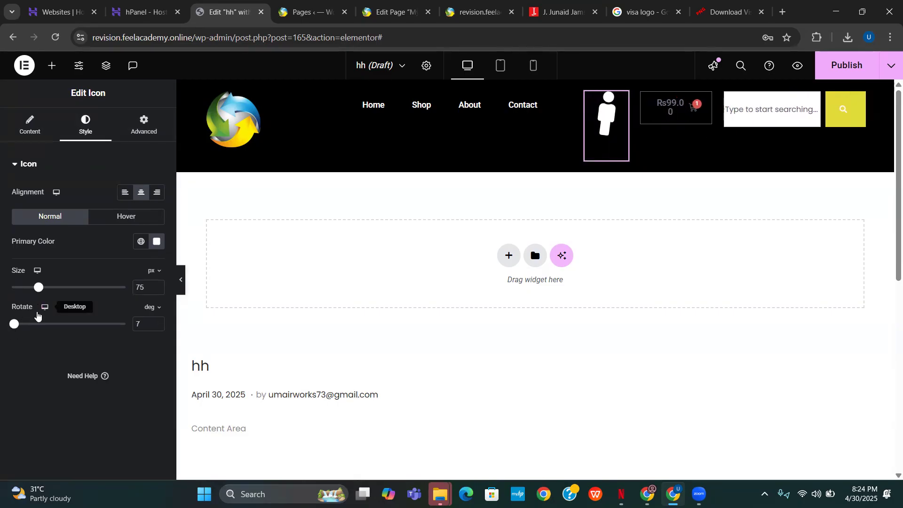
drag(14, 324, 4, 320)
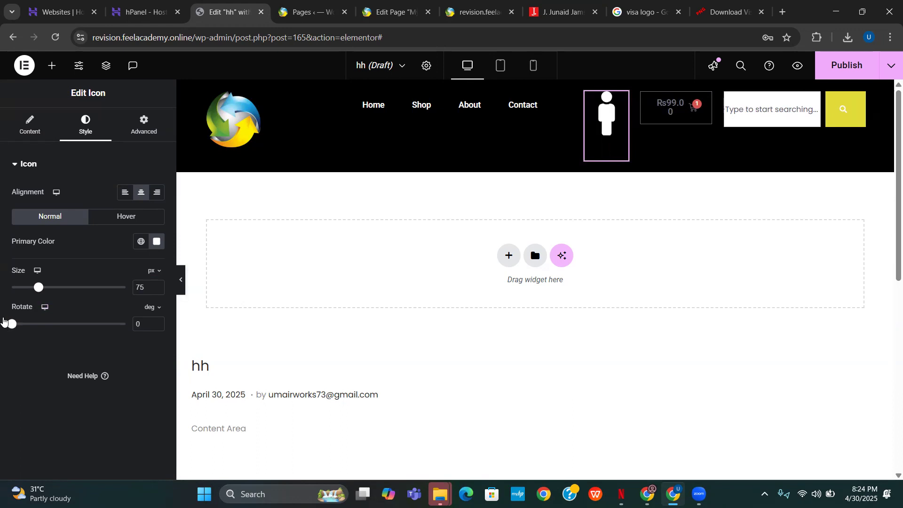
drag(40, 294, 19, 288)
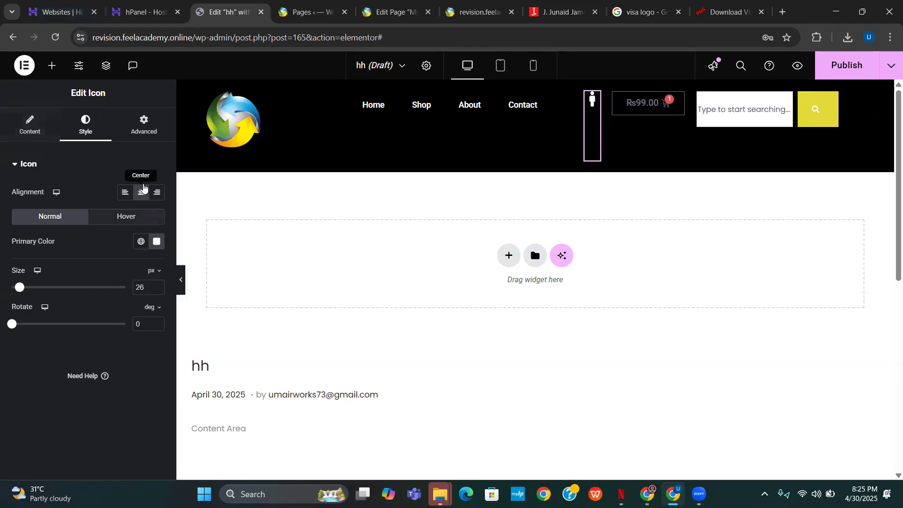
Step: Set the person icon's alignment to Left and its layout width to Inline (auto)
click(124, 193)
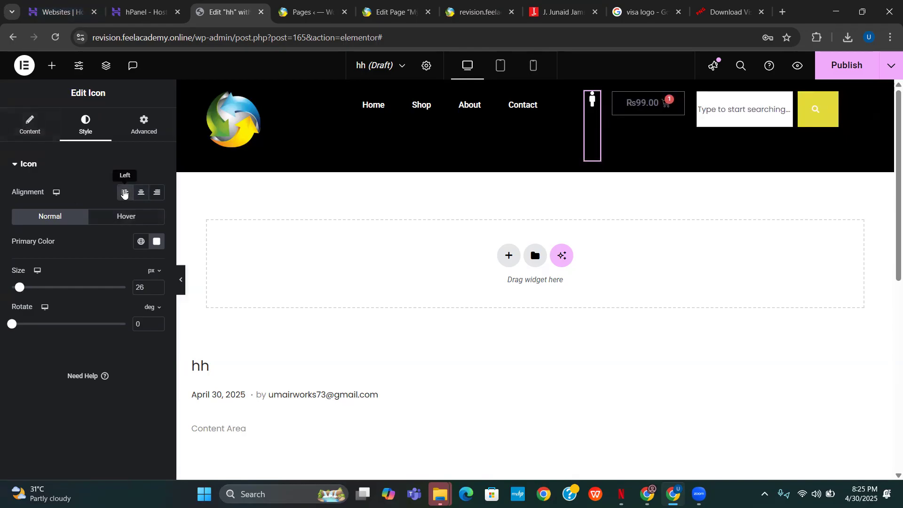
click(141, 133)
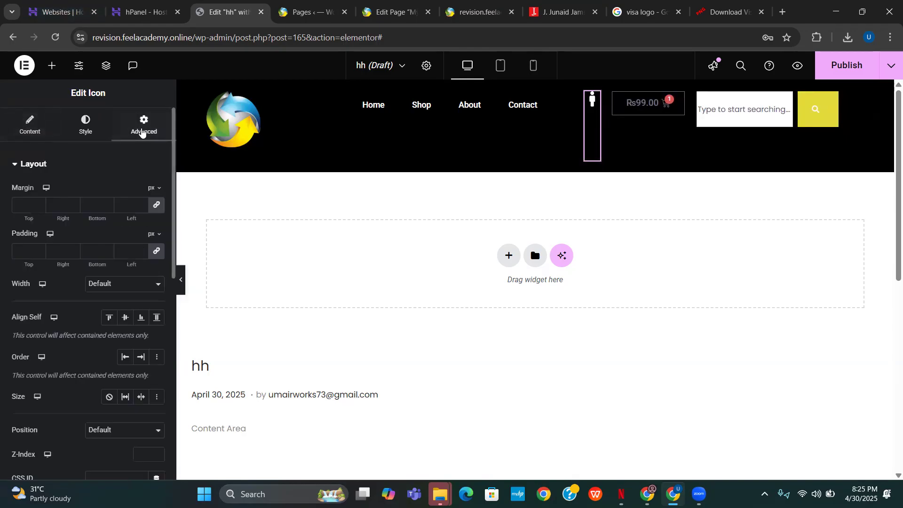
click(119, 286)
click(117, 335)
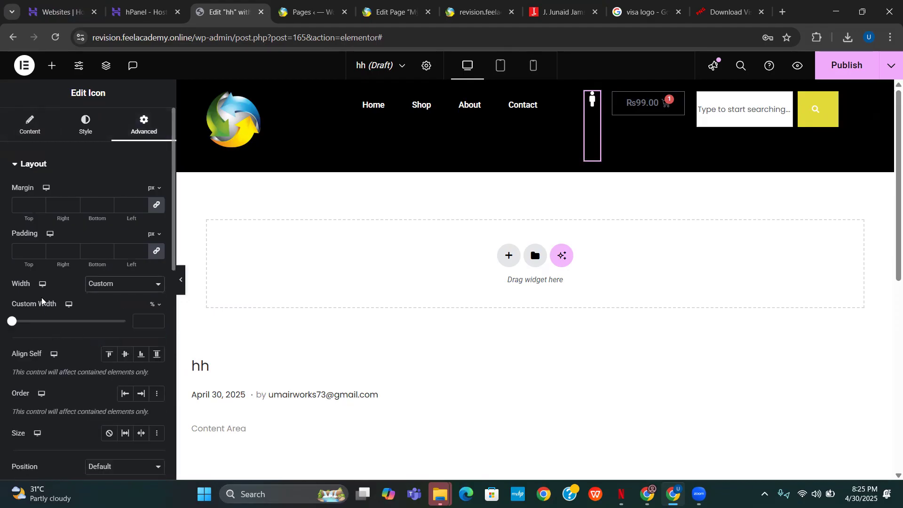
click(122, 289)
click(117, 327)
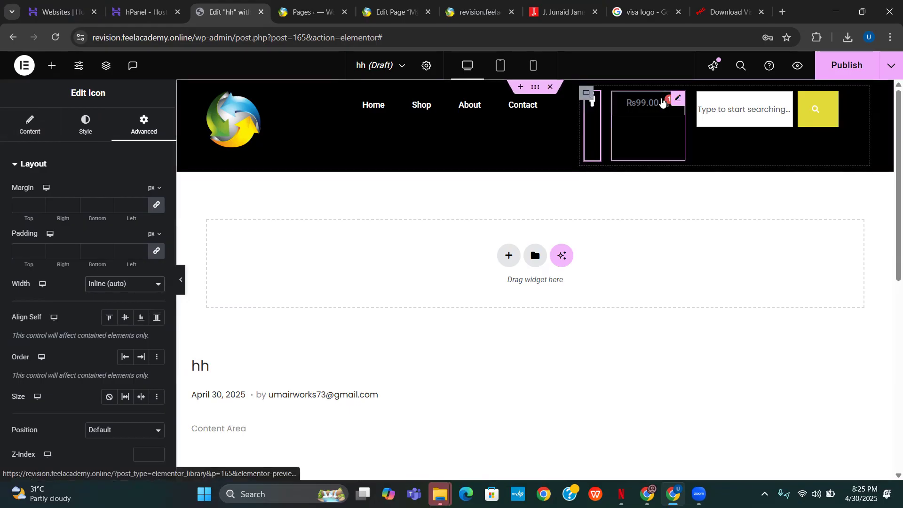
Step: Try the Plain items indicator on the Menu Cart, restore Bubble, and set the menu icon's alignment to Left
click(677, 100)
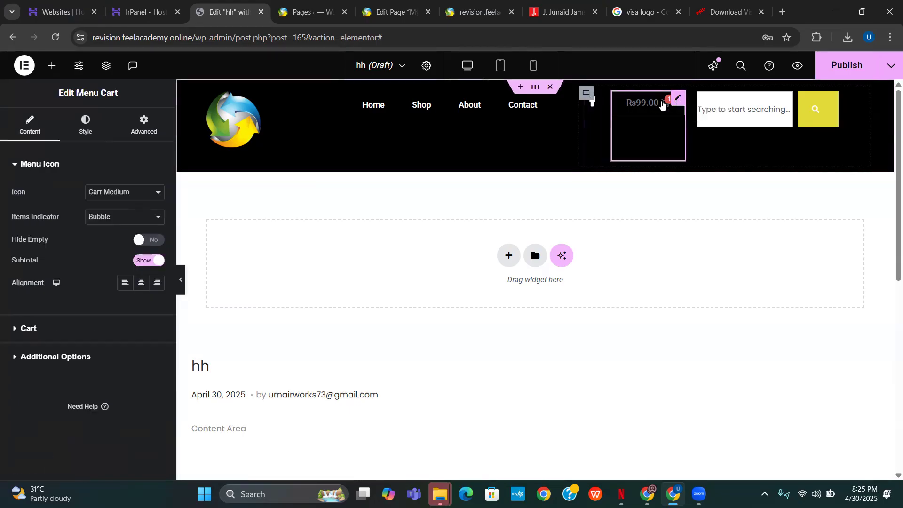
click(127, 219)
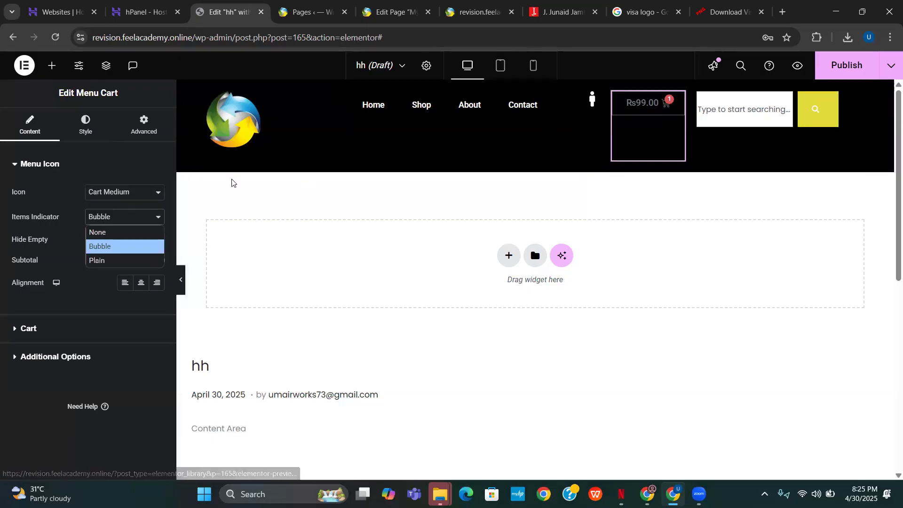
click(110, 260)
click(131, 221)
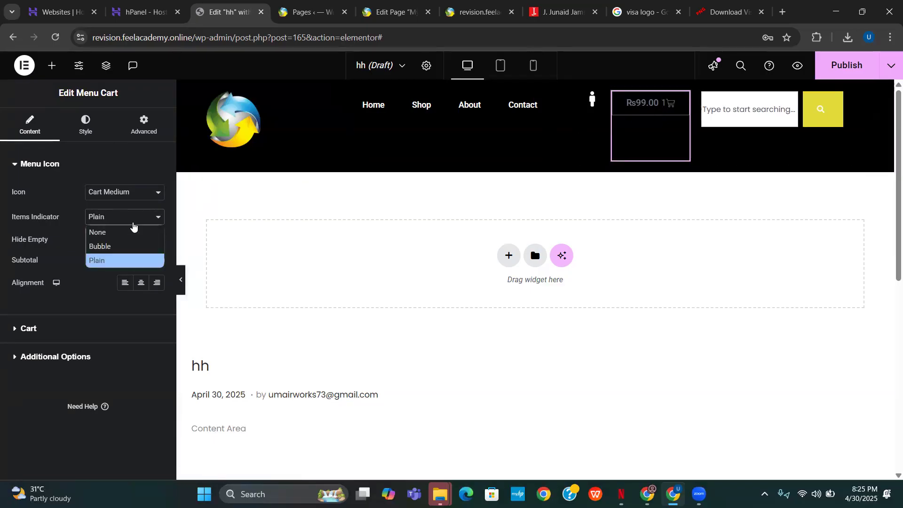
click(122, 245)
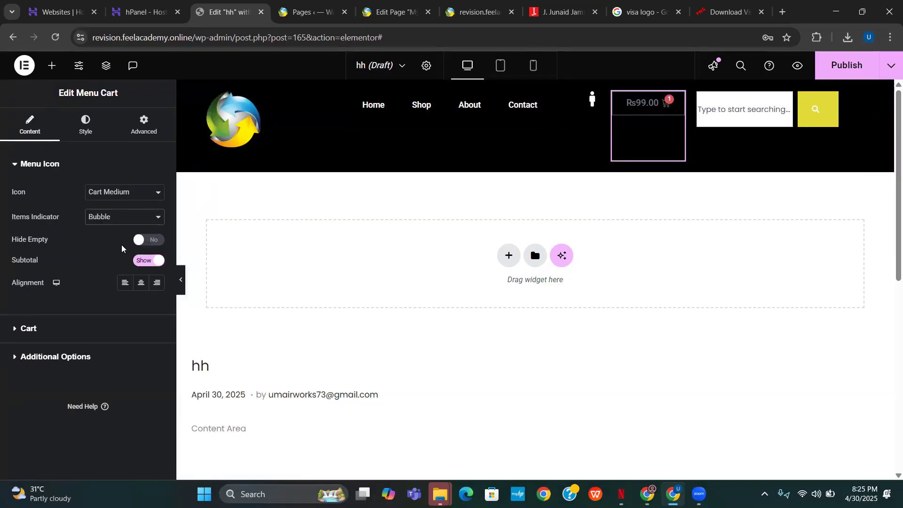
click(124, 282)
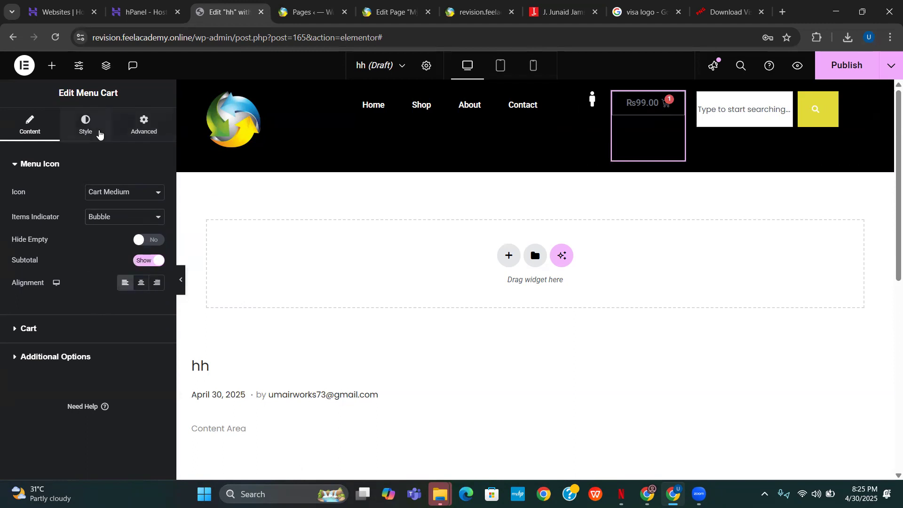
Step: Set the Menu Cart menu icon's normal-state text colour to near-white #FFFBFB
click(100, 133)
click(157, 216)
drag(117, 296, 92, 264)
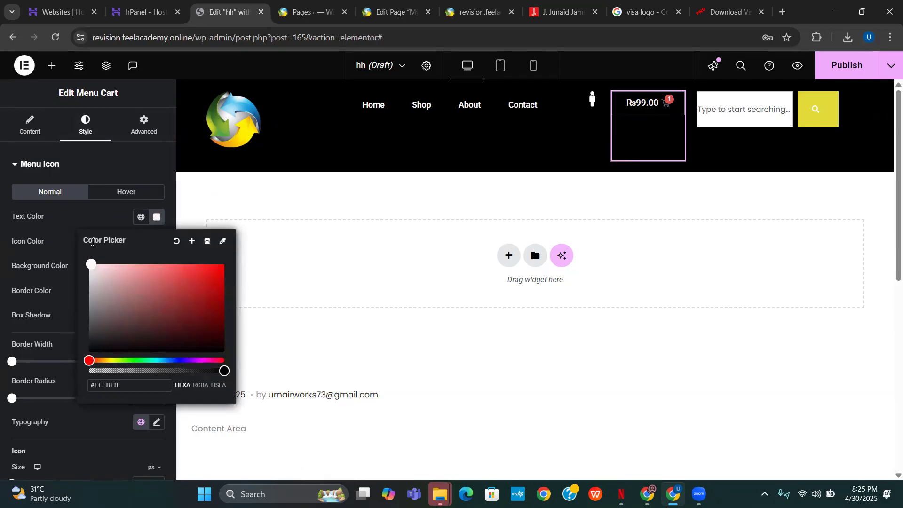
click(4, 170)
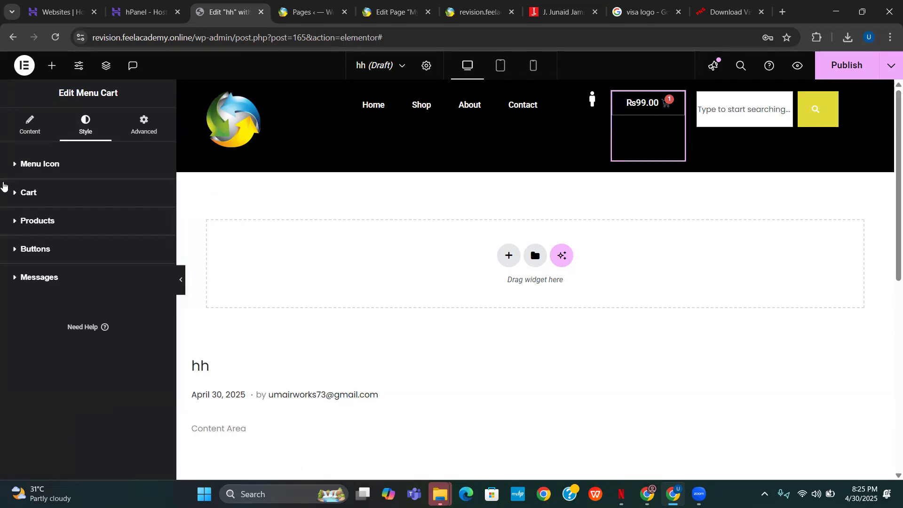
Step: Set the Menu Cart's cart background colour to #FFFFFF
click(56, 198)
click(157, 220)
drag(102, 281, 90, 268)
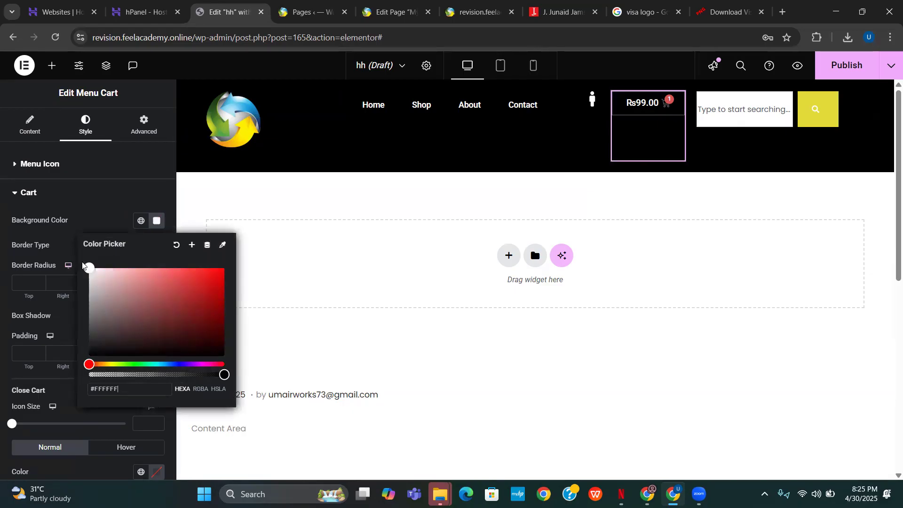
click(1, 255)
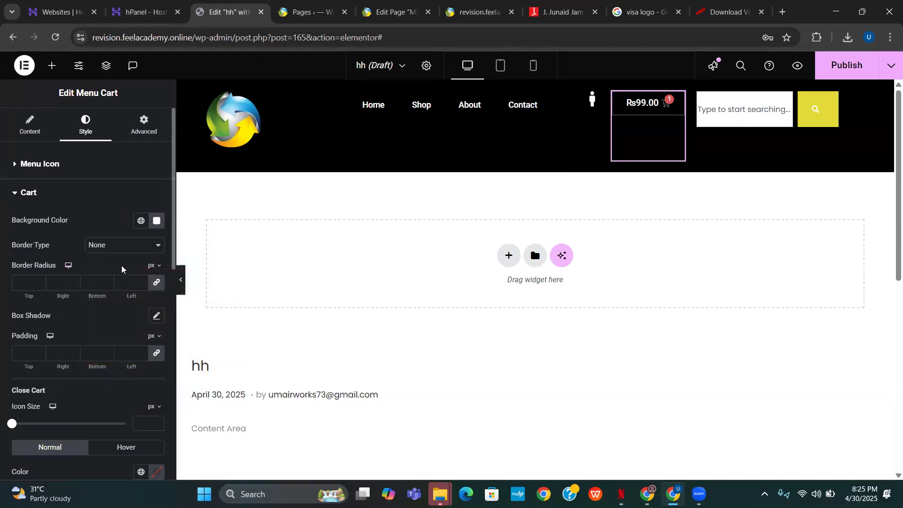
Step: Set the cart's Remove Item icon colour to #FFFFFF for the normal state
scroll(116, 266, down, 3)
scroll(117, 268, down, 4)
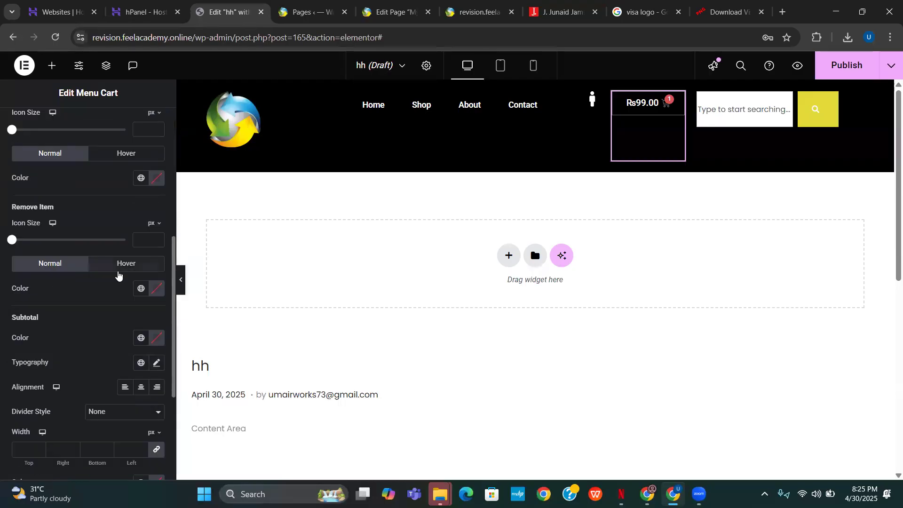
scroll(118, 274, down, 1)
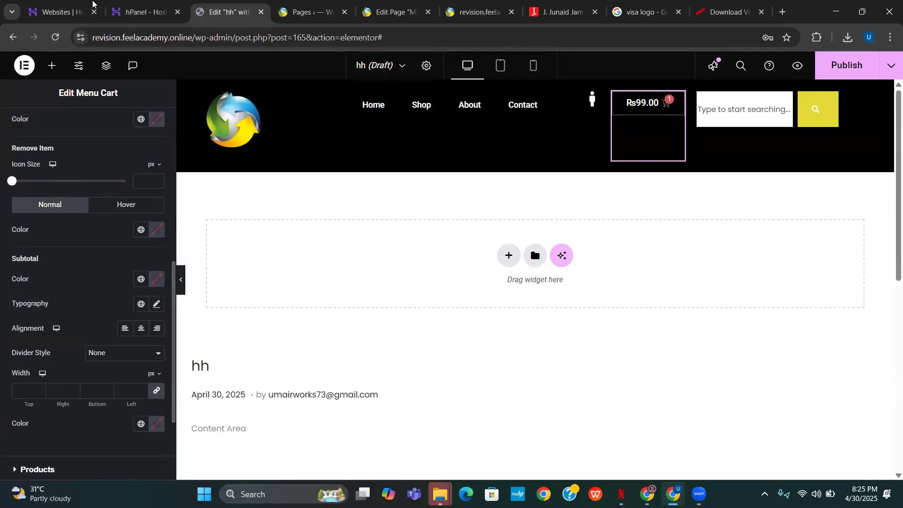
click(159, 231)
text(#FFFFFF)
click(1, 298)
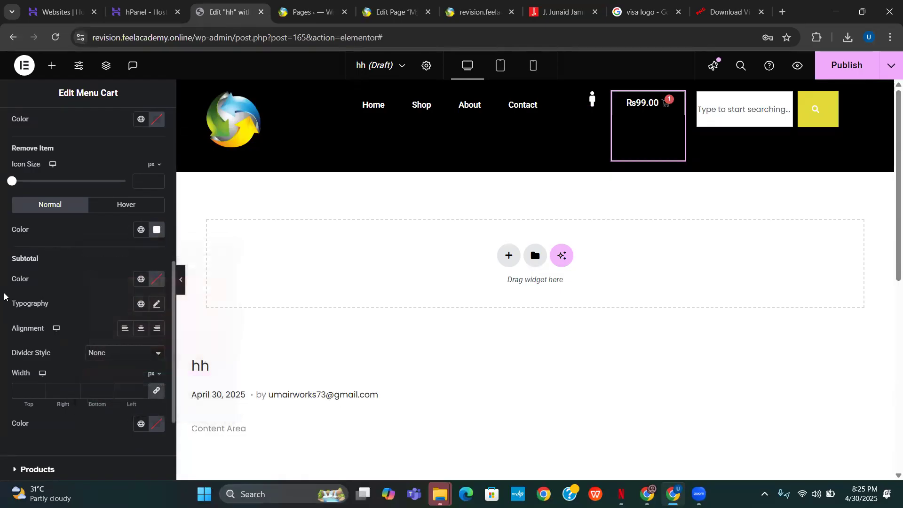
Step: Try centre alignment for the Menu Cart within its container, and set its Align Self option to Start
scroll(64, 314, down, 2)
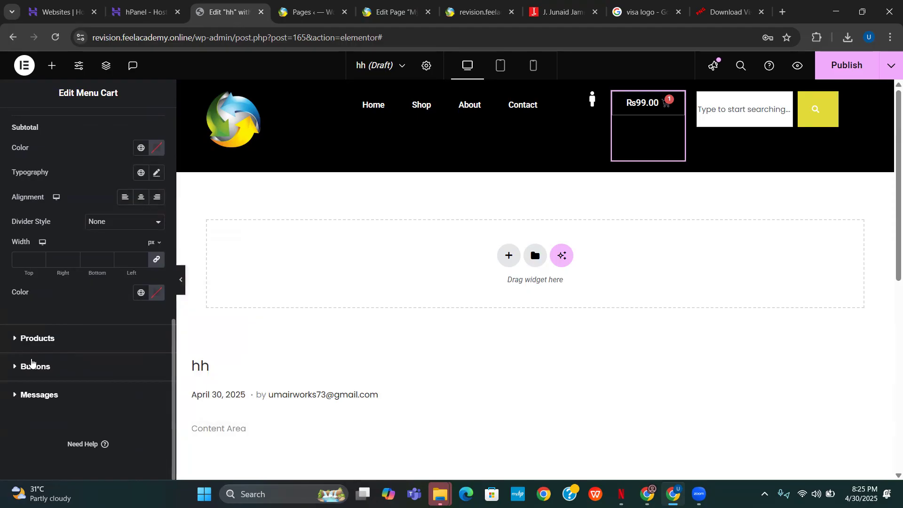
scroll(123, 187, up, 10)
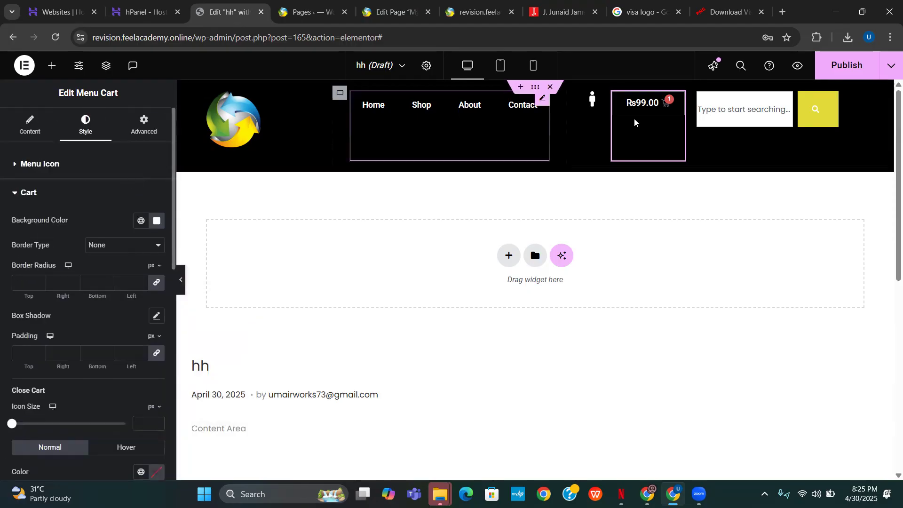
click(144, 120)
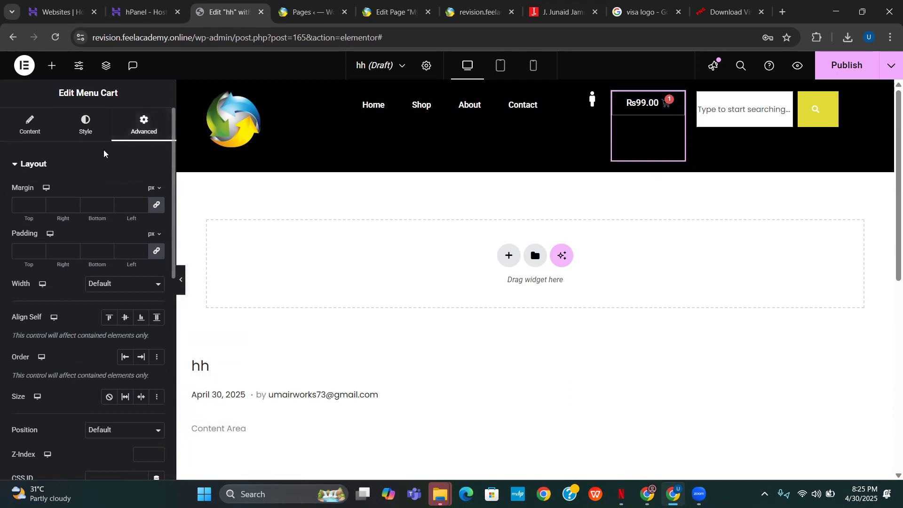
click(125, 318)
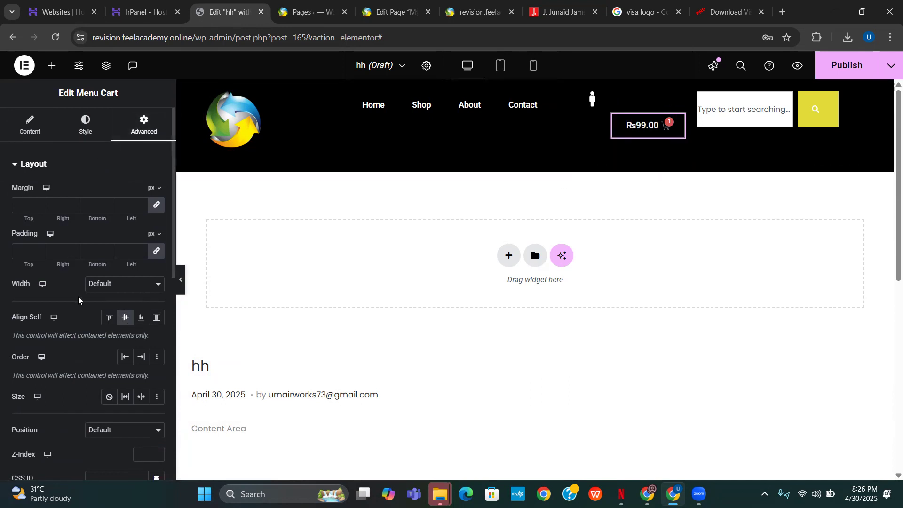
click(105, 318)
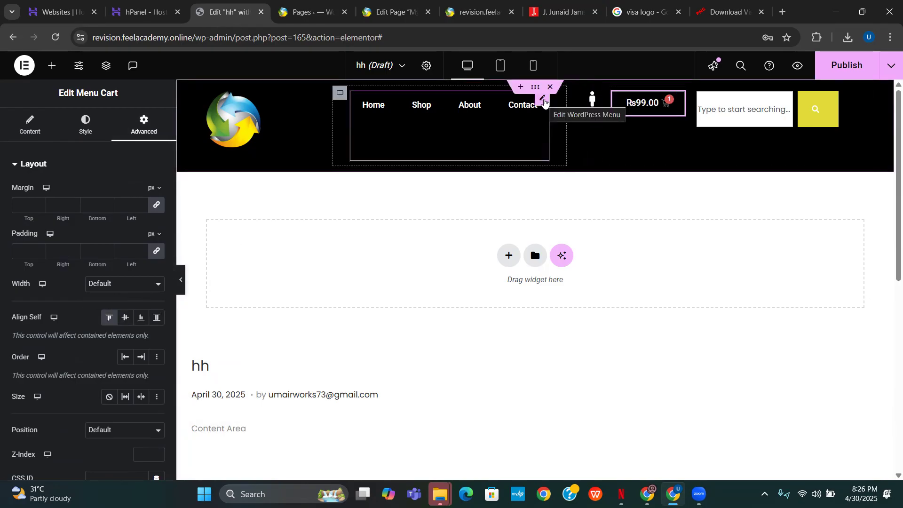
Step: Try a 78% width for the header container holding the account icon, cart and search box
click(587, 91)
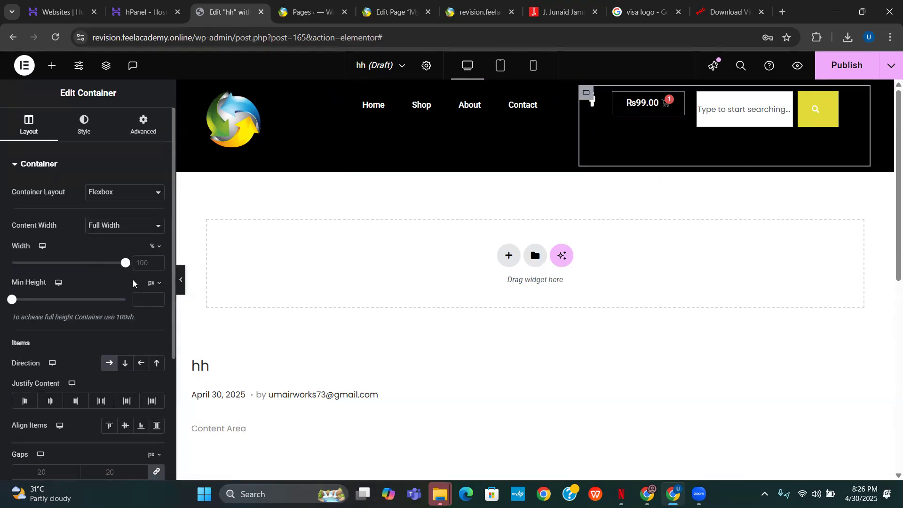
drag(125, 264, 98, 283)
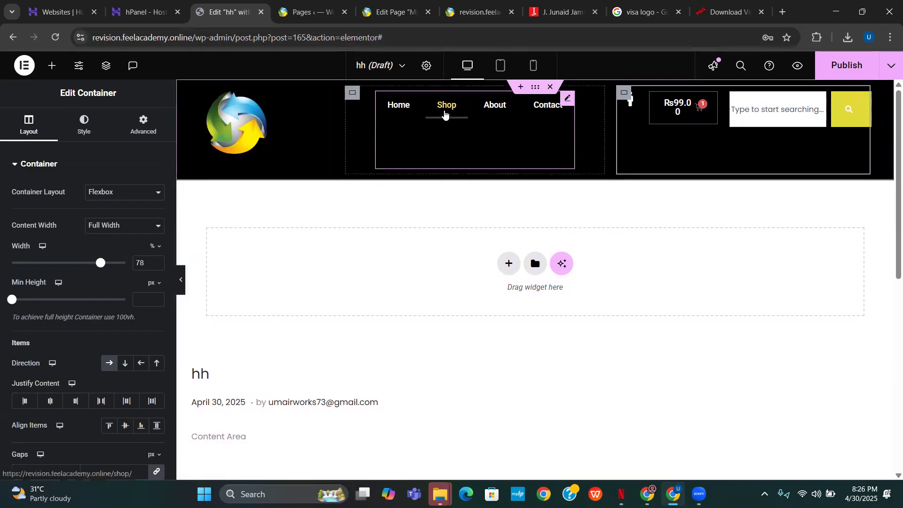
click(717, 352)
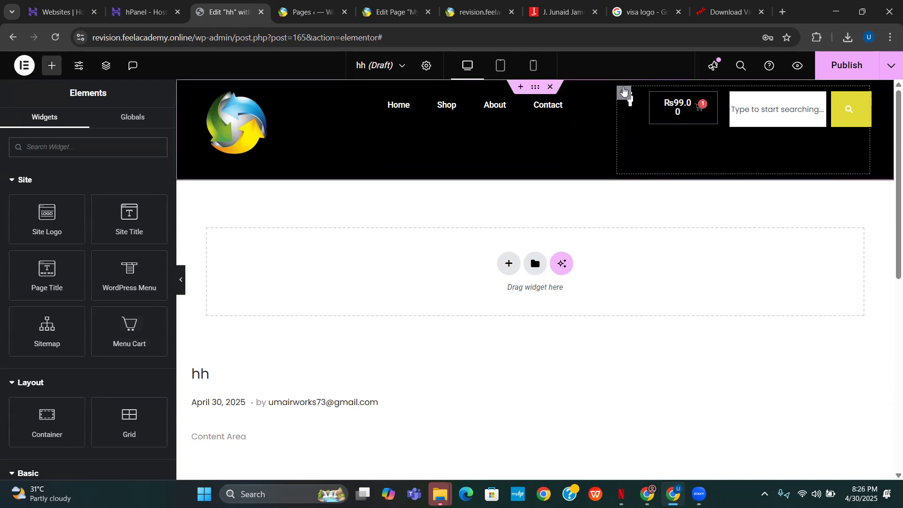
Step: Set the width of the container holding the account icon, cart and search box to 90% and its Justify Content to Space Between
click(624, 91)
drag(105, 266, 160, 301)
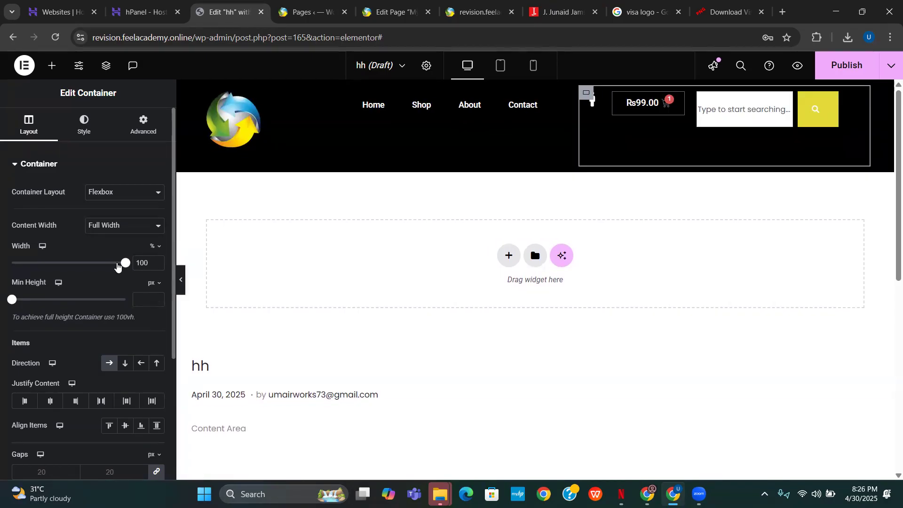
click(117, 266)
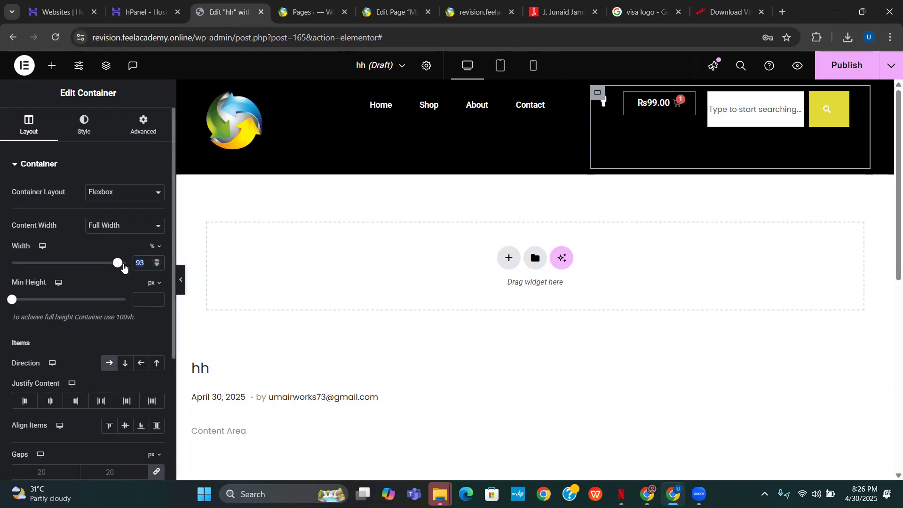
text(90)
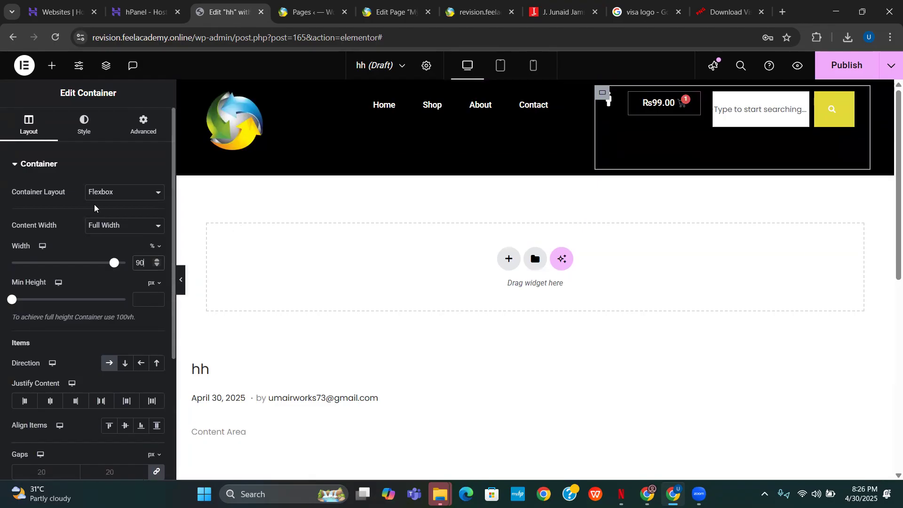
scroll(94, 204, down, 4)
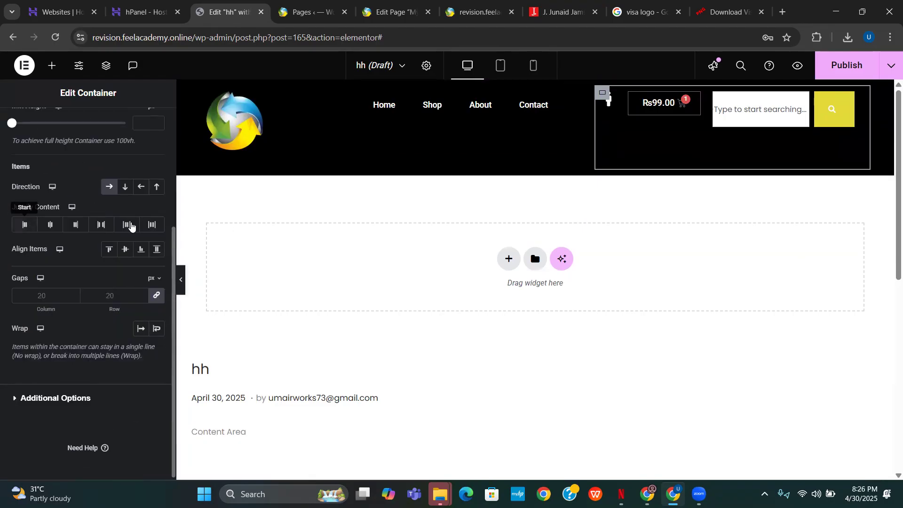
click(101, 226)
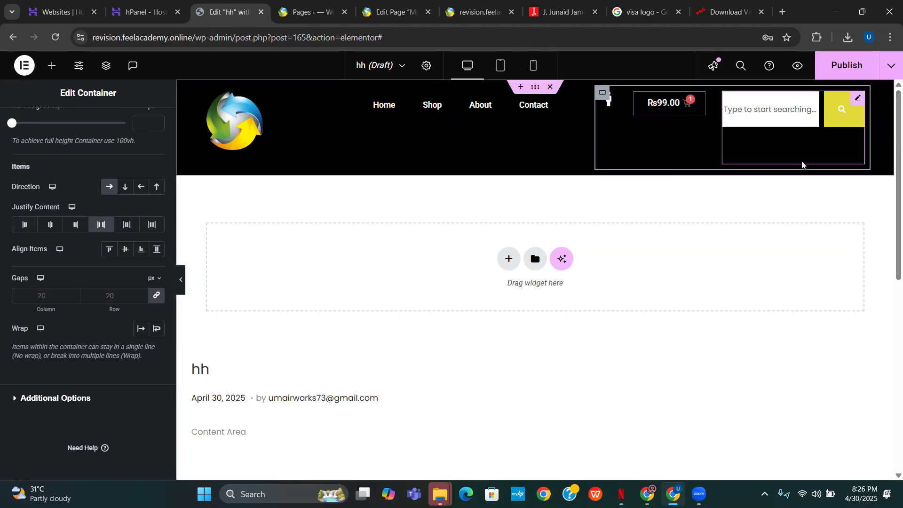
Step: Publish the header template with a display condition that includes the Entire Site
click(850, 64)
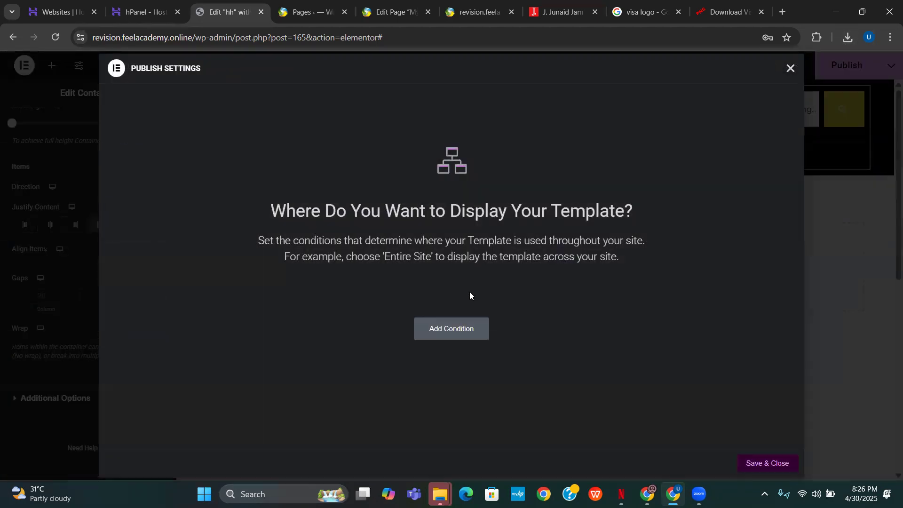
click(445, 328)
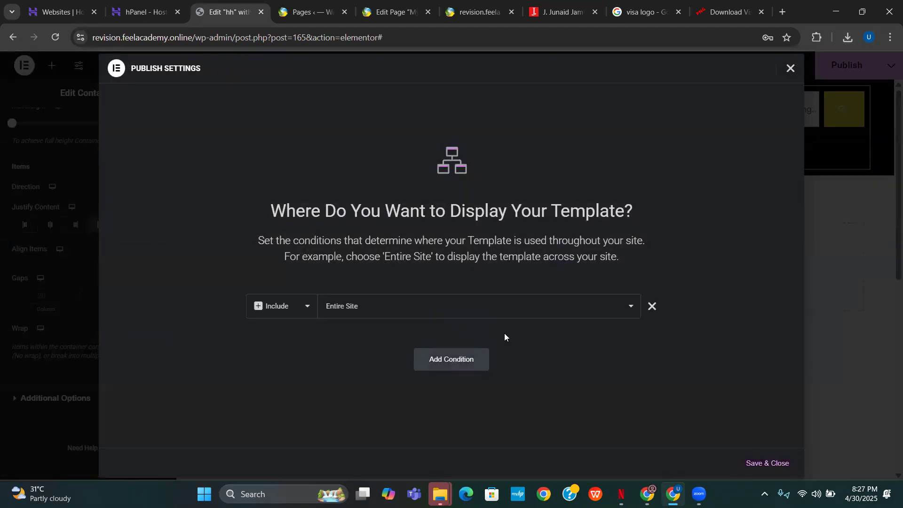
click(767, 463)
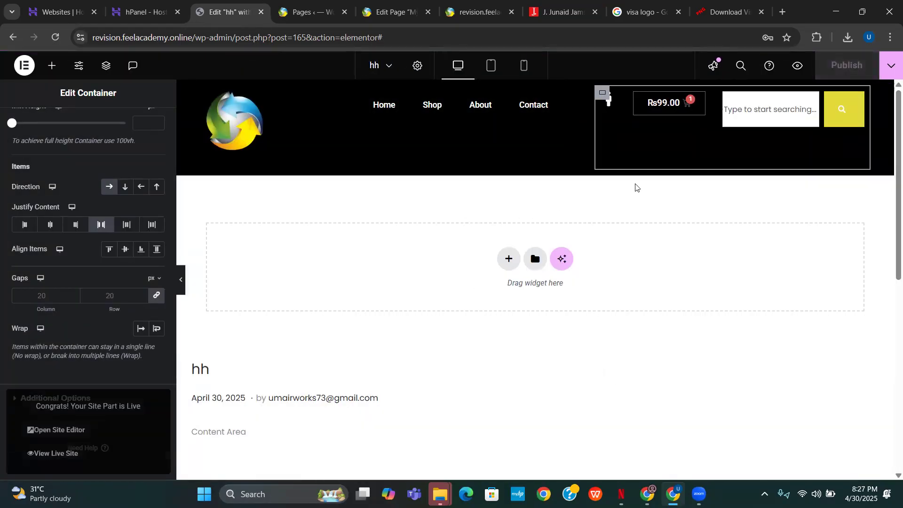
Step: Reload the live home page, test the header's account icon link, and return to the home page
key(ctrl+6)
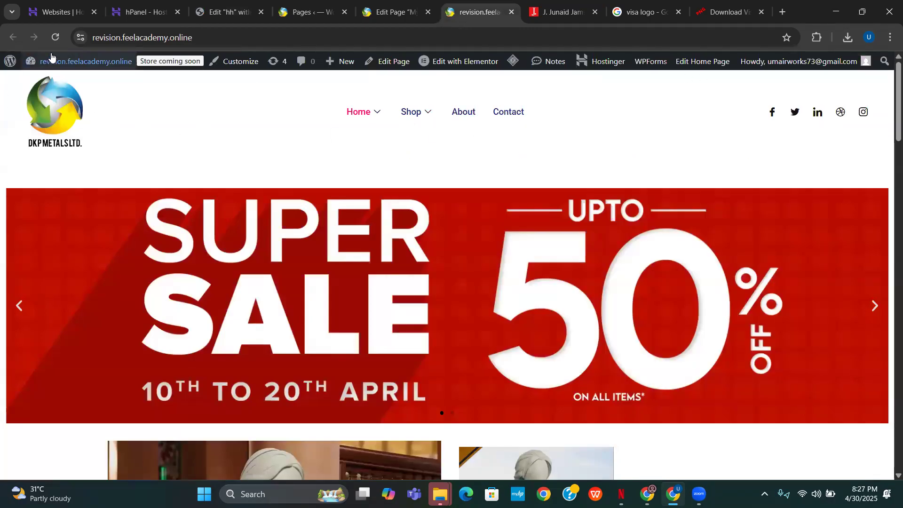
click(52, 43)
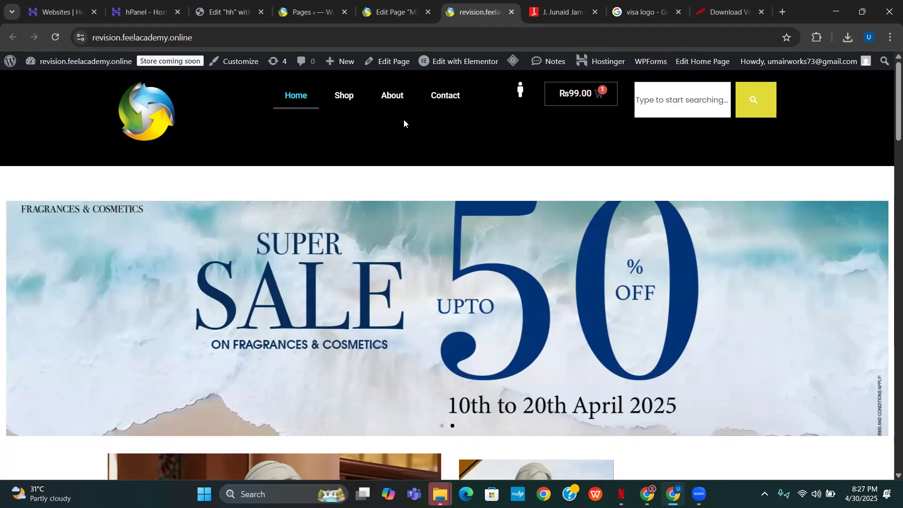
click(520, 91)
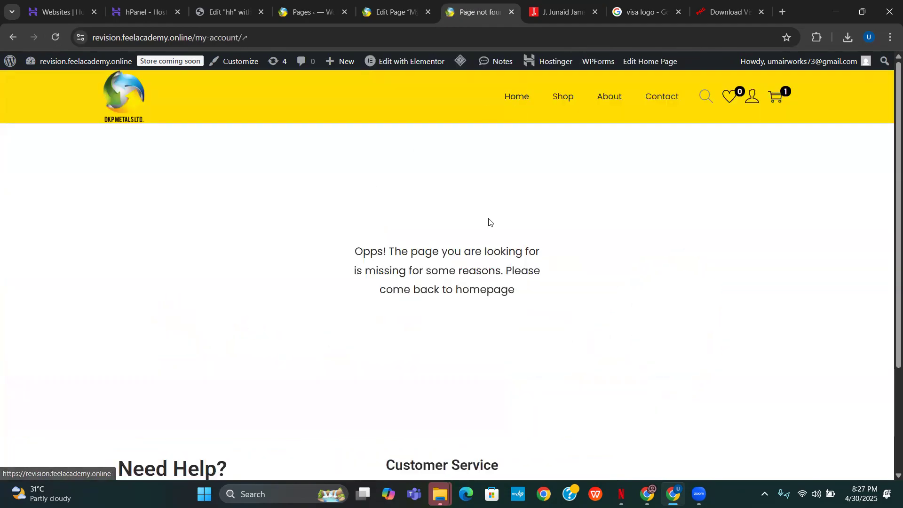
click(12, 41)
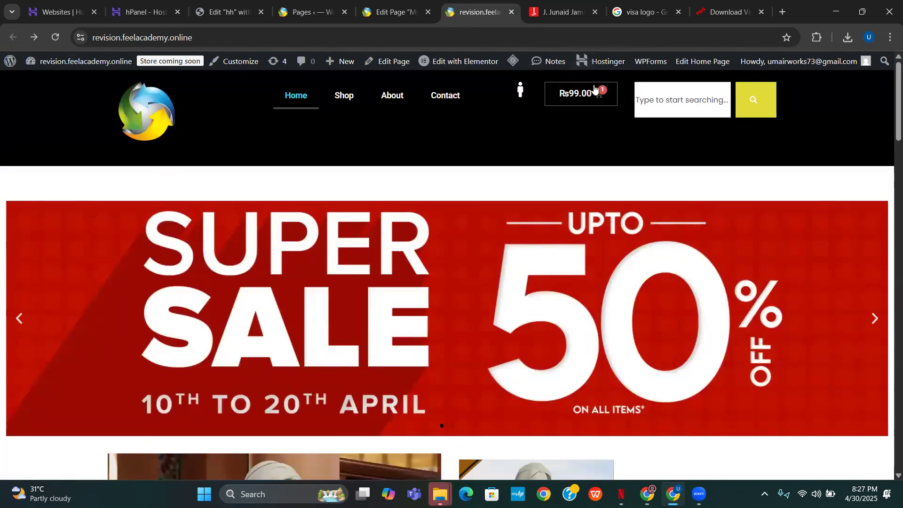
Step: Test the header's cart by opening and closing its side panel, and return to the live home page
click(572, 93)
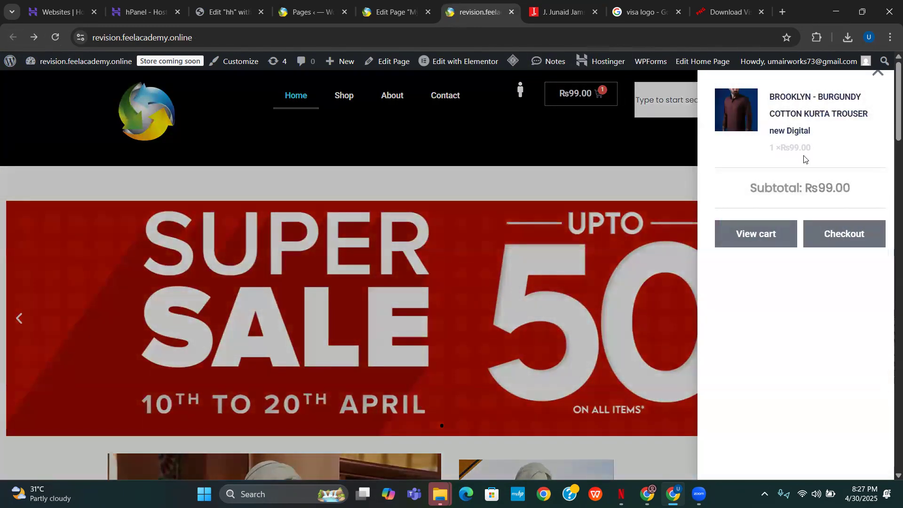
click(872, 75)
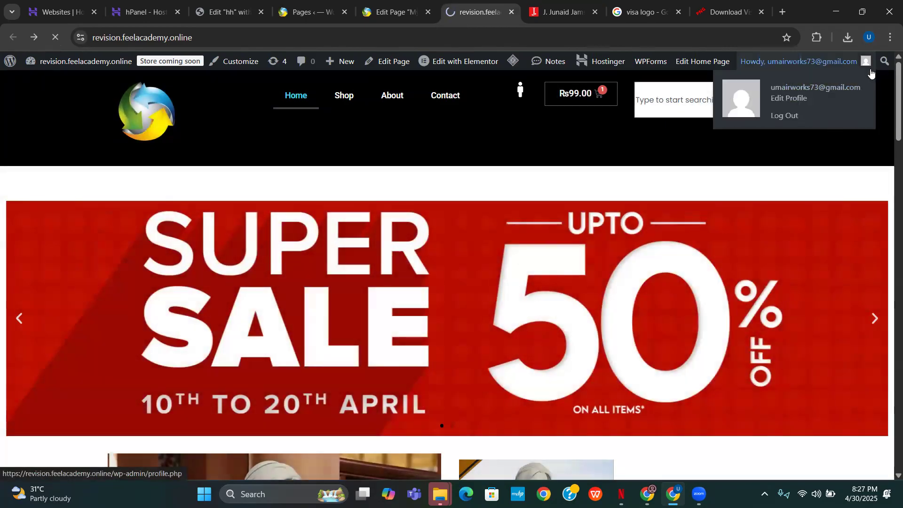
click(865, 61)
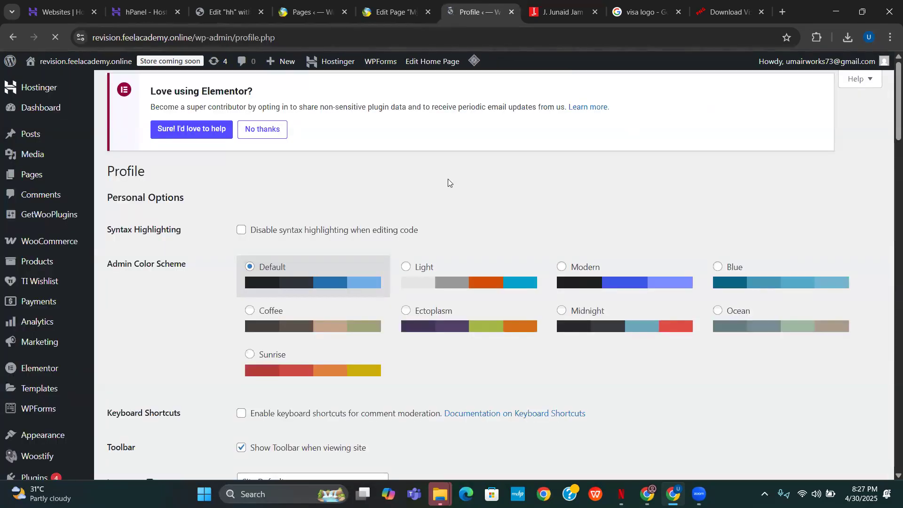
click(15, 42)
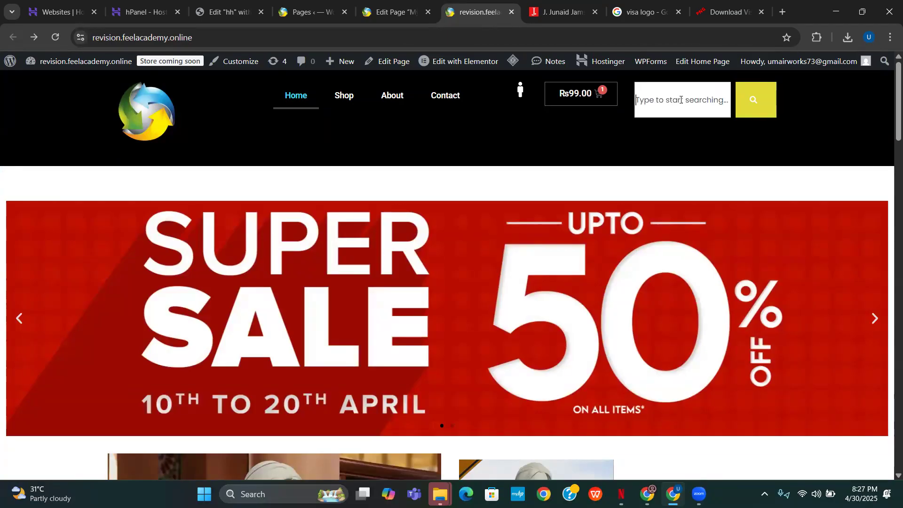
Step: Test the header search with "kurta", look through the results, and return to the home page
text(ku)
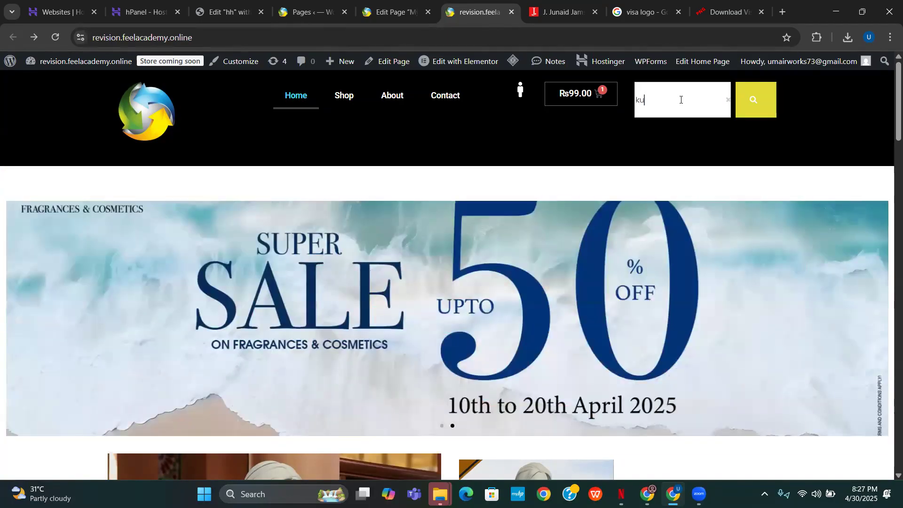
key(Return)
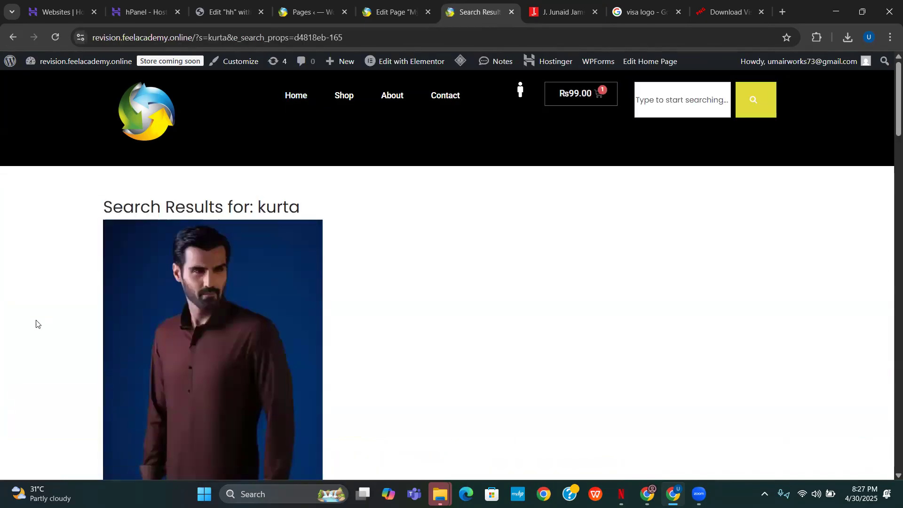
scroll(36, 323, down, 6)
scroll(196, 260, up, 1)
scroll(193, 262, down, 3)
scroll(194, 262, up, 5)
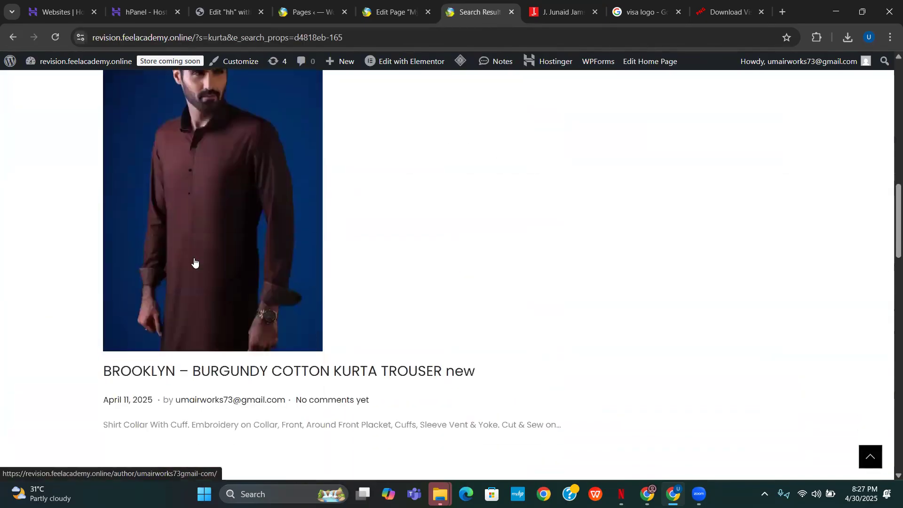
scroll(194, 261, up, 14)
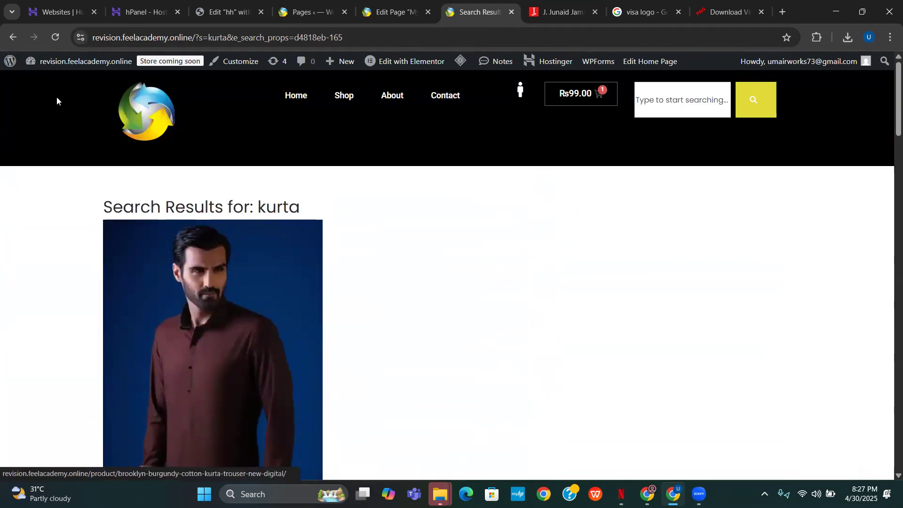
click(12, 34)
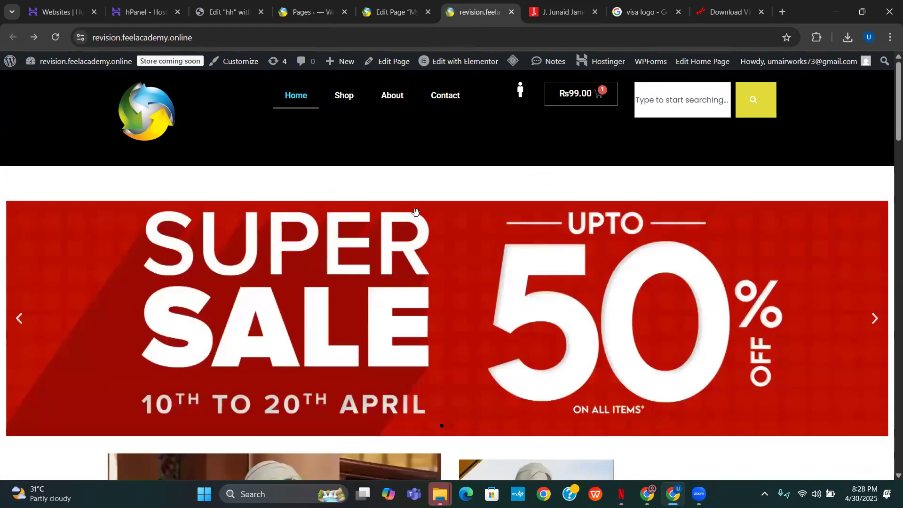
Step: Review the live home page from the new header down to the newsletter sign-up section and footer
scroll(423, 252, down, 15)
scroll(475, 314, down, 10)
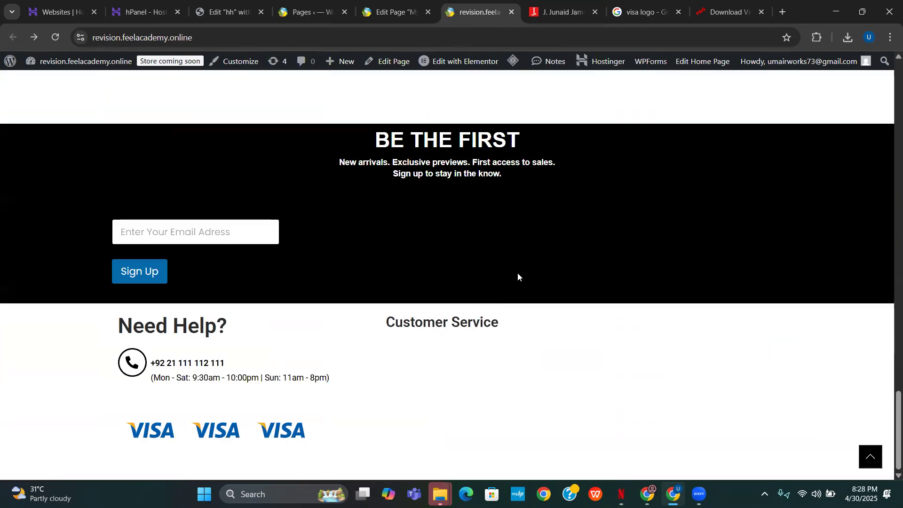
click(867, 457)
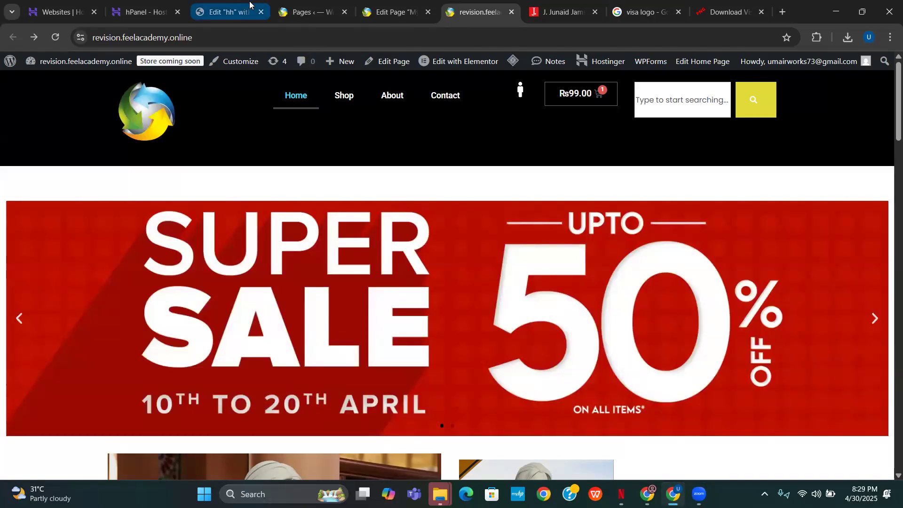
scroll(479, 241, down, 1)
scroll(480, 241, down, 20)
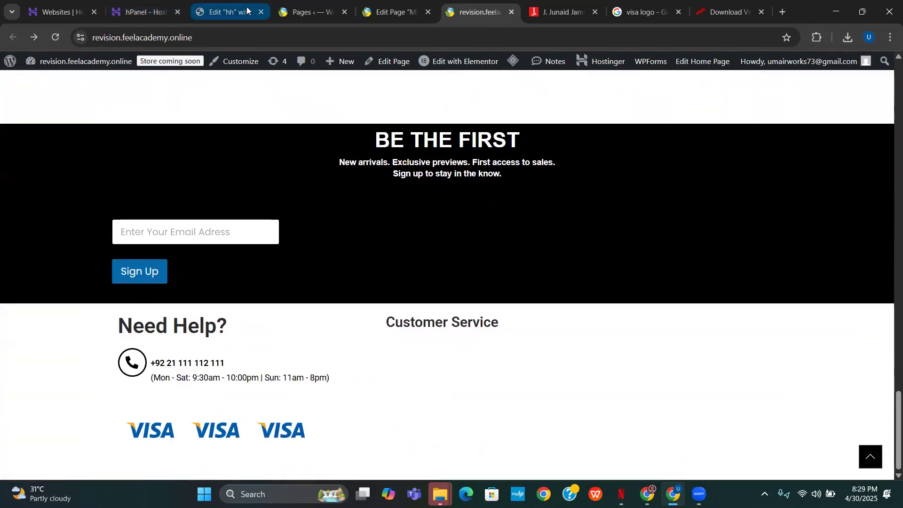
Step: Search for "mailchimp" among the plugins available to add to the WordPress site
click(305, 12)
scroll(58, 191, down, 2)
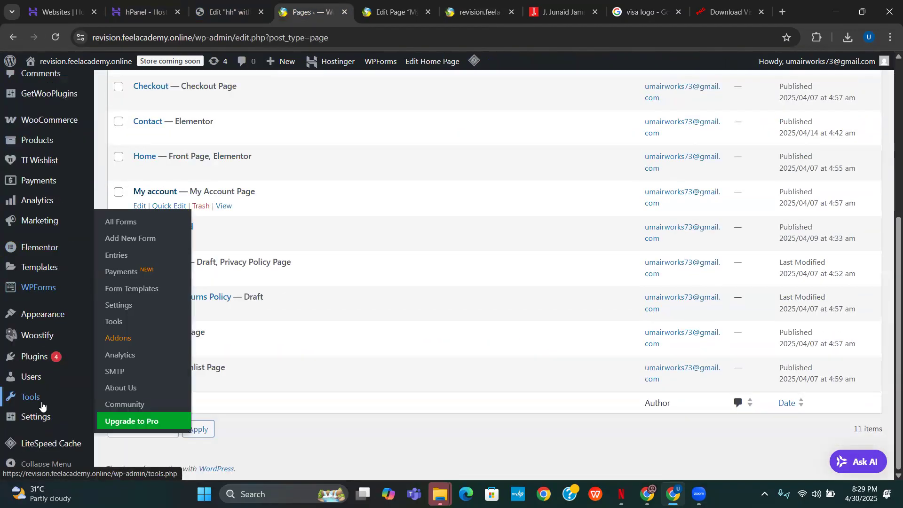
mouse_move(93, 350)
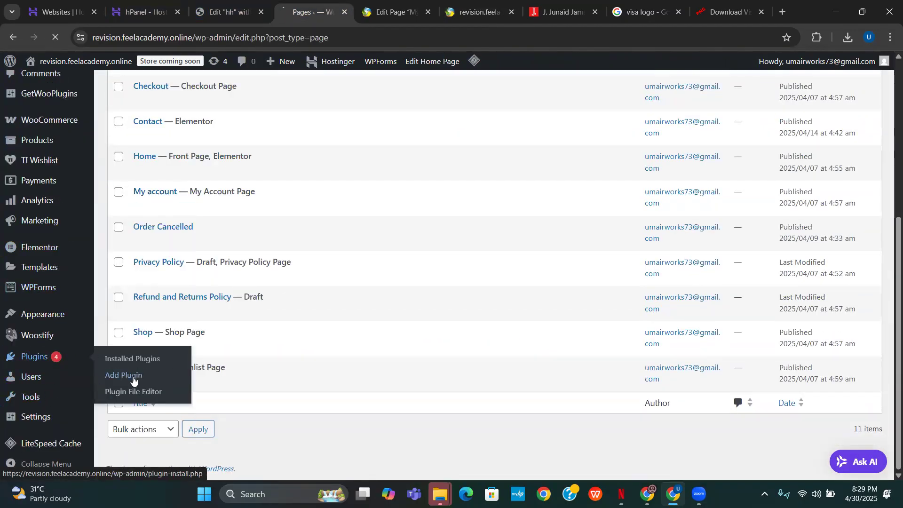
click(108, 376)
click(692, 122)
text(mailchimp)
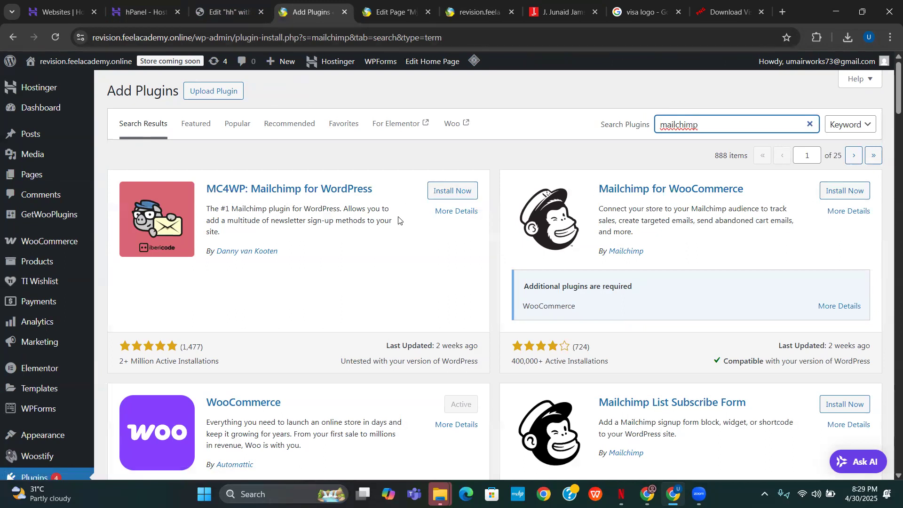
Step: Install and activate the MC4WP: Mailchimp for WordPress plugin
click(430, 191)
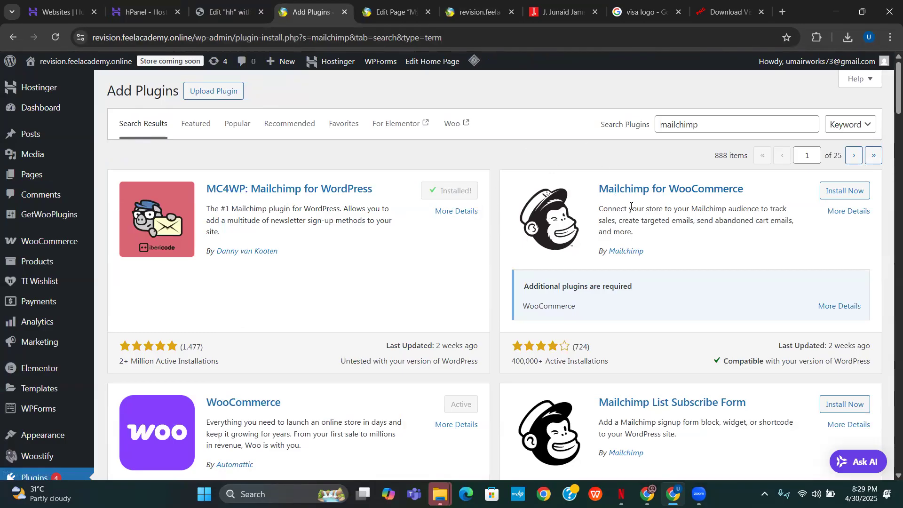
click(463, 198)
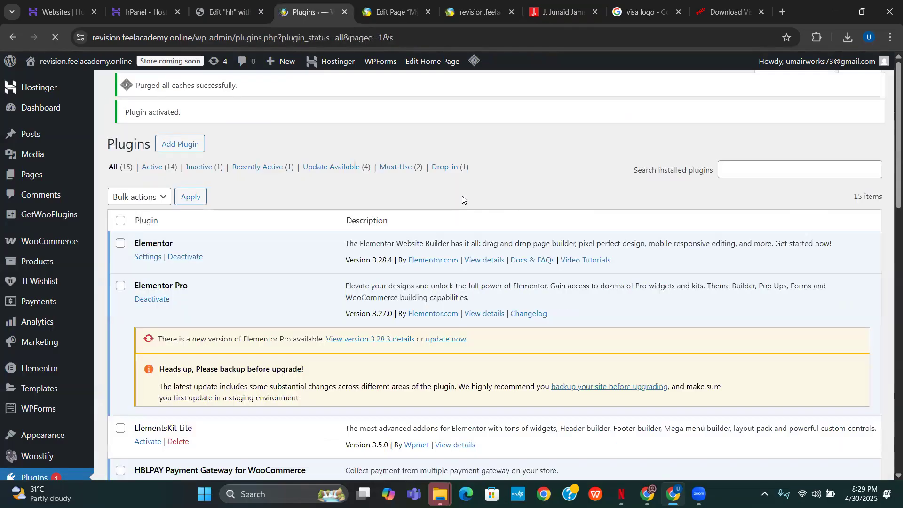
Step: Create a new MC4WP sign-up form named "newsletter"
scroll(463, 207, down, 5)
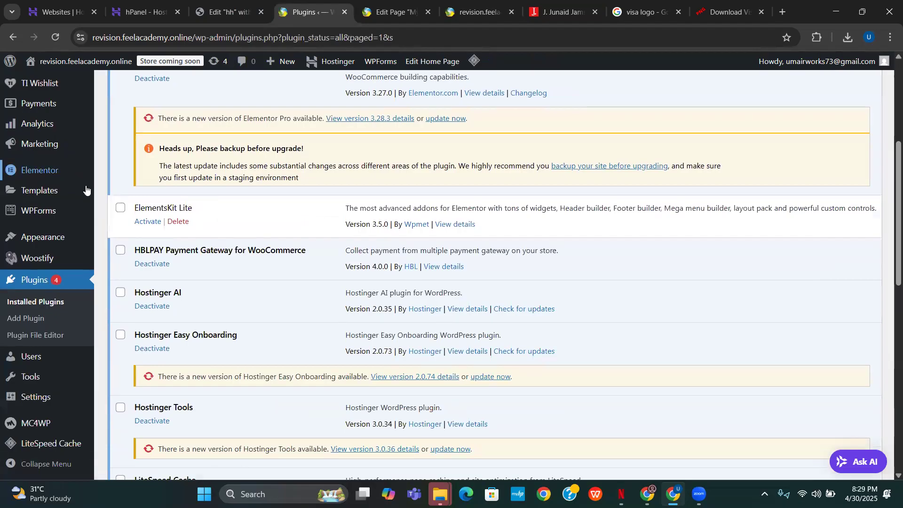
mouse_move(13, 383)
mouse_move(45, 428)
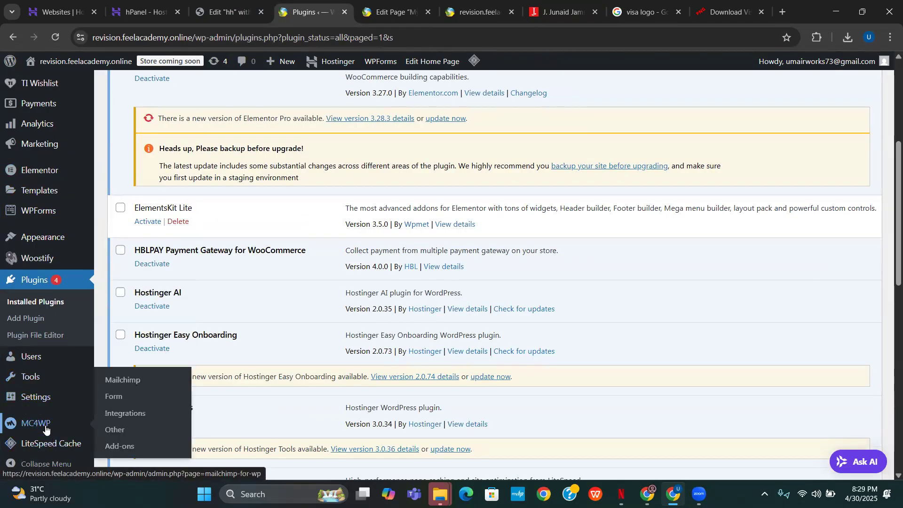
click(128, 400)
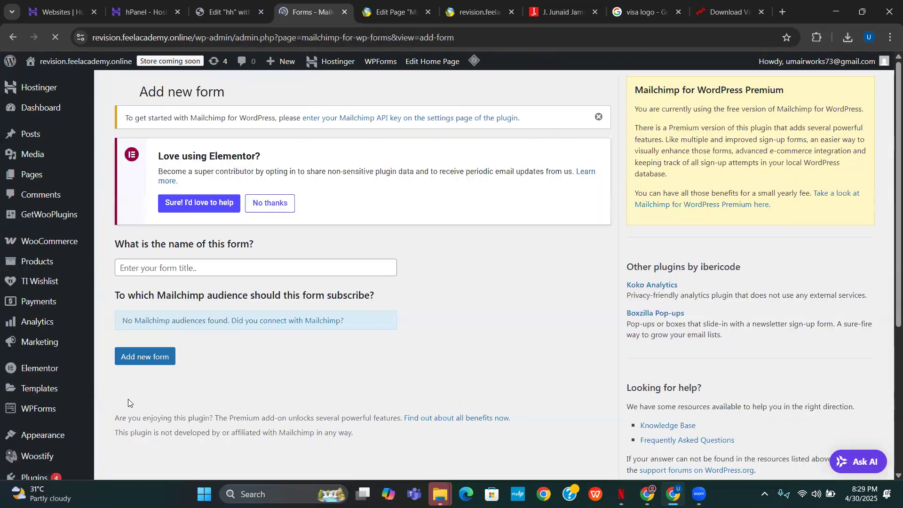
click(198, 266)
text(new)
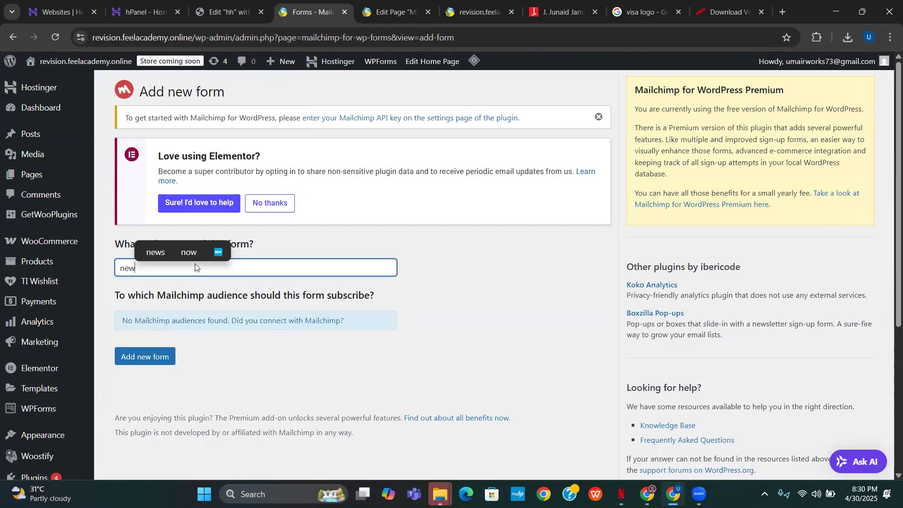
text(sletter)
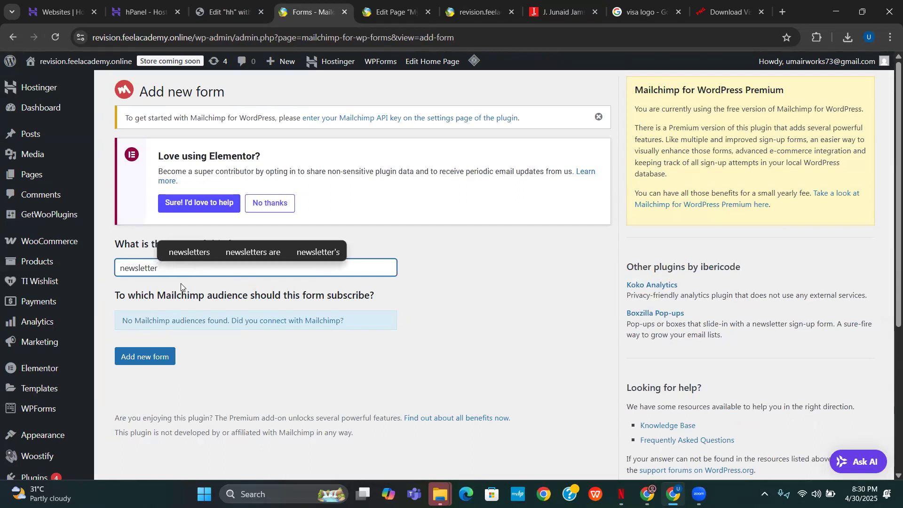
click(145, 356)
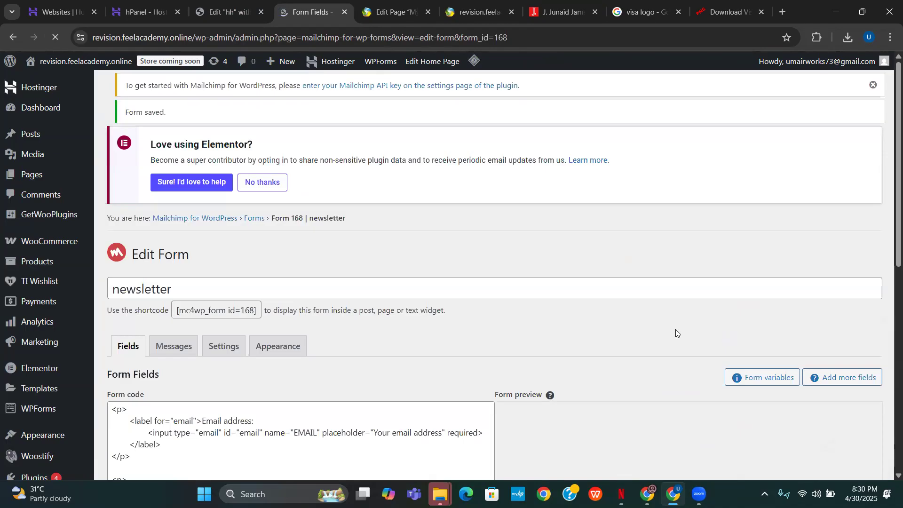
Step: Copy the newsletter form's shortcode [mc4wp_form id=168] and save the form
scroll(335, 268, down, 2)
scroll(335, 272, down, 5)
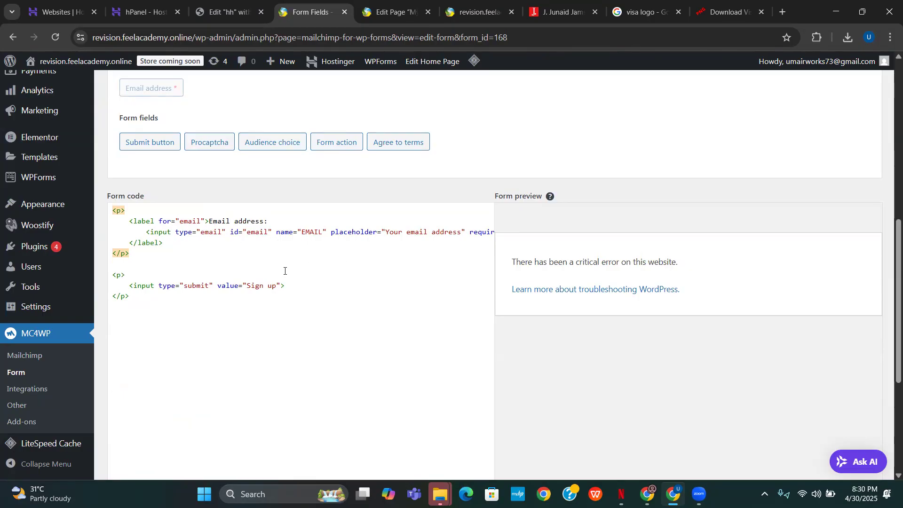
scroll(387, 310, down, 5)
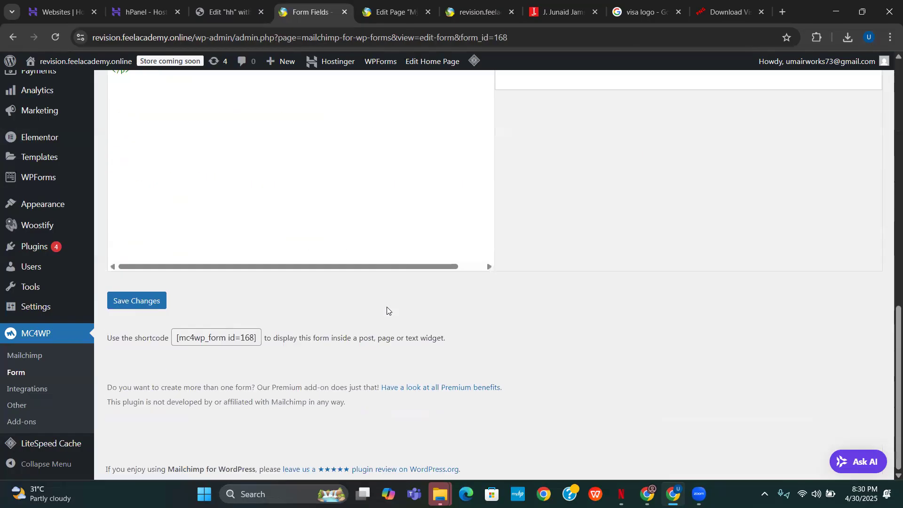
click(201, 338)
right_click(201, 338)
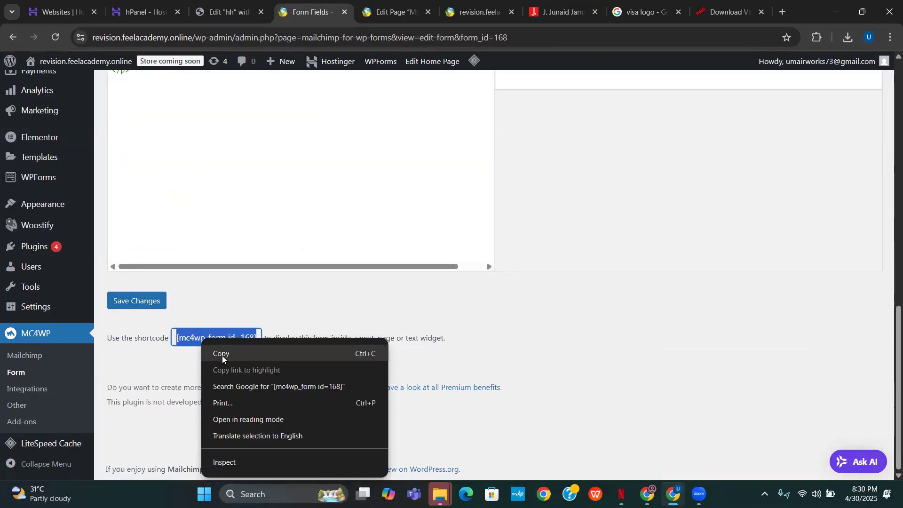
click(222, 356)
click(137, 301)
scroll(364, 309, up, 2)
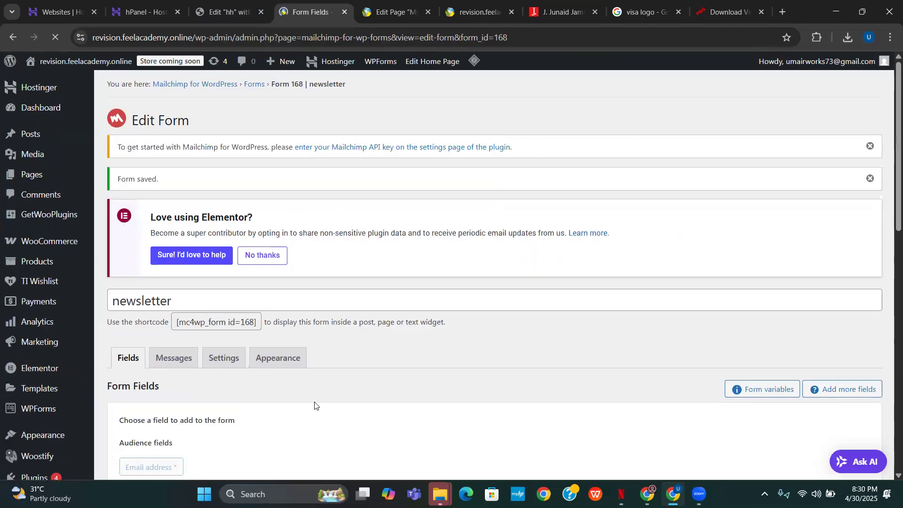
scroll(315, 405, down, 5)
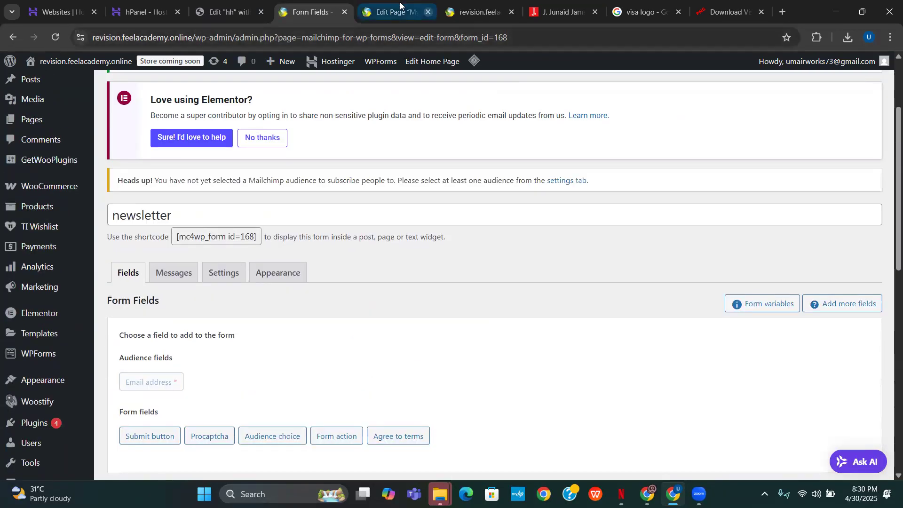
Step: Close the My account page editor and open the live home page for editing with Elementor
click(390, 12)
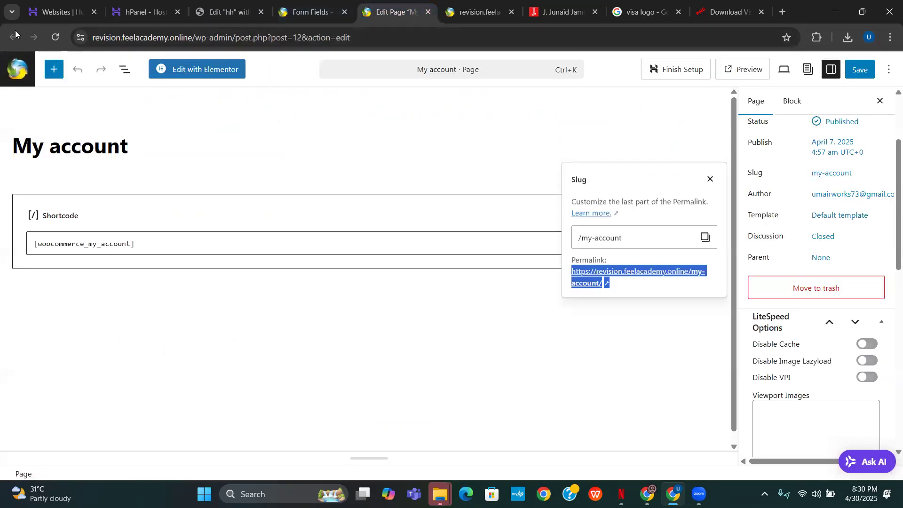
click(426, 13)
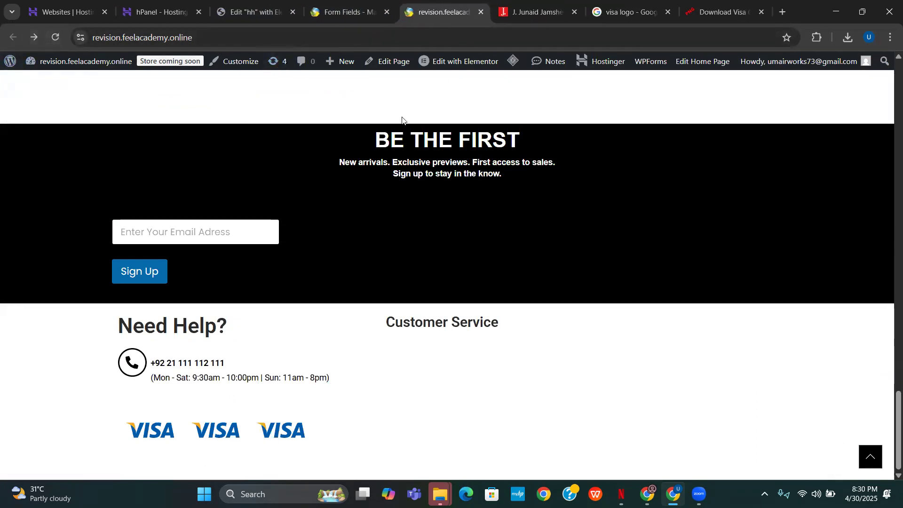
mouse_move(455, 65)
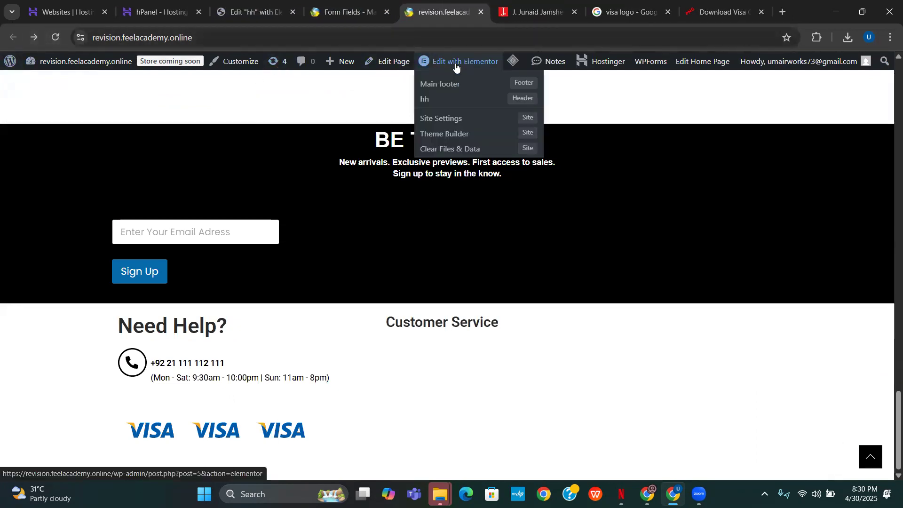
click(459, 65)
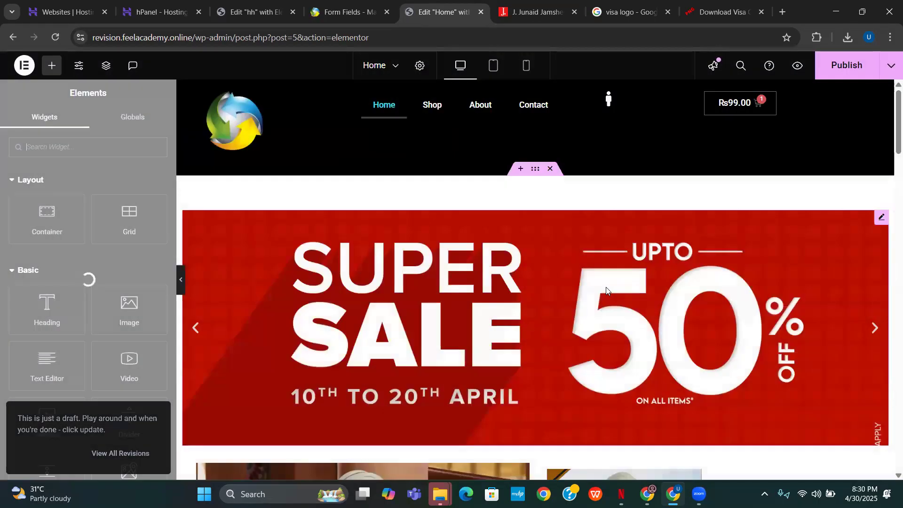
Step: Delete the WPForms subscription form from the black BE THE FIRST section near the end of the home page
scroll(603, 284, down, 15)
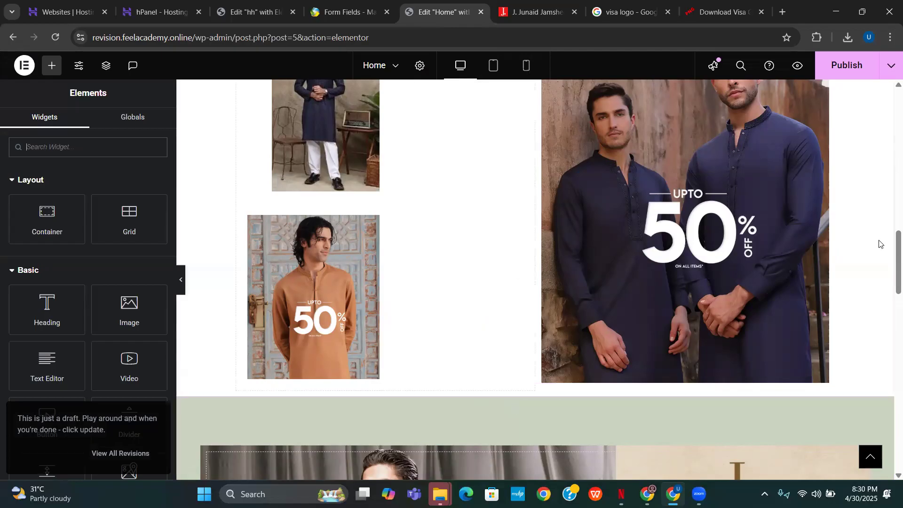
drag(879, 244, 889, 387)
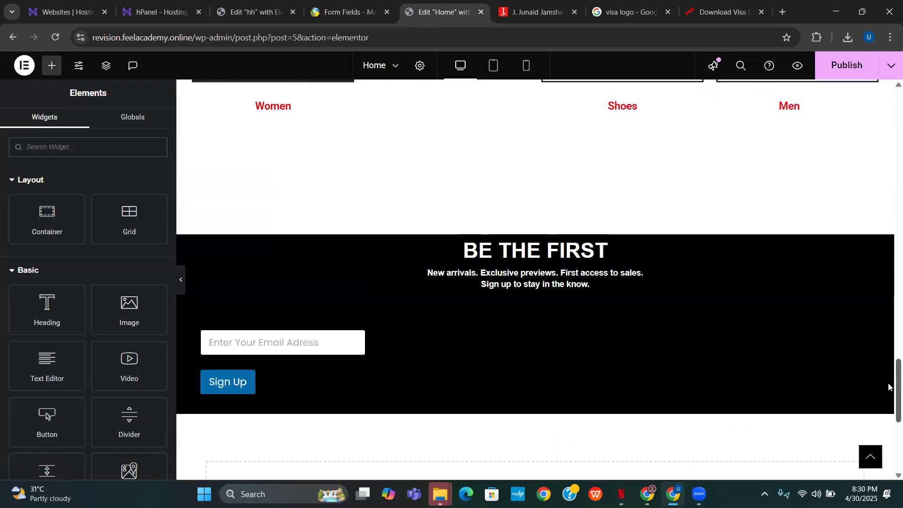
click(359, 349)
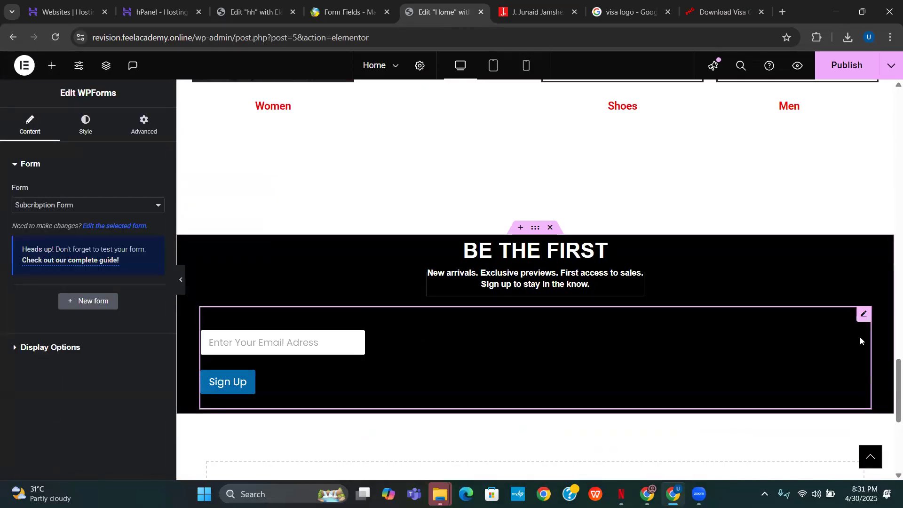
right_click(861, 312)
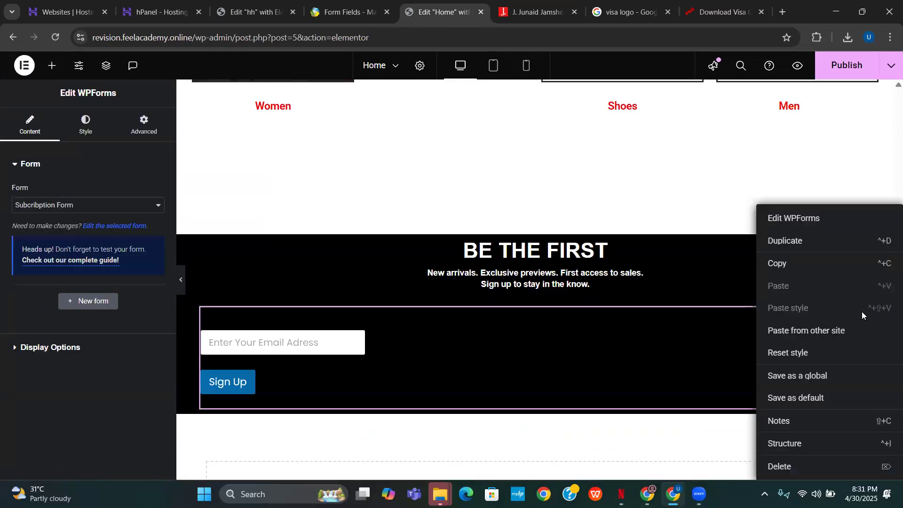
click(782, 475)
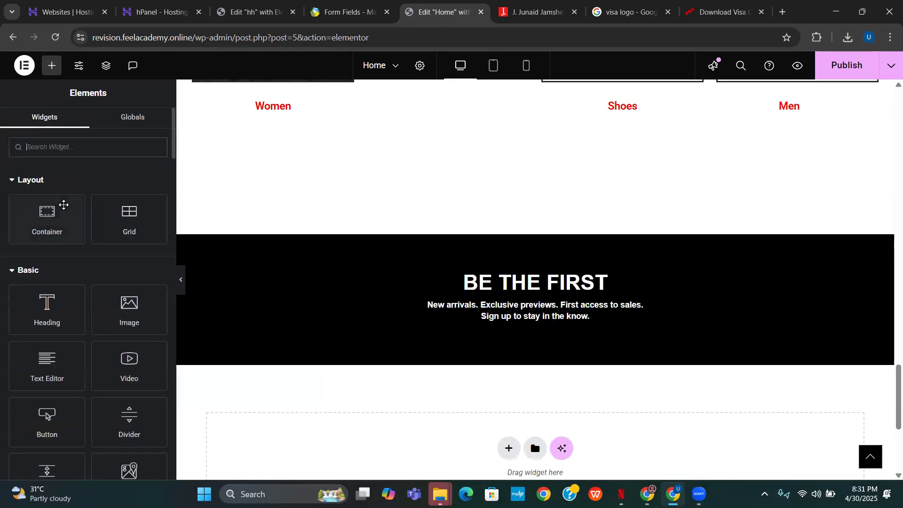
text(mail)
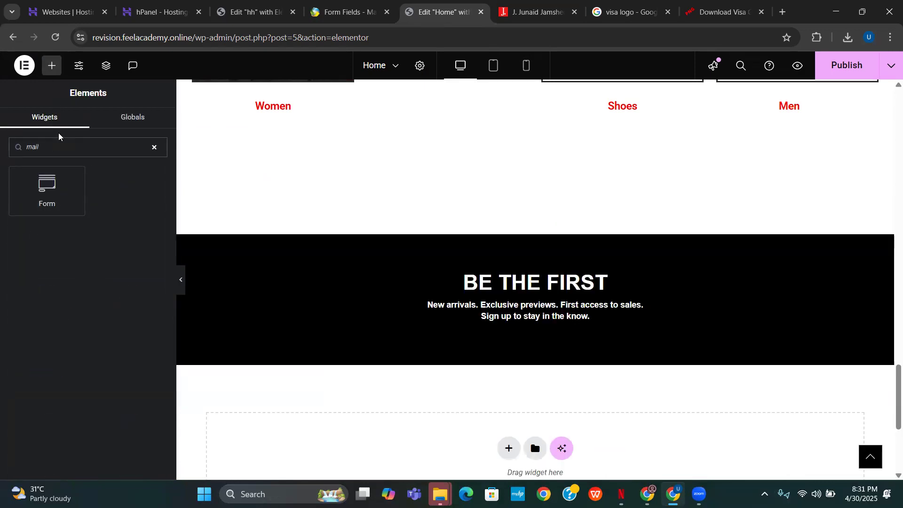
key(BackSpace)
key(BackSpace)
key(BackSpace)
key(BackSpace)
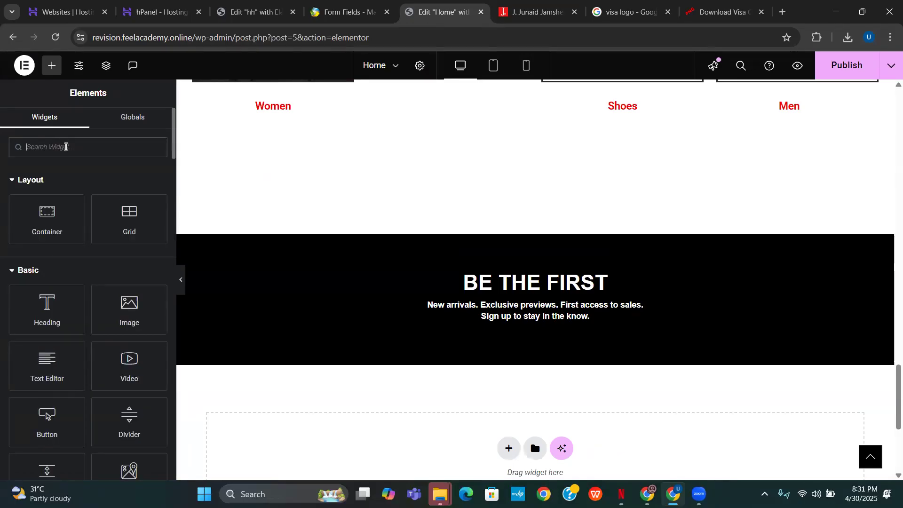
Step: Add a Shortcode widget below the BE THE FIRST text, containing [mc4wp_form id=168], and apply the change to the page
text(short)
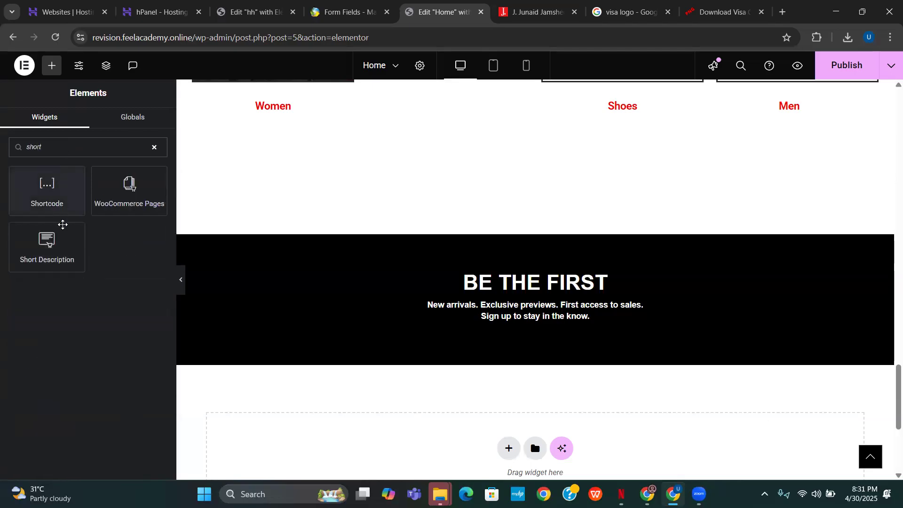
drag(57, 192, 525, 330)
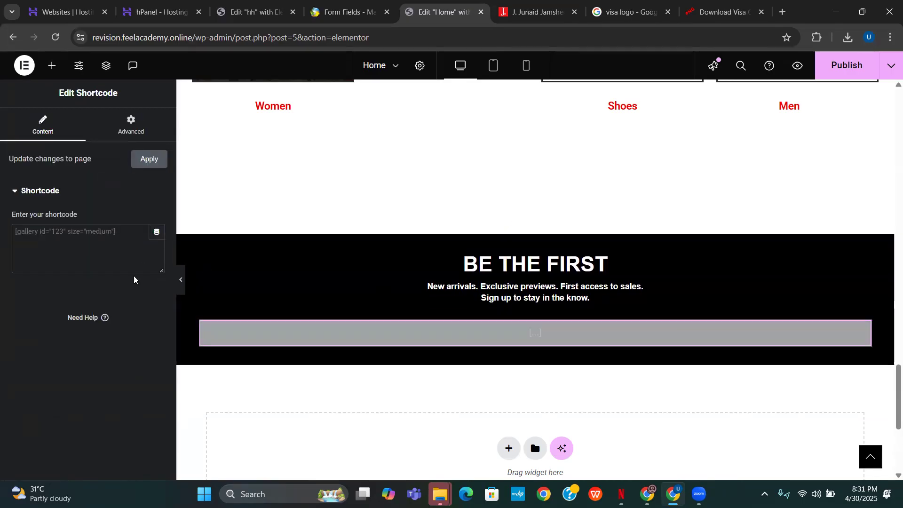
click(73, 225)
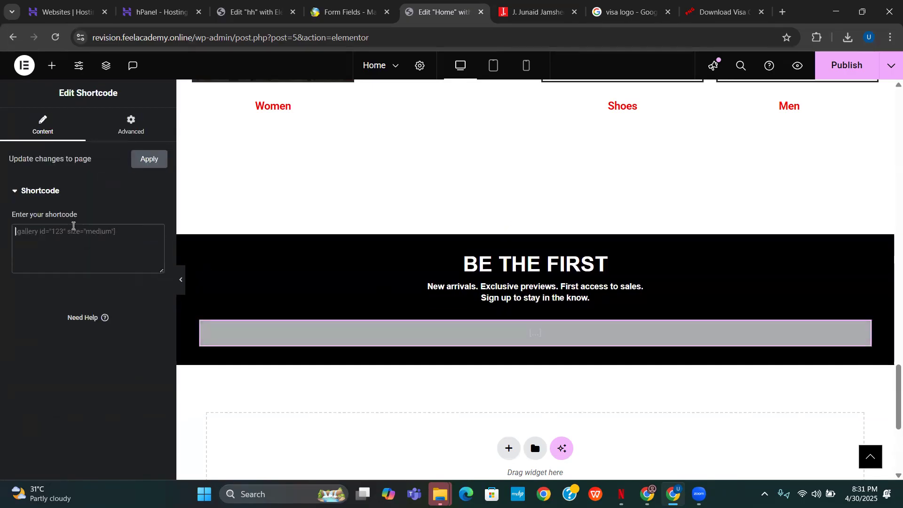
text([mc4wp_form id=168])
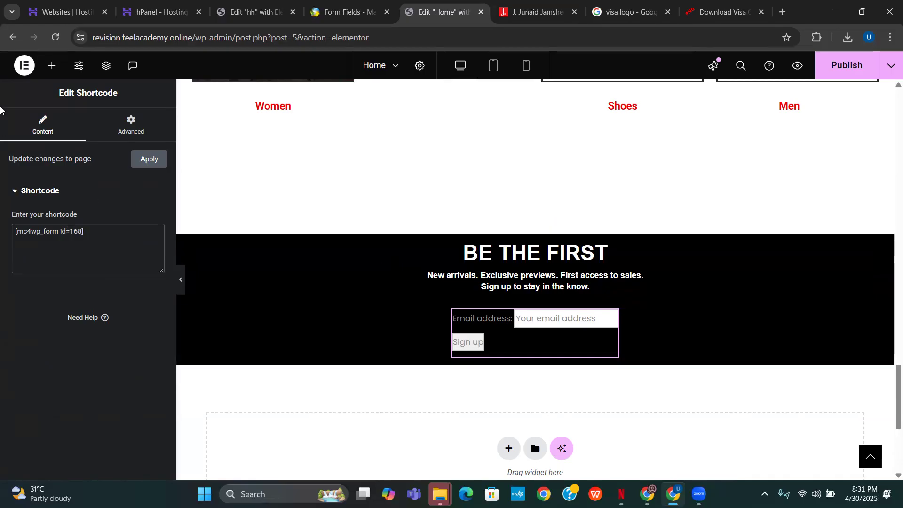
click(145, 162)
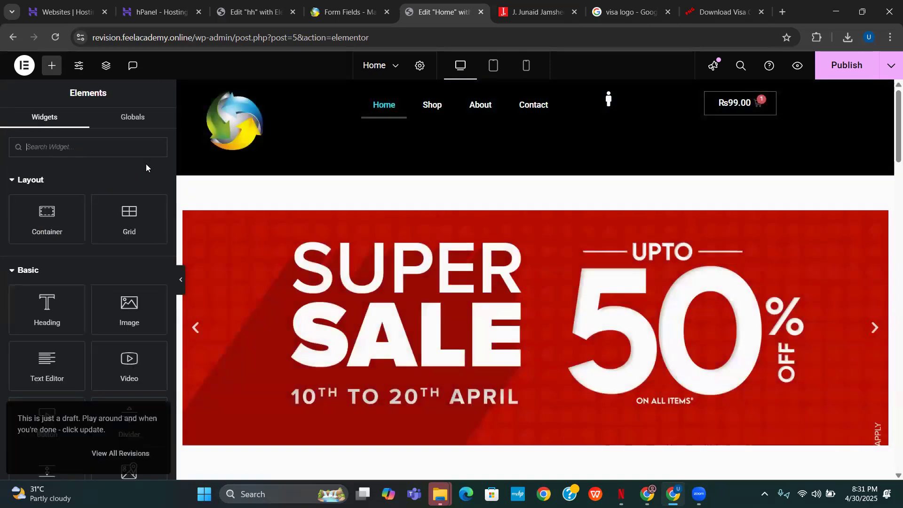
Step: Widen the sign-up form's Shortcode widget in the BE THE FIRST section to a custom width of 55%
scroll(412, 292, down, 20)
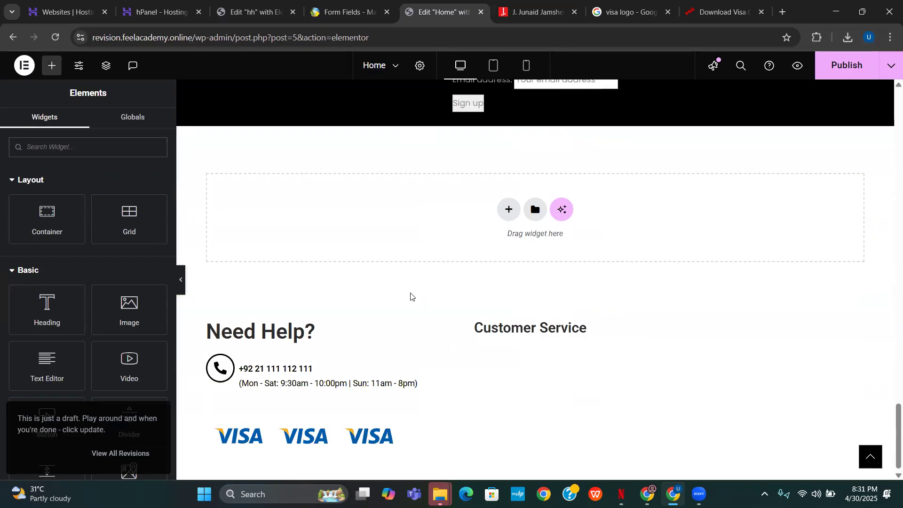
scroll(499, 263, up, 5)
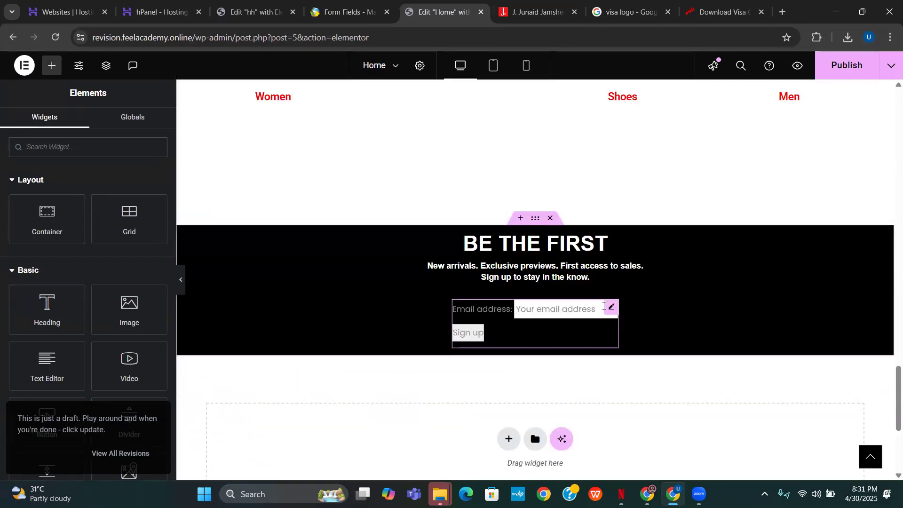
drag(615, 321, 658, 325)
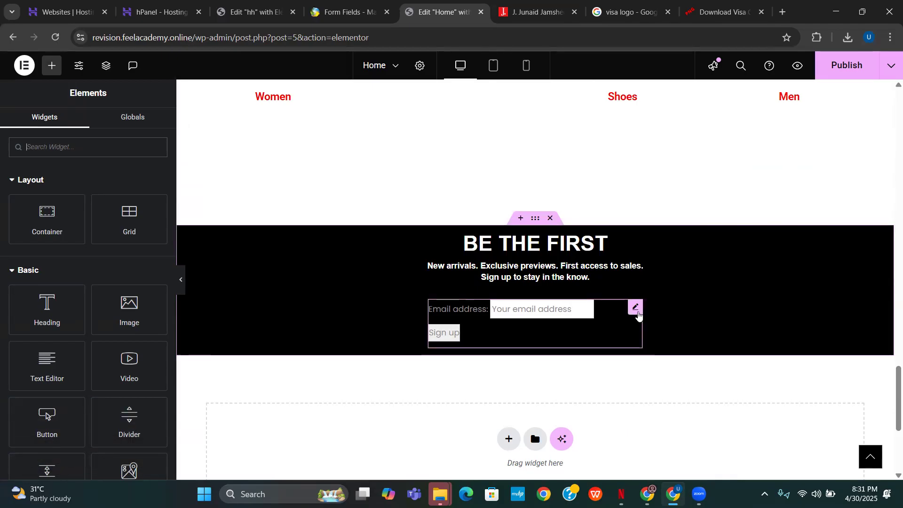
click(525, 306)
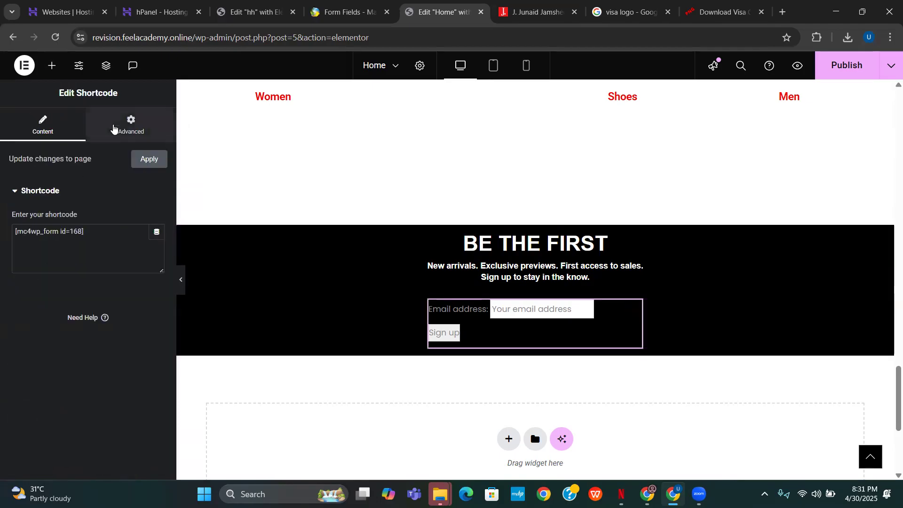
click(121, 131)
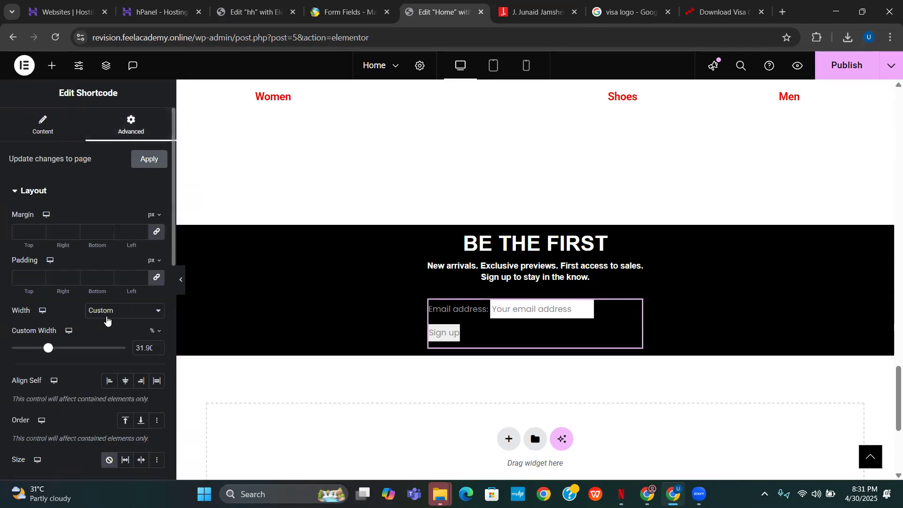
drag(47, 349, 73, 349)
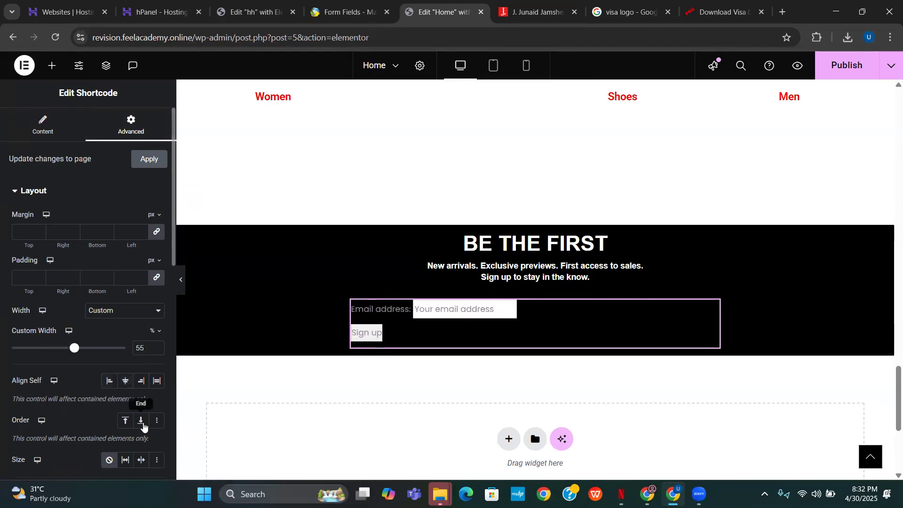
Step: Centre the sign-up form's Shortcode widget with Align Self and set its size to Grow
scroll(133, 390, down, 2)
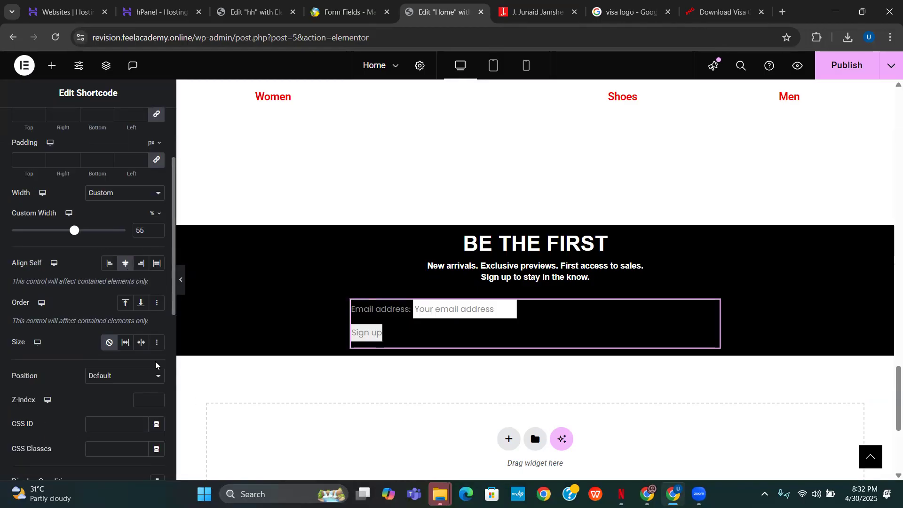
click(125, 342)
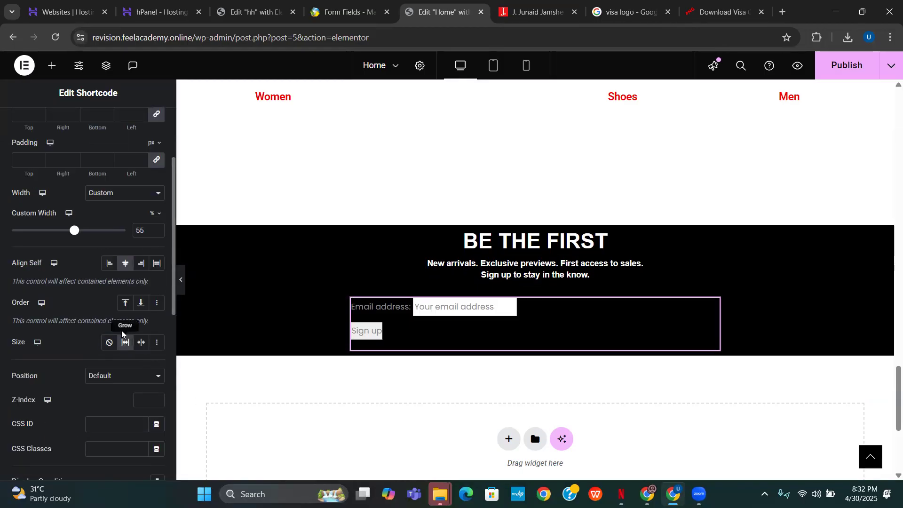
scroll(129, 308, down, 1)
scroll(121, 261, down, 2)
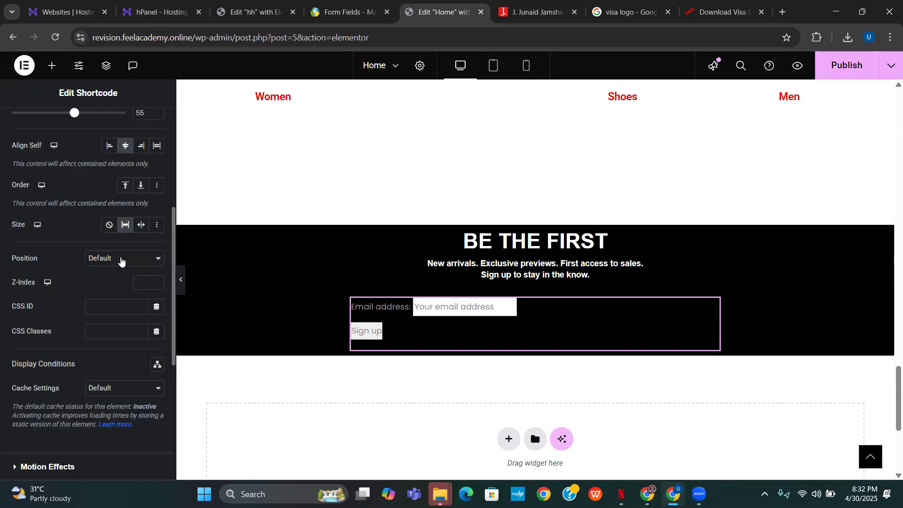
click(119, 201)
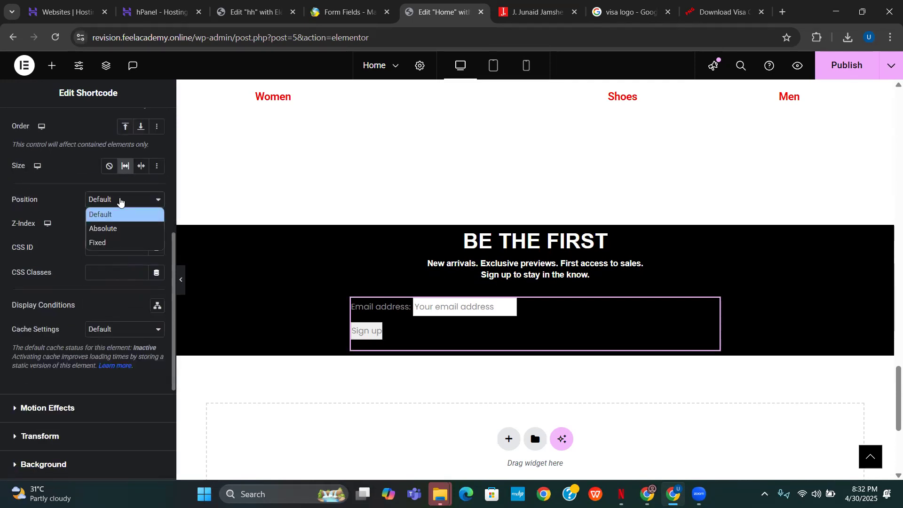
click(120, 201)
scroll(114, 210, up, 5)
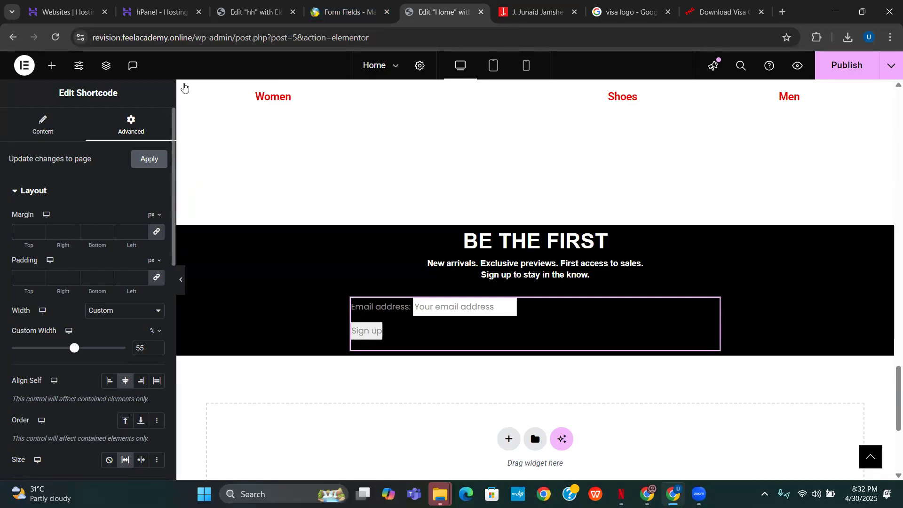
Step: Copy the submit button's input line from the form code of the MC4WP newsletter form
click(359, 2)
scroll(374, 201, down, 7)
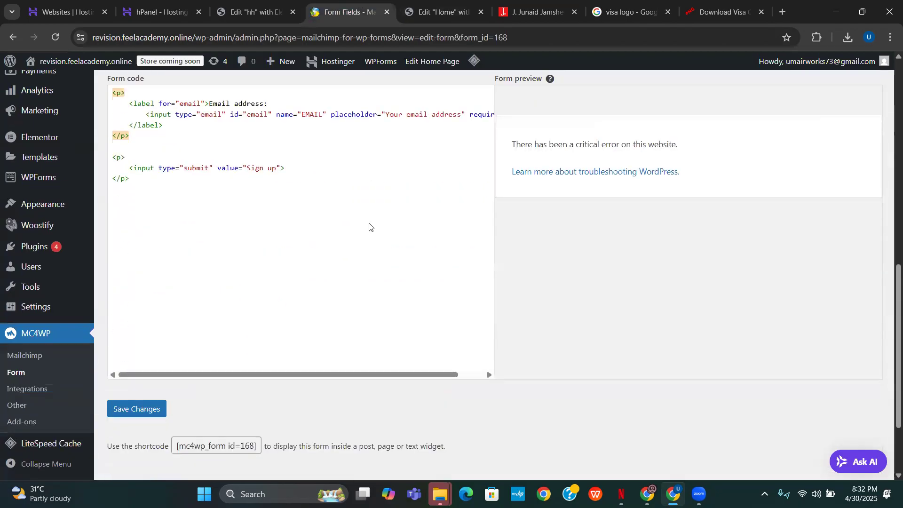
scroll(369, 227, up, 2)
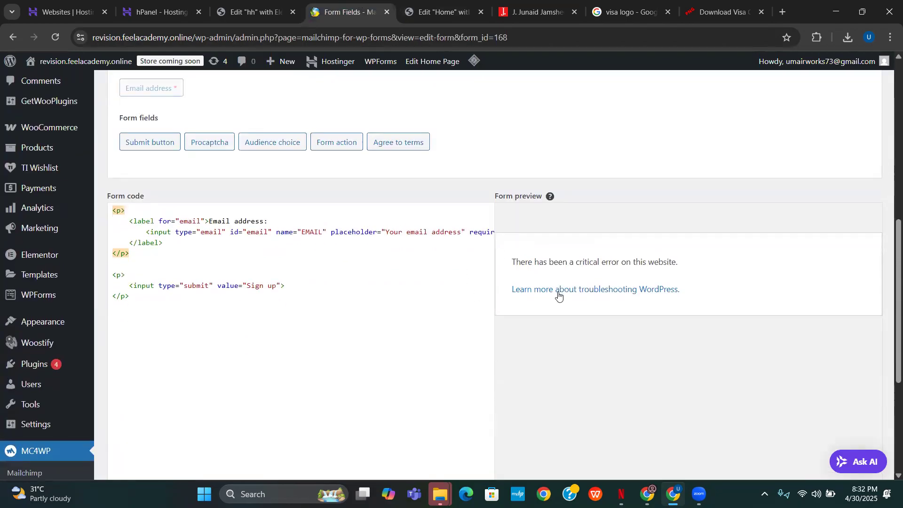
drag(515, 262, 685, 262)
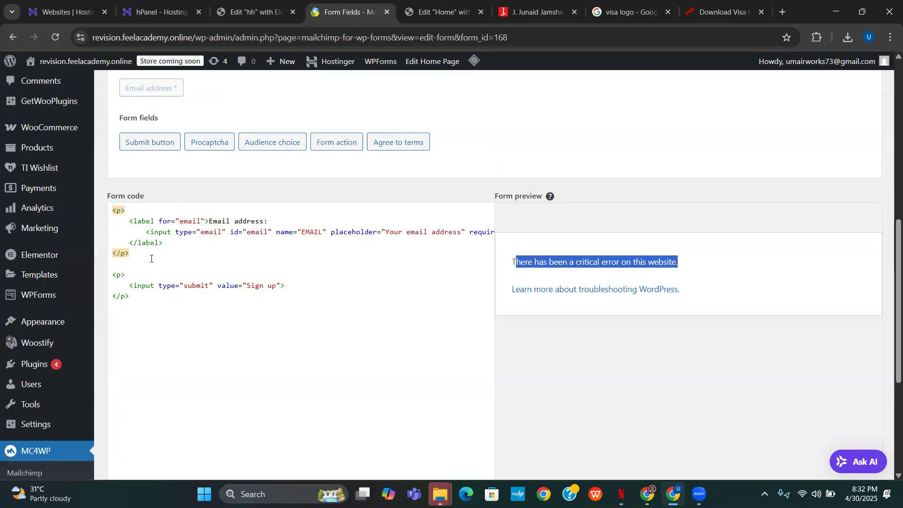
click(135, 272)
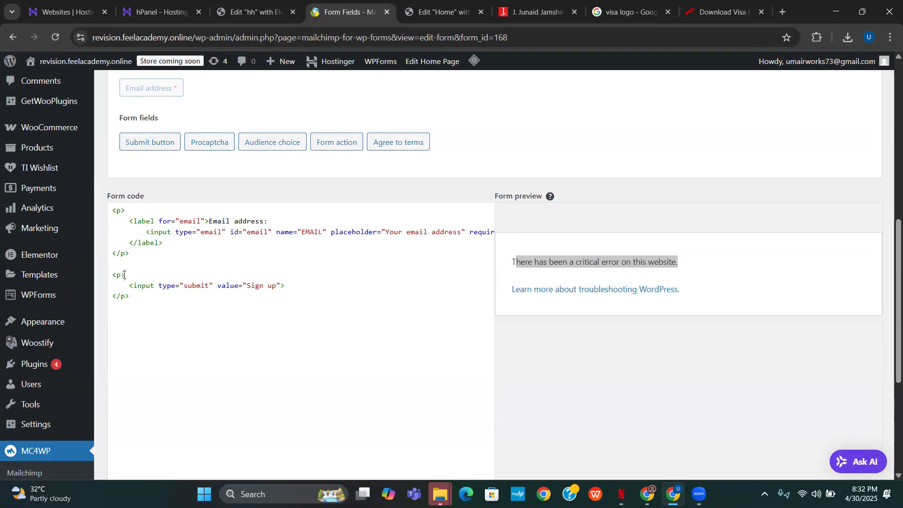
drag(127, 286, 264, 287)
click(245, 296)
drag(131, 286, 175, 290)
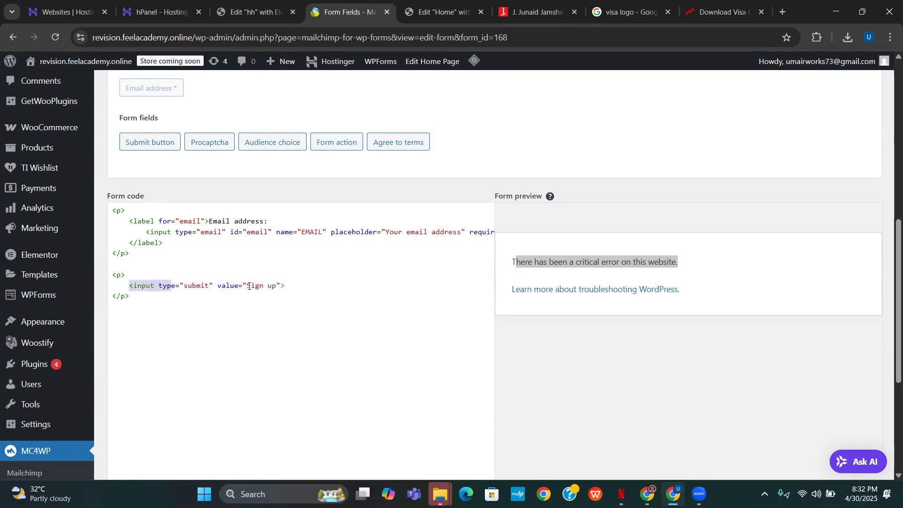
click(289, 286)
triple_click(290, 286)
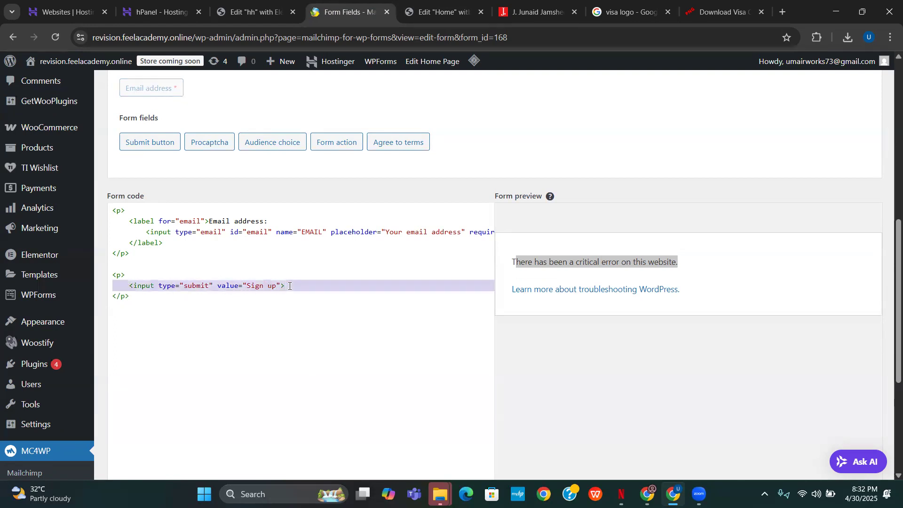
right_click(283, 286)
click(331, 255)
Step: Delete the second paragraph block, which holds the Sign up button, from the newsletter form code
drag(112, 265, 141, 300)
click(155, 300)
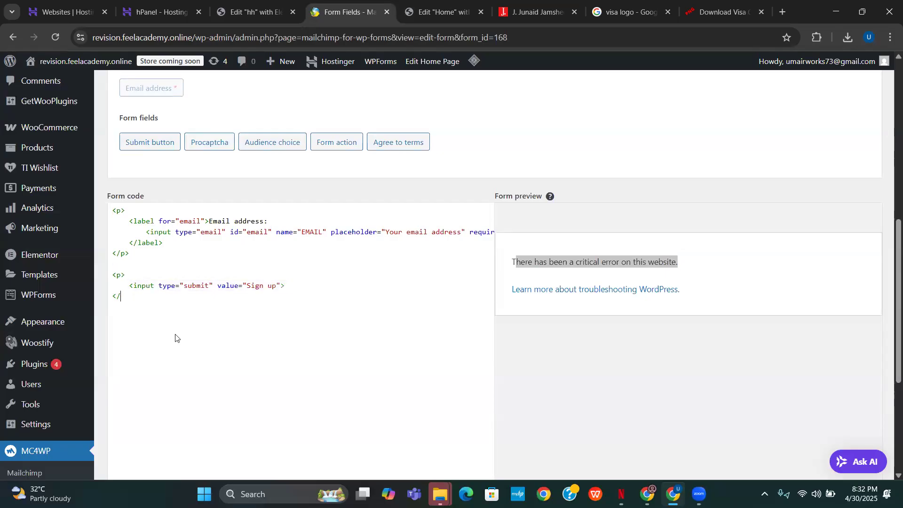
key(BackSpace)
key(BackSpace)
key(BackSpace)
key(BackSpace)
key(BackSpace)
key(BackSpace)
key(BackSpace)
key(BackSpace)
key(BackSpace)
key(BackSpace)
key(BackSpace)
key(BackSpace)
key(BackSpace)
key(BackSpace)
key(BackSpace)
key(BackSpace)
key(BackSpace)
key(BackSpace)
key(BackSpace)
key(BackSpace)
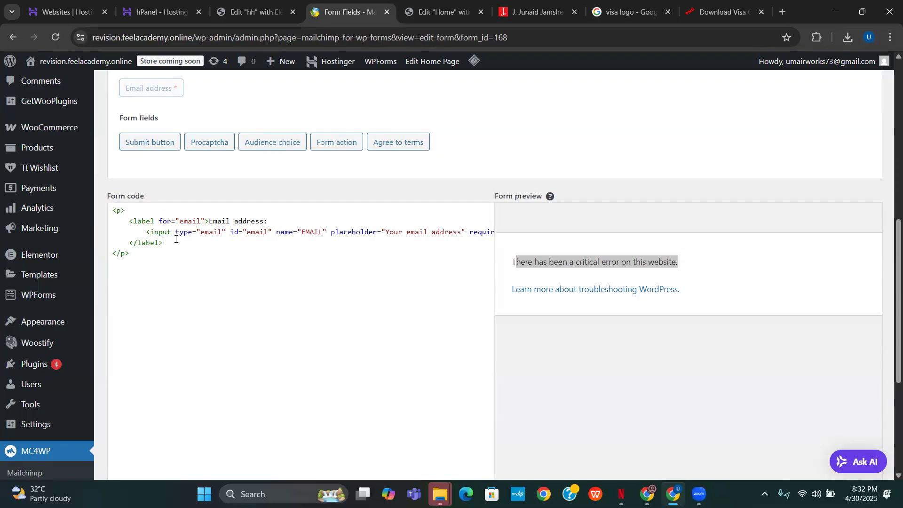
Step: Paste the copied submit input line below the closing label tag inside the remaining paragraph and save the form
key(Return)
key(ctrl+v)
scroll(384, 249, down, 3)
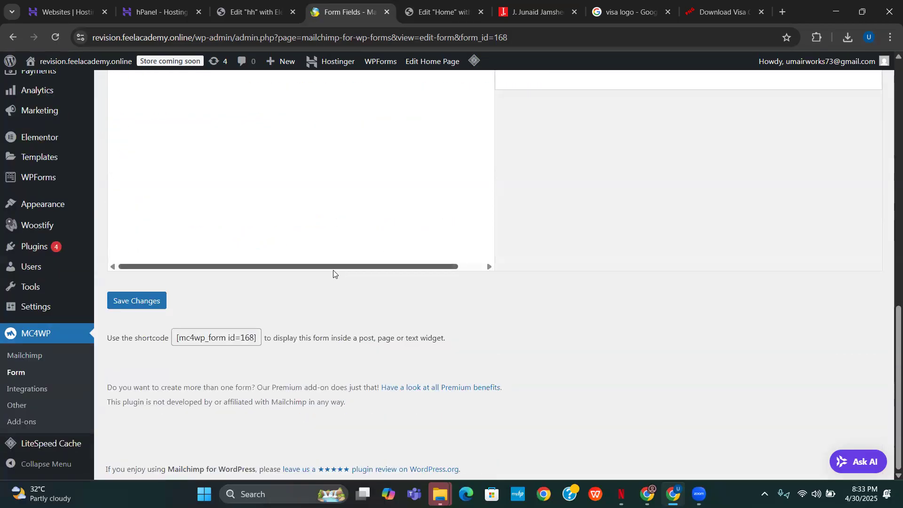
click(145, 299)
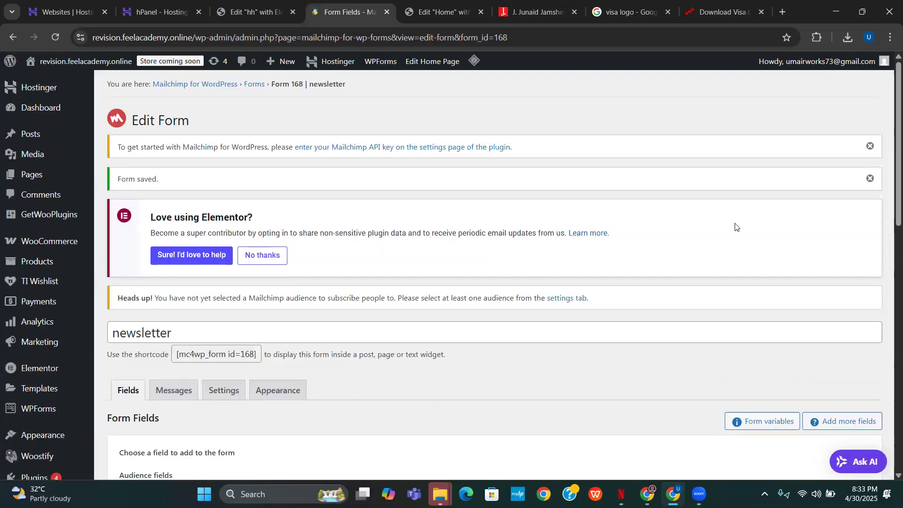
drag(887, 161, 889, 325)
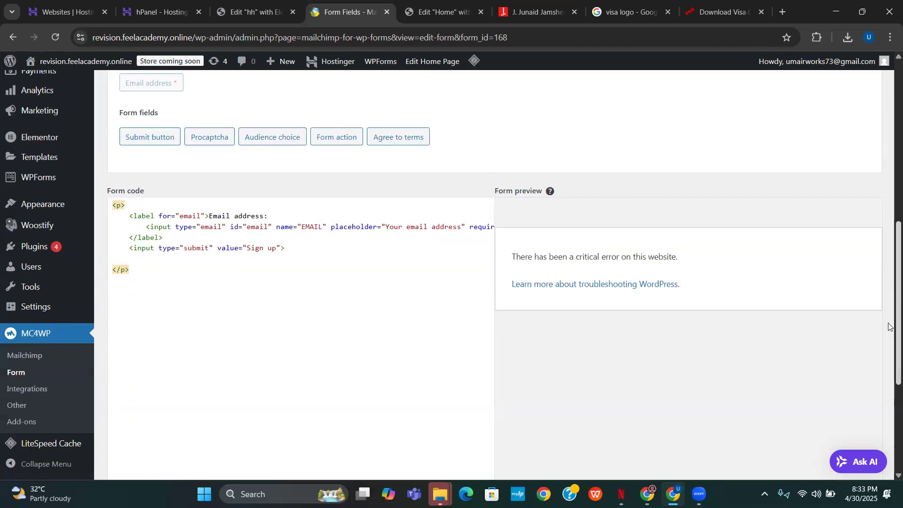
Step: Publish the home page in Elementor and return to the live page to check the sign-up form
click(470, 4)
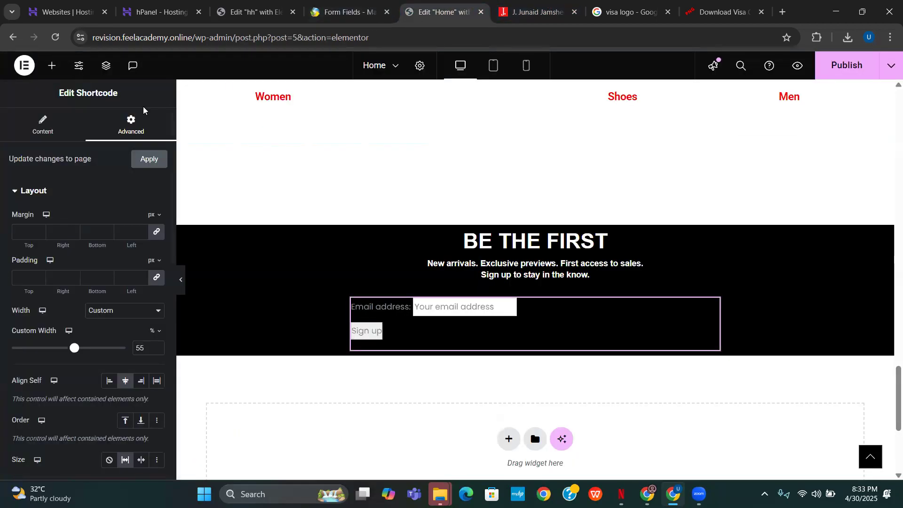
click(837, 66)
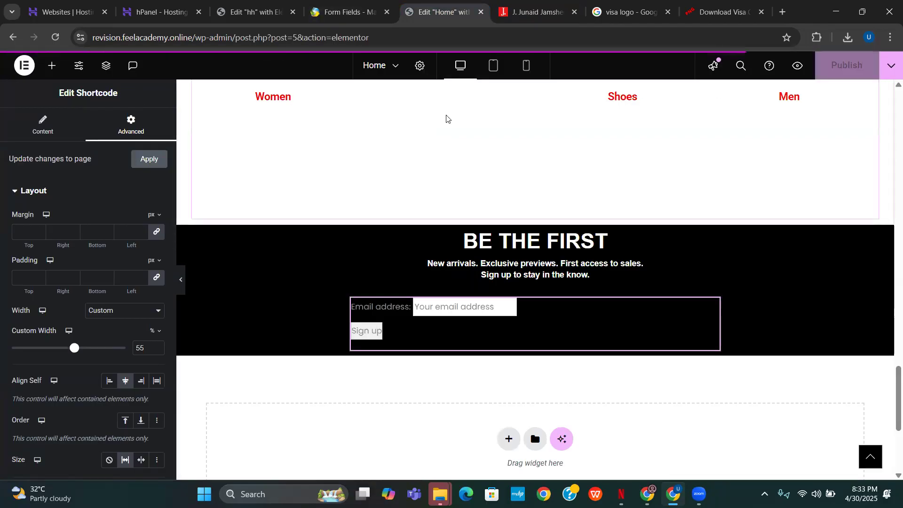
click(7, 37)
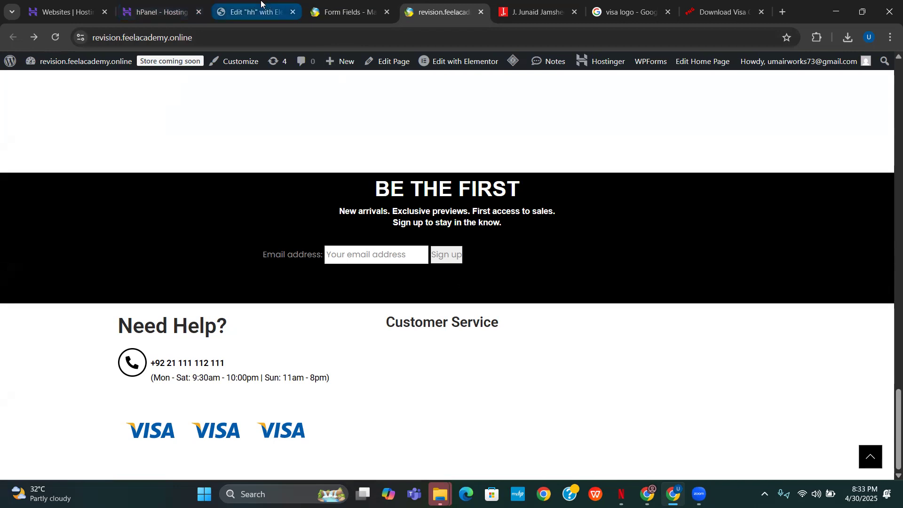
Step: Remove the "Email address:" label text from the newsletter form code in MC4WP and save the form
click(371, 5)
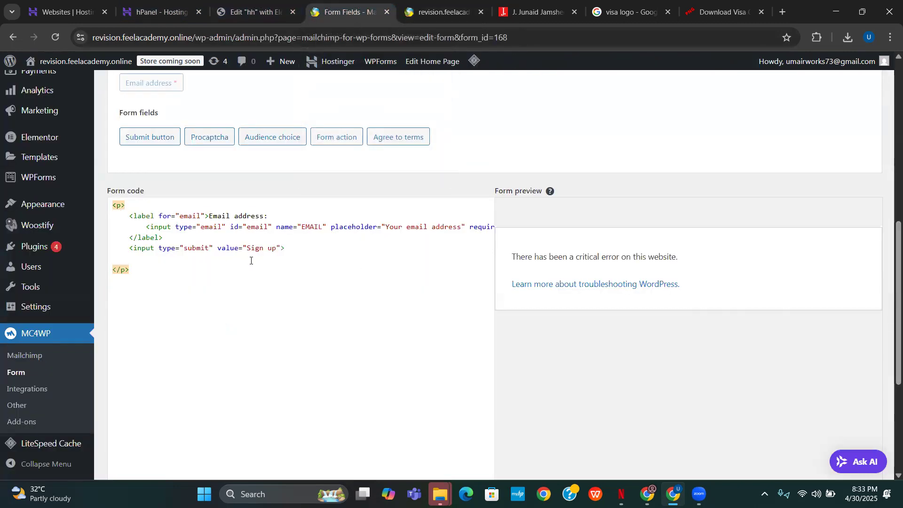
click(163, 218)
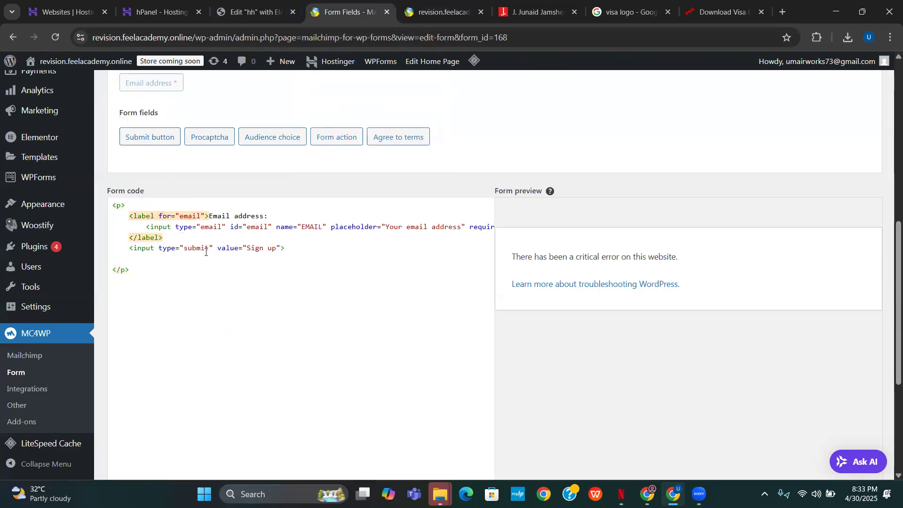
click(168, 229)
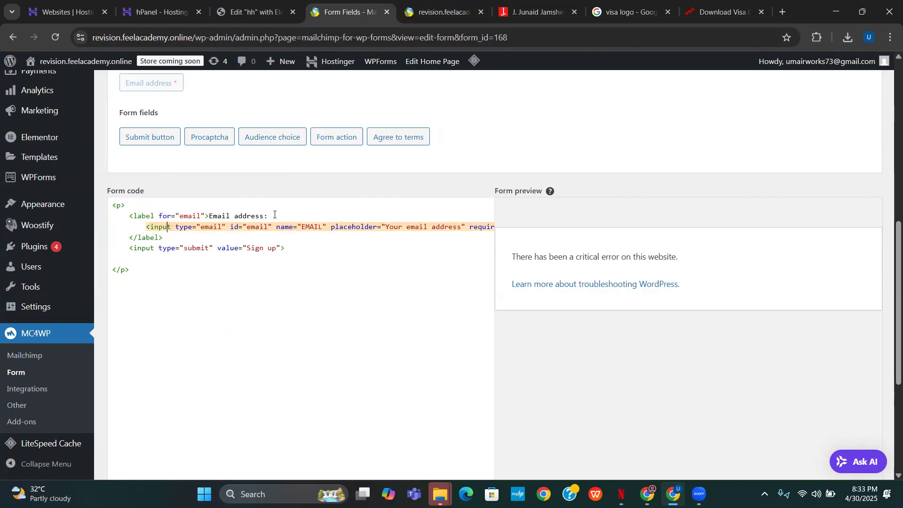
drag(269, 216, 218, 218)
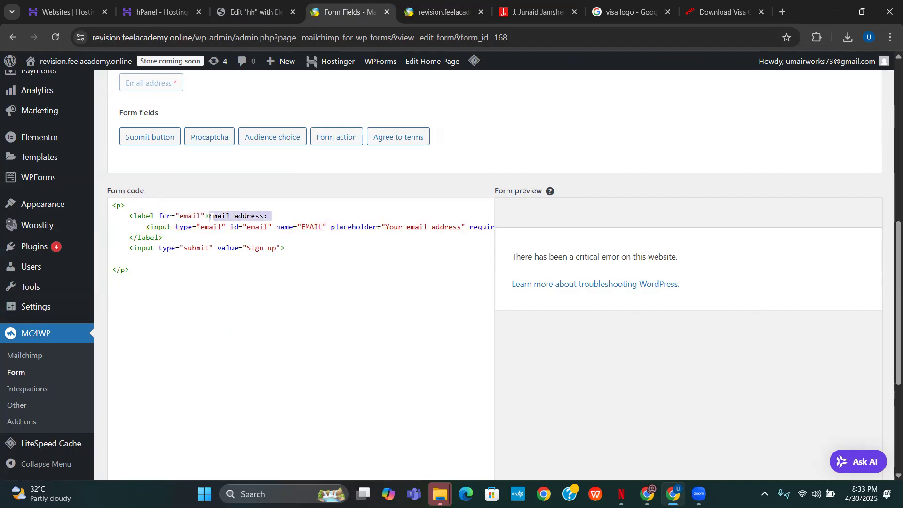
key(BackSpace)
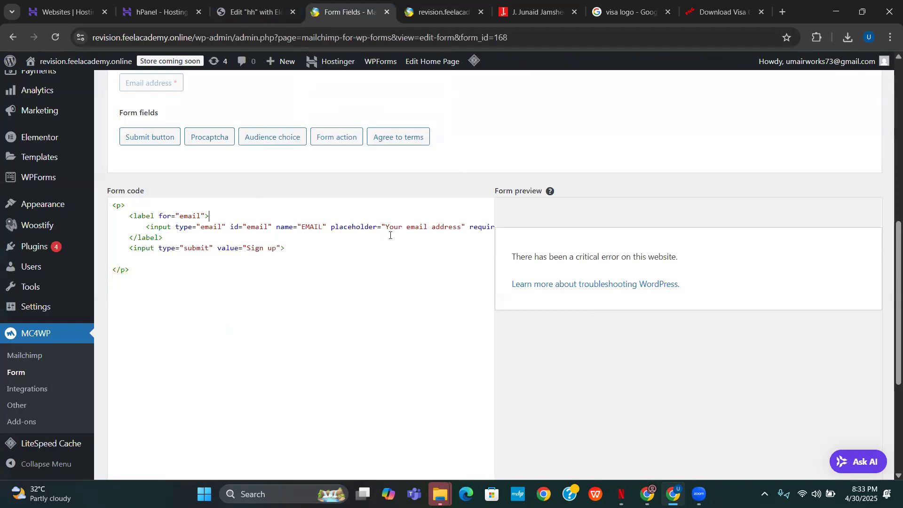
scroll(384, 255, down, 5)
click(151, 308)
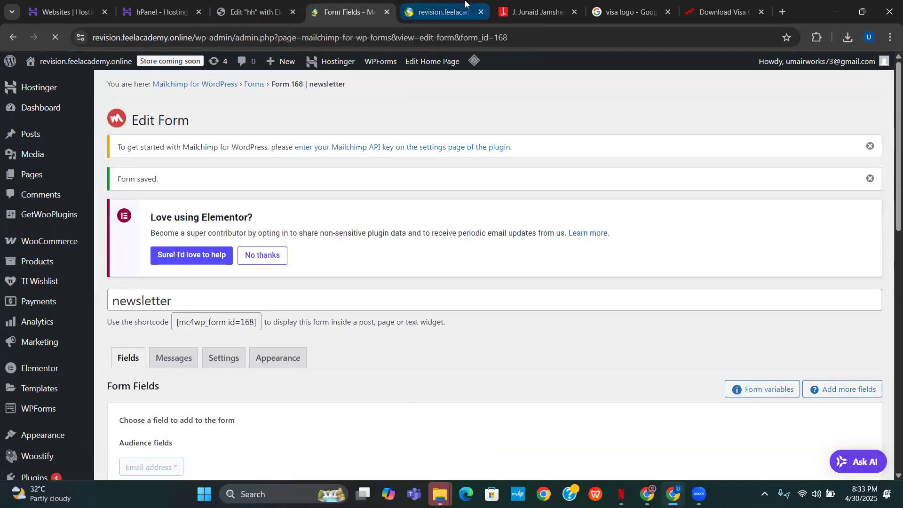
Step: Reload the live home page and compare its sign-up form with the BE THE FIRST section on junaidjamshed.com
click(465, 4)
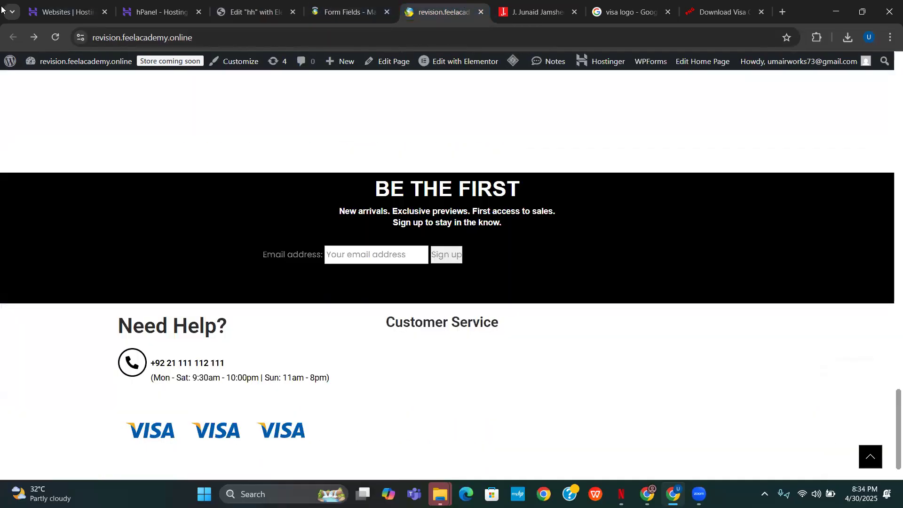
click(55, 37)
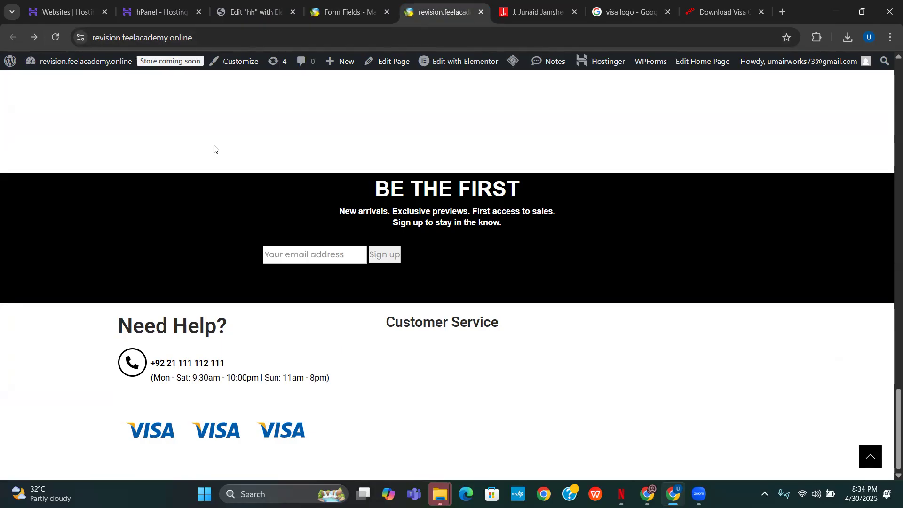
click(724, 12)
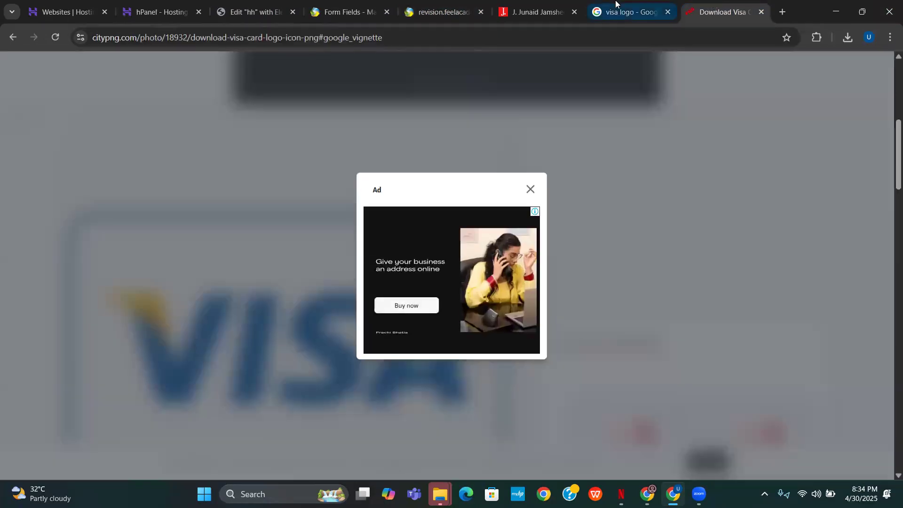
click(536, 12)
scroll(462, 219, up, 3)
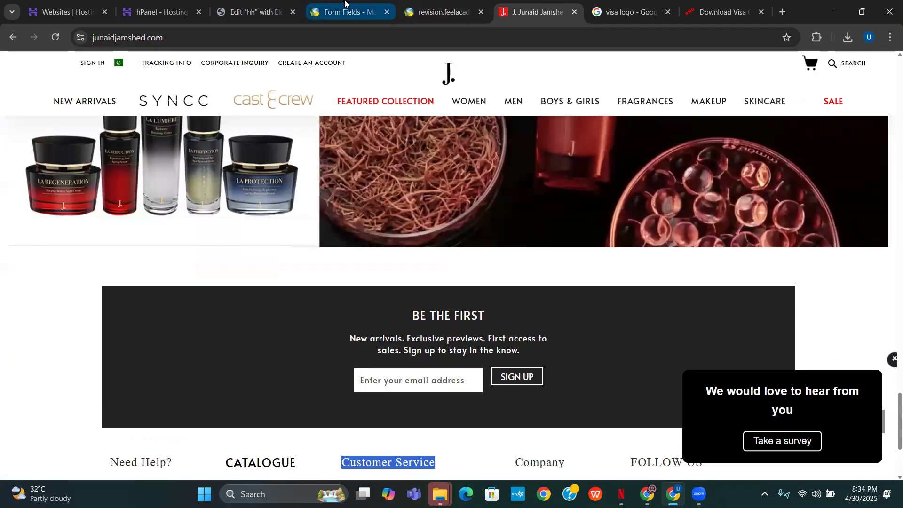
Step: Change the email field's placeholder in the MC4WP form code to "Enter Your email address", save the form and view the live page
click(251, 10)
click(346, 12)
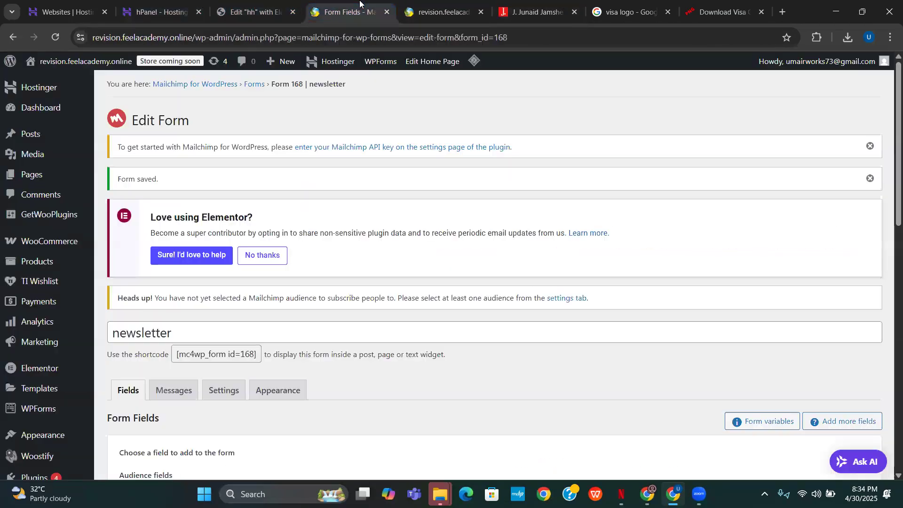
scroll(250, 307, down, 5)
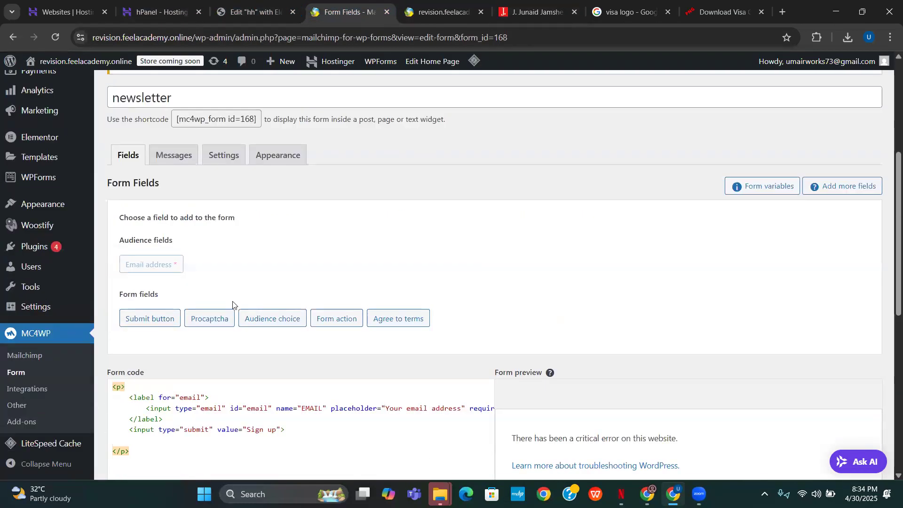
scroll(232, 305, down, 3)
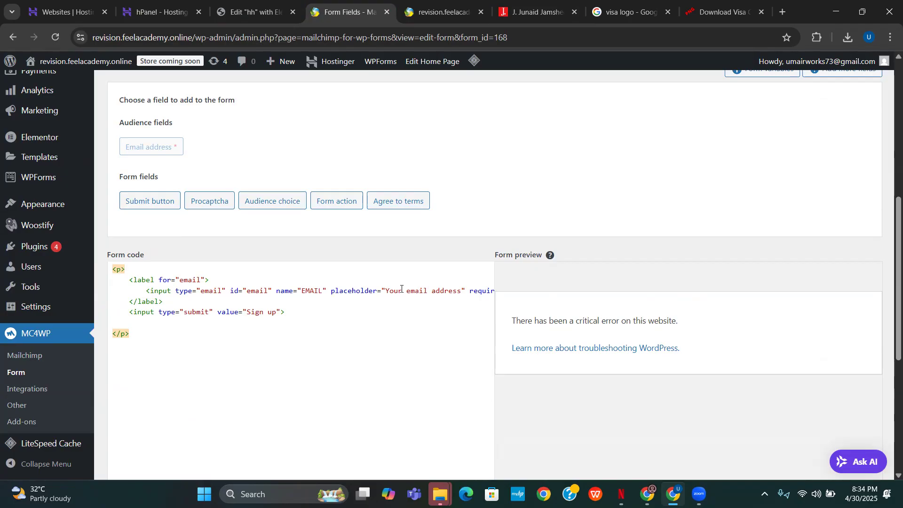
click(385, 290)
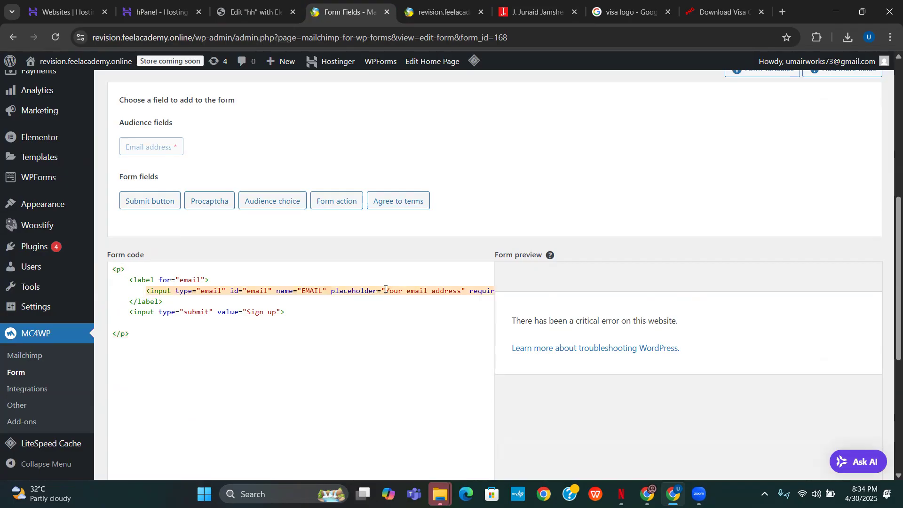
text(Enter)
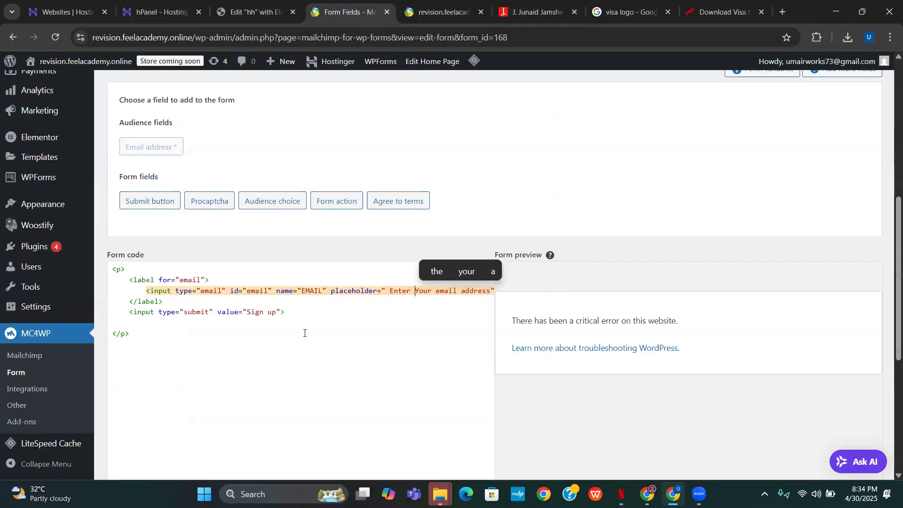
scroll(250, 388, down, 3)
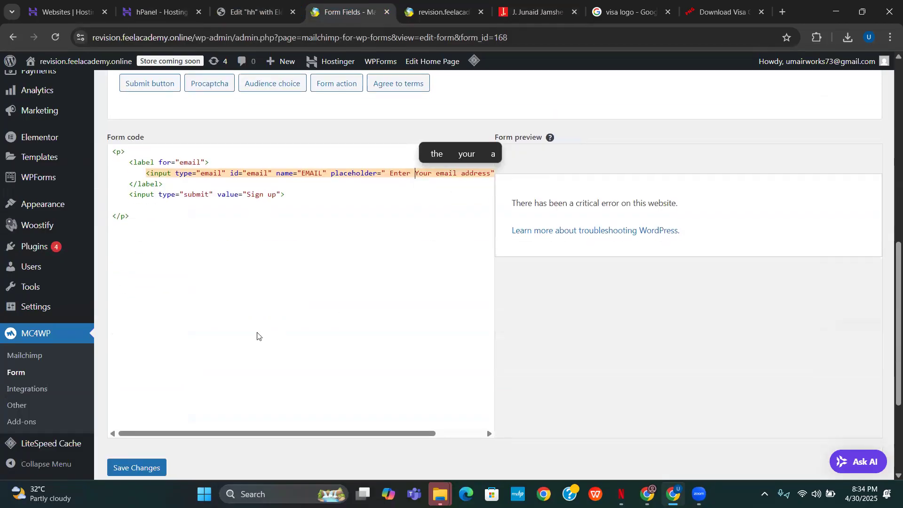
click(122, 468)
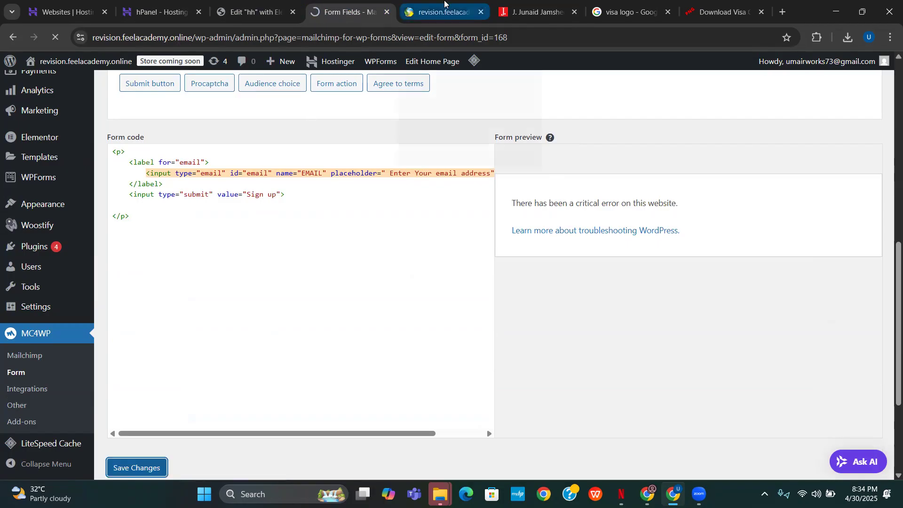
click(444, 6)
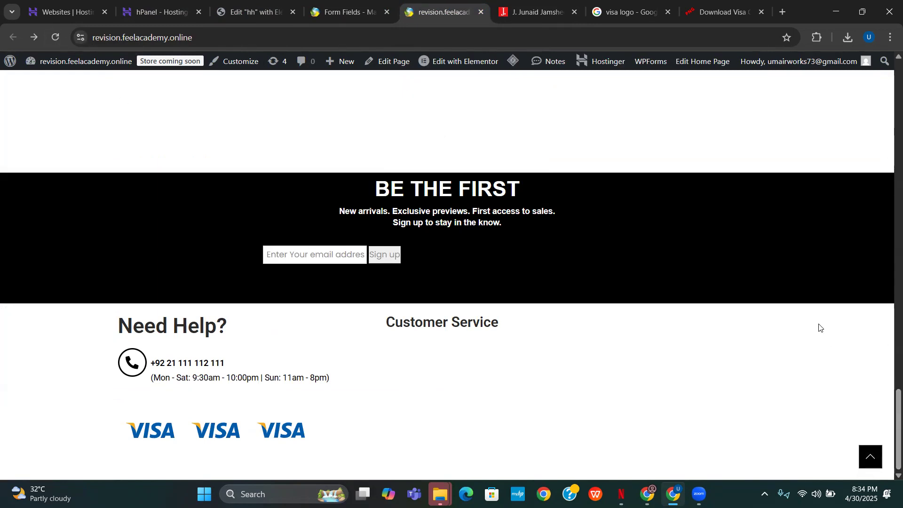
Step: Examine the MC4WP newsletter form's appearance, settings and fields pages for options that style the form
click(345, 12)
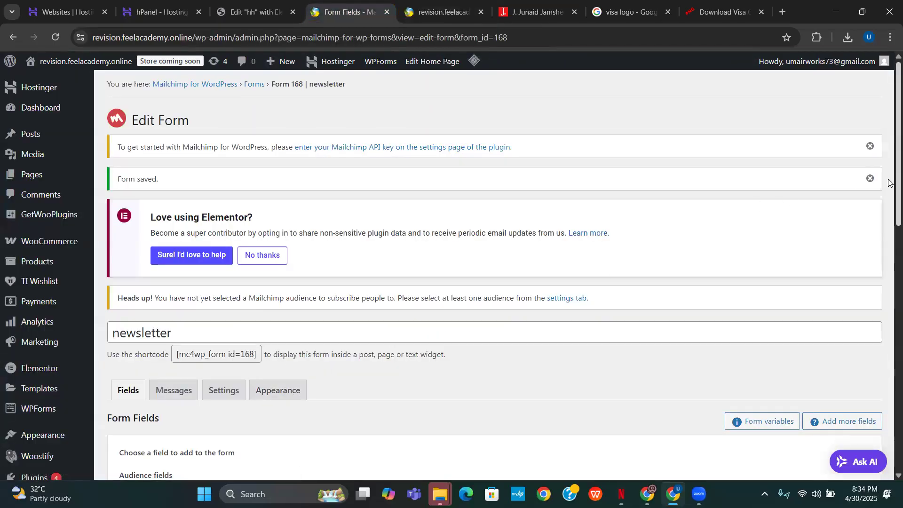
scroll(889, 183, down, 6)
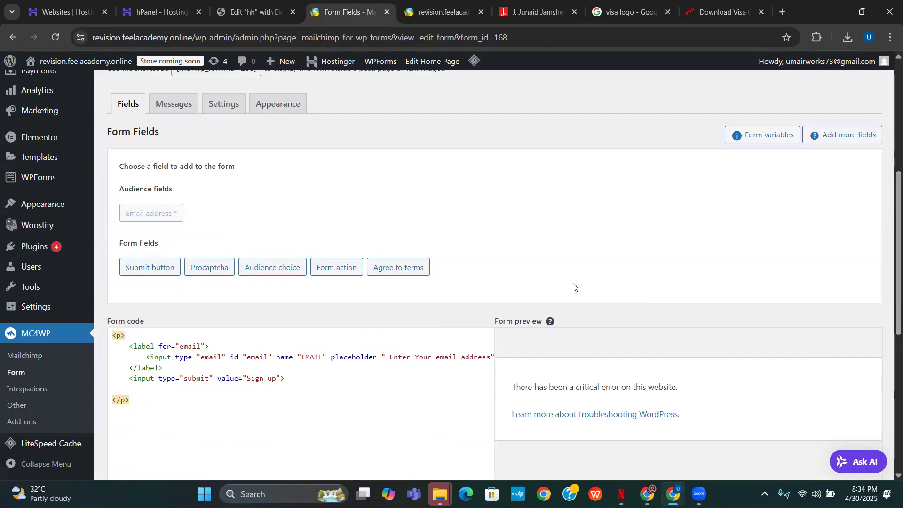
click(181, 106)
click(277, 104)
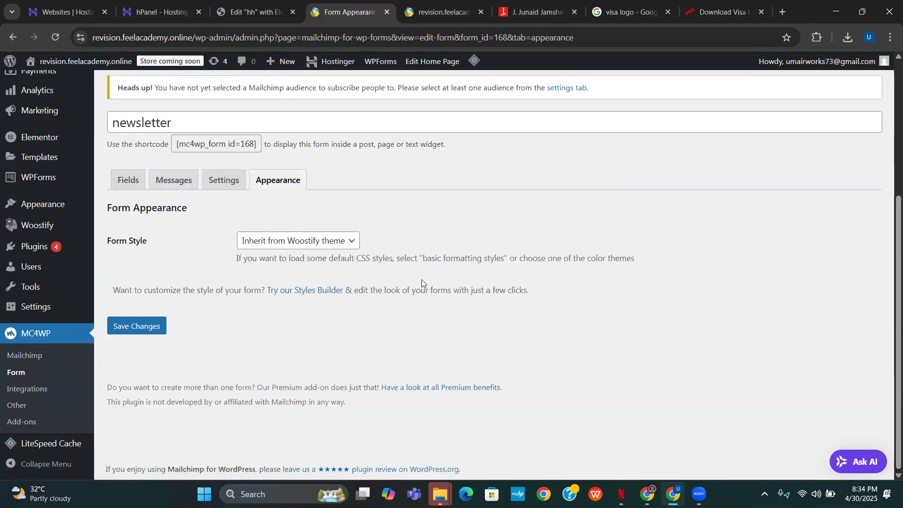
click(348, 247)
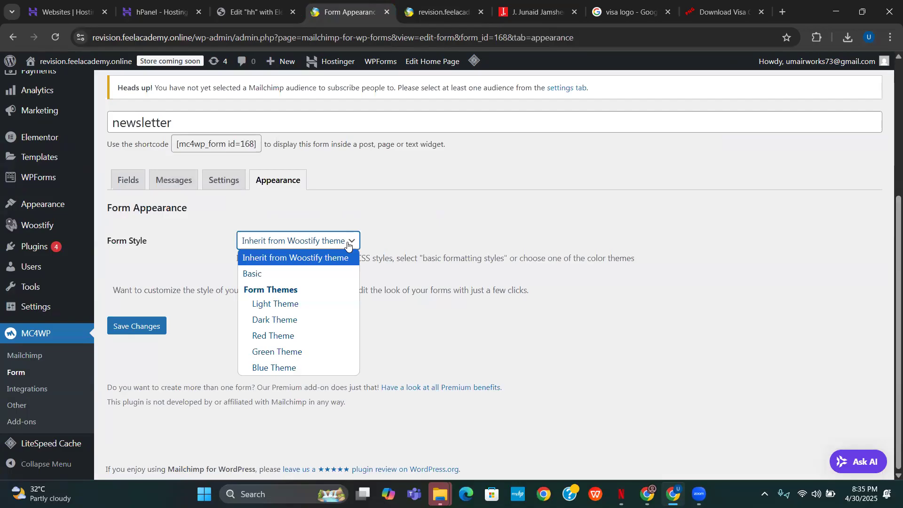
click(348, 242)
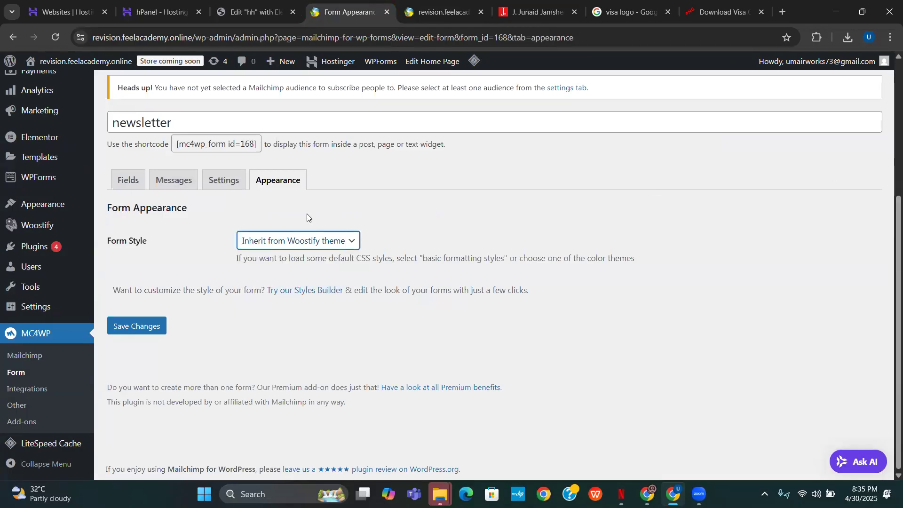
click(234, 182)
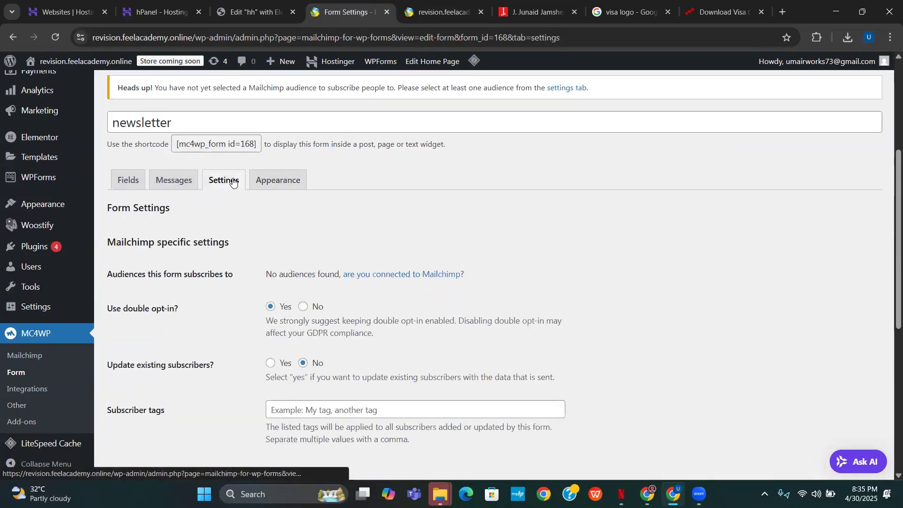
click(126, 180)
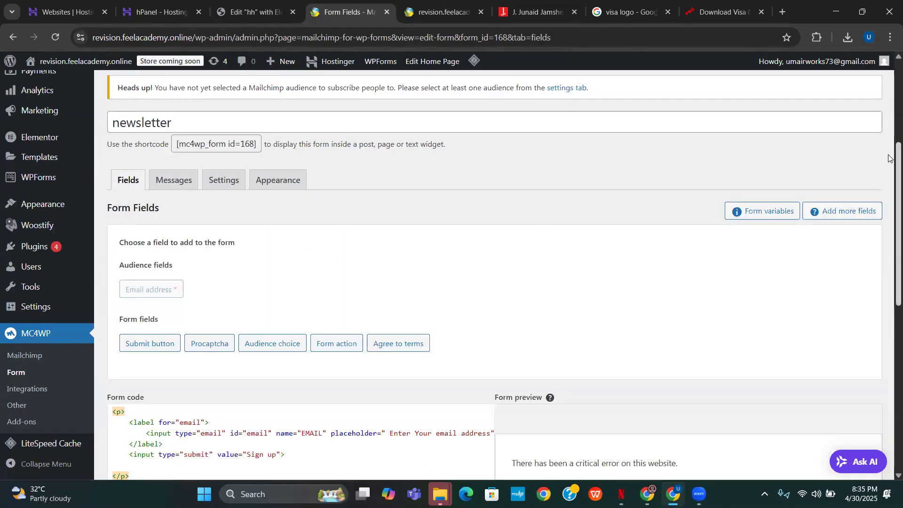
scroll(888, 301, down, 4)
scroll(888, 301, down, 3)
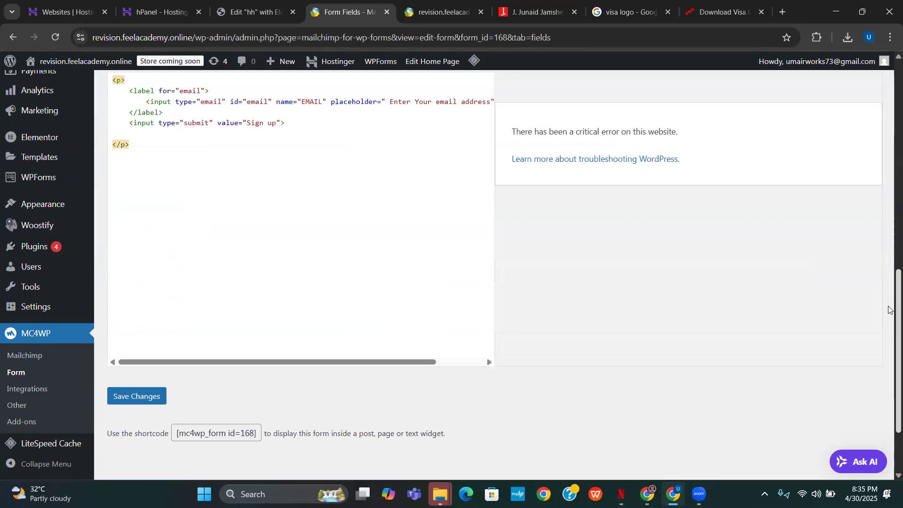
scroll(888, 309, up, 7)
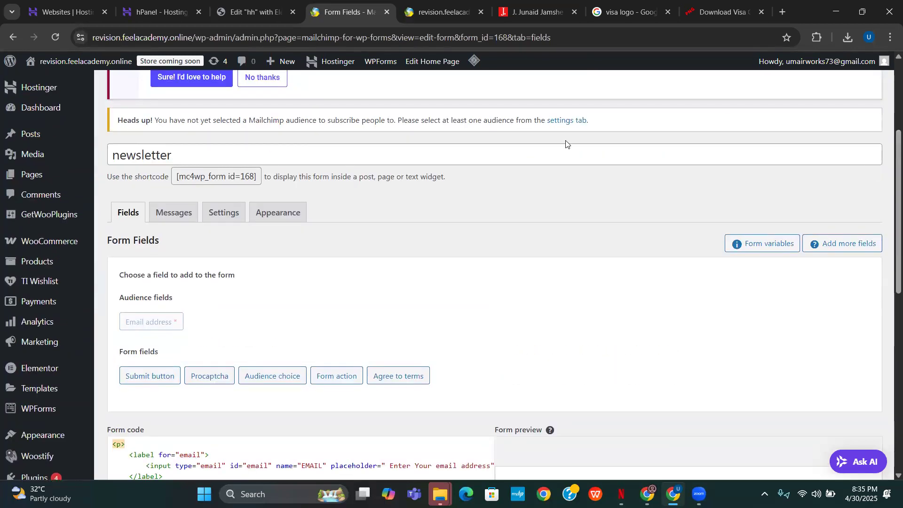
Step: Open the live home page in the Elementor editor and go to the BE THE FIRST section
click(422, 2)
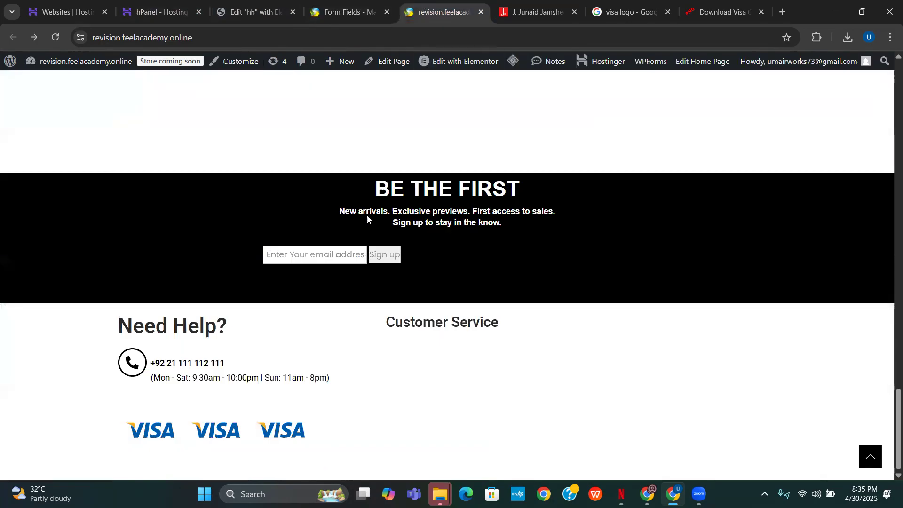
click(437, 61)
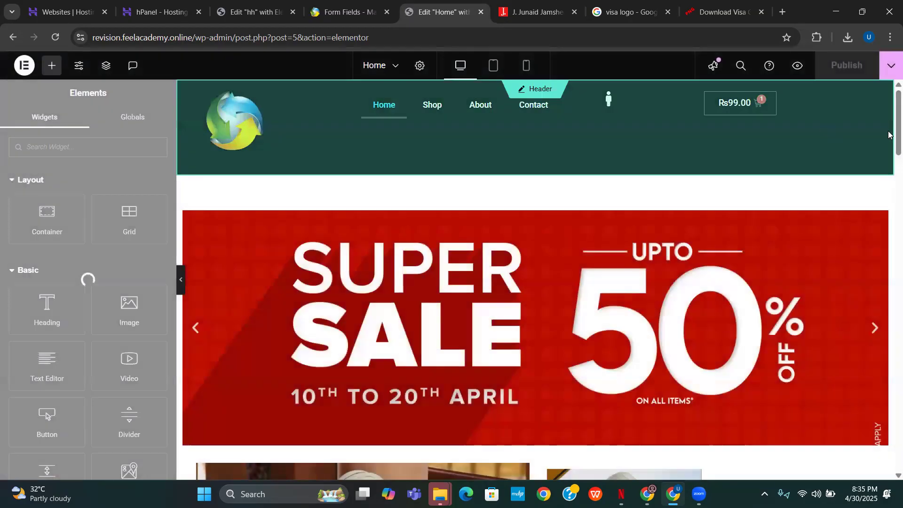
scroll(889, 222, down, 1)
scroll(888, 222, down, 15)
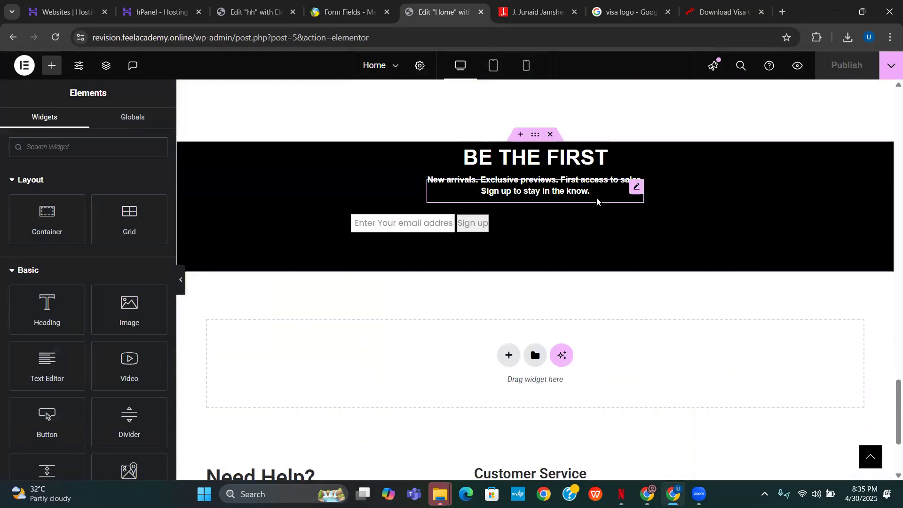
Step: Set the newsletter shortcode widget's width to Default and turn off its Grow sizing
click(712, 222)
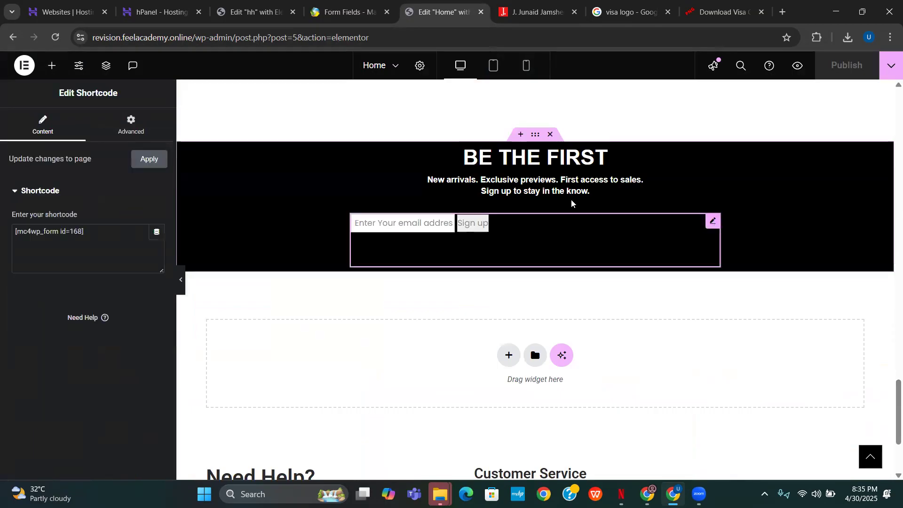
click(131, 121)
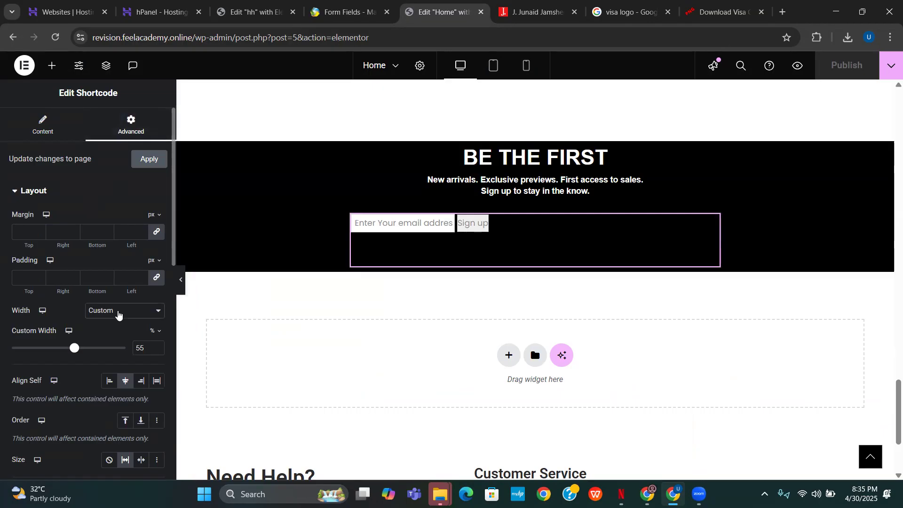
click(118, 314)
click(123, 326)
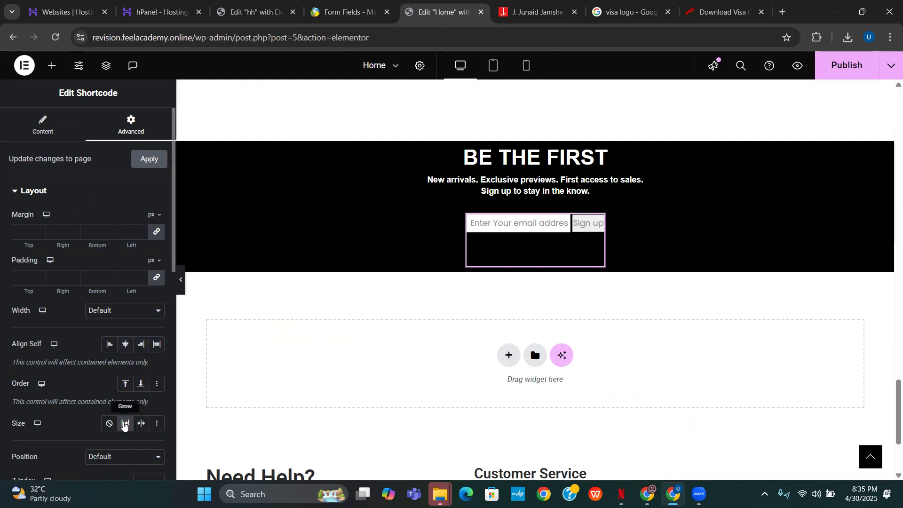
click(124, 423)
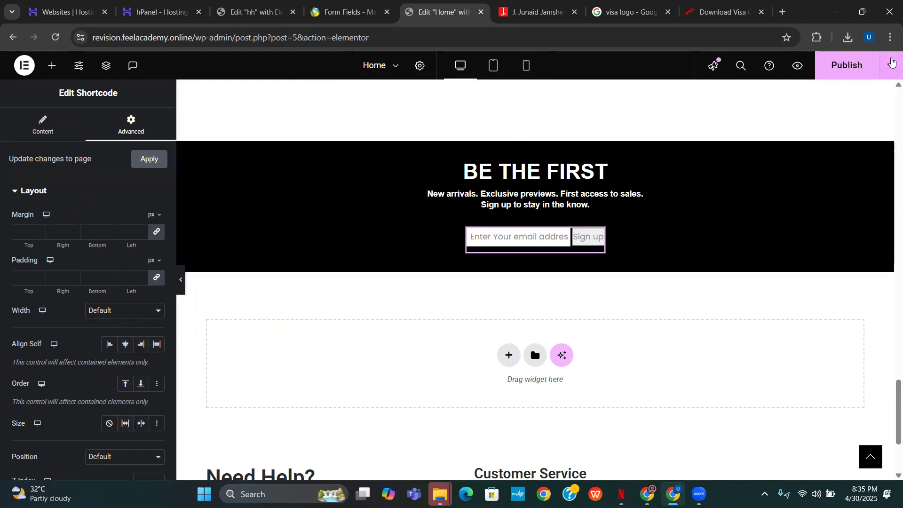
Step: Publish the home page and return to the live page to check the sign-up form and the page top
click(836, 67)
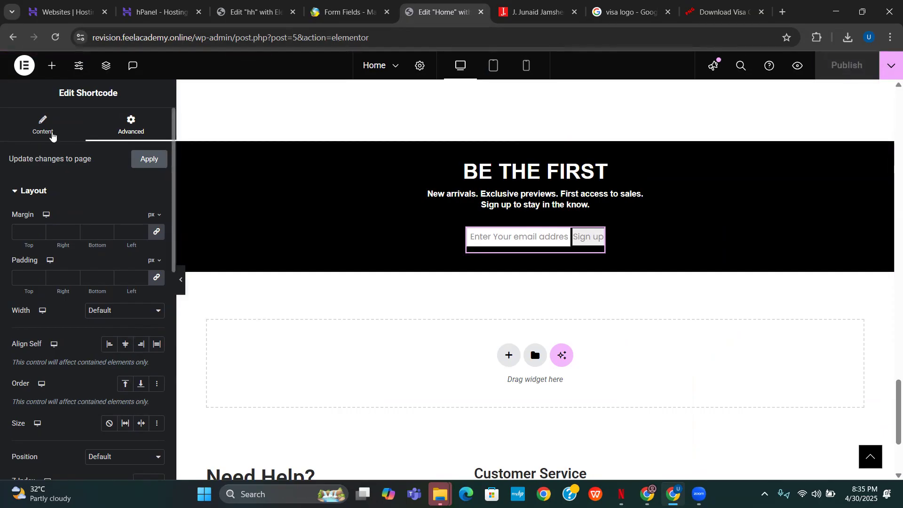
click(13, 38)
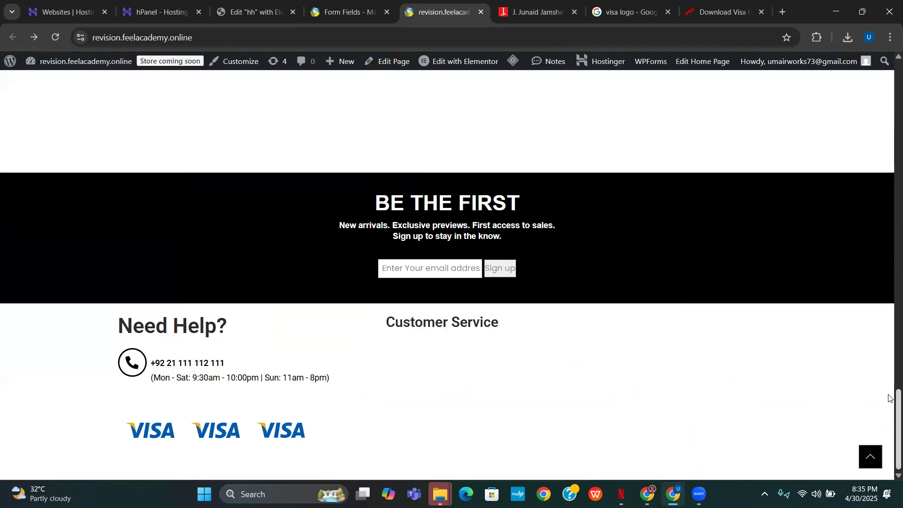
drag(896, 402, 874, 63)
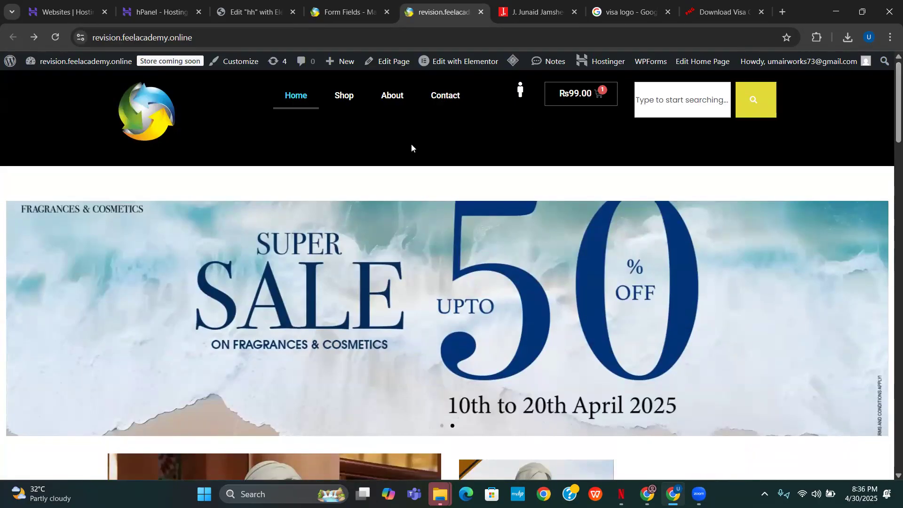
Step: Review the live home page's sections and compare them with the menus and BE THE FIRST section on junaidjamshed.com
click(221, 3)
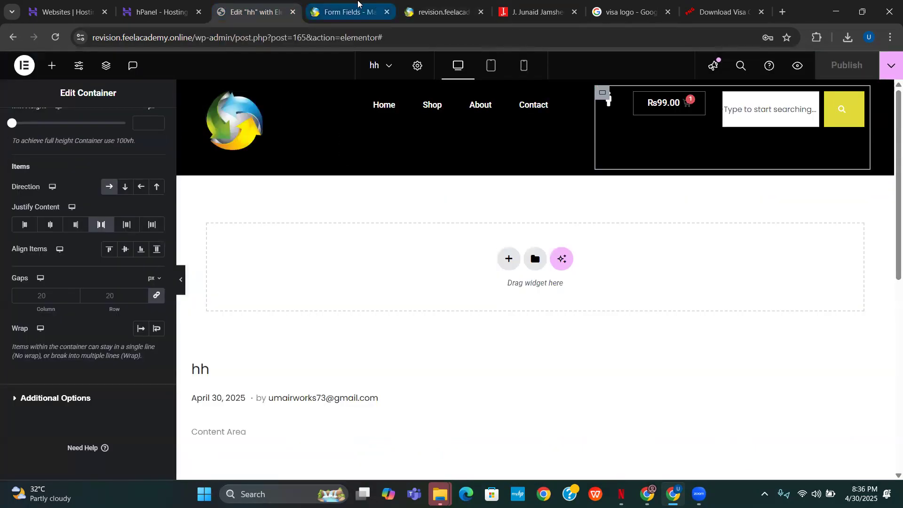
click(358, 3)
click(435, 5)
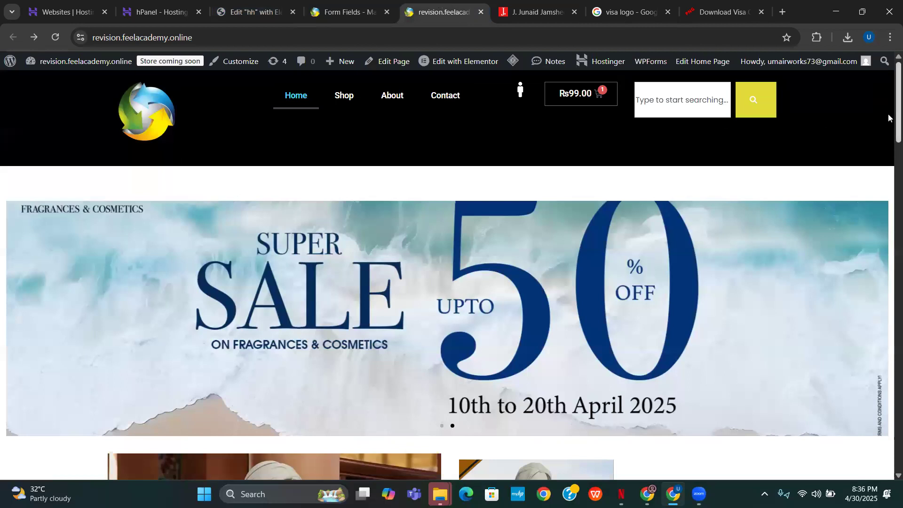
scroll(888, 115, down, 15)
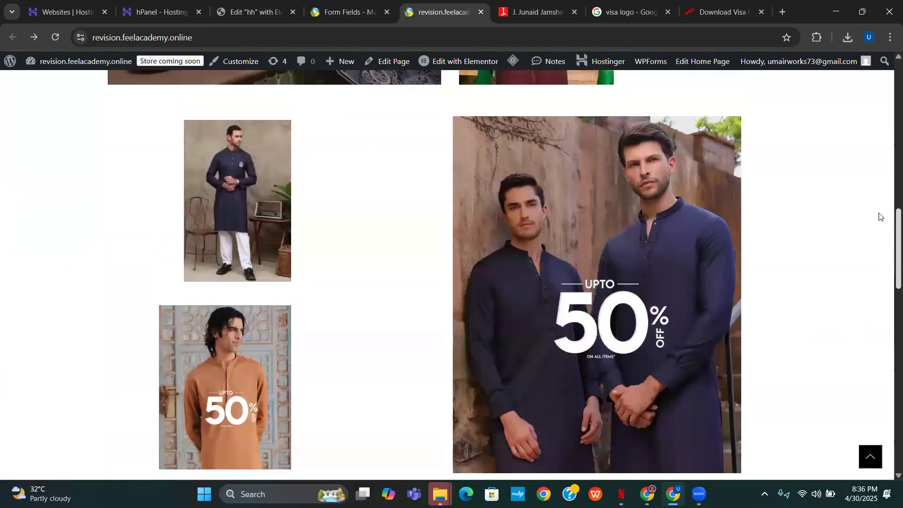
scroll(878, 216, up, 5)
scroll(888, 212, up, 2)
scroll(889, 295, down, 8)
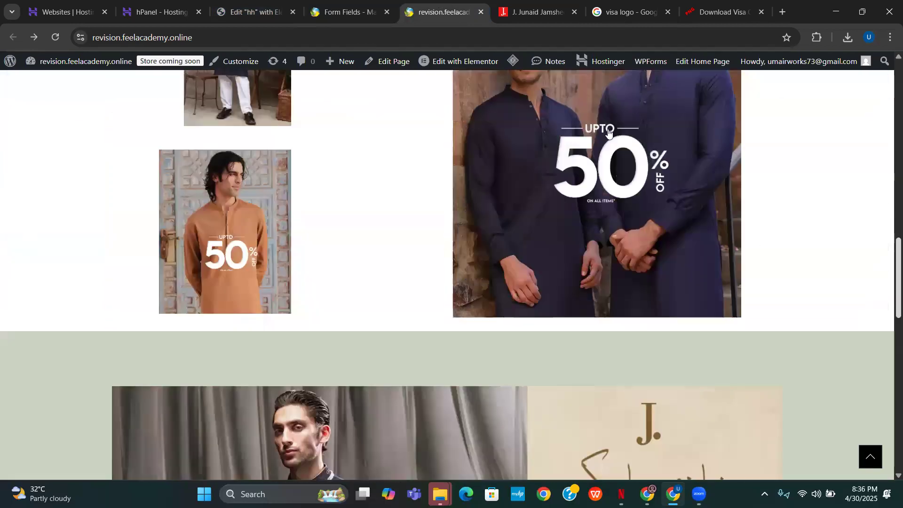
click(513, 4)
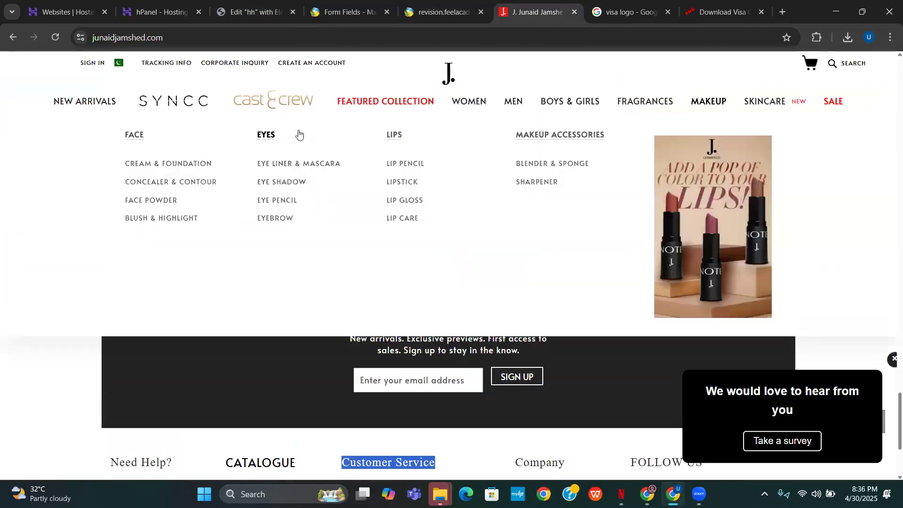
mouse_move(508, 121)
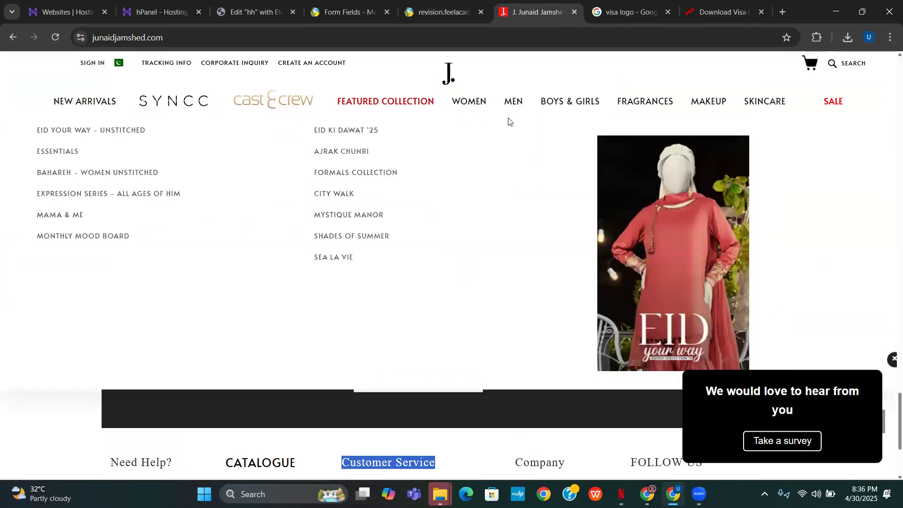
click(443, 5)
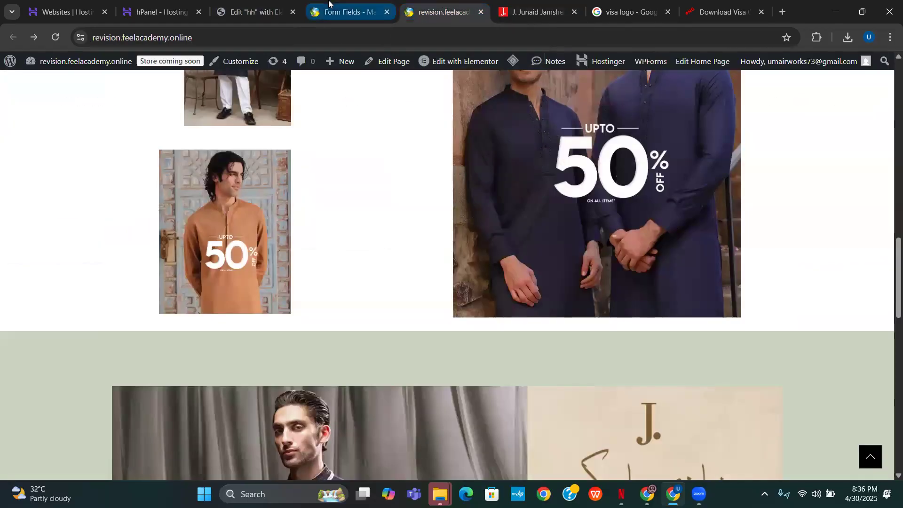
click(531, 9)
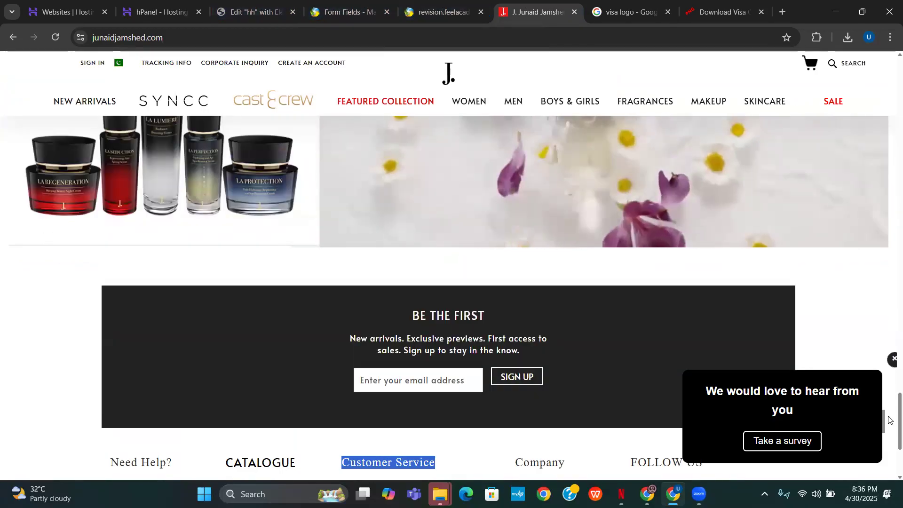
Step: Return to the Elementor editor for the header template "hh" and open the outer header container's advanced settings
drag(888, 417, 889, 360)
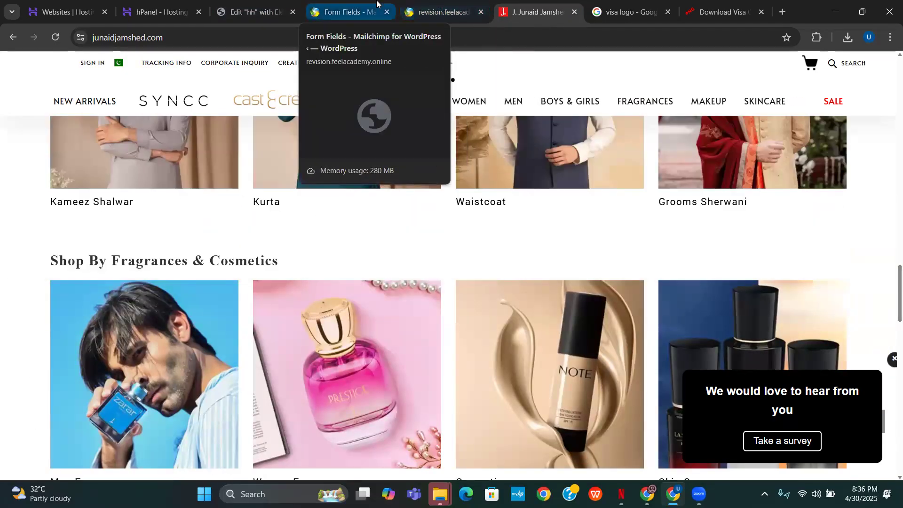
click(434, 4)
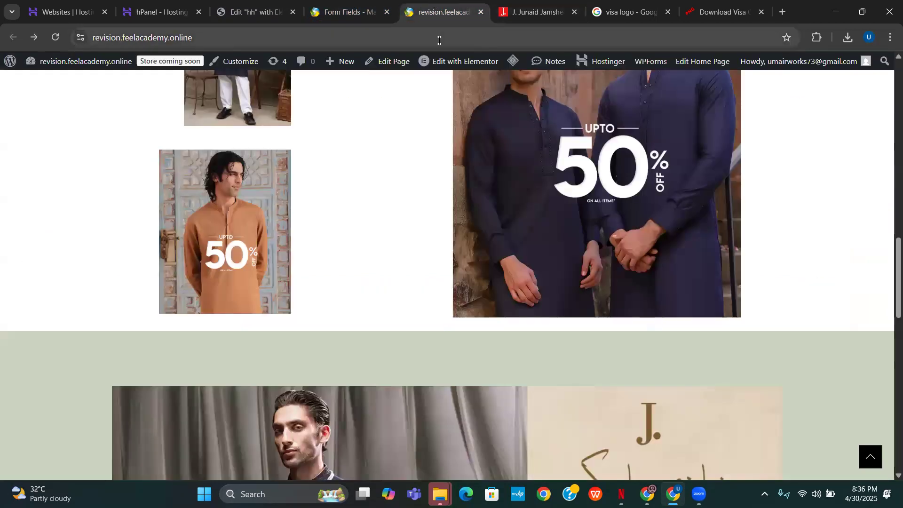
click(250, 4)
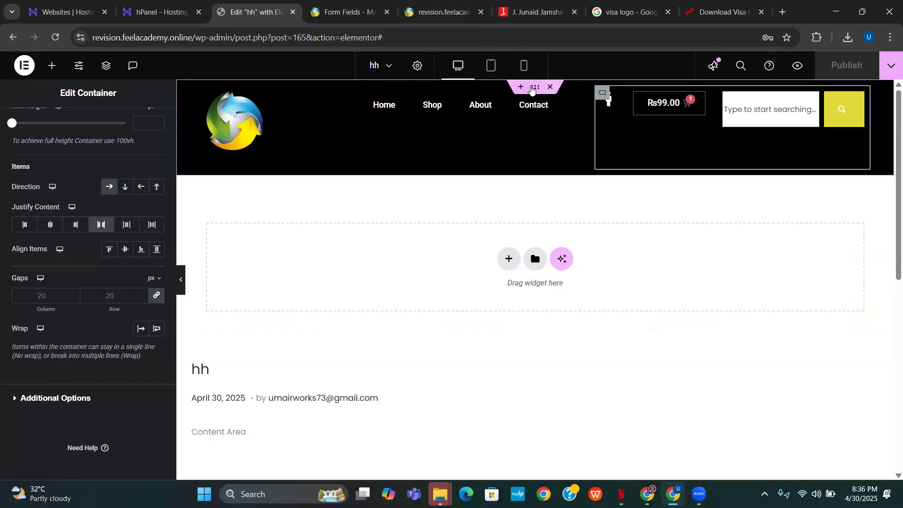
click(532, 89)
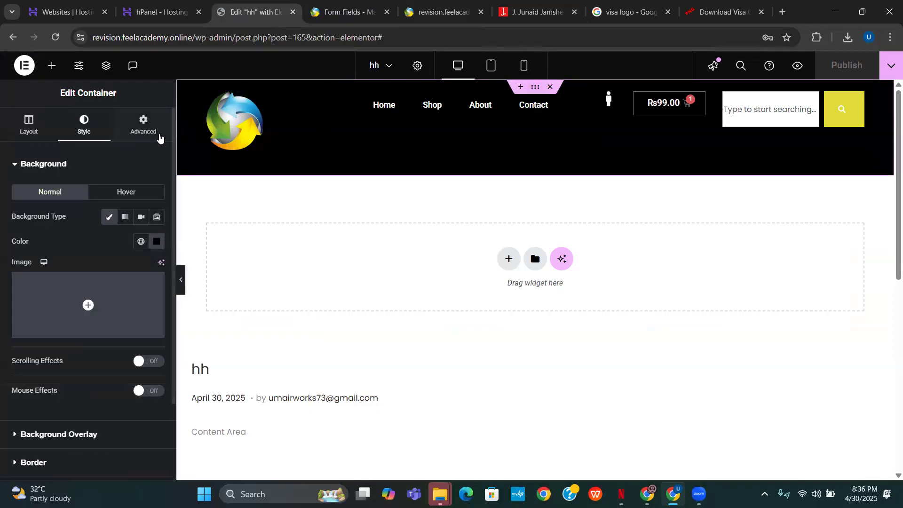
click(132, 135)
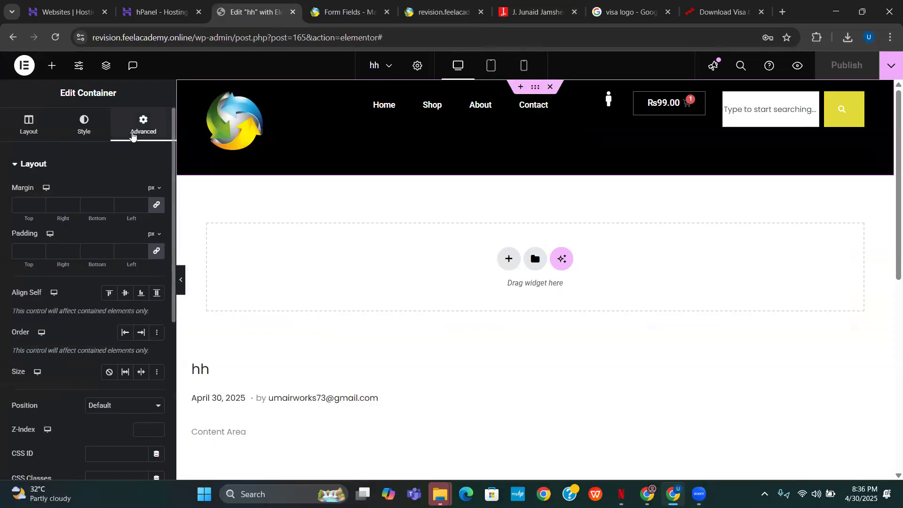
Step: Set the header container's Sticky motion effect to Top
scroll(171, 265, down, 1)
scroll(172, 347, down, 3)
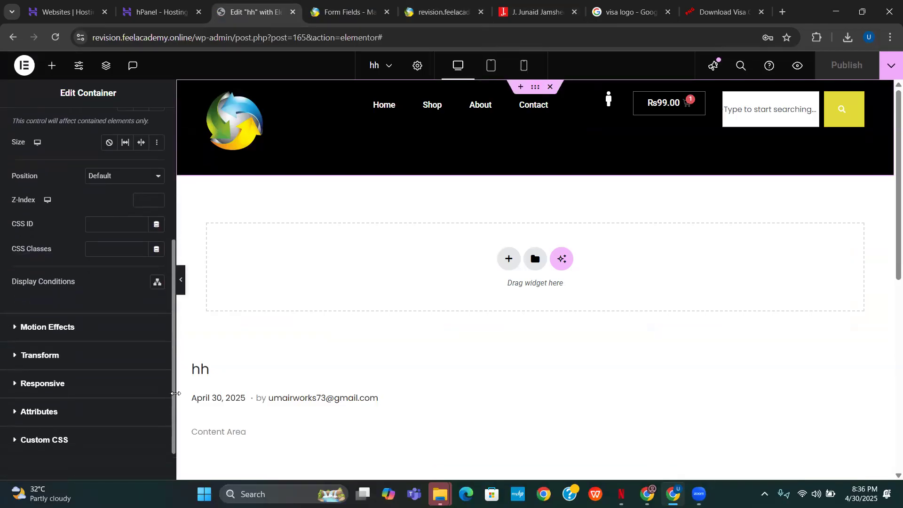
scroll(174, 366, up, 1)
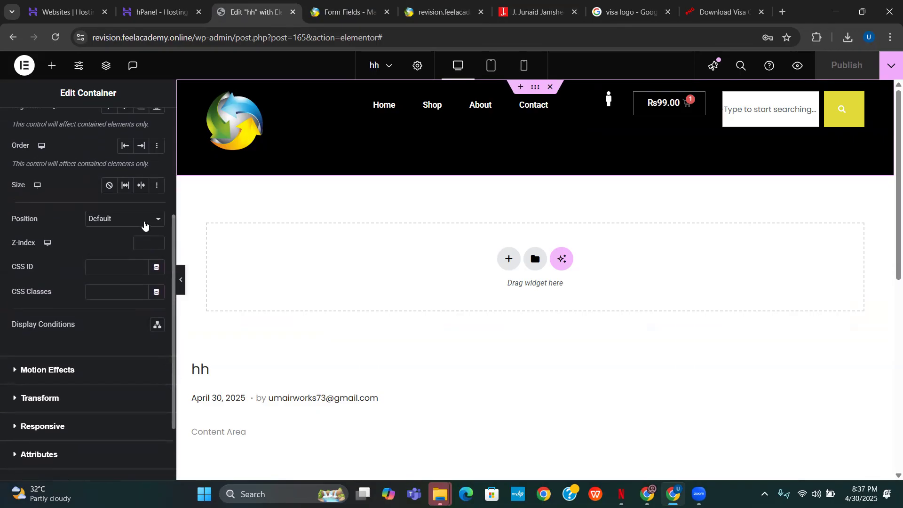
click(145, 224)
click(144, 224)
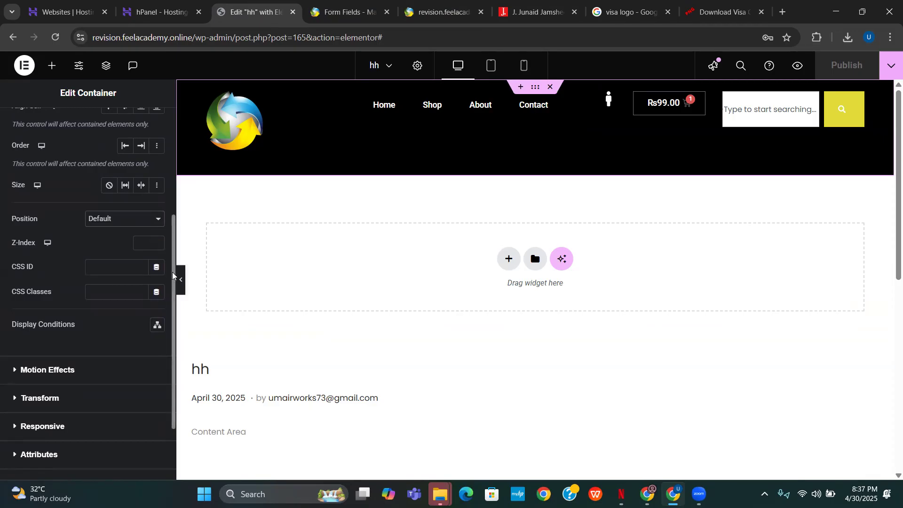
scroll(173, 338, down, 2)
click(69, 281)
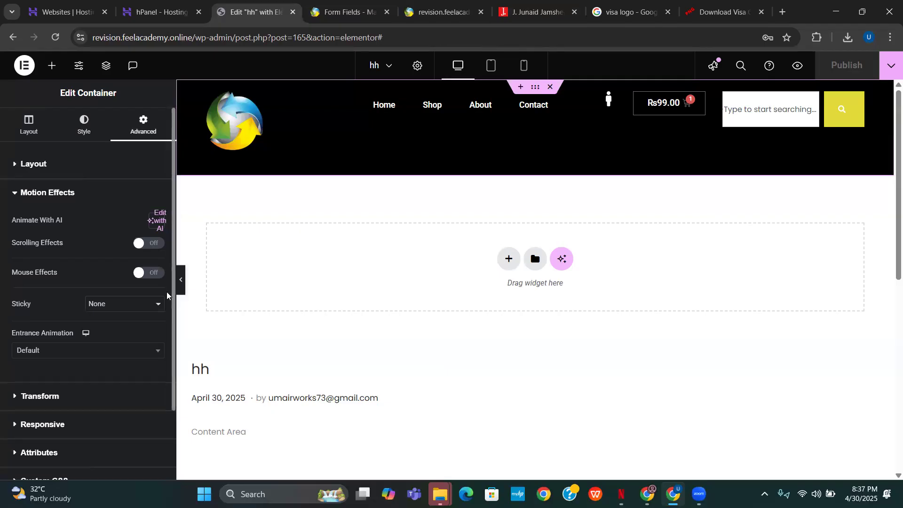
click(139, 307)
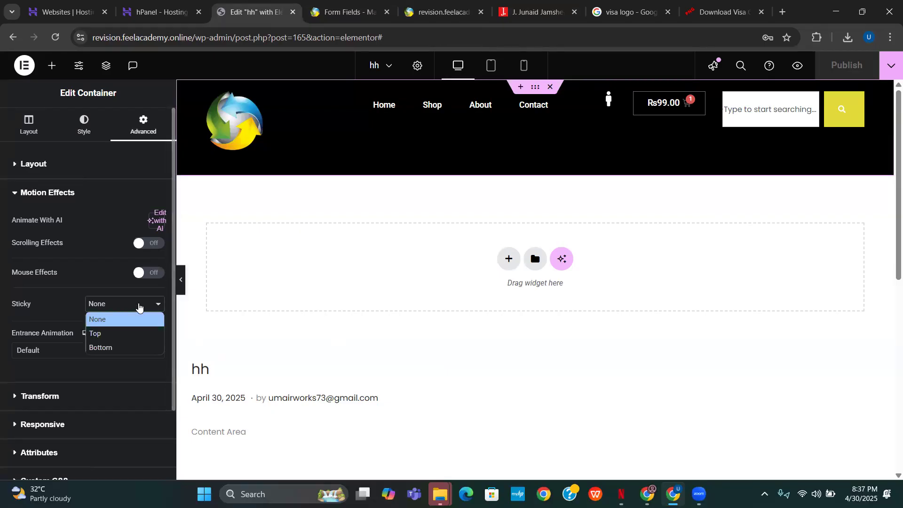
click(135, 335)
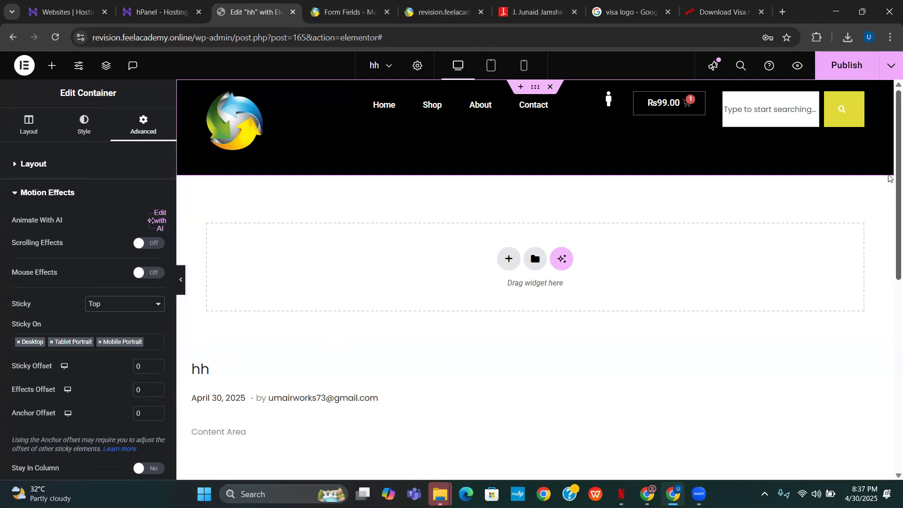
Step: Test the sticky header in the editor preview and publish the header template
scroll(886, 235, down, 5)
scroll(887, 236, up, 4)
scroll(870, 137, down, 2)
scroll(869, 137, up, 2)
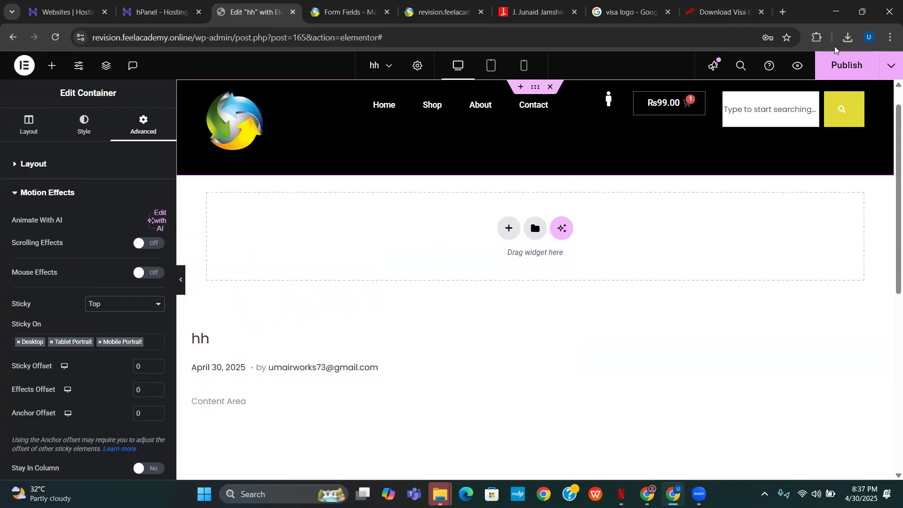
click(838, 76)
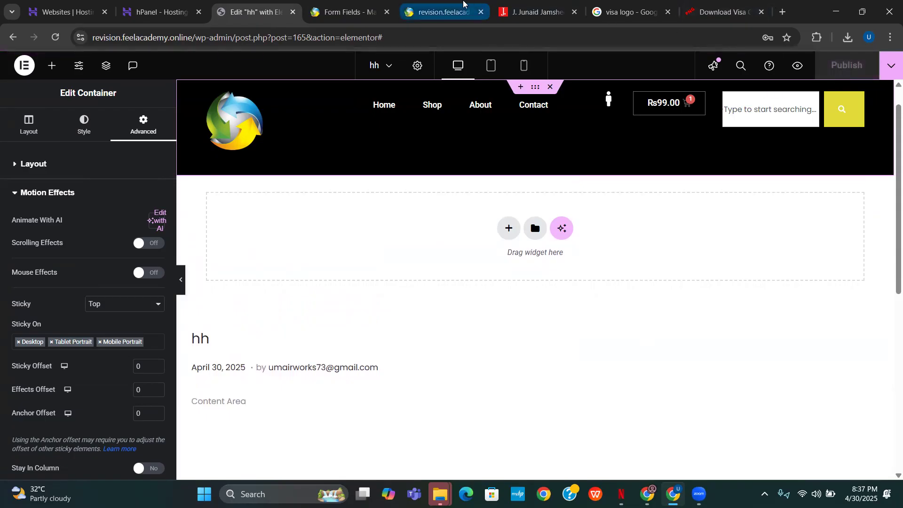
Step: Reload the live home page and check how the header behaves while moving through the page
click(440, 12)
click(55, 37)
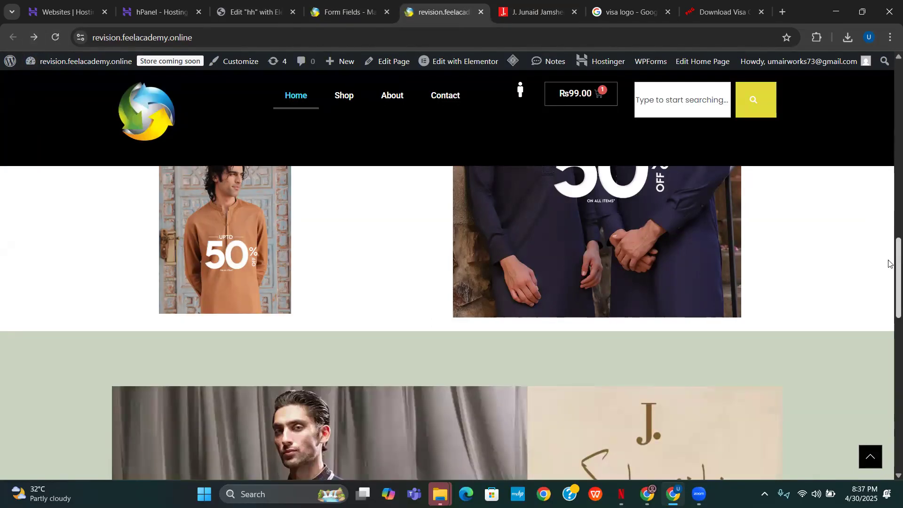
scroll(888, 258, up, 8)
drag(888, 197, 868, 88)
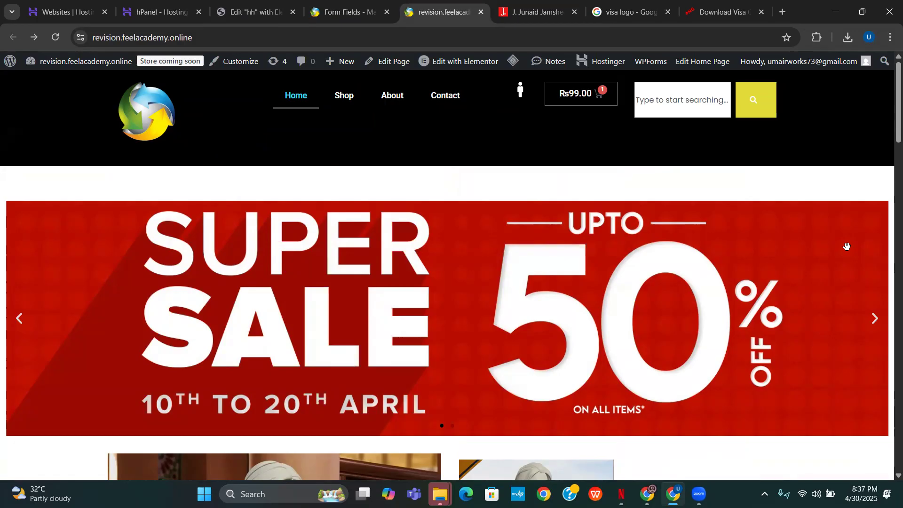
drag(890, 97, 845, 75)
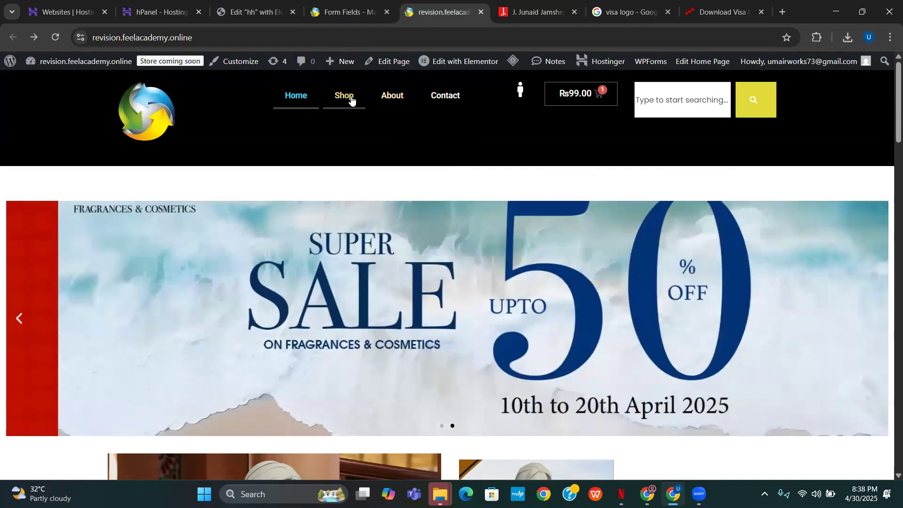
Step: Open the live Shop page and check the header's behaviour along the product list
click(351, 99)
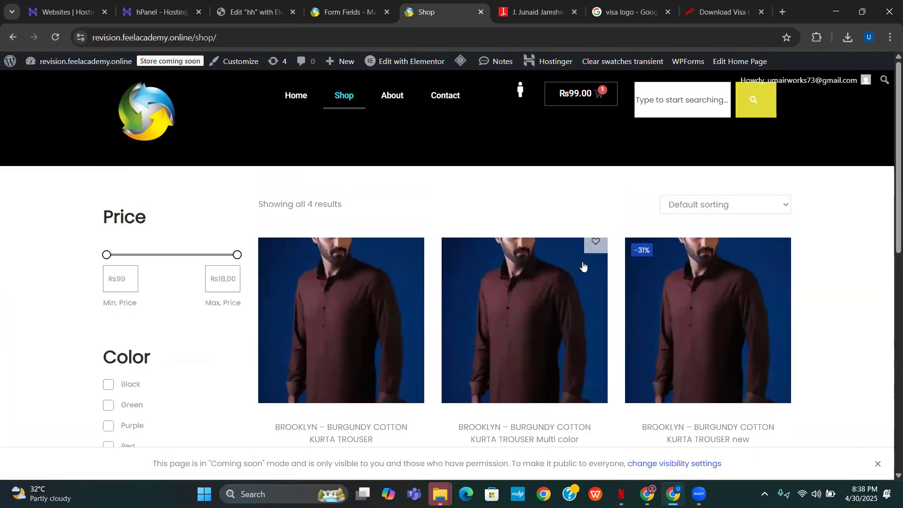
scroll(490, 337, down, 8)
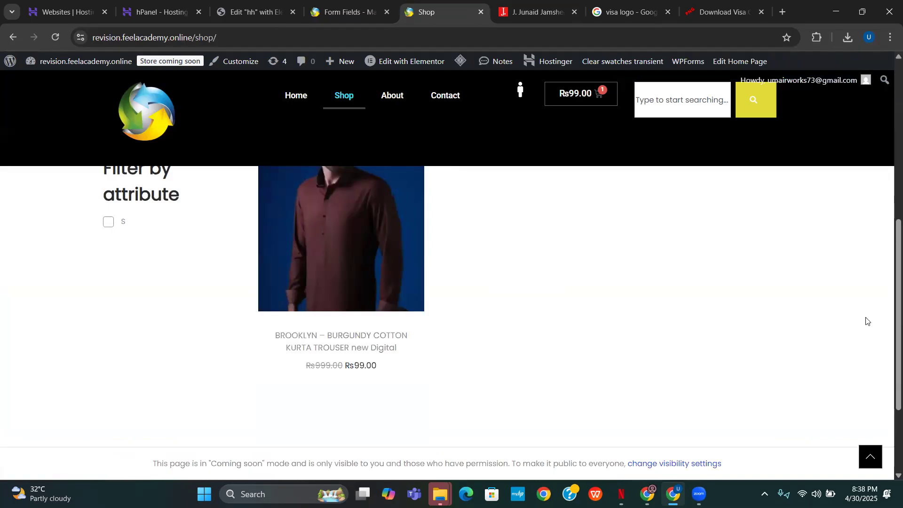
drag(888, 316, 888, 161)
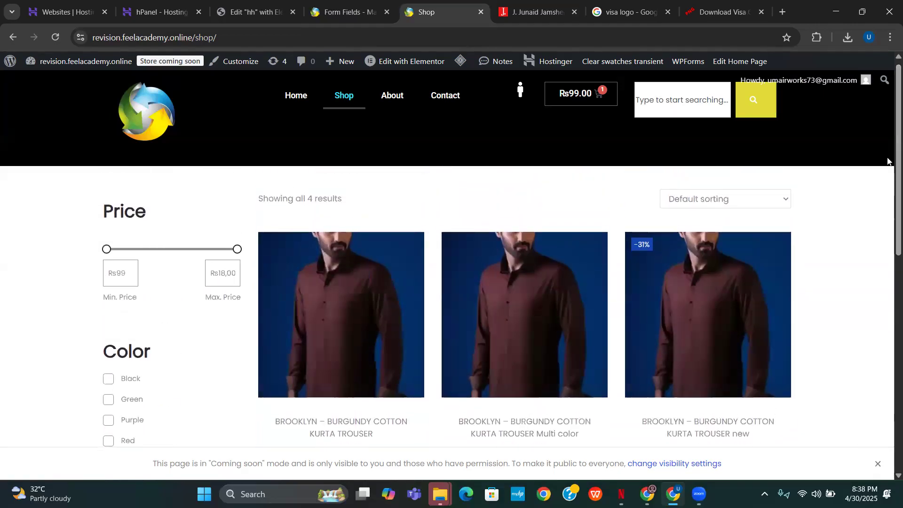